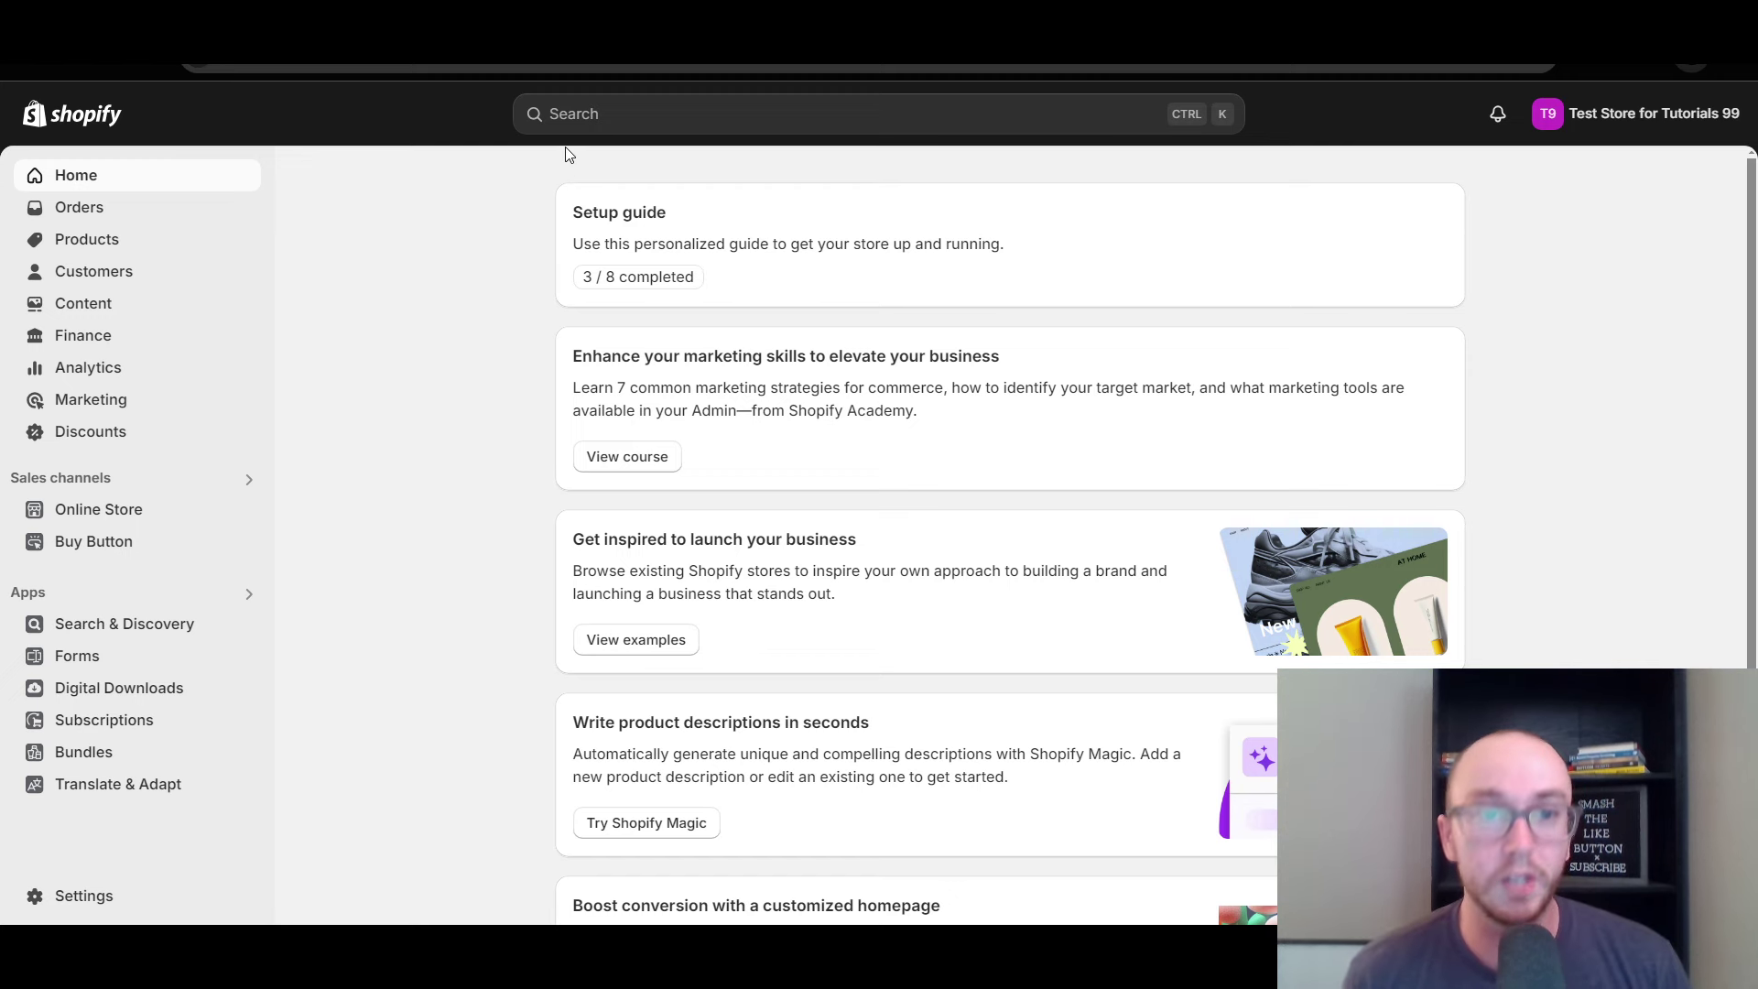
Search the admin for Judge.me and open the Judge.me Product Reviews App store listing
left_click(593, 120)
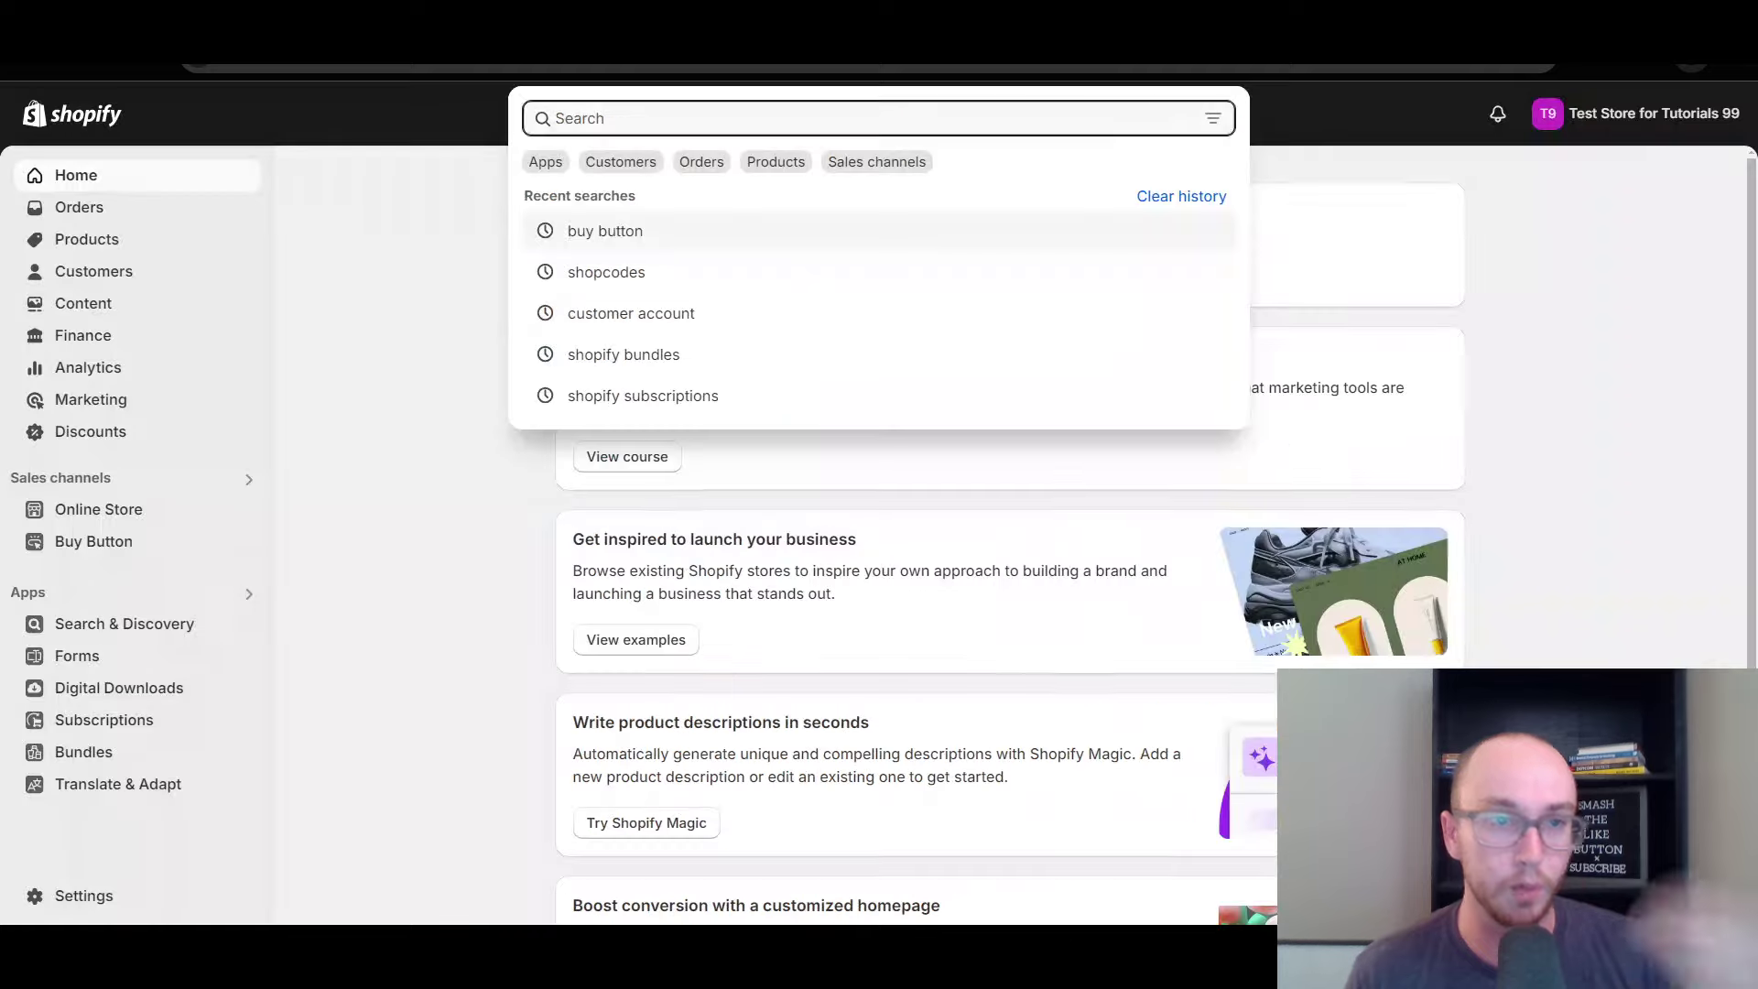
left_click(446, 327)
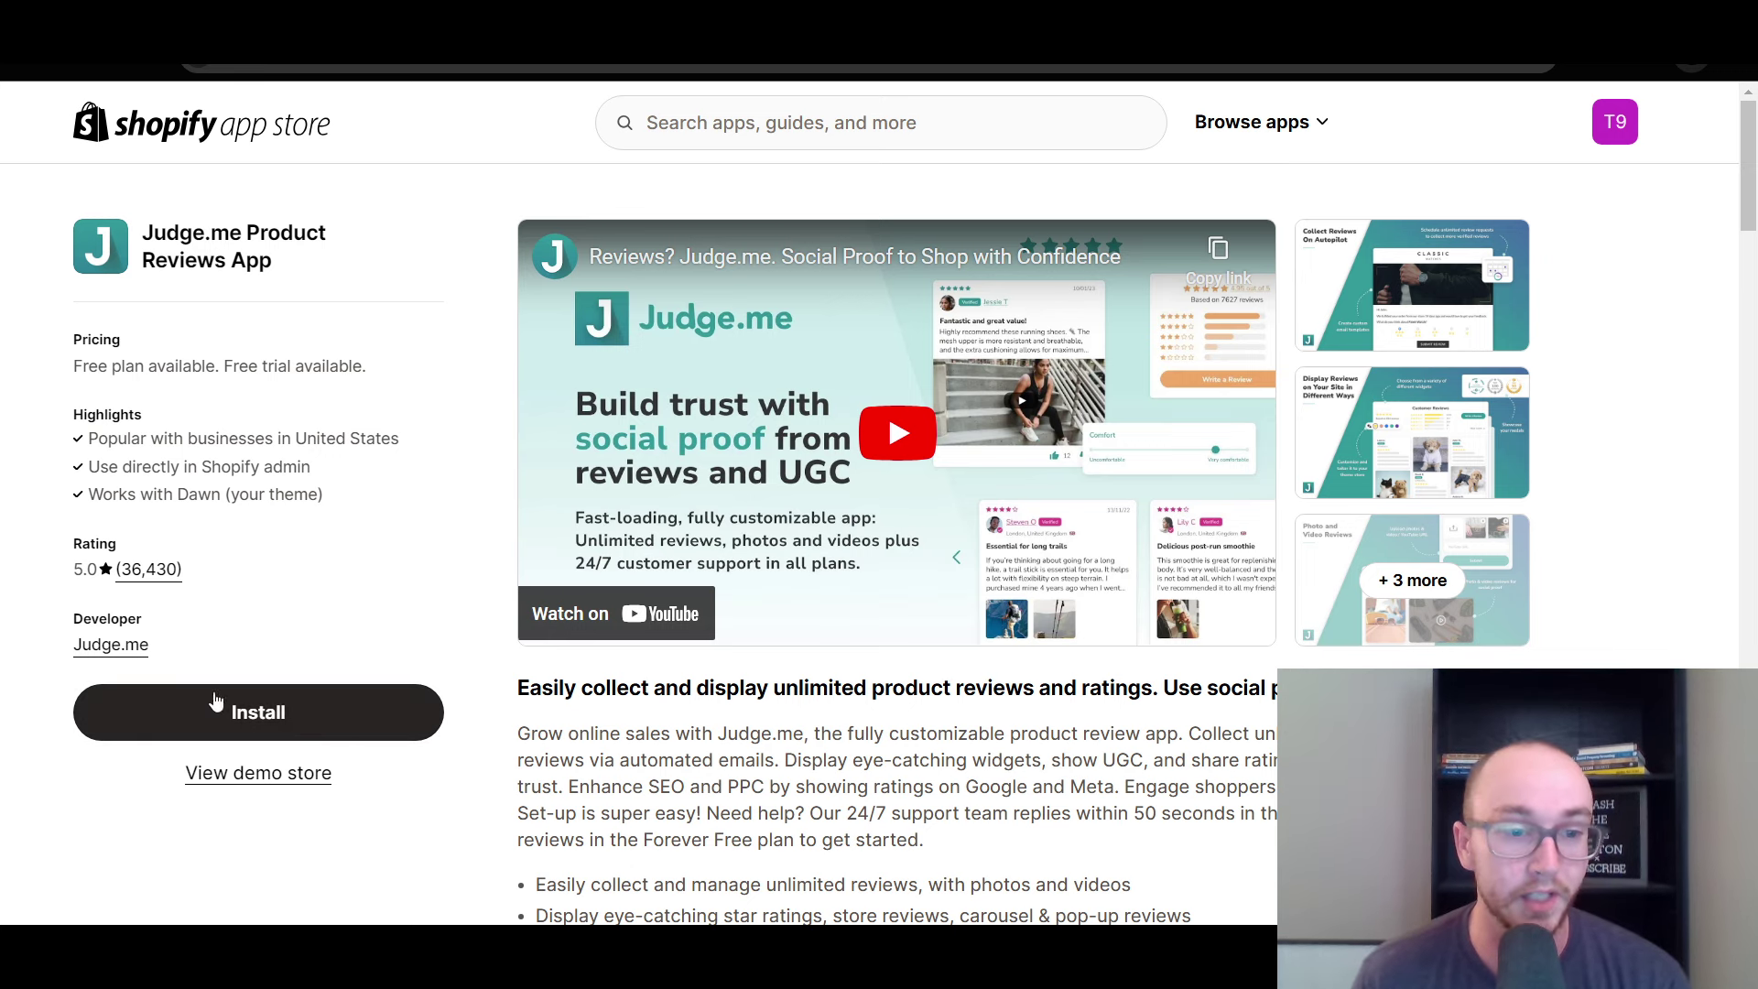
Install Judge.me Reviews, approve its data access, and pin it to the admin sidebar
left_click(271, 693)
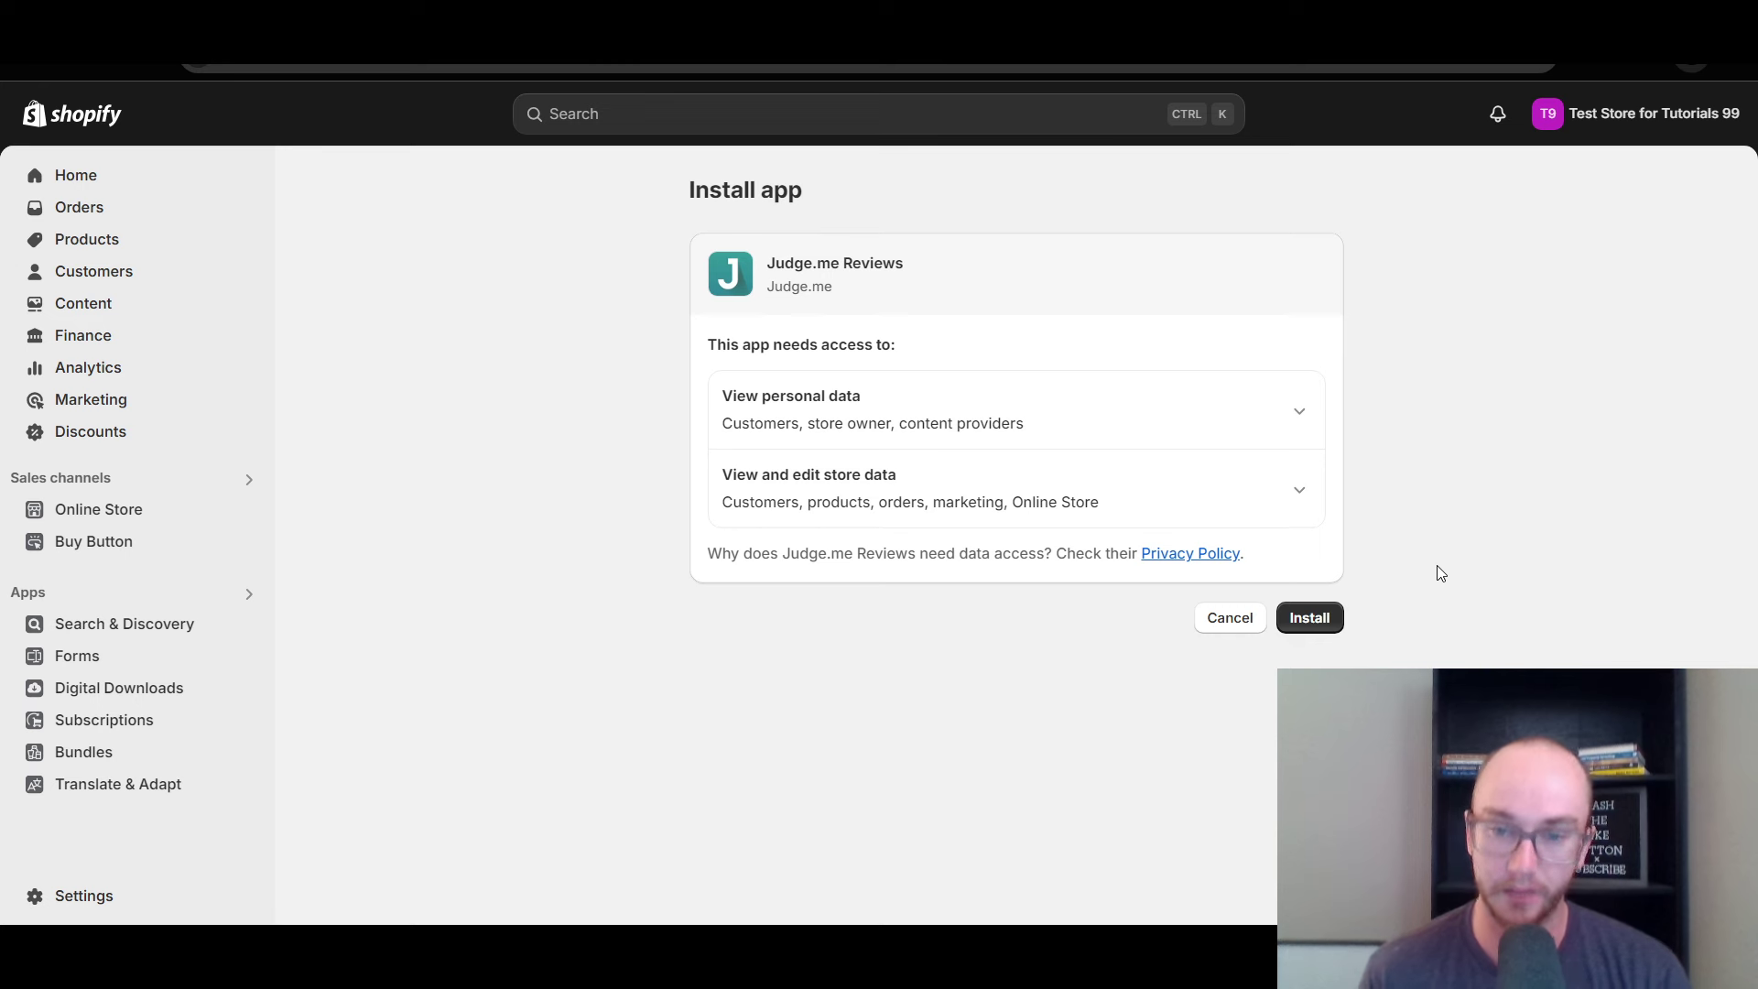
left_click(1311, 628)
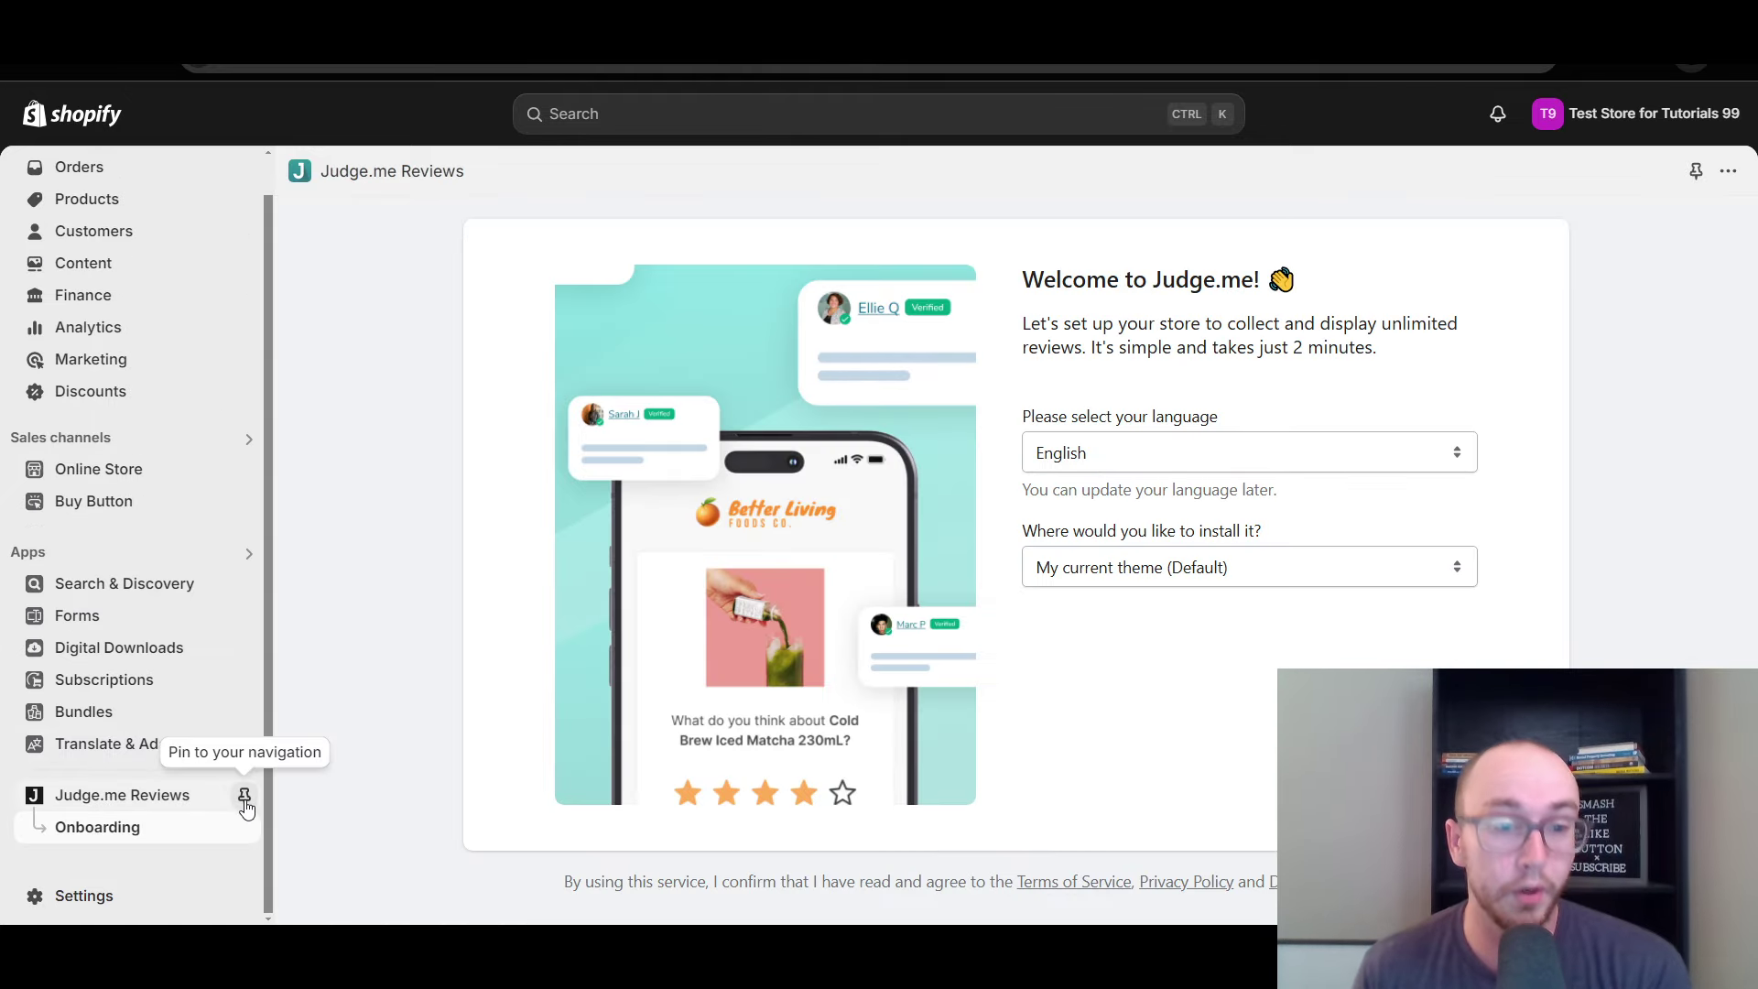
left_click(244, 796)
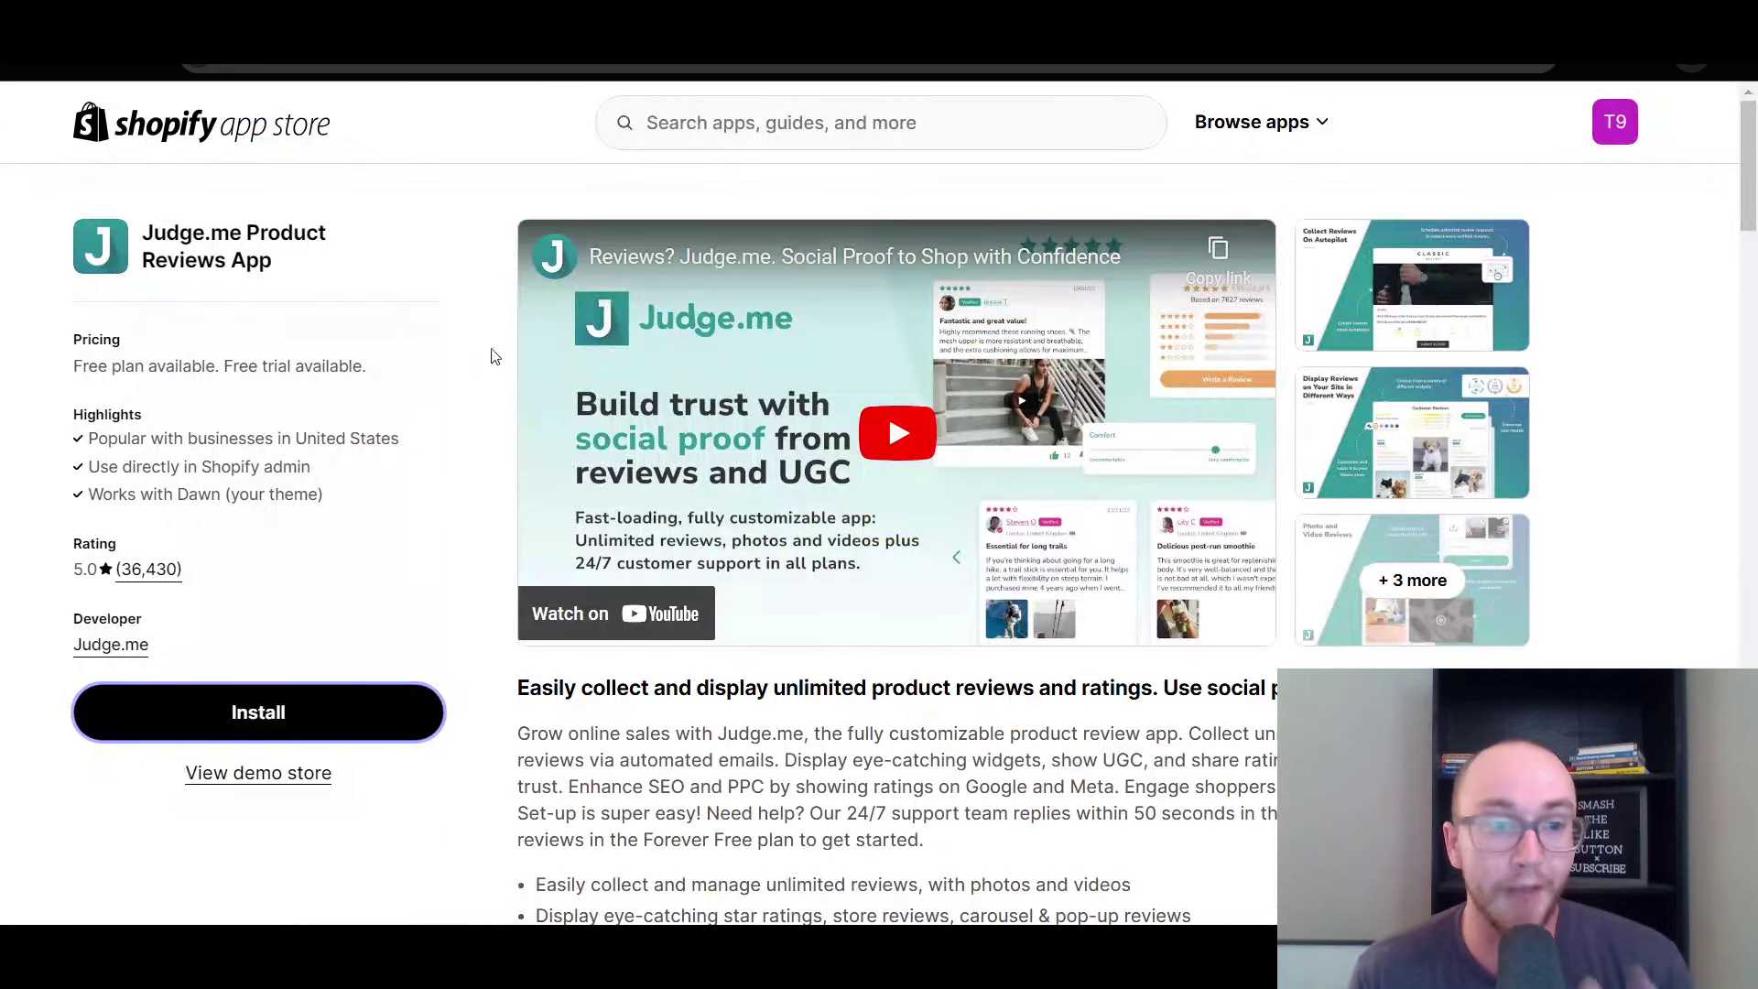
Highlight the Dawn compatibility note and the Forever Free plan features, including the Carousel widget
left_click(470, 358)
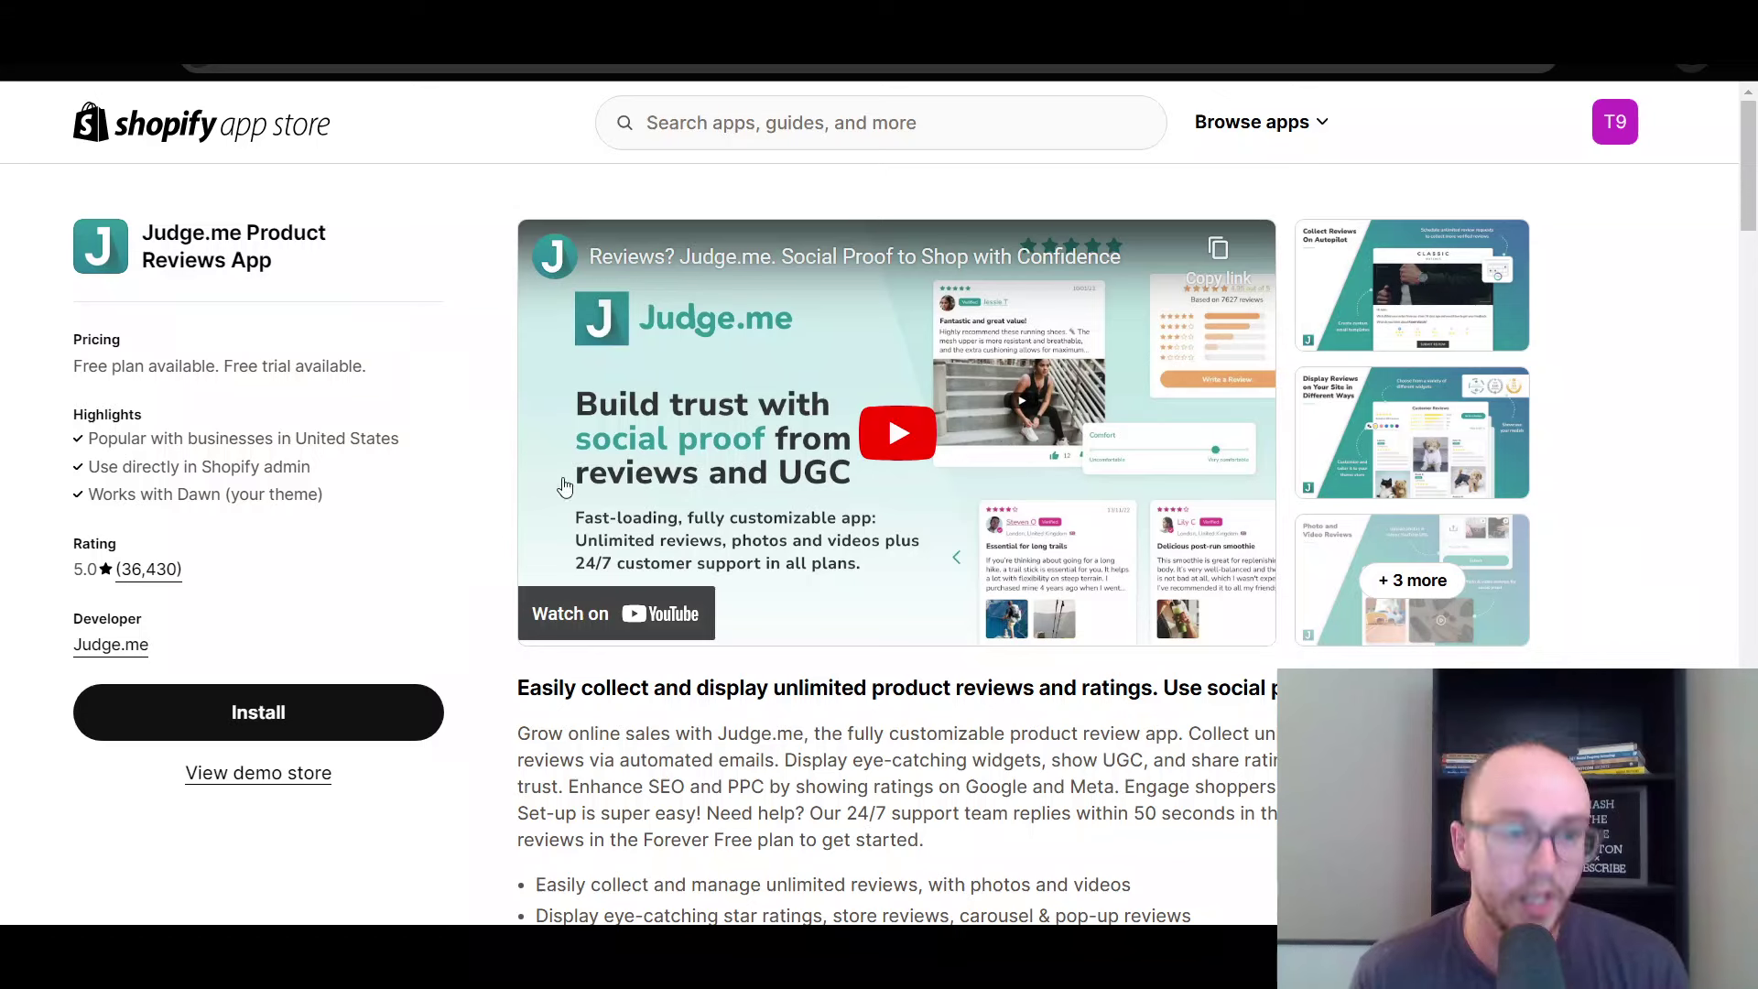
left_click_drag(89, 495, 327, 499)
left_click(327, 499)
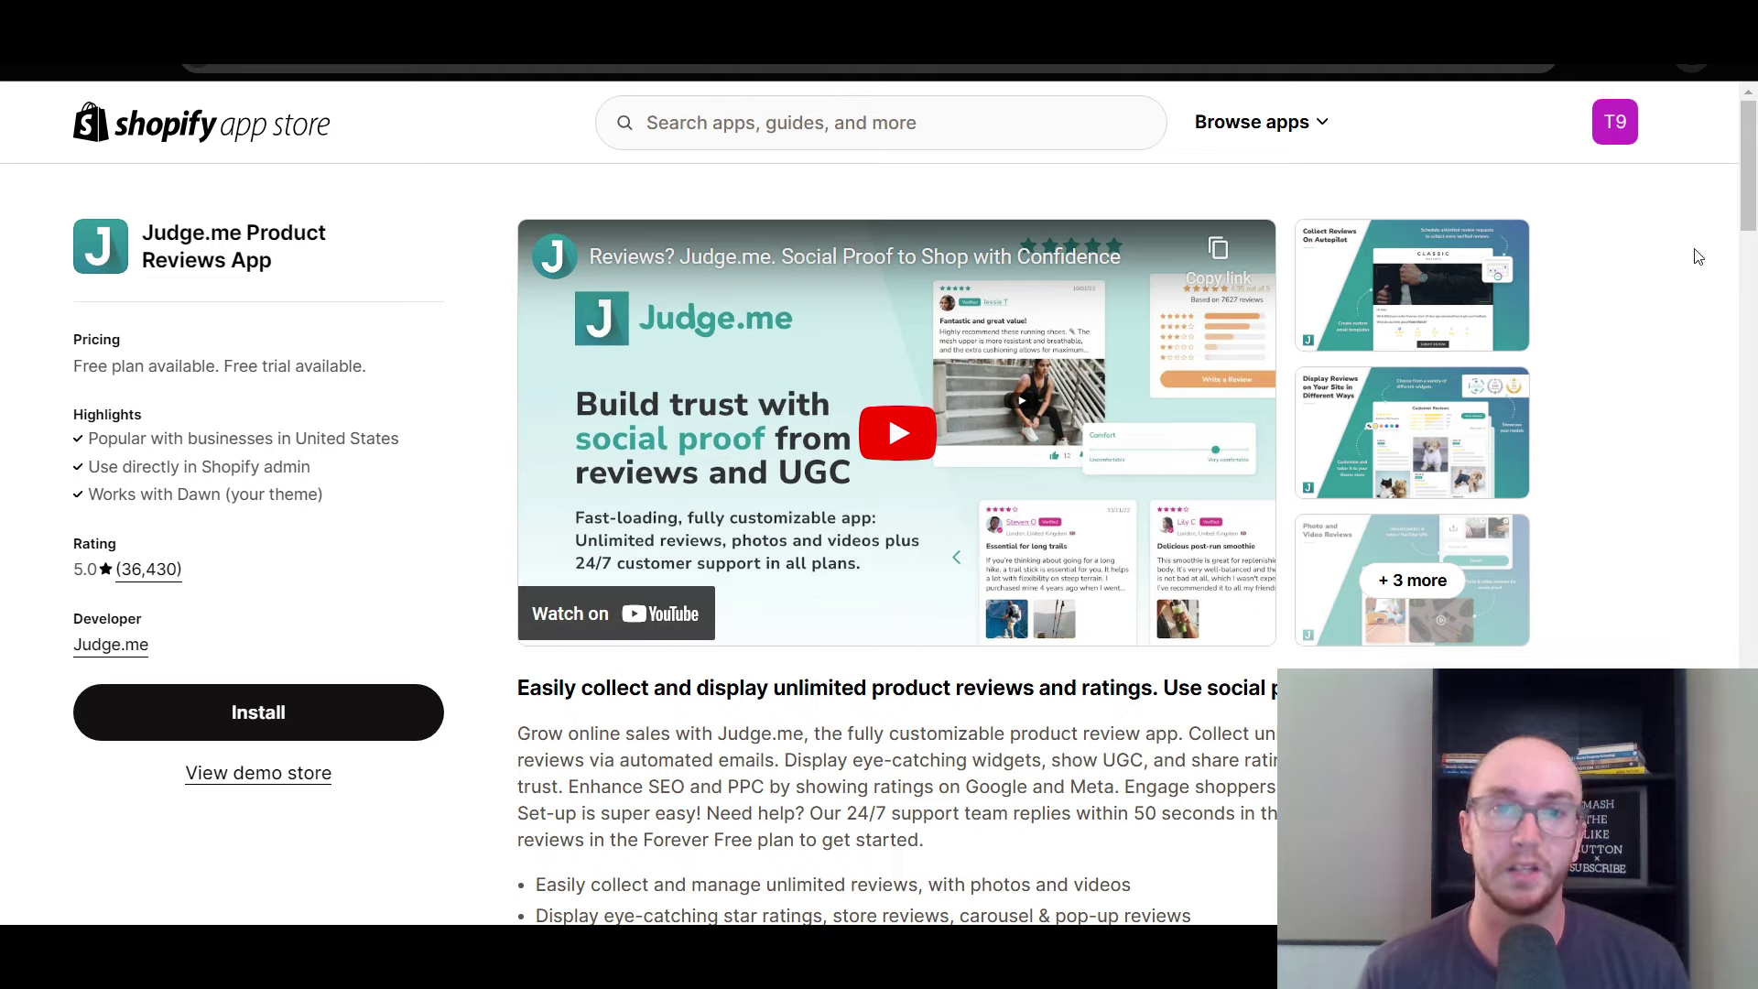
left_click_drag(1748, 224, 1749, 476)
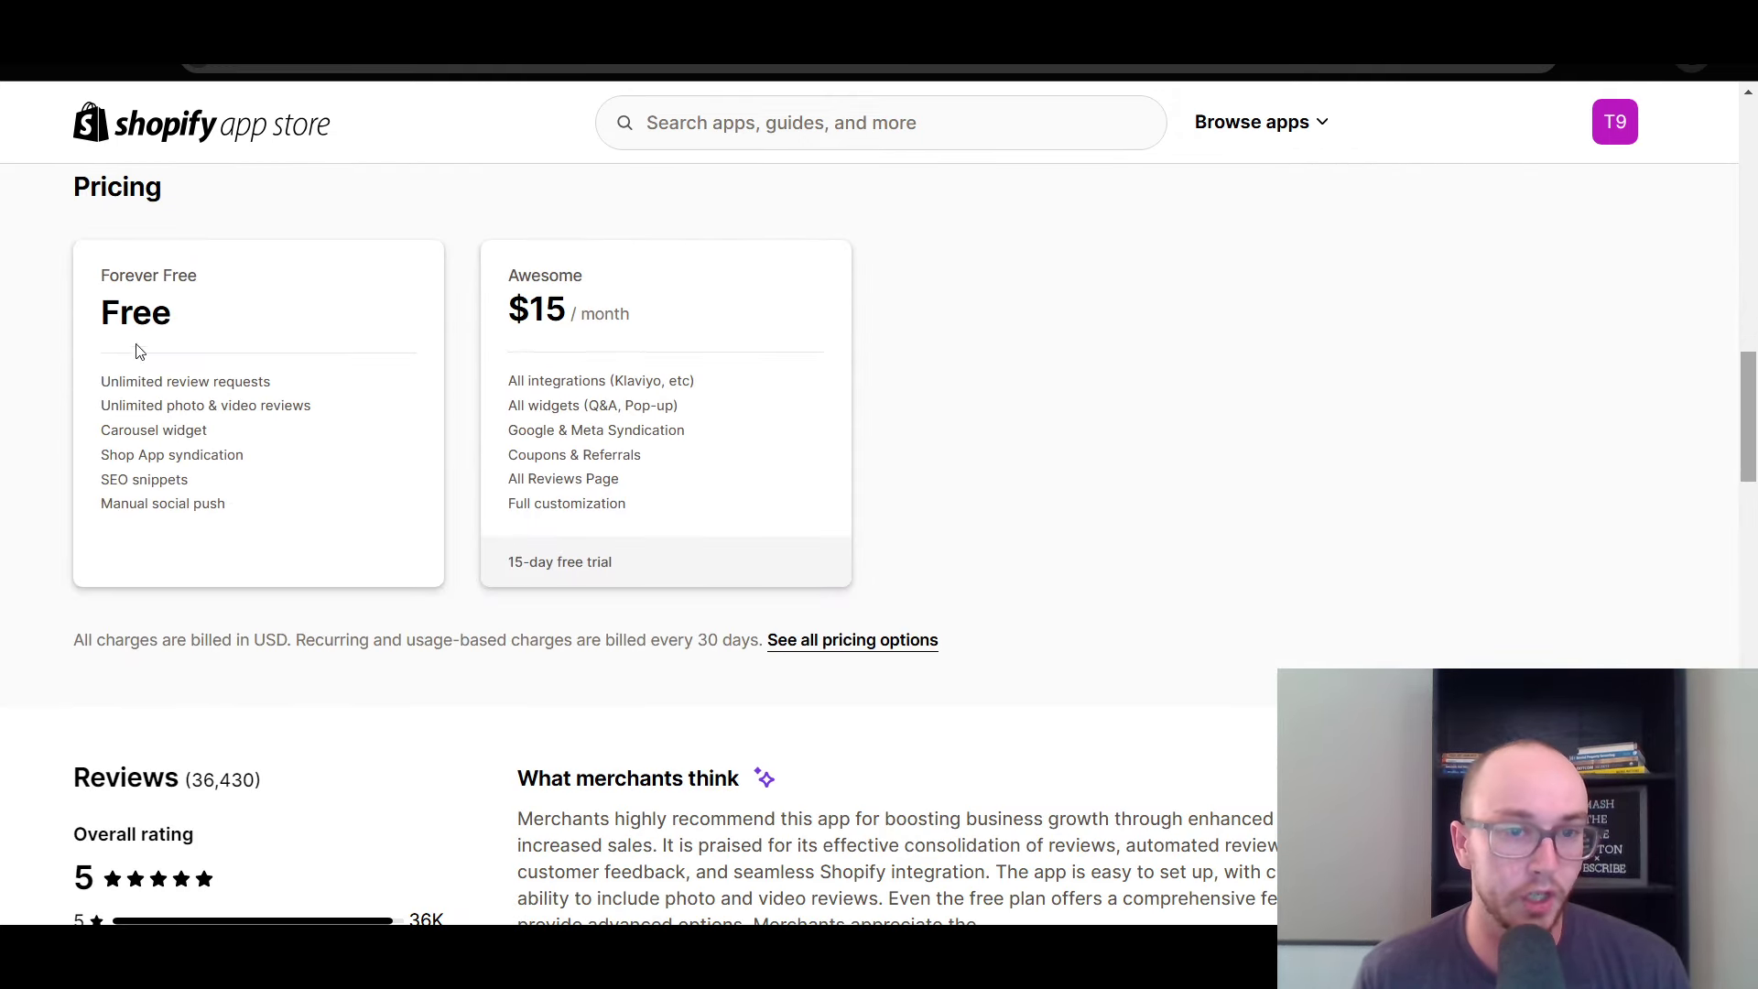
left_click_drag(100, 268, 317, 437)
left_click(317, 439)
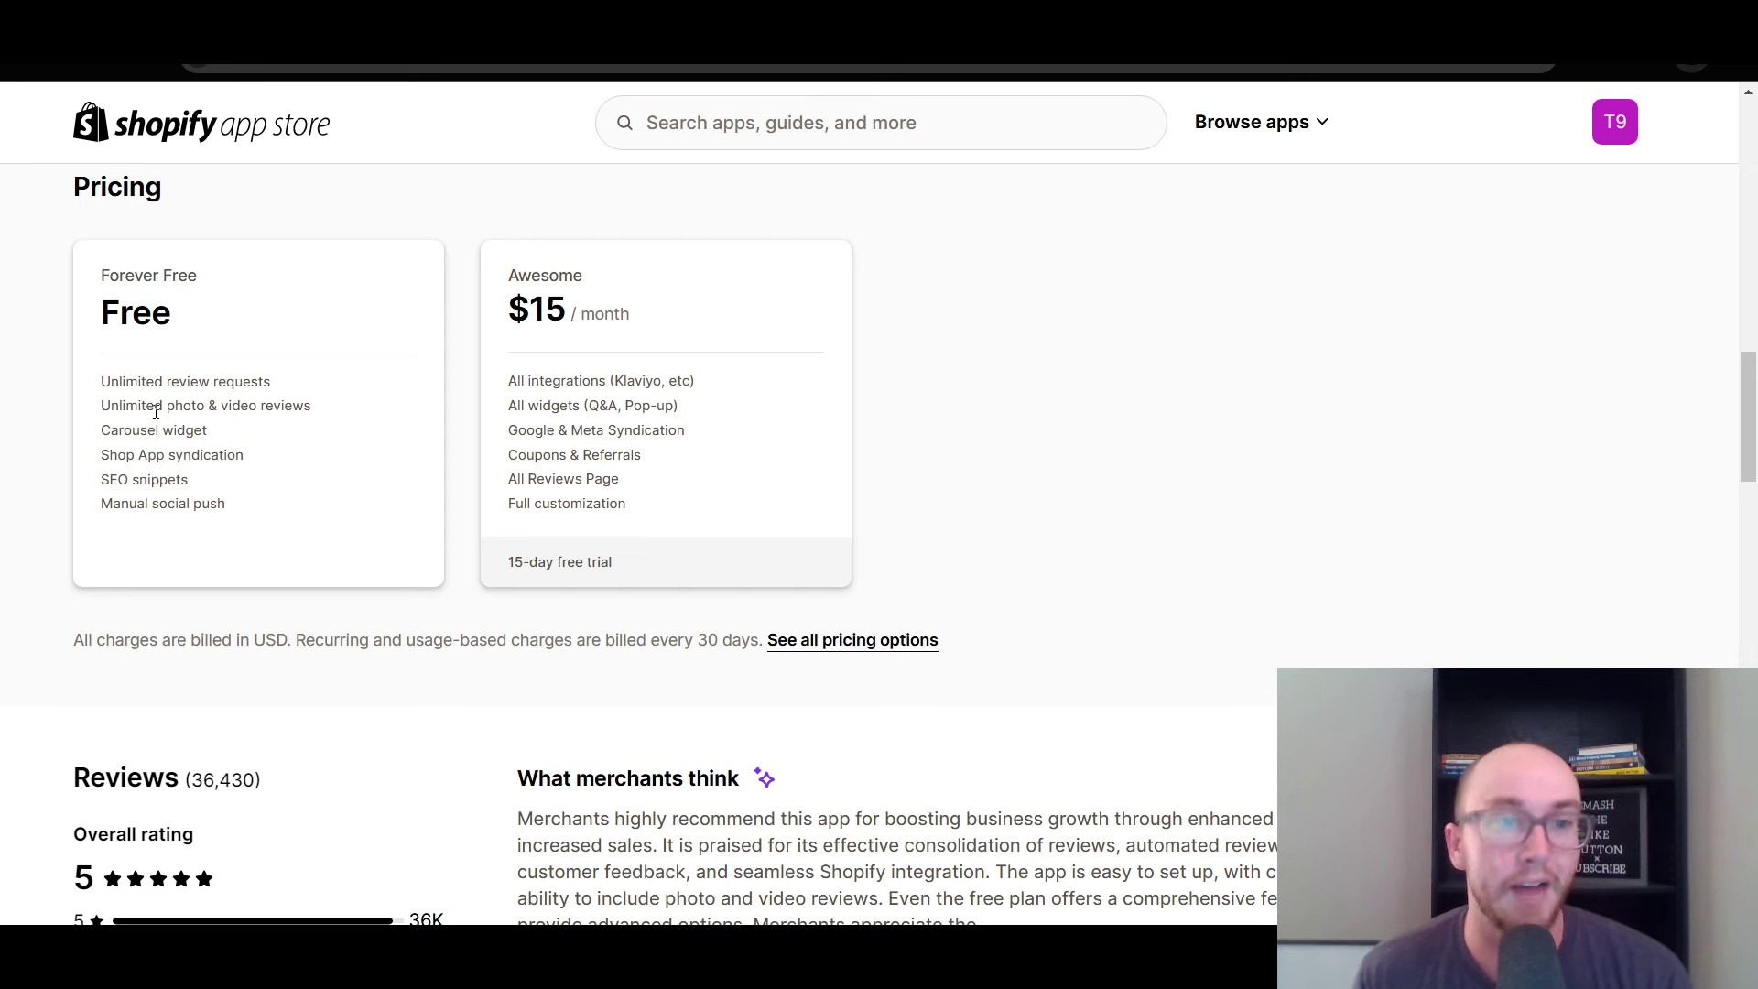
left_click_drag(82, 431, 293, 445)
left_click(293, 446)
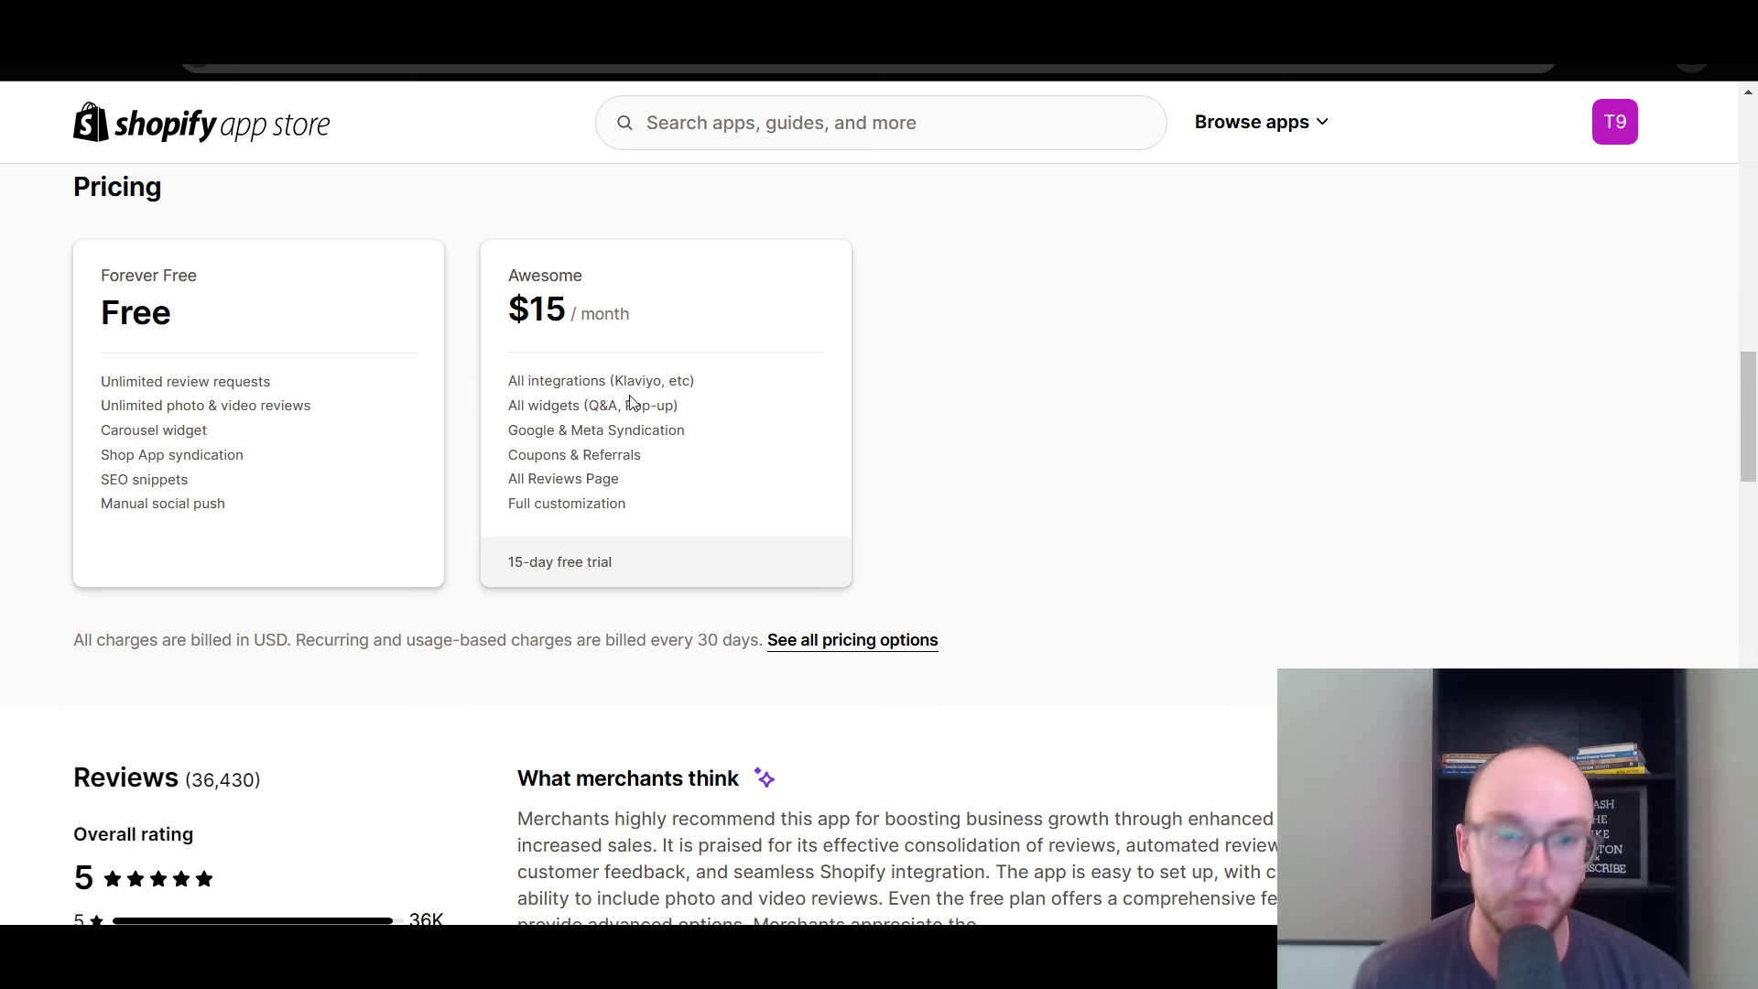
Compare the $15/month Awesome plan's integrations and widgets against the Forever Free plan
left_click_drag(694, 414, 602, 391)
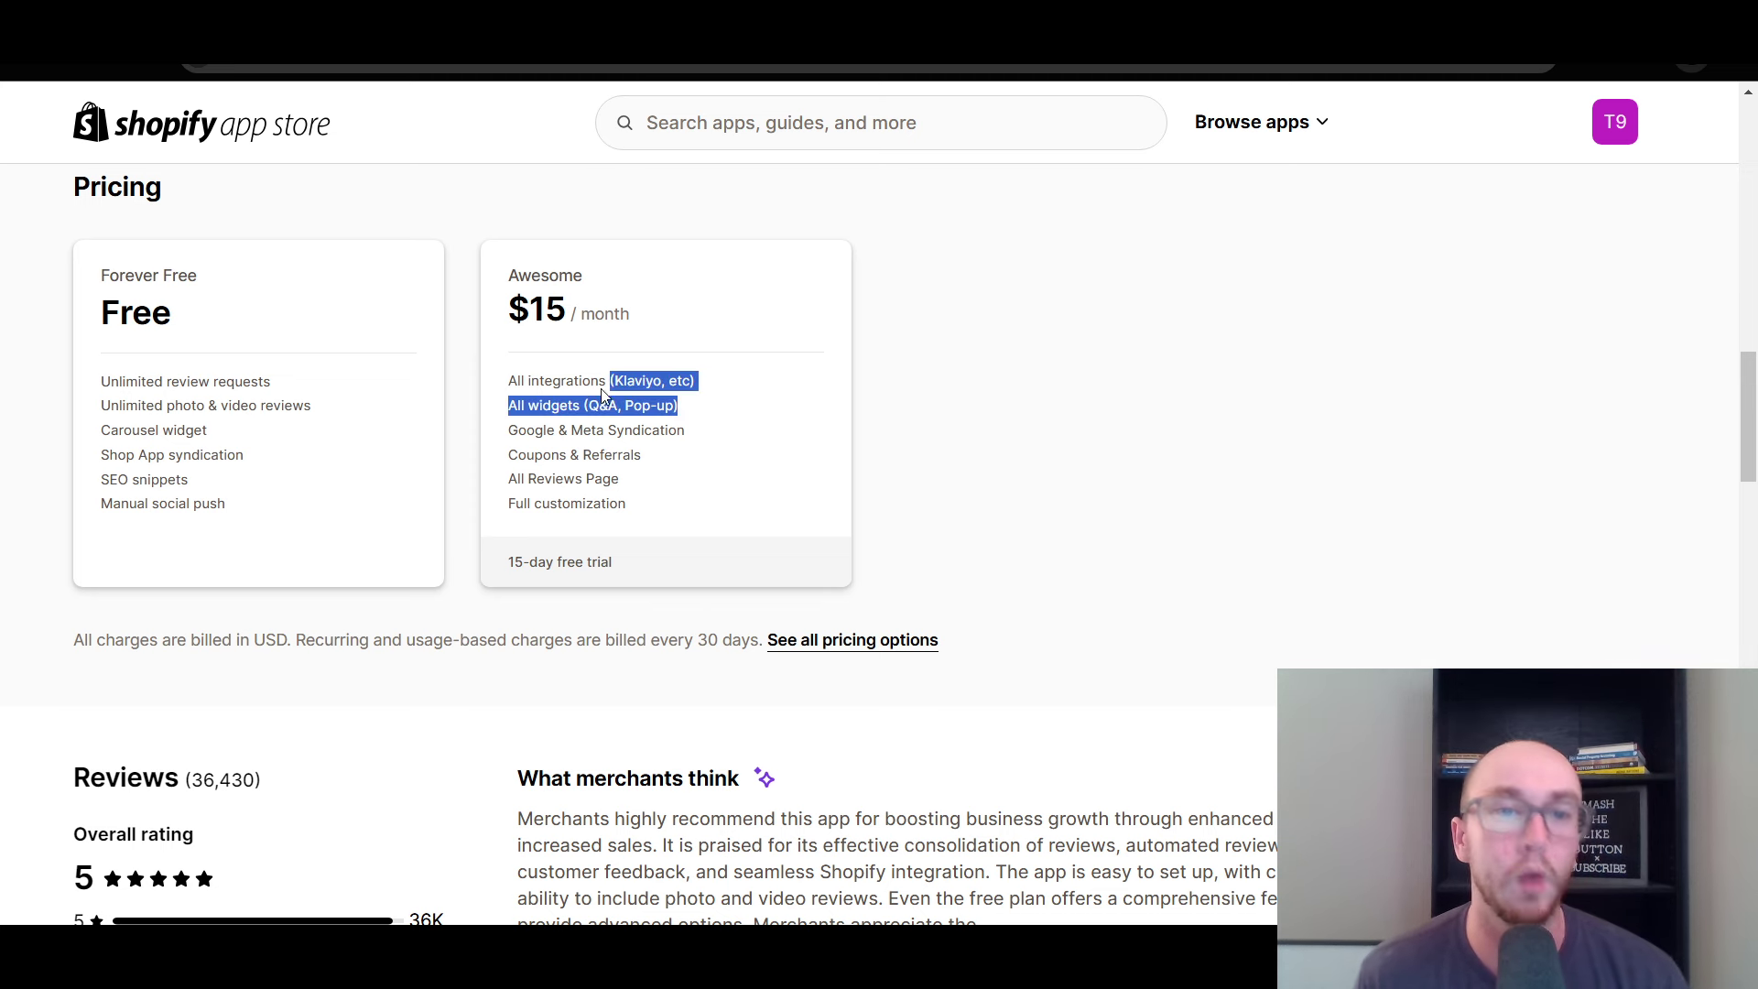
left_click_drag(499, 280, 667, 364)
left_click(665, 423)
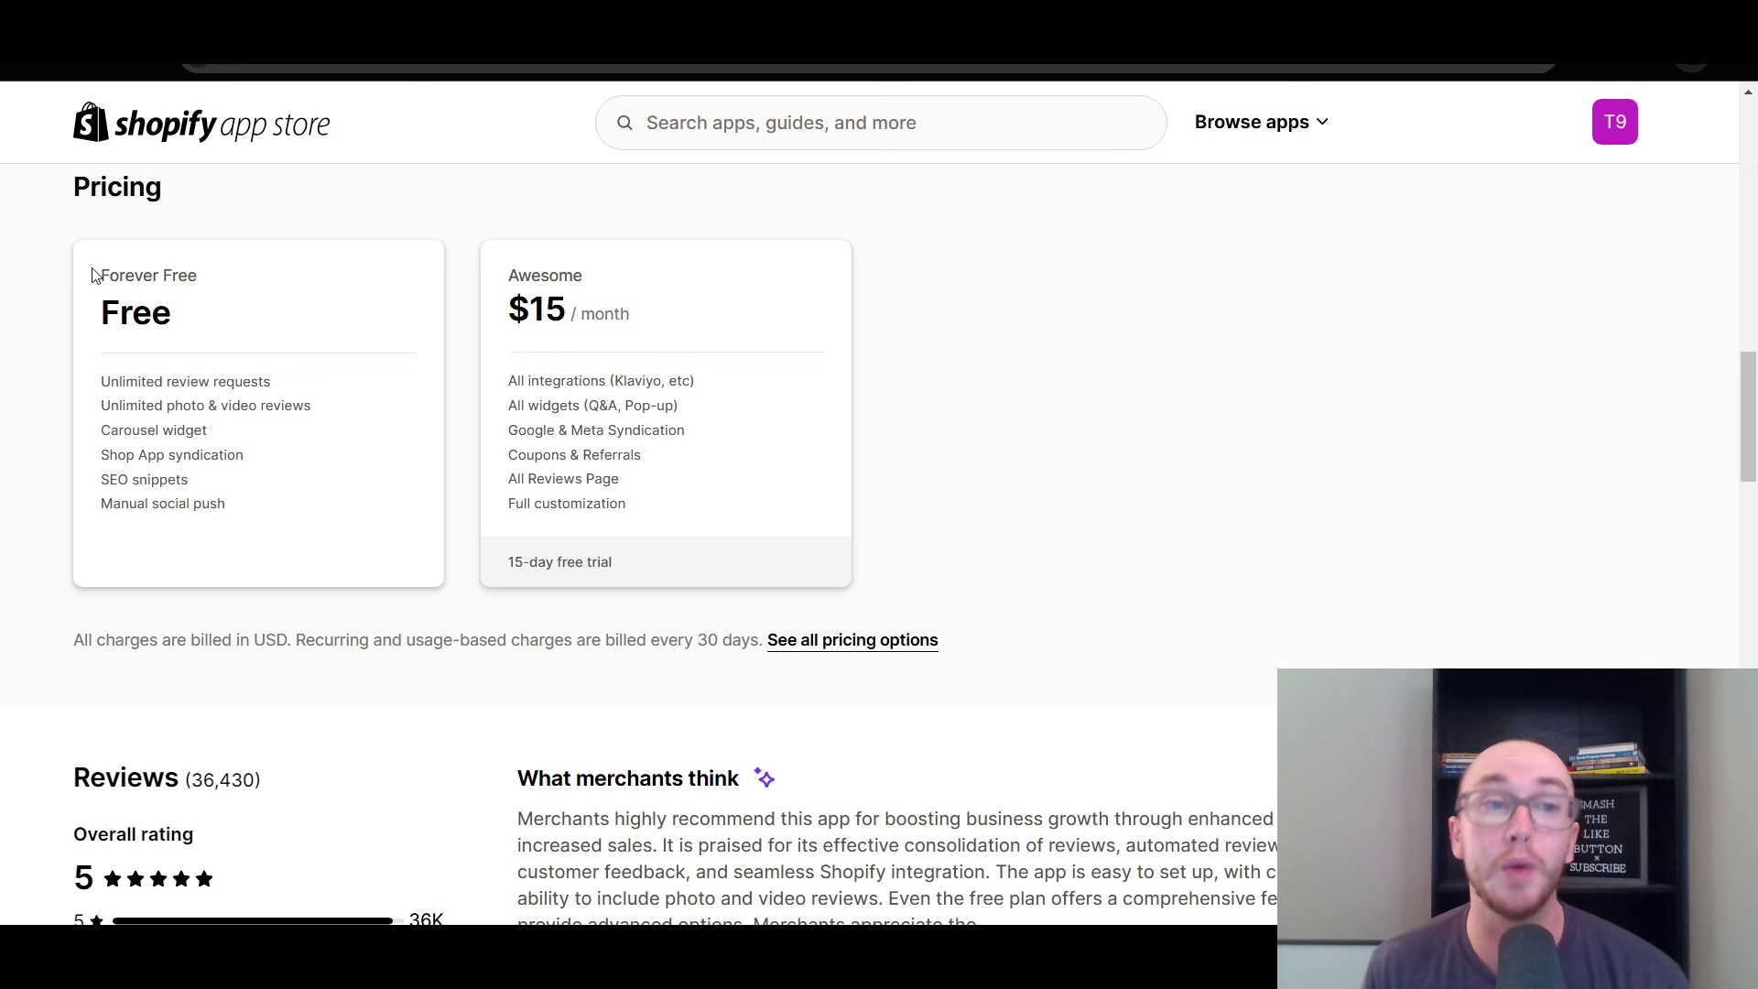
left_click_drag(93, 274, 211, 381)
left_click(244, 376)
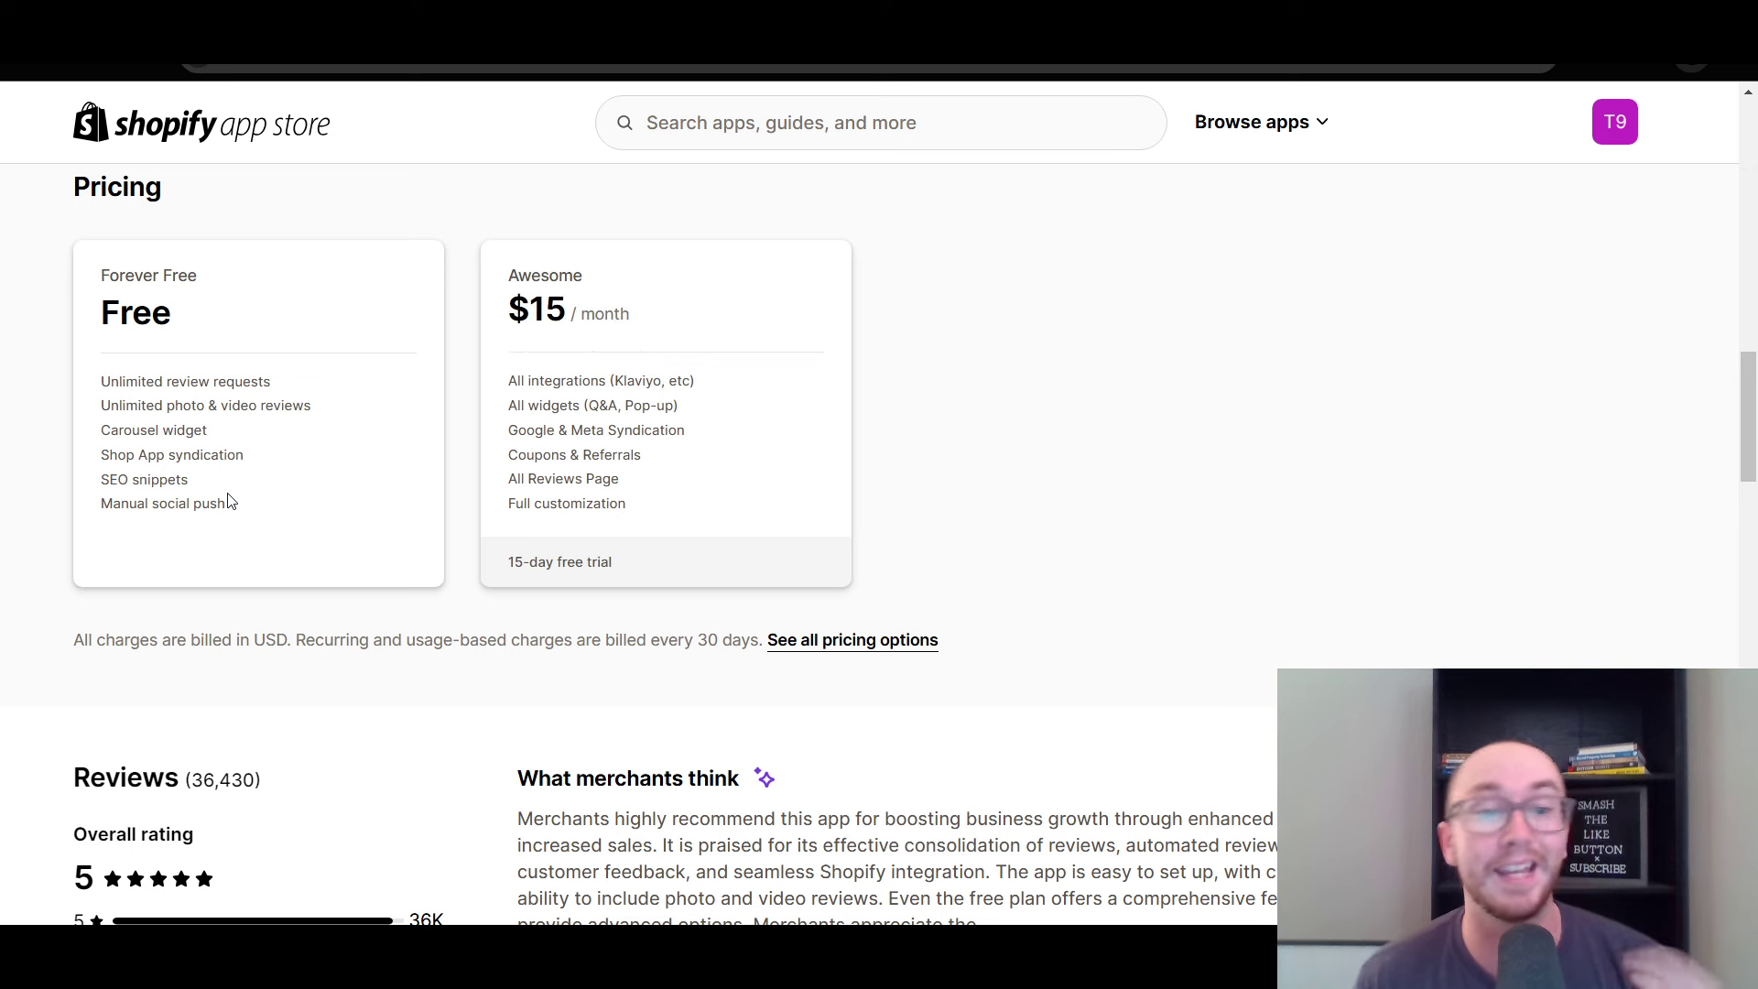
scroll(229, 501, "up", 10)
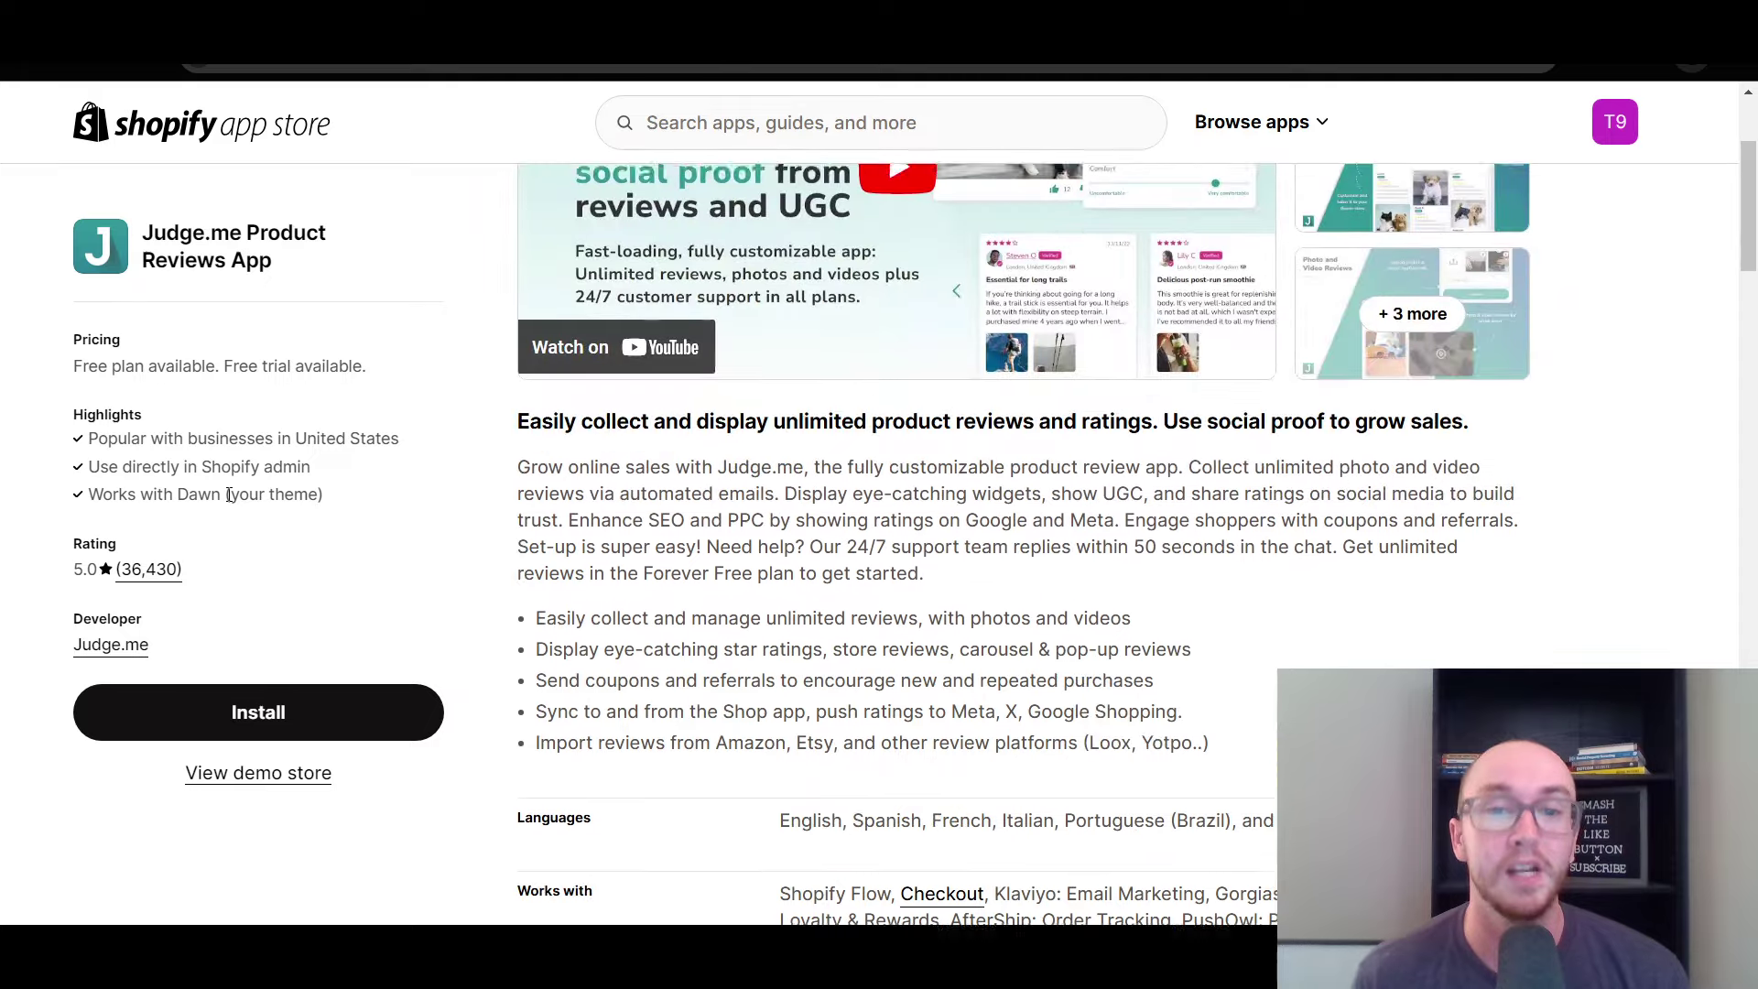
scroll(229, 495, "up", 3)
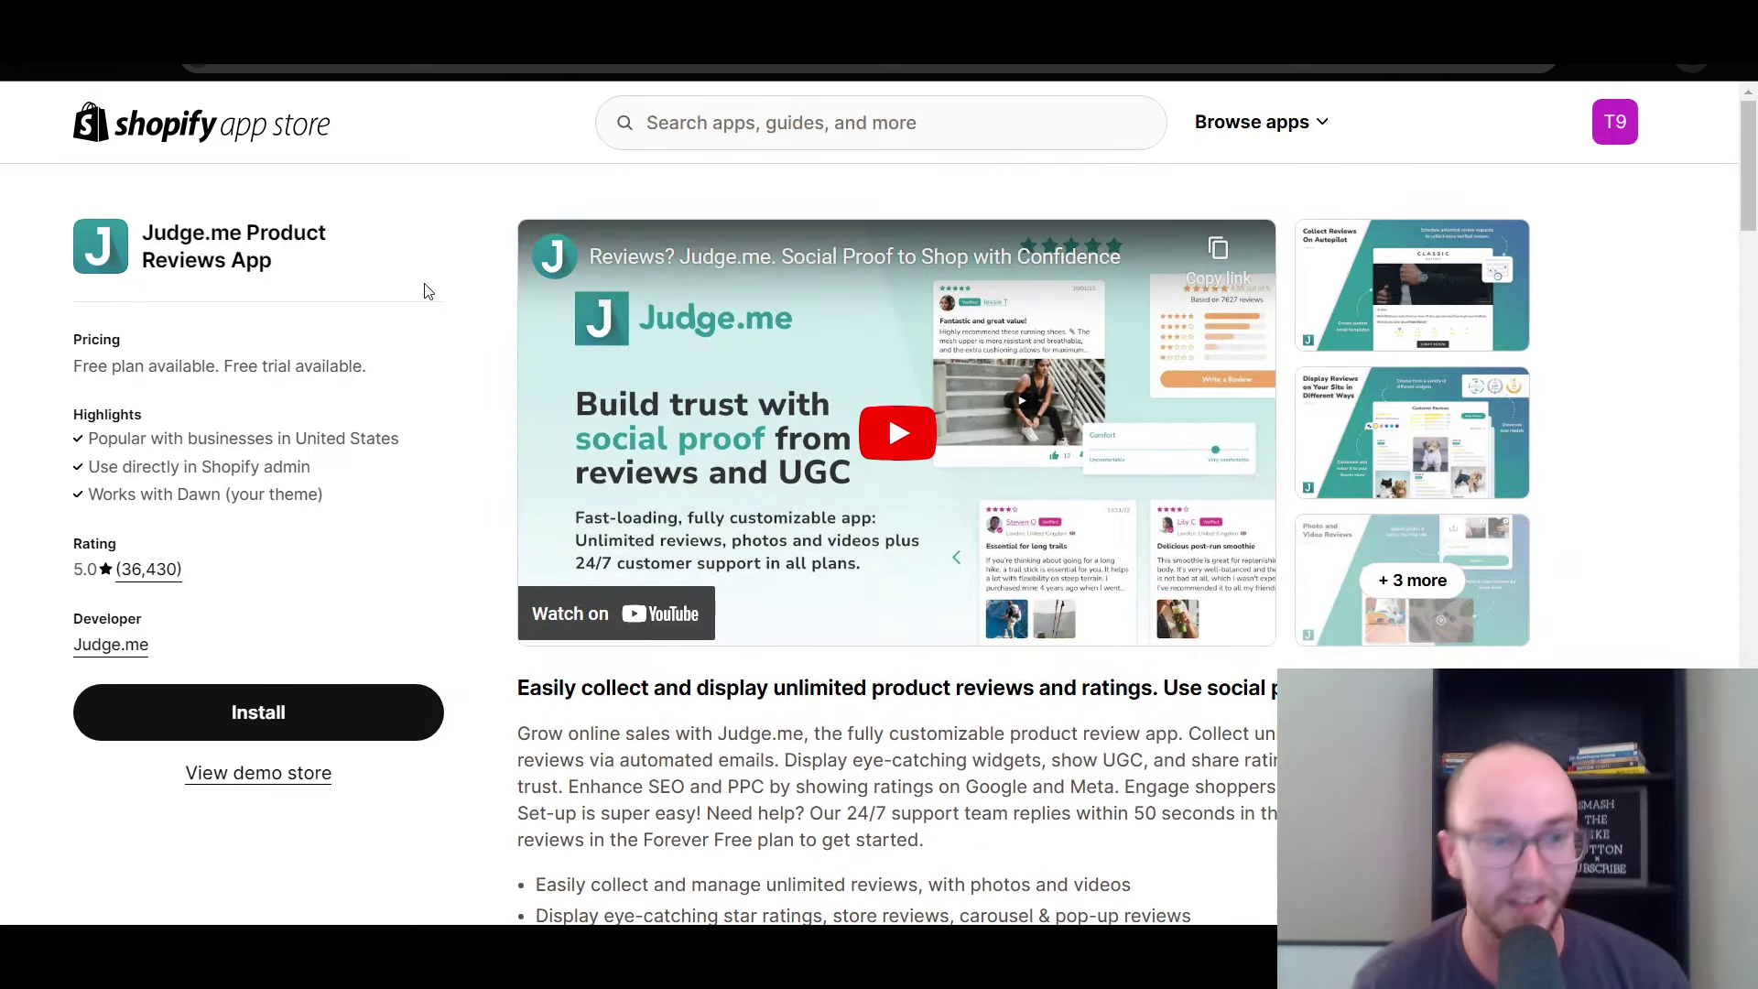
left_click_drag(66, 368, 207, 367)
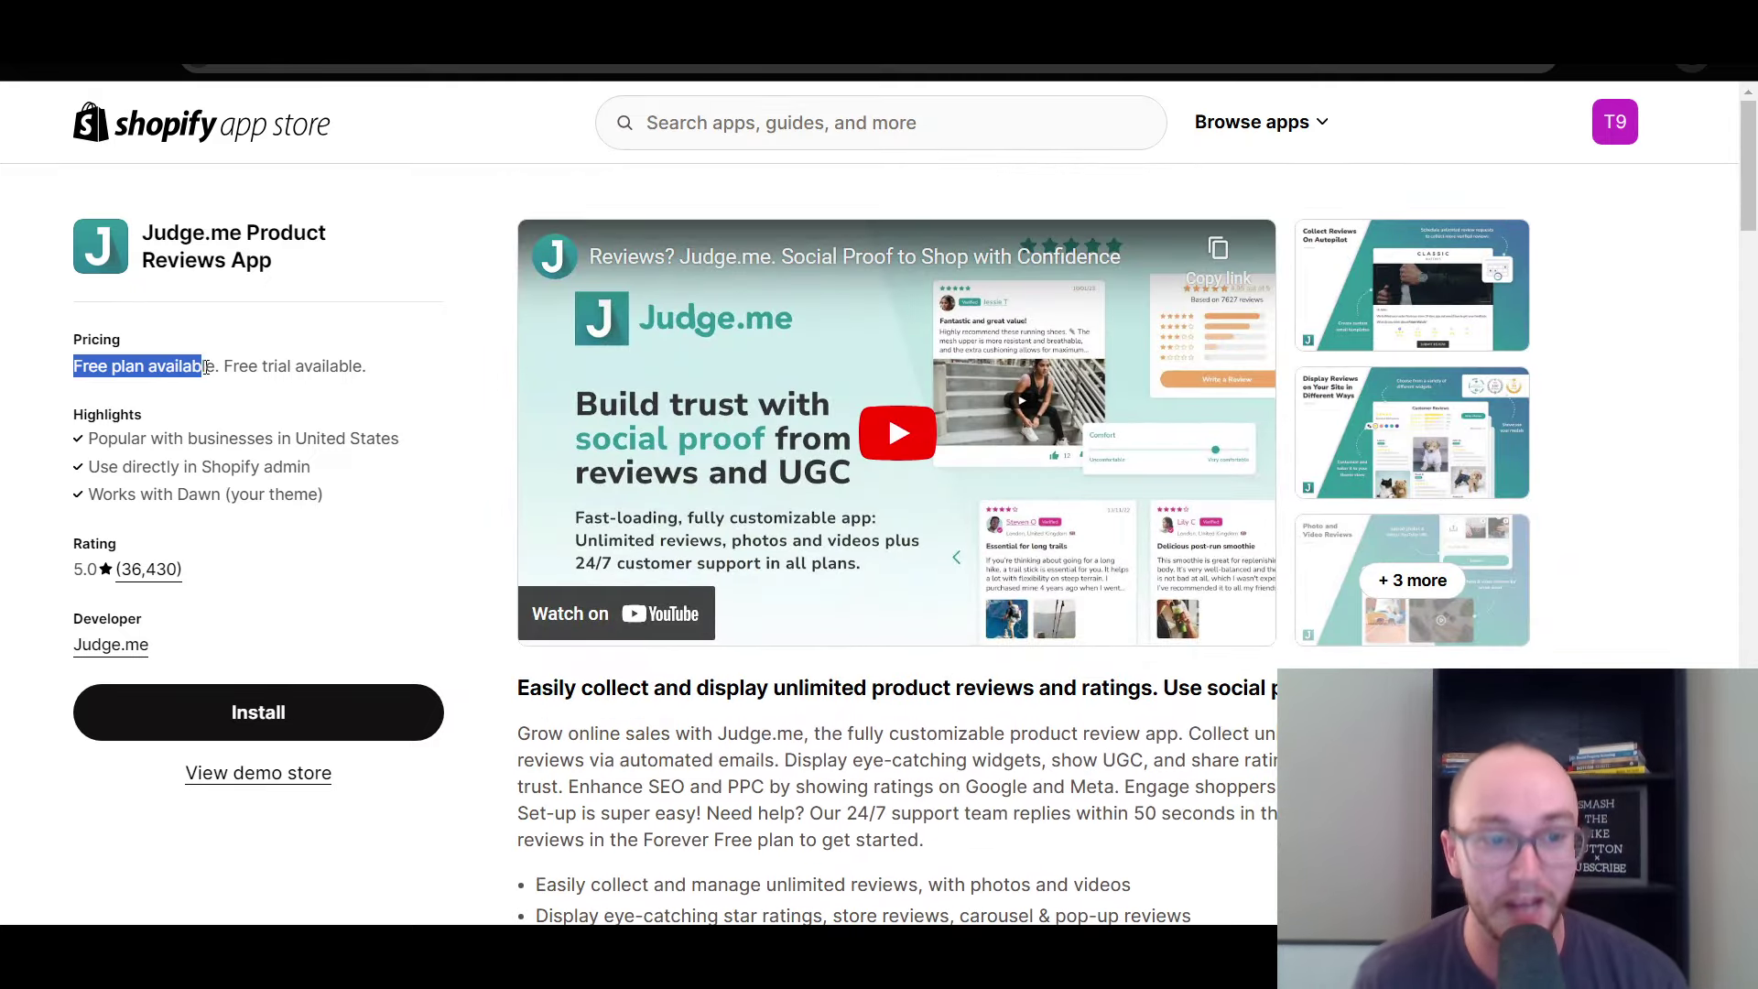
left_click(169, 396)
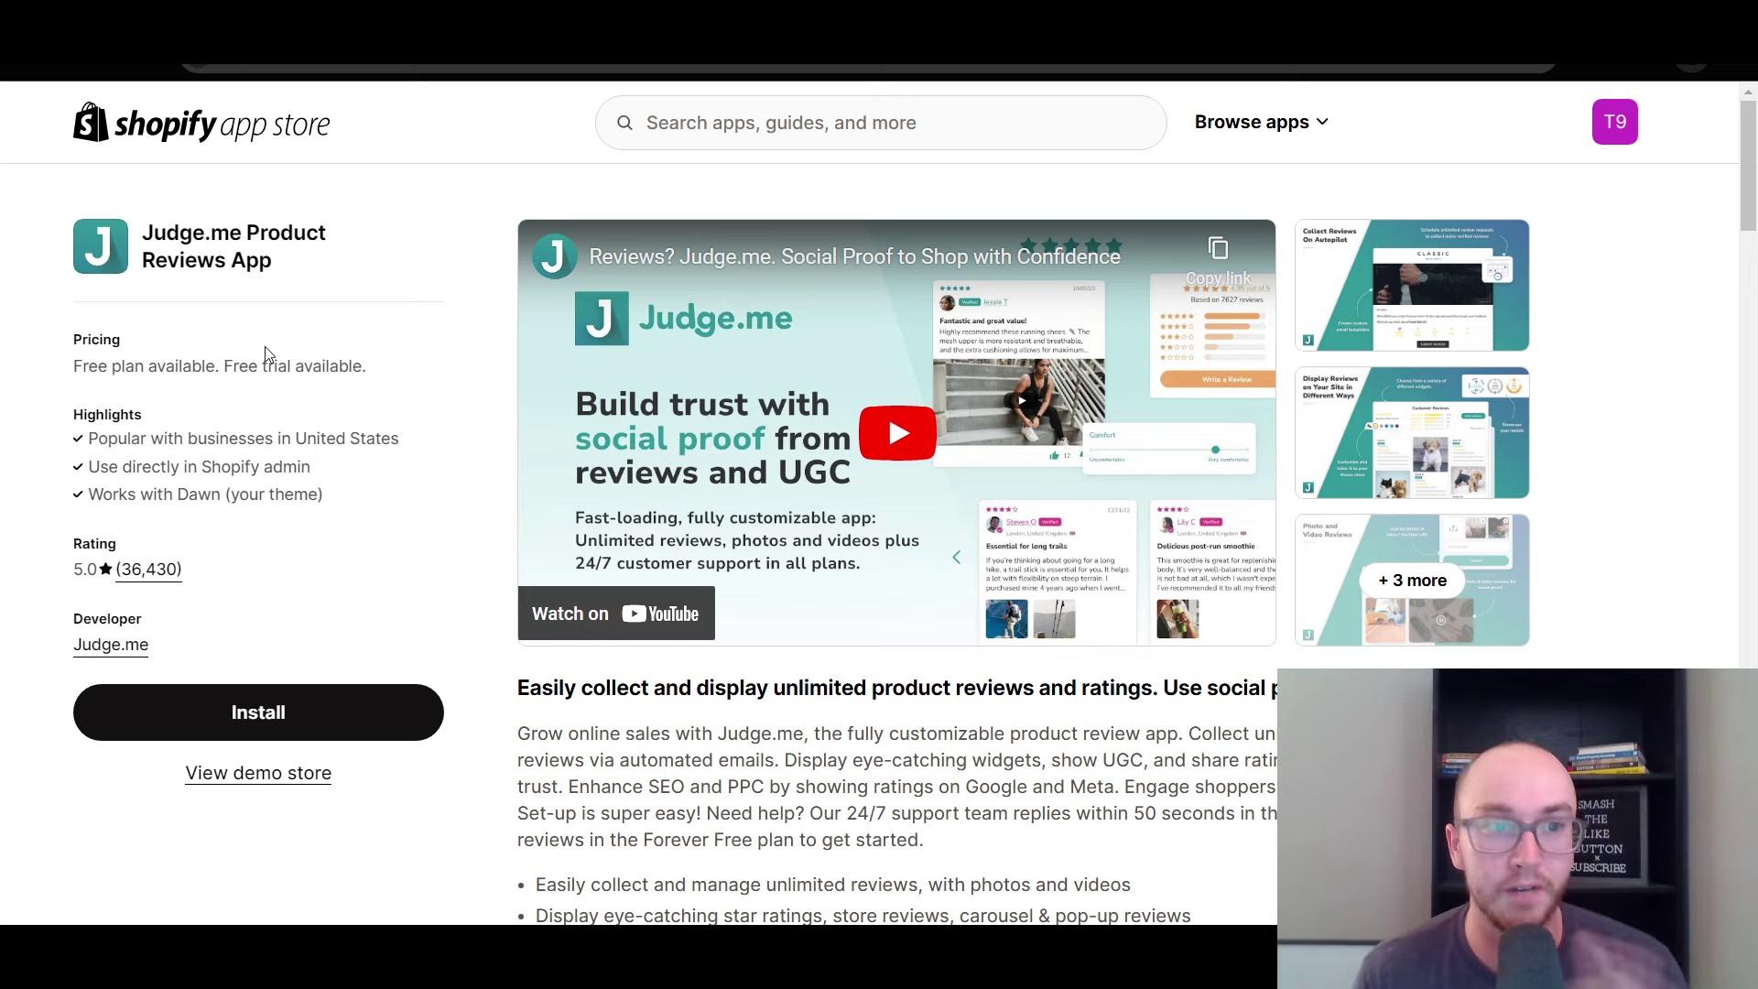
scroll(282, 357, "down", 20)
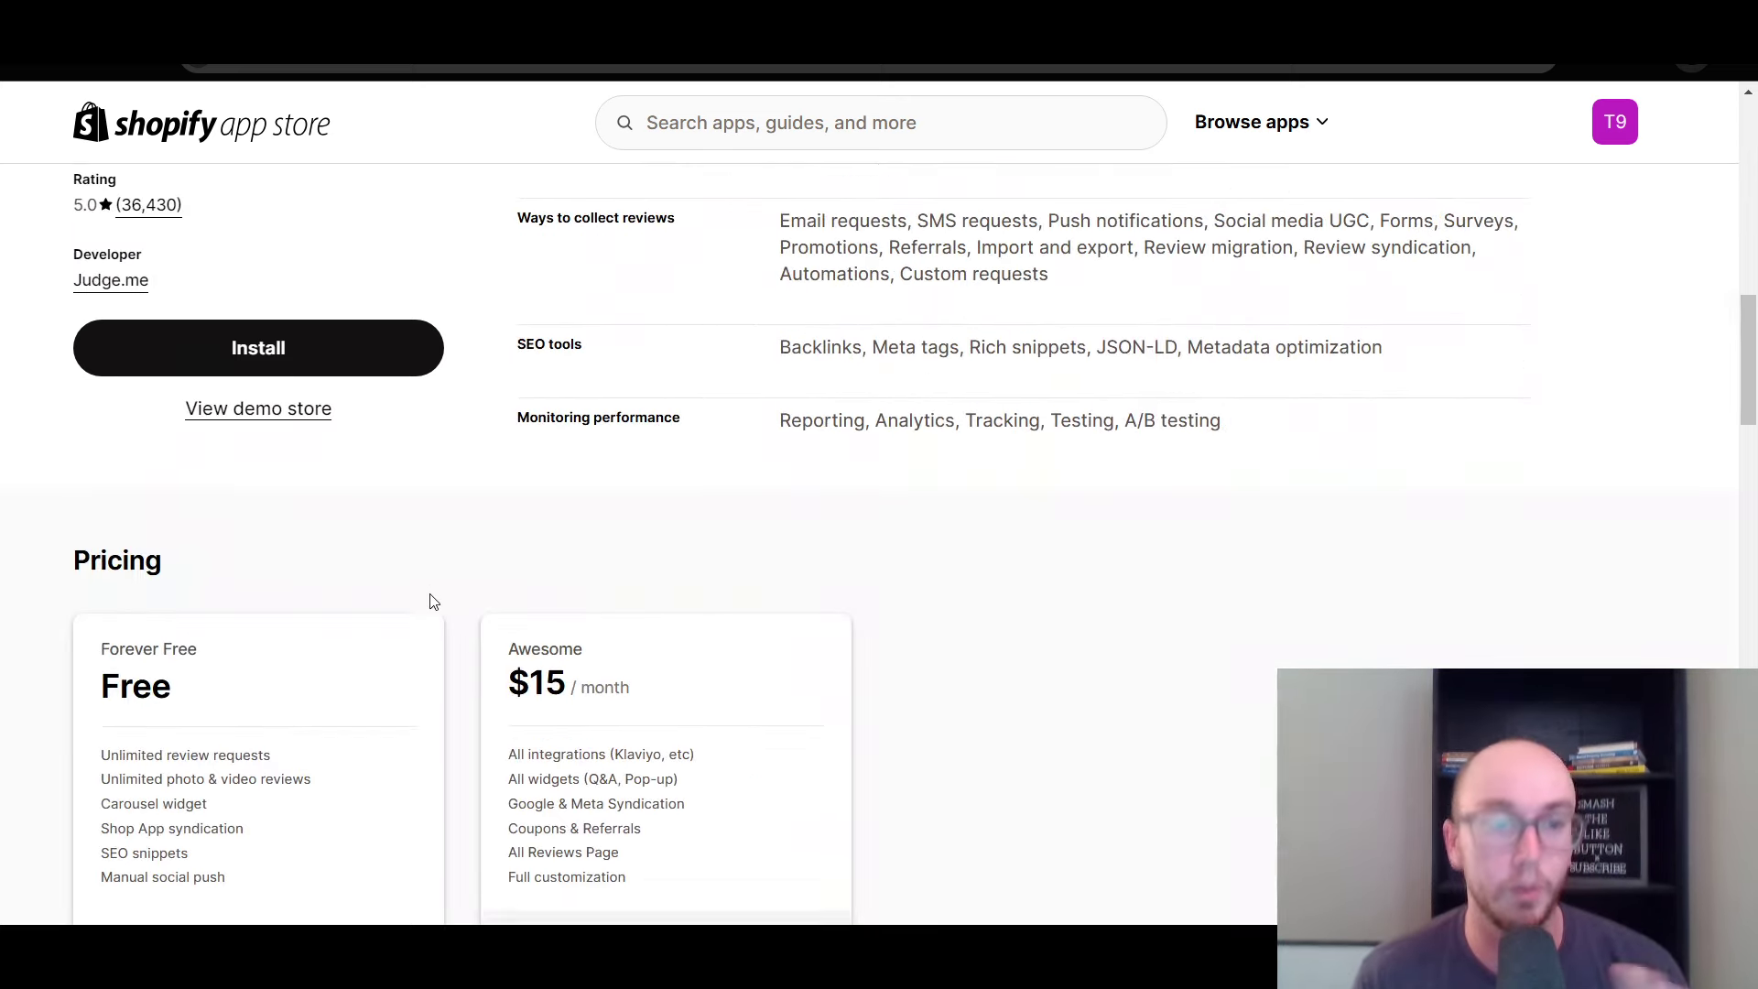
scroll(424, 592, "up", 5)
scroll(208, 612, "up", 10)
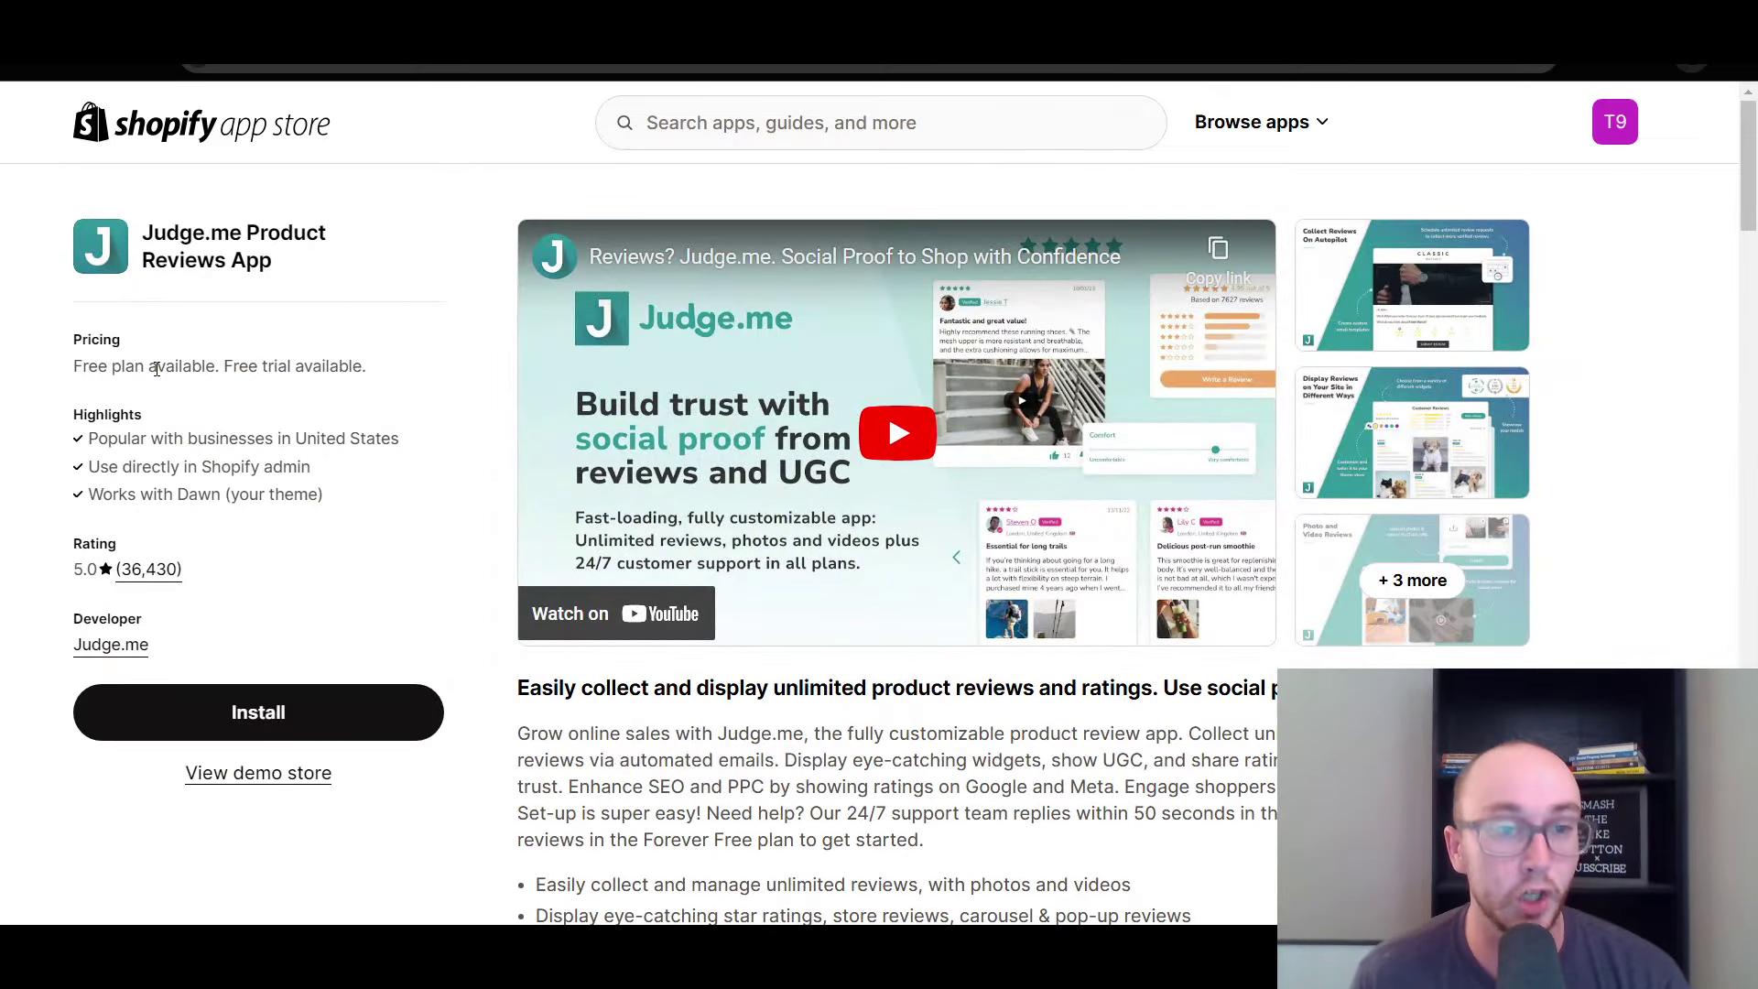
scroll(489, 550, "down", 12)
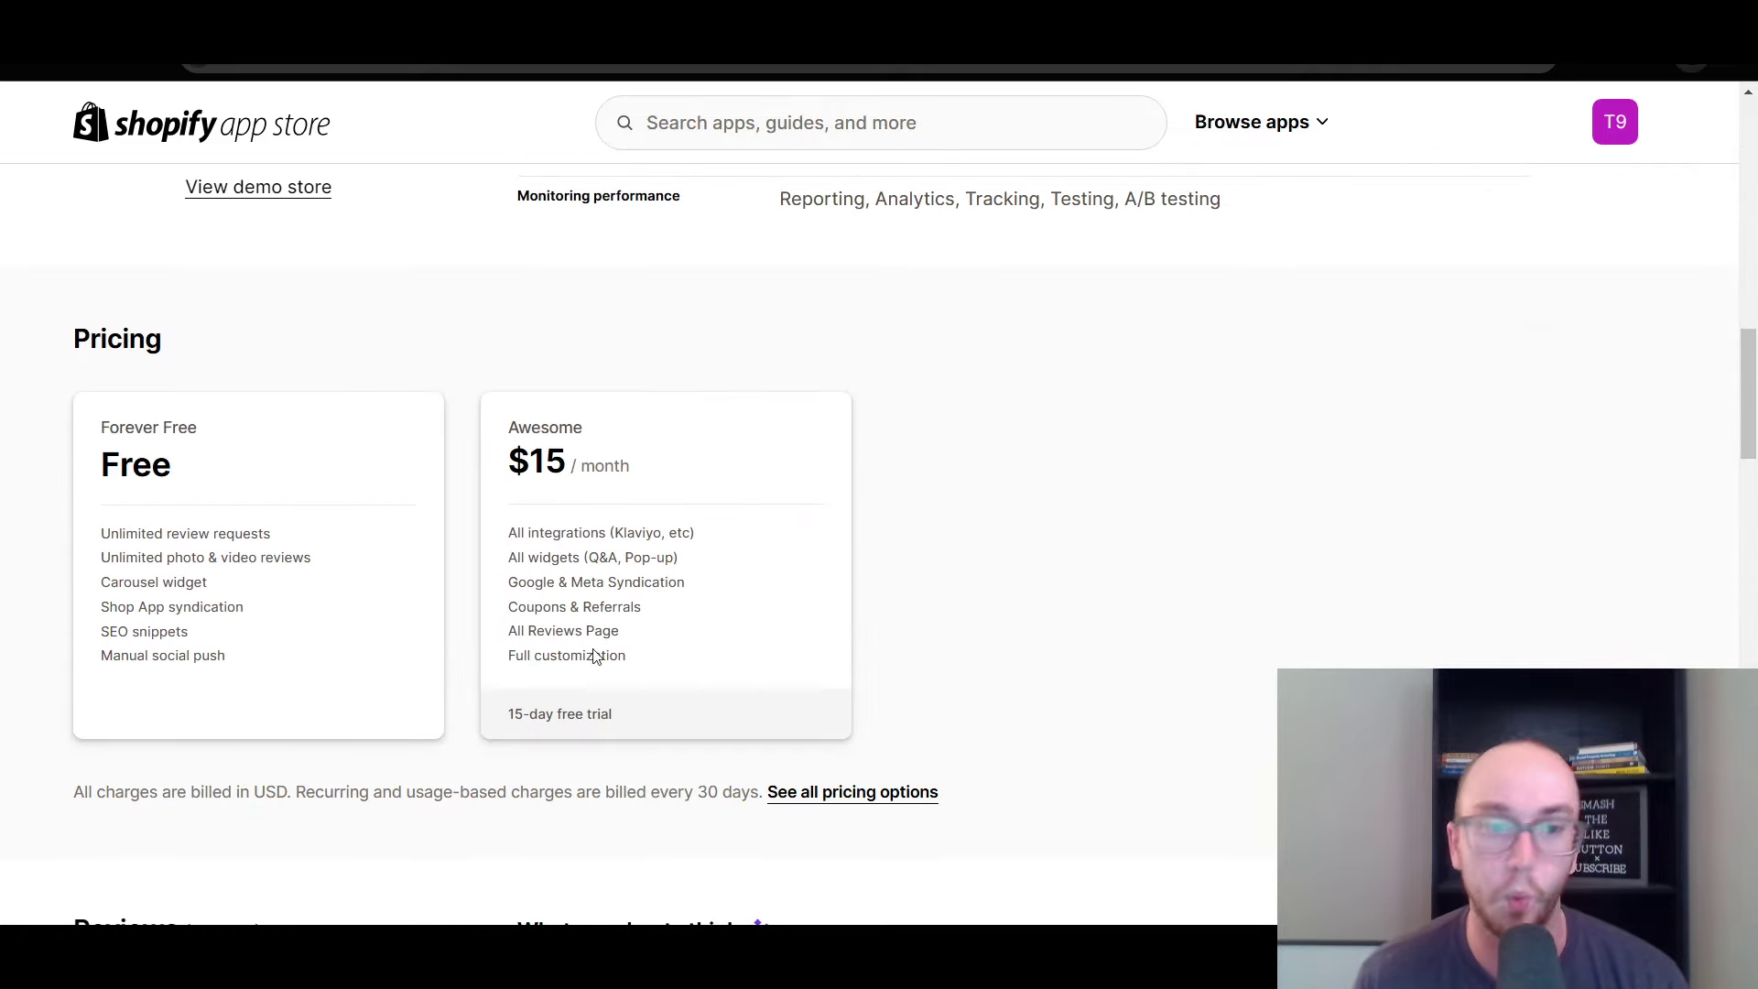
scroll(582, 766, "up", 12)
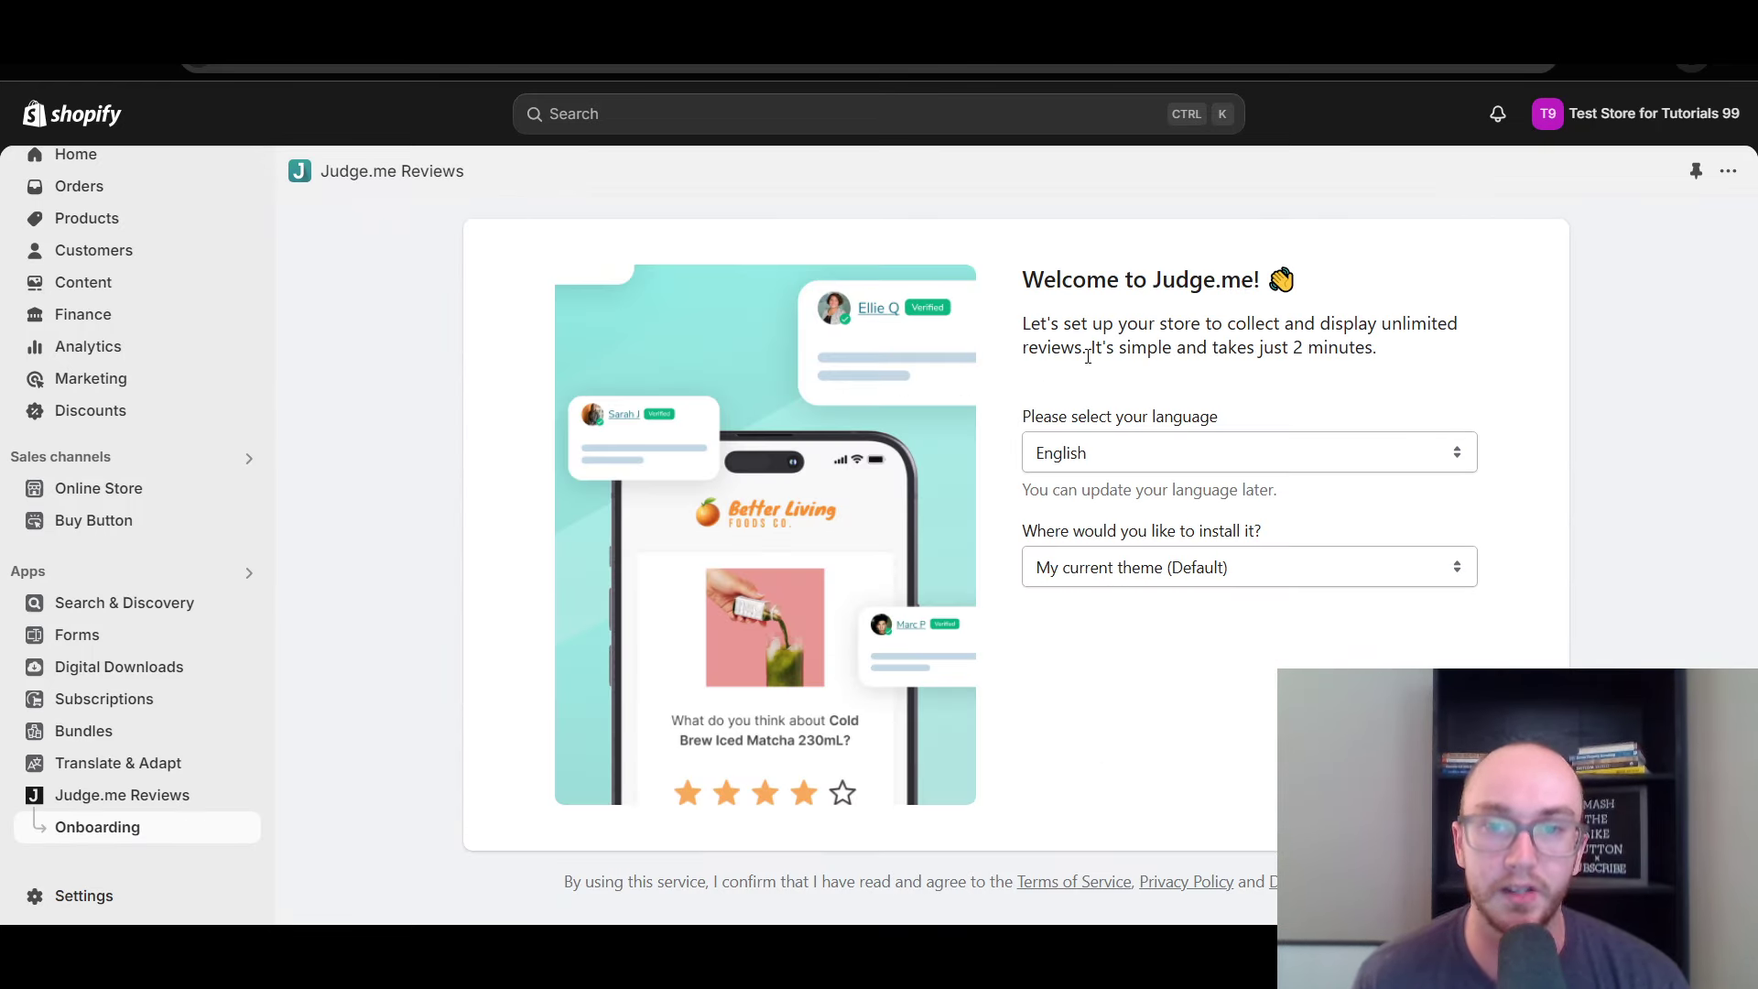
Keep English as the Judge.me review language
left_click(1169, 444)
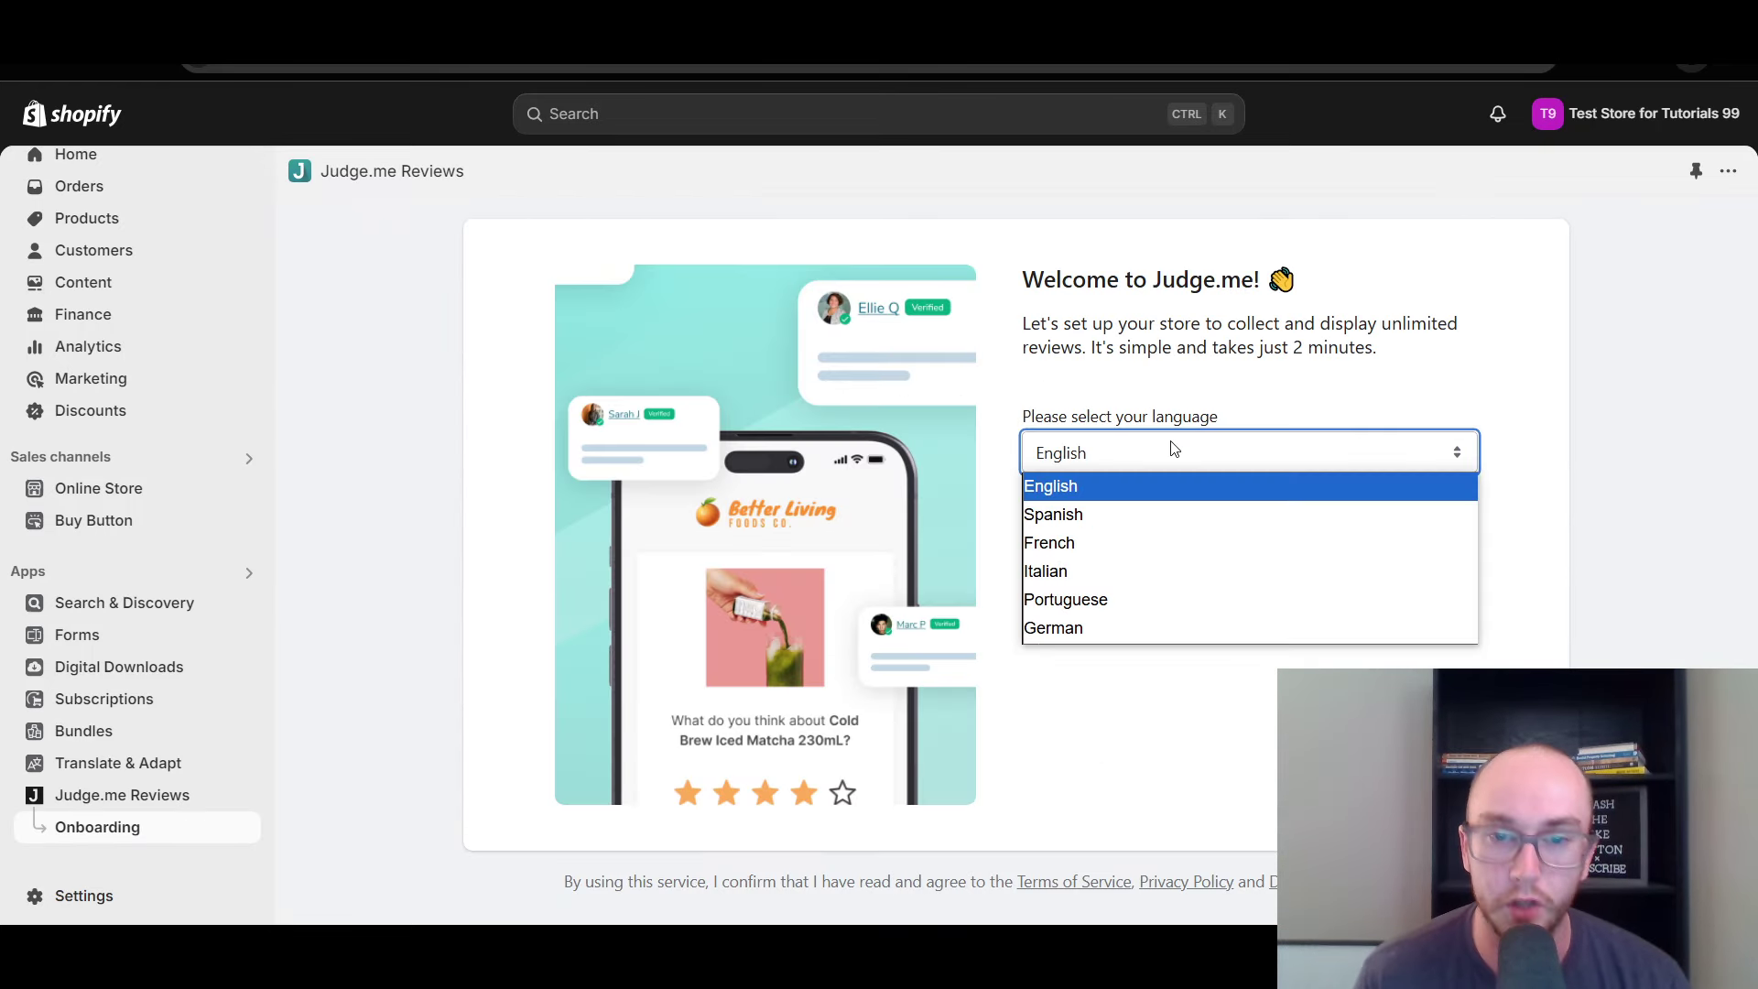
left_click(1169, 447)
left_click(1133, 462)
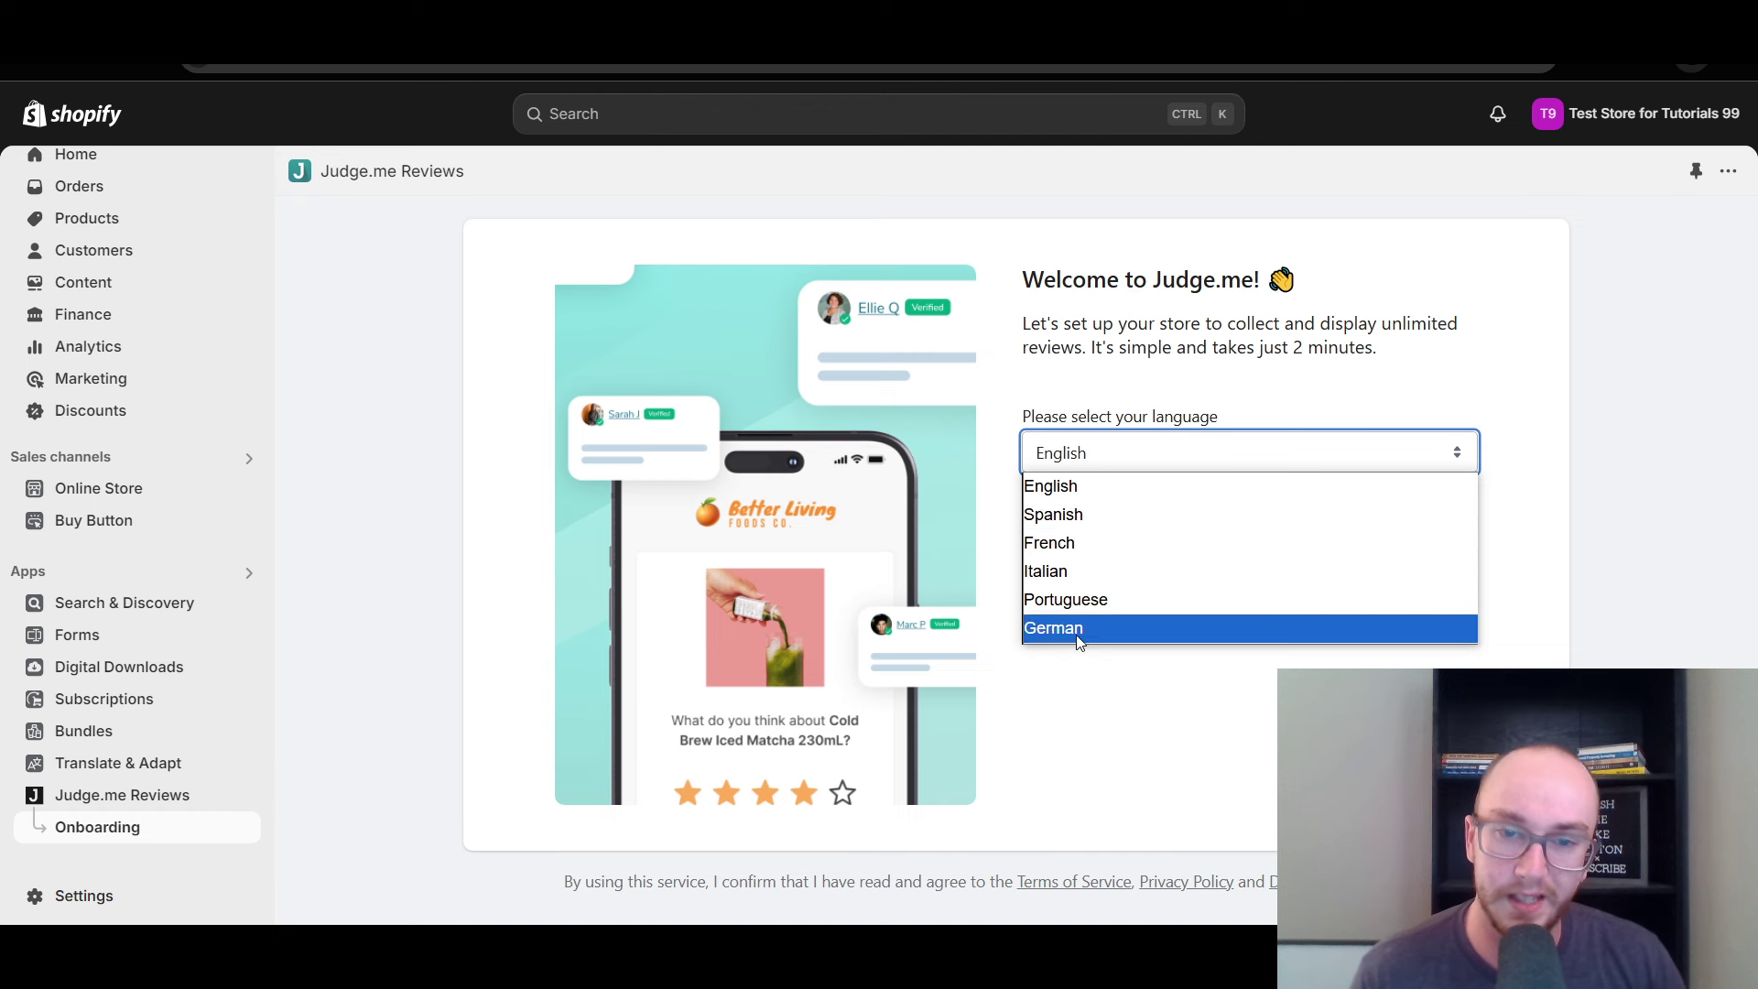
left_click(1115, 486)
left_click(1208, 373)
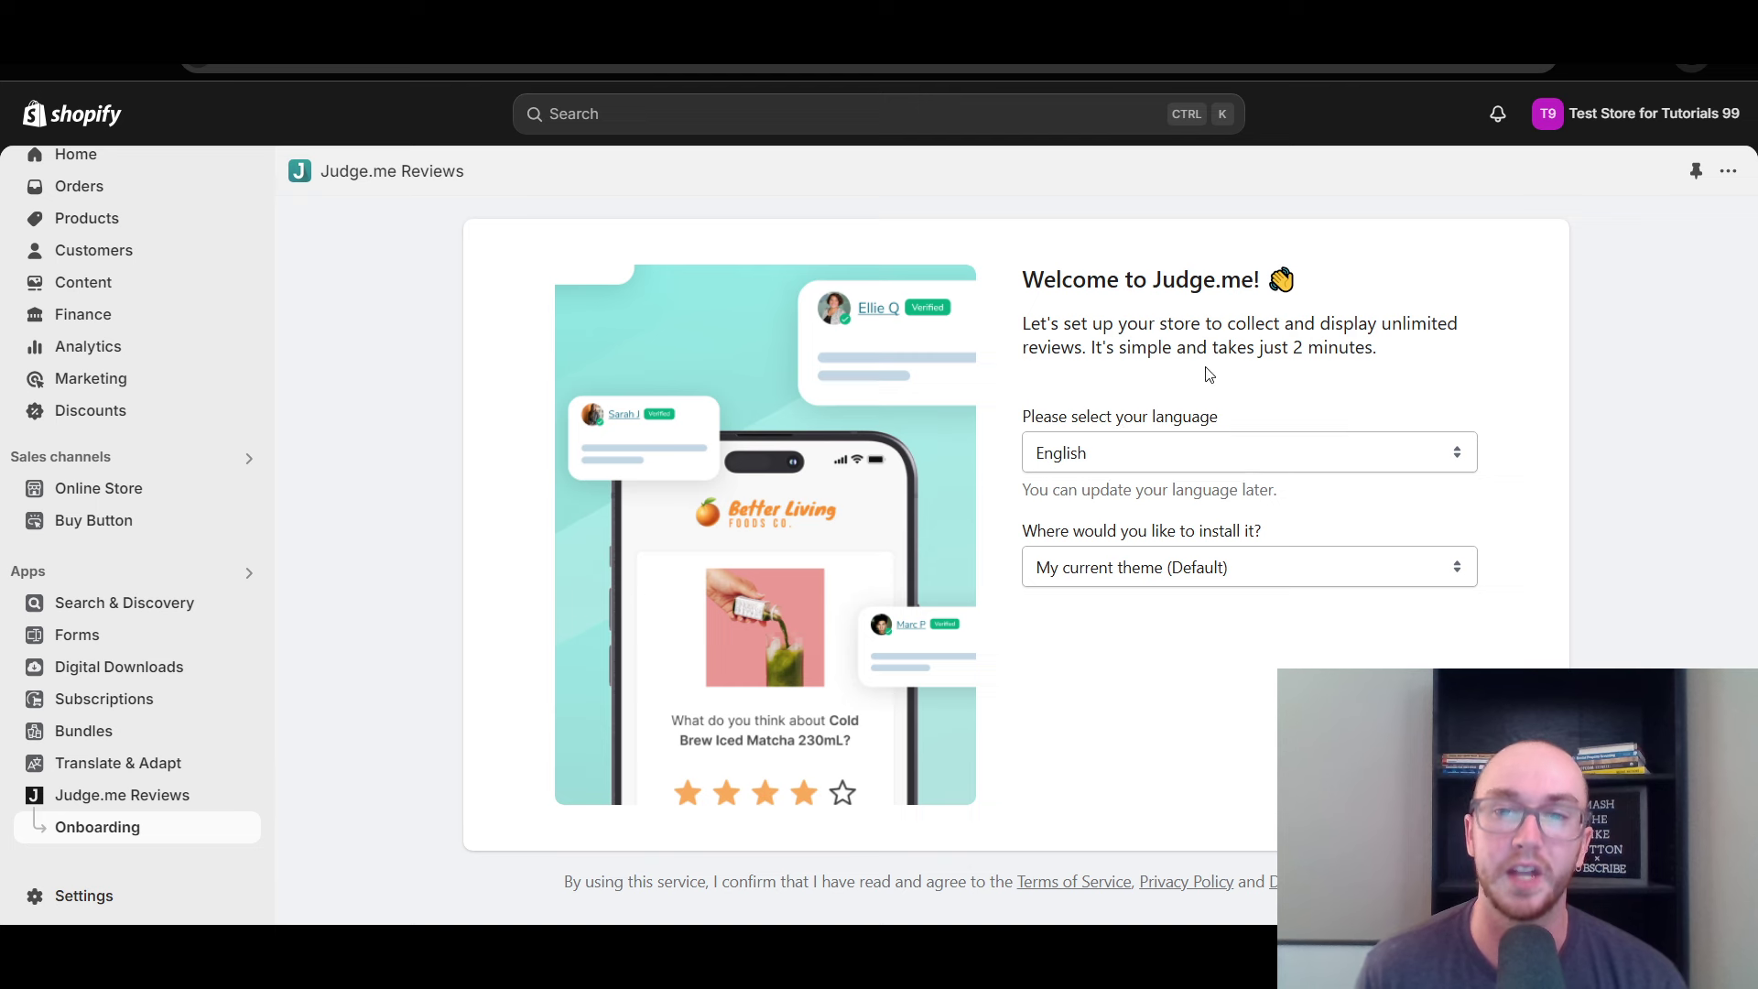
left_click(1172, 444)
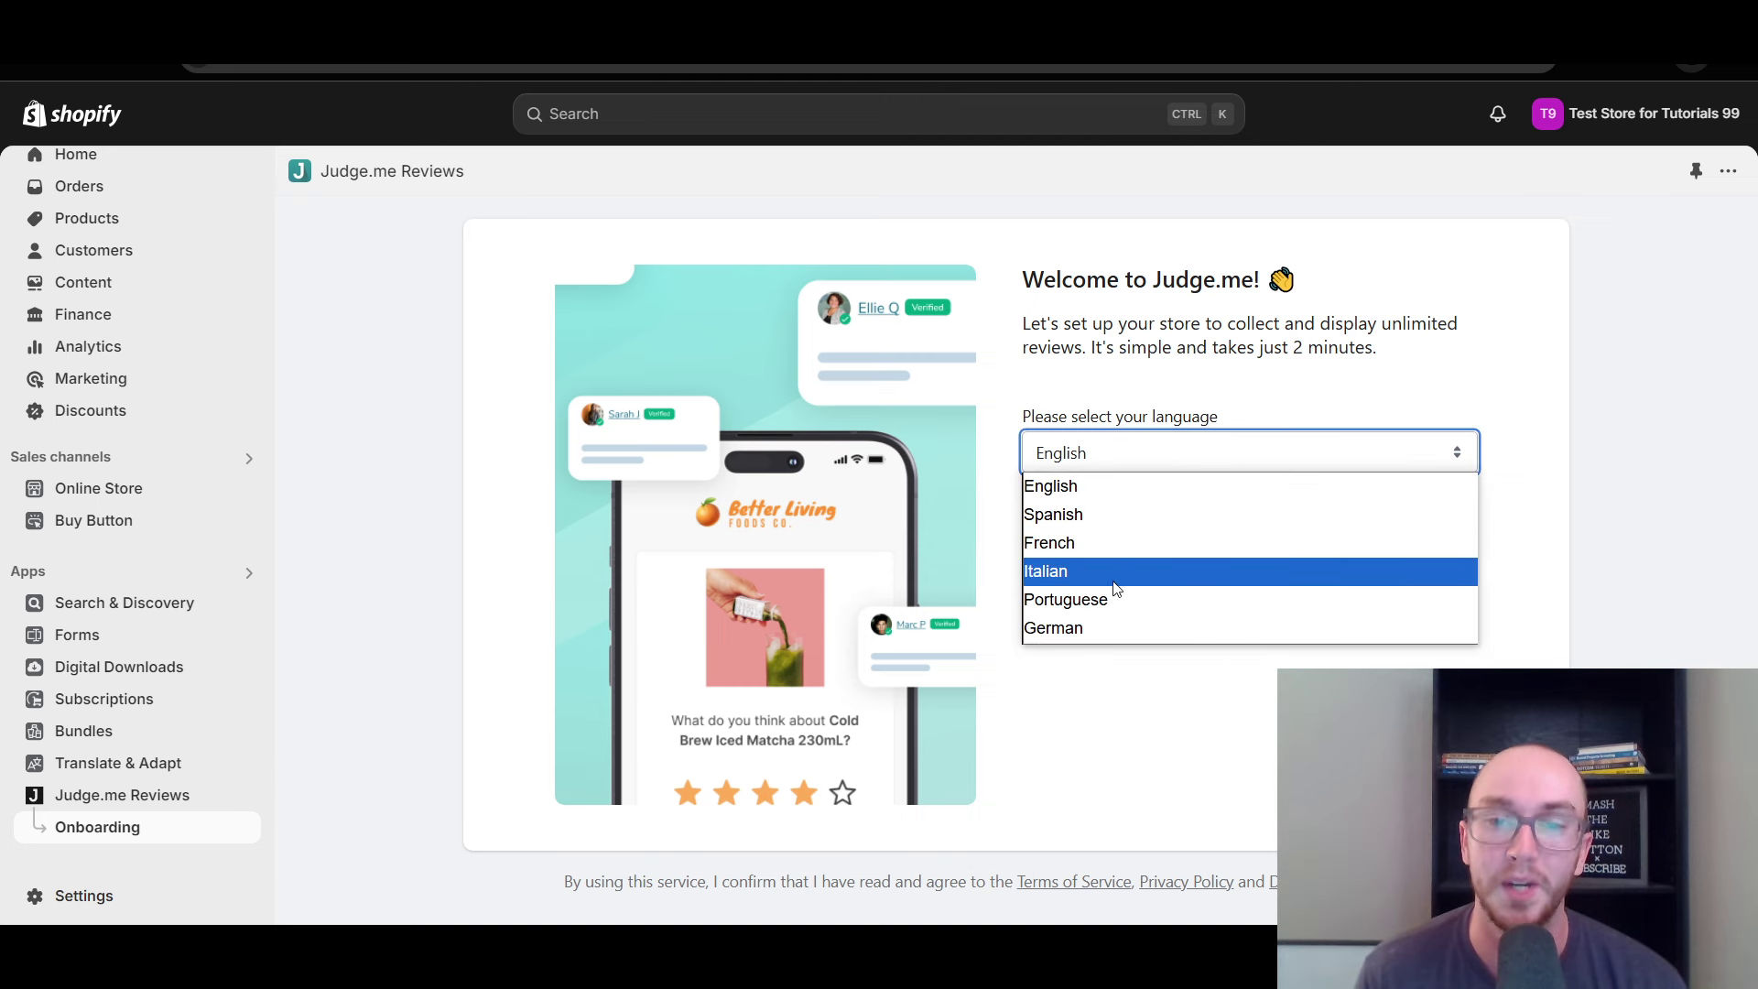
left_click(1111, 402)
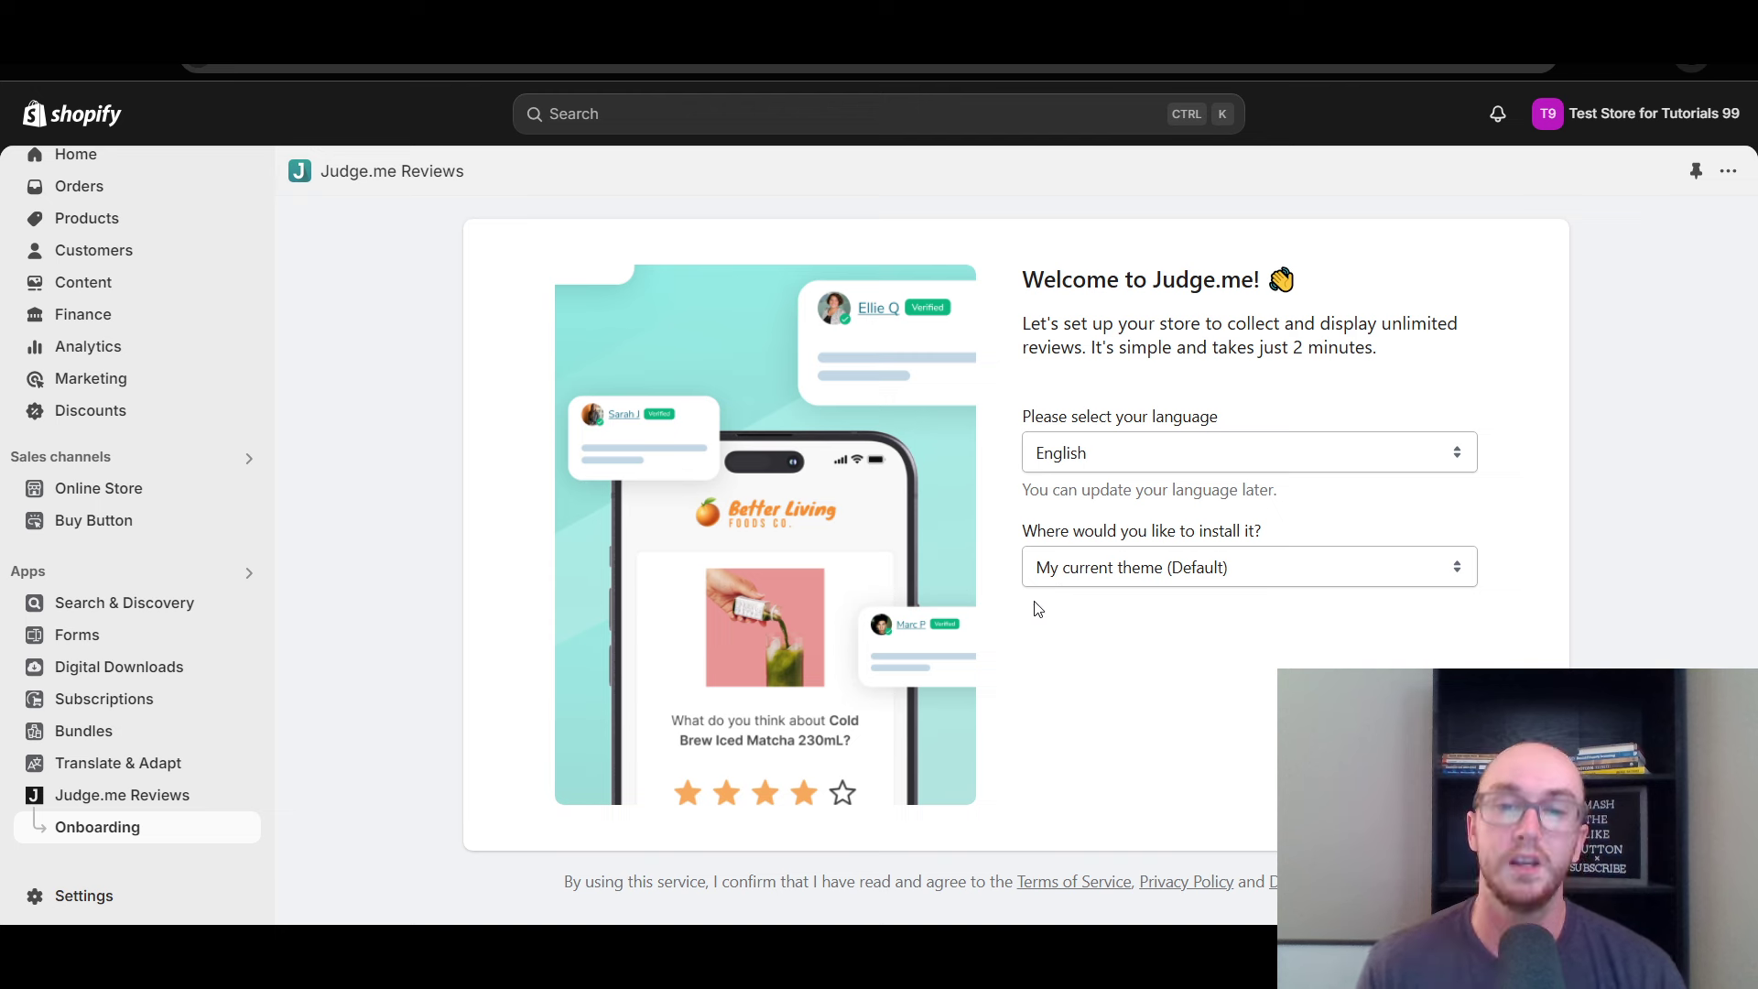
Keep My current theme (Default) as the install location
left_click(1173, 580)
left_click(1173, 569)
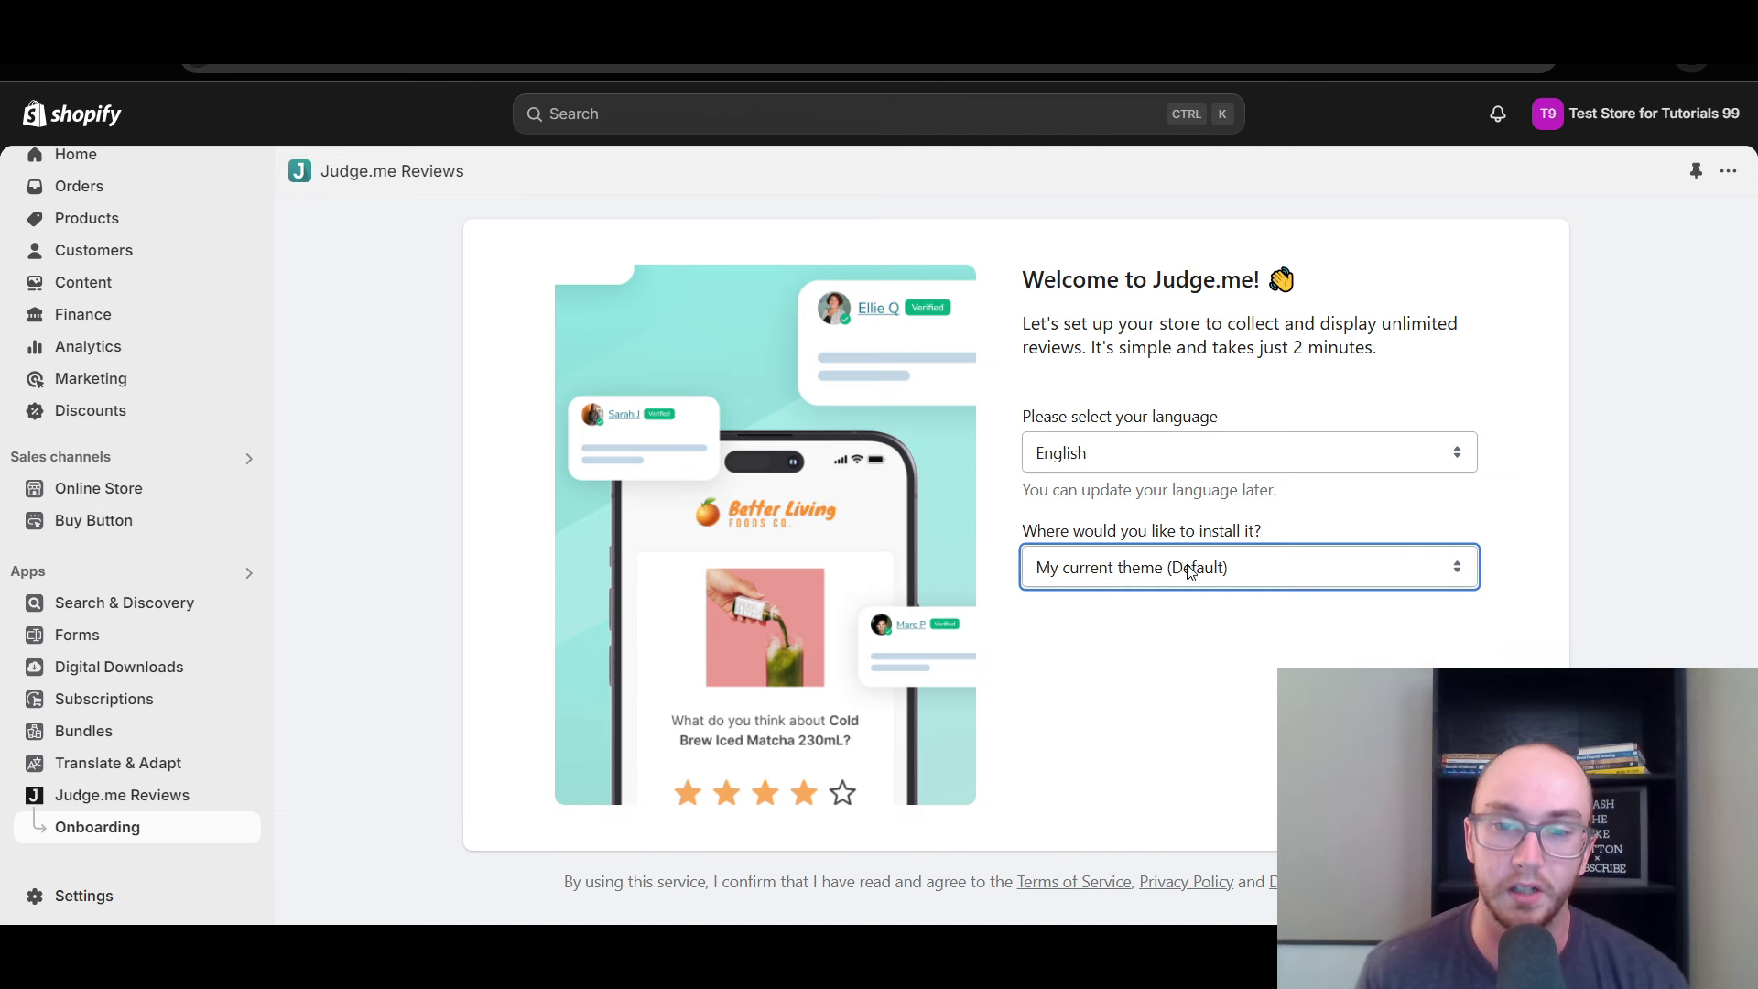
left_click(1159, 526)
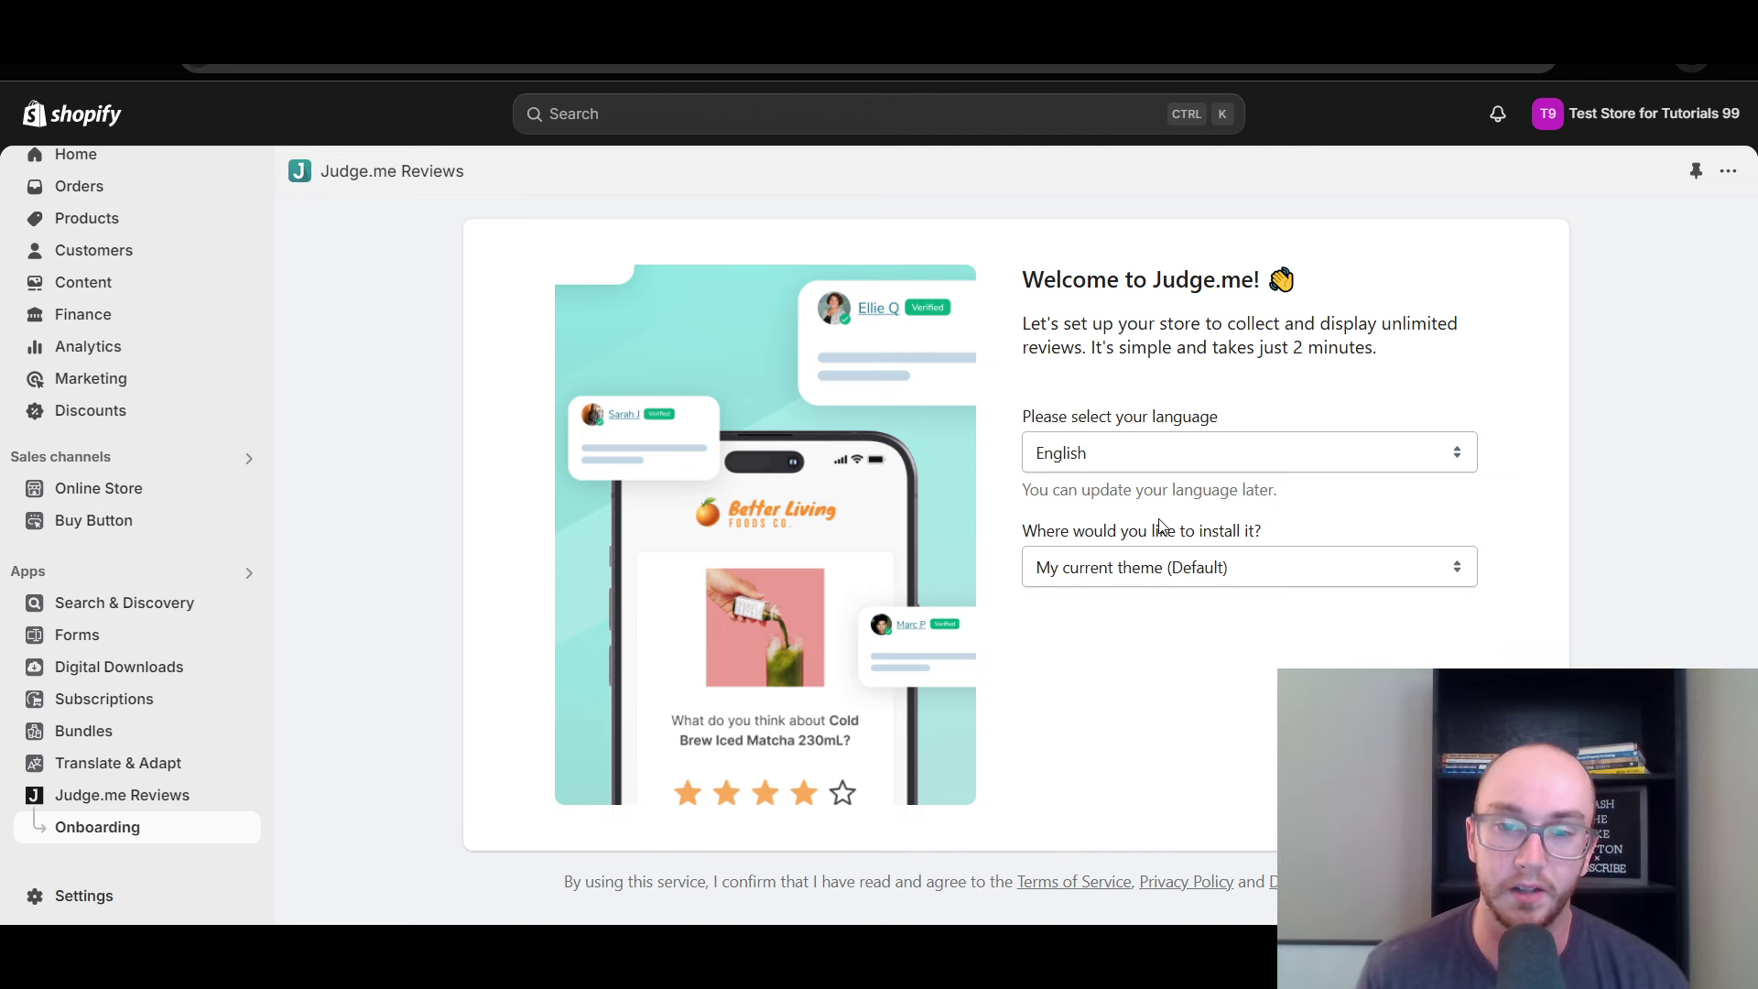
left_click(1155, 582)
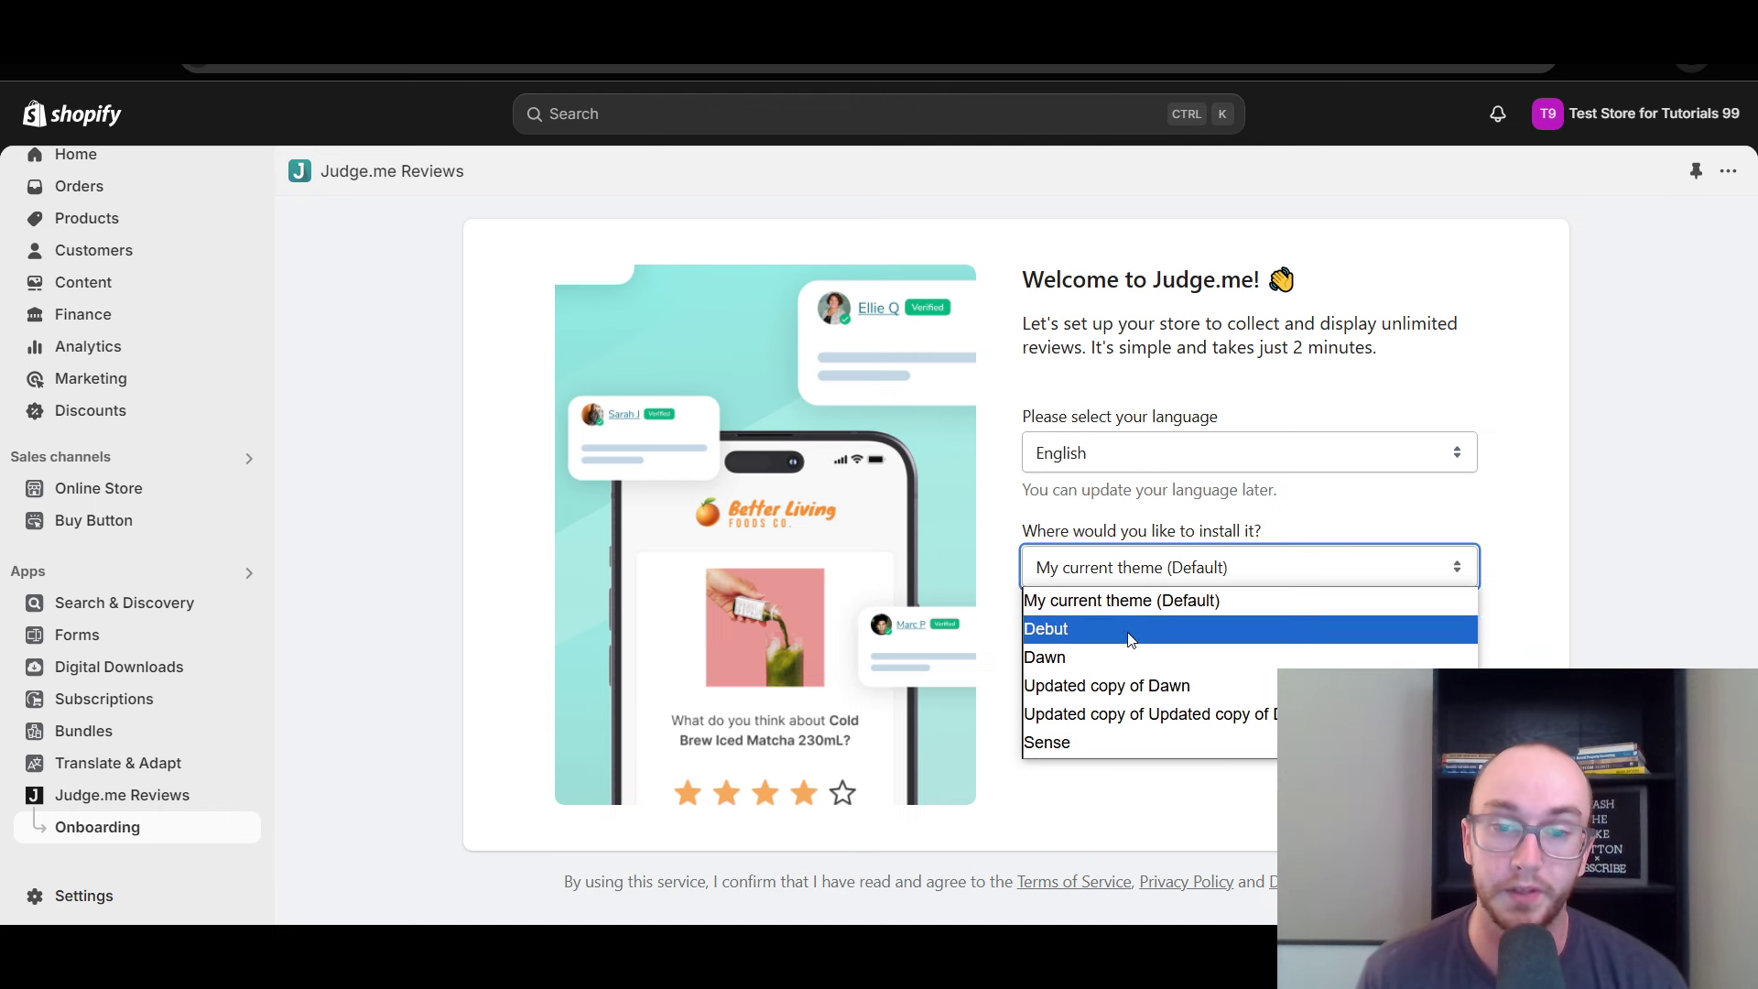
left_click(1136, 523)
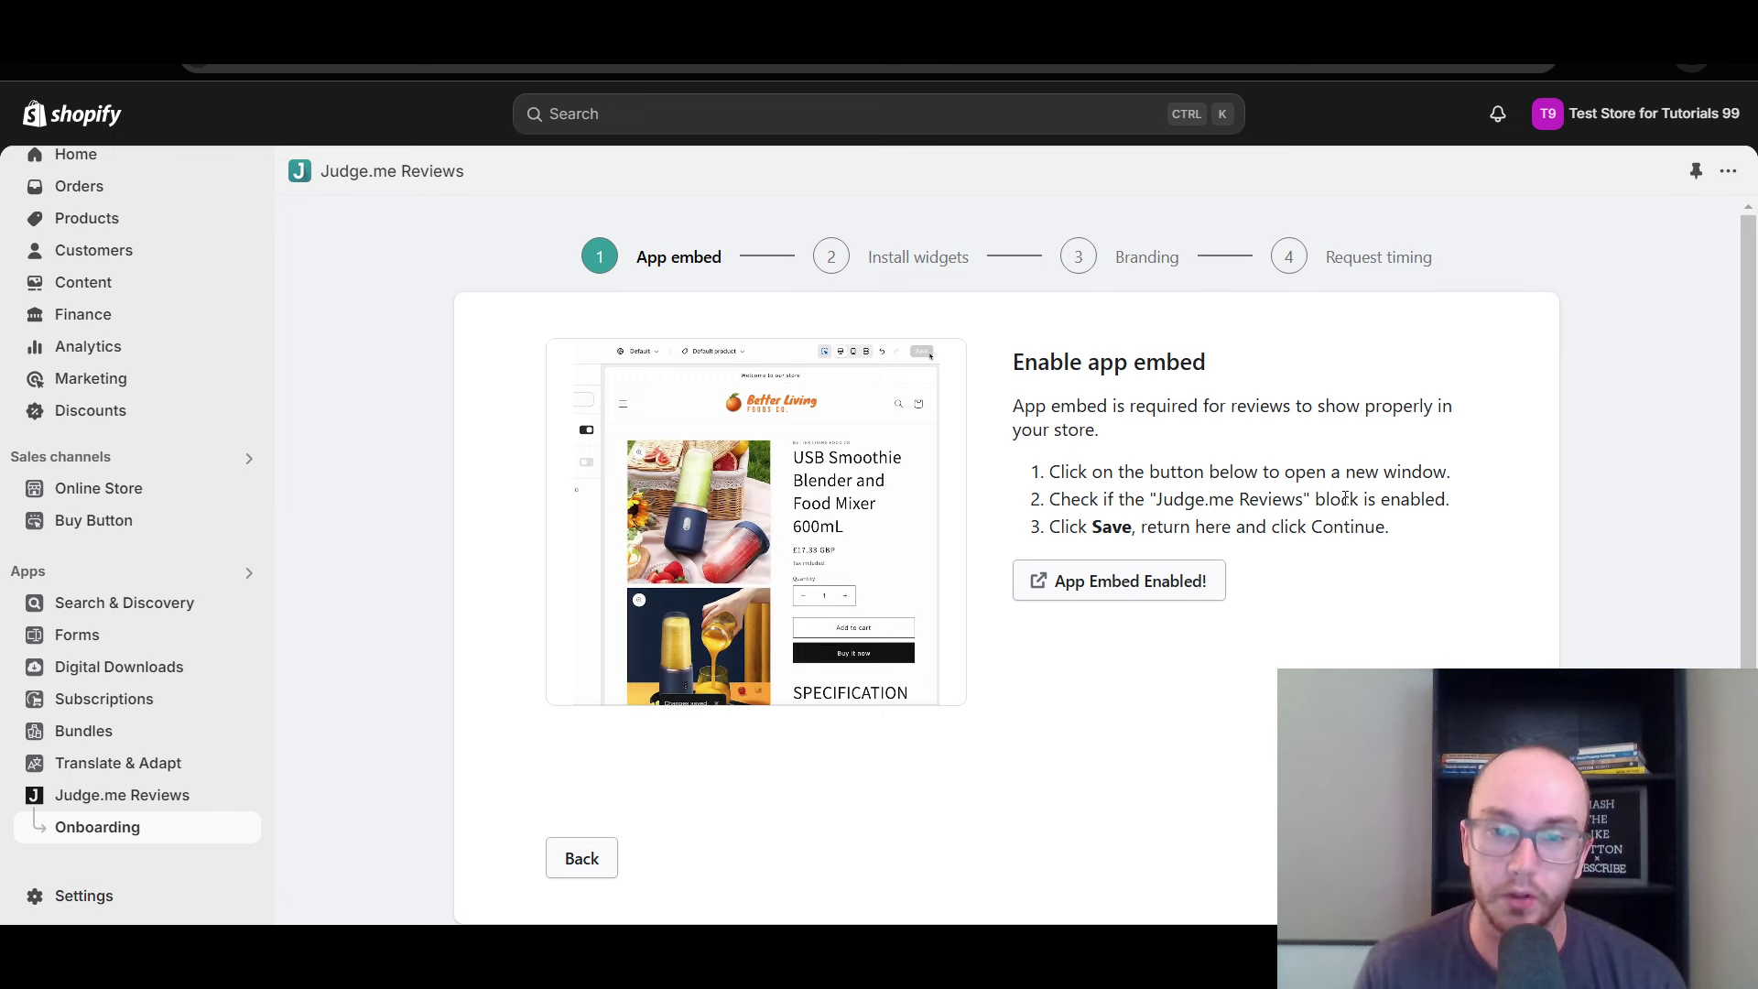
Confirm Judge.me is on in the theme editor's App embeds, then advance onboarding to step 2
left_click(1037, 593)
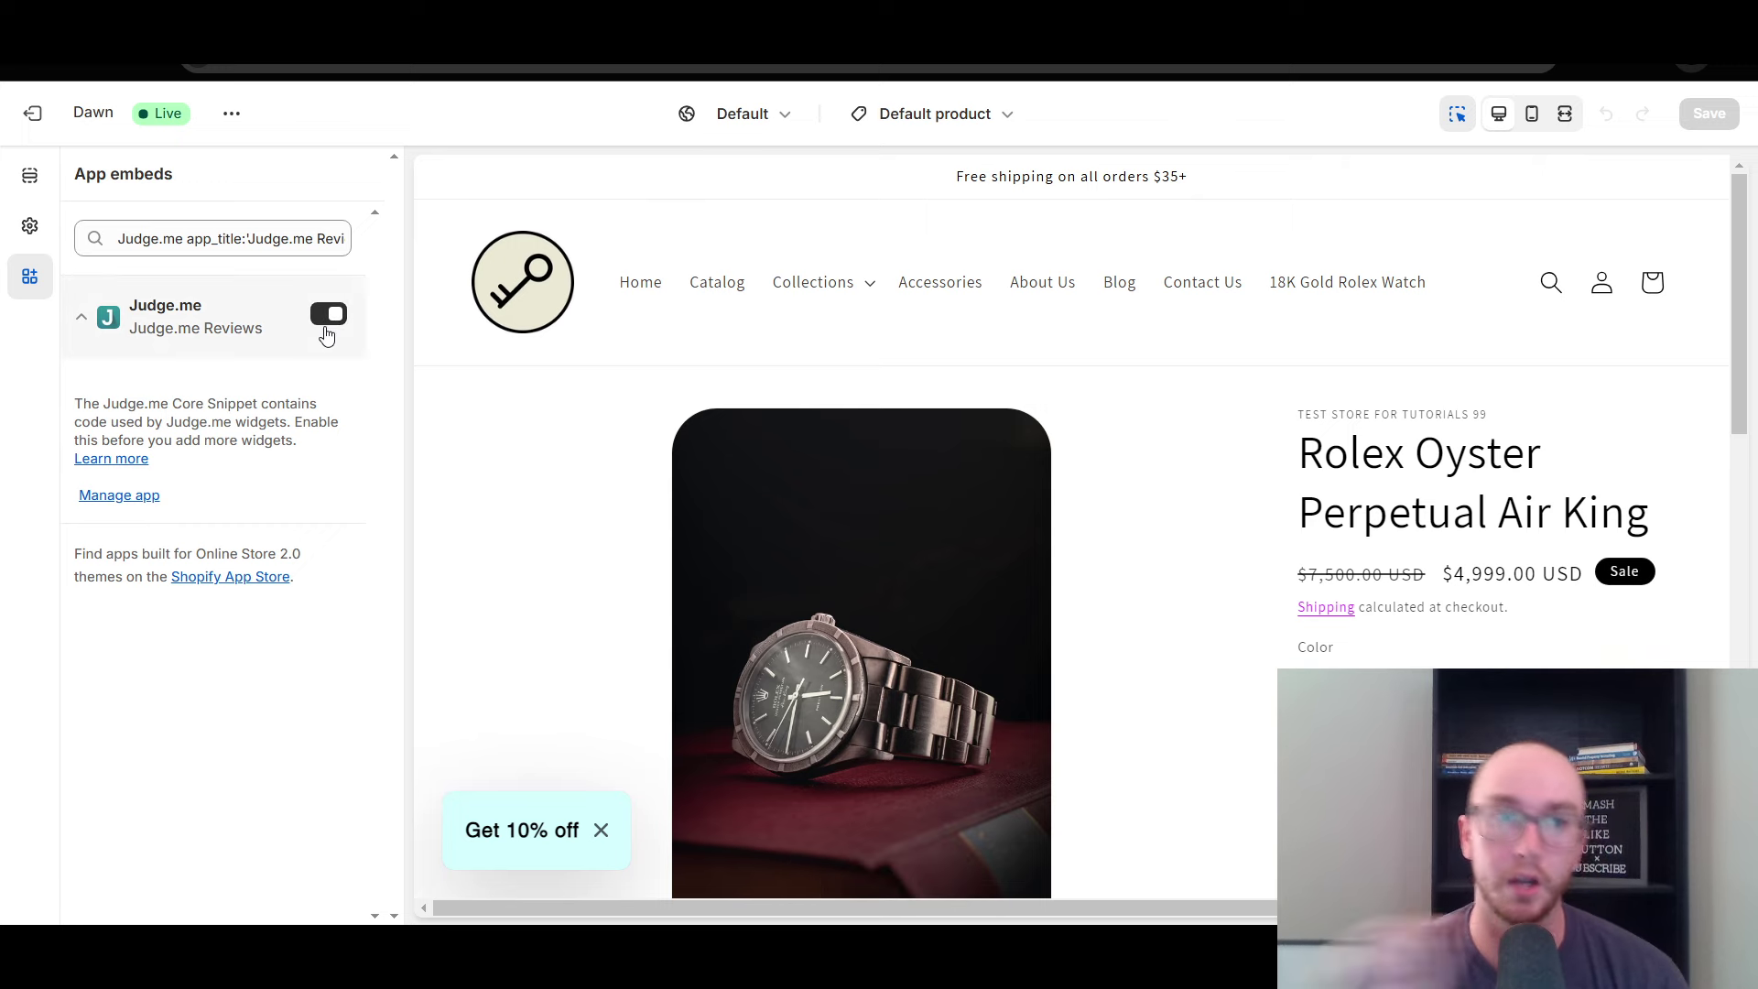
scroll(1440, 639, "down", 5)
scroll(1439, 633, "up", 5)
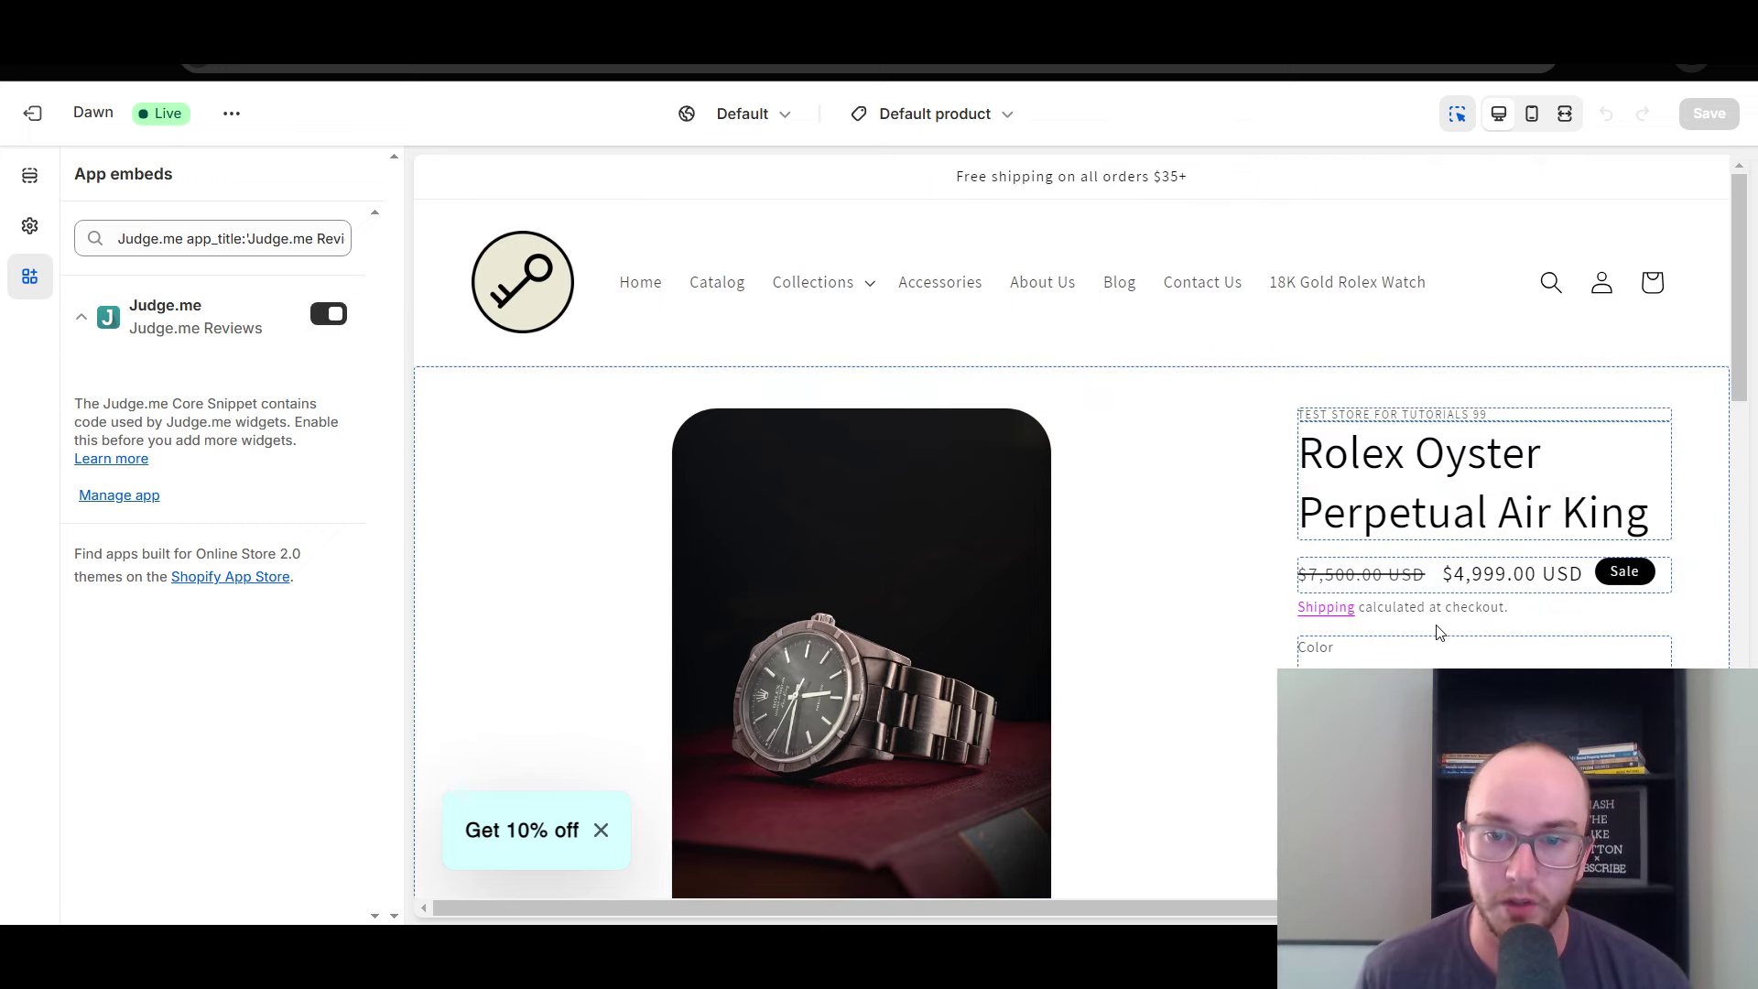
scroll(1437, 632, "down", 15)
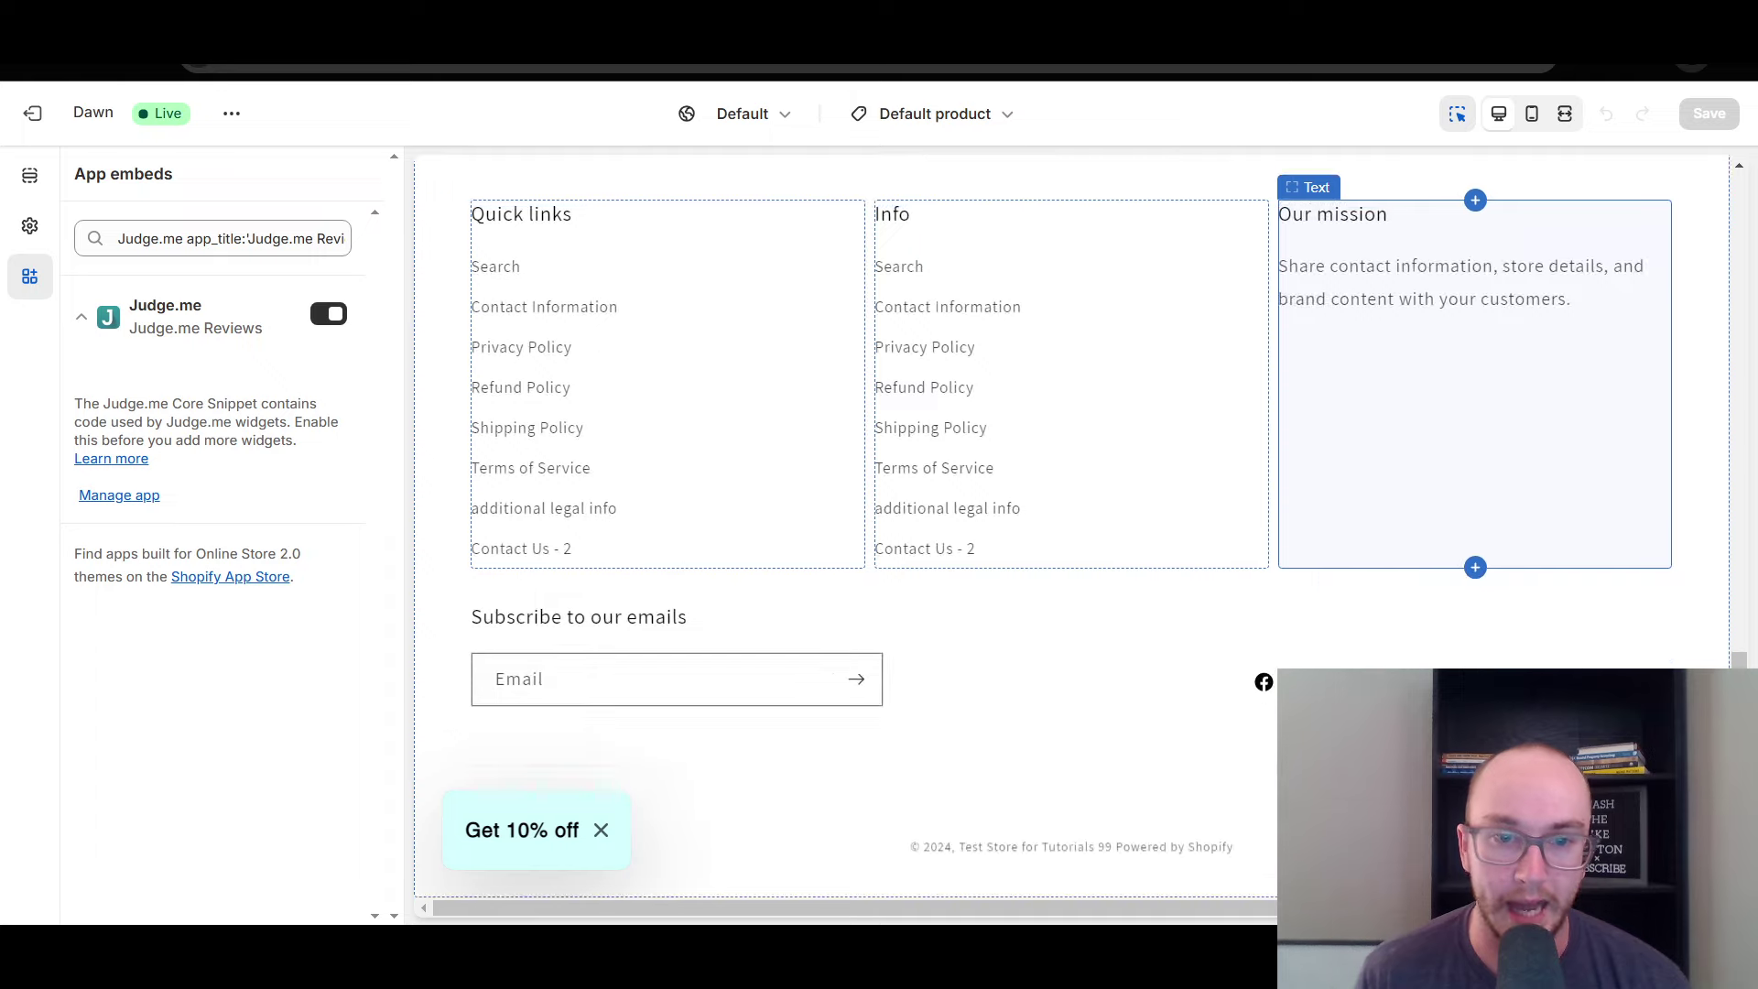
scroll(1051, 218, "up", 15)
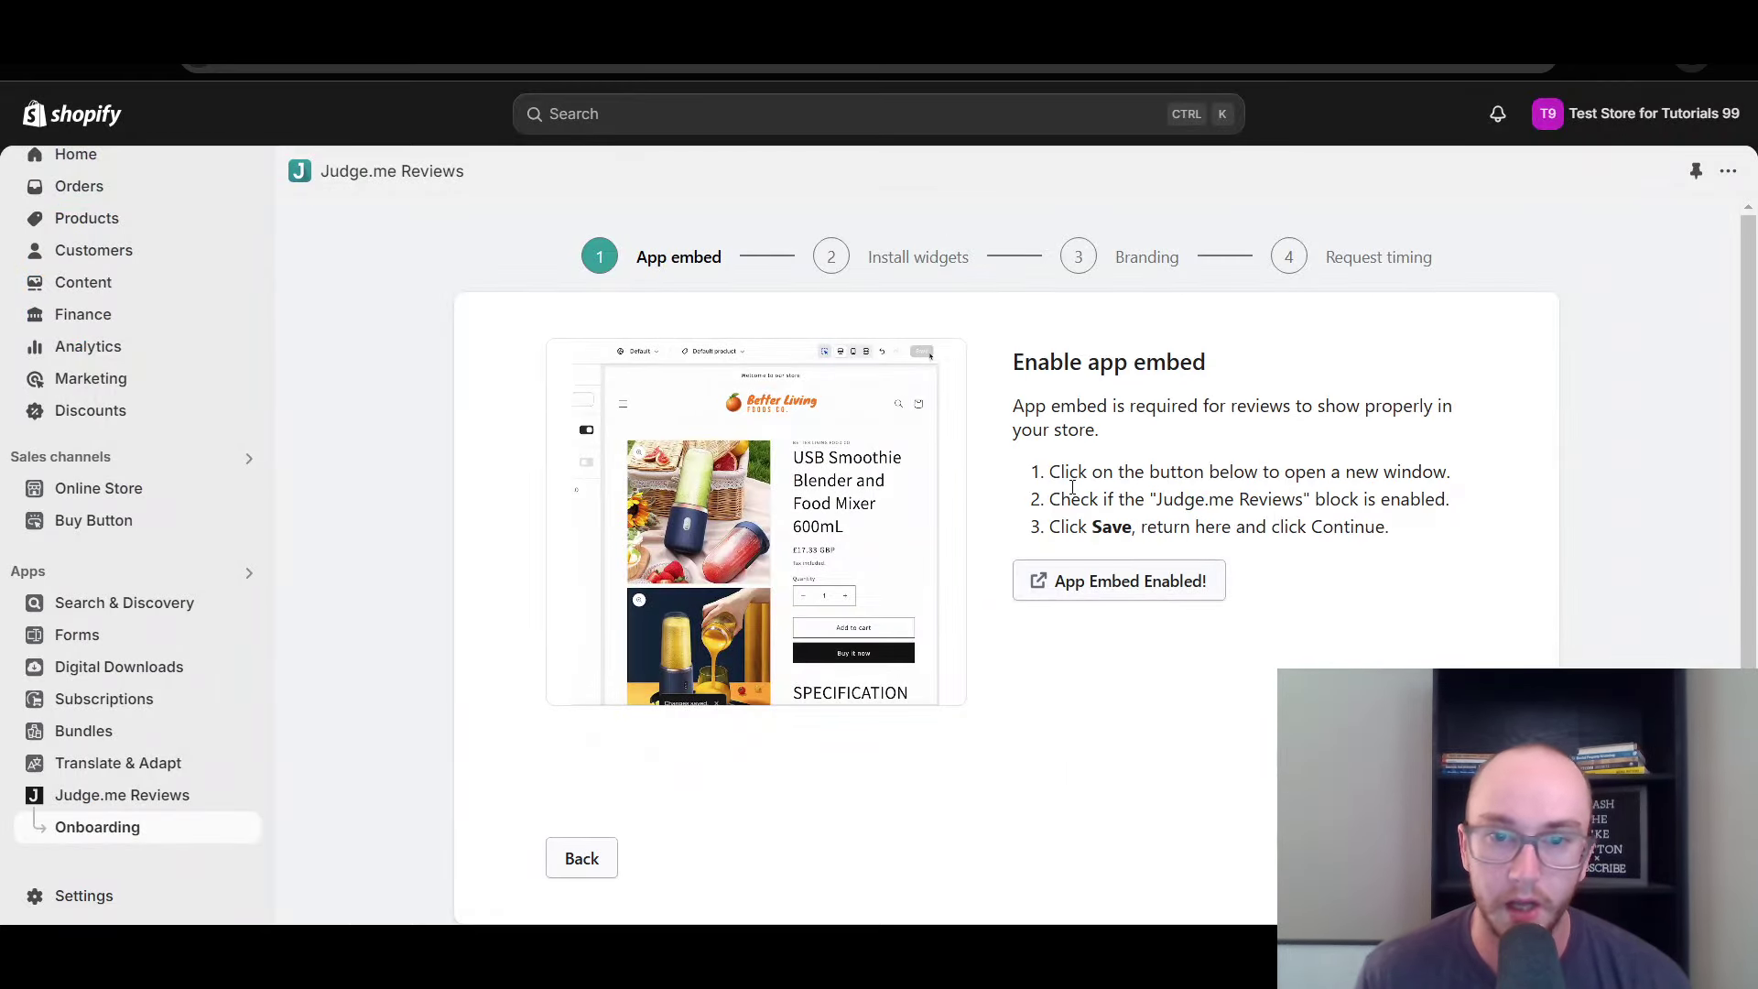
left_click(1492, 858)
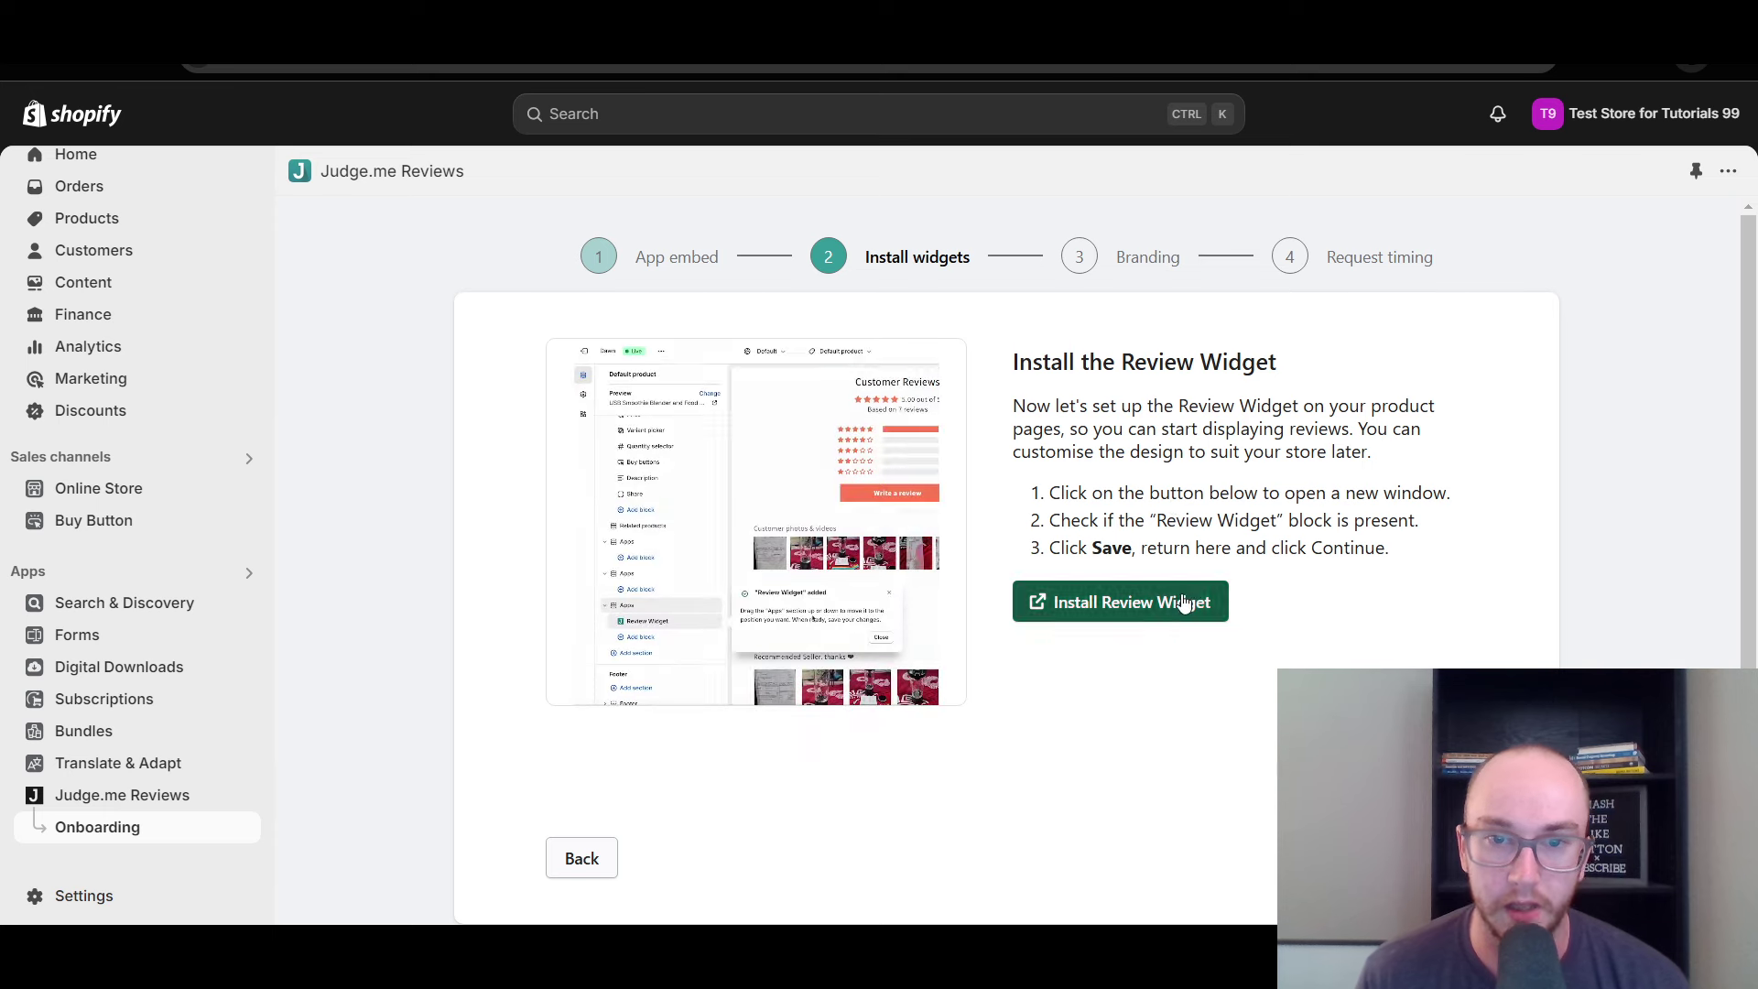
Revisit the app embed step and return to step 2, Install the Review Widget
left_click(570, 870)
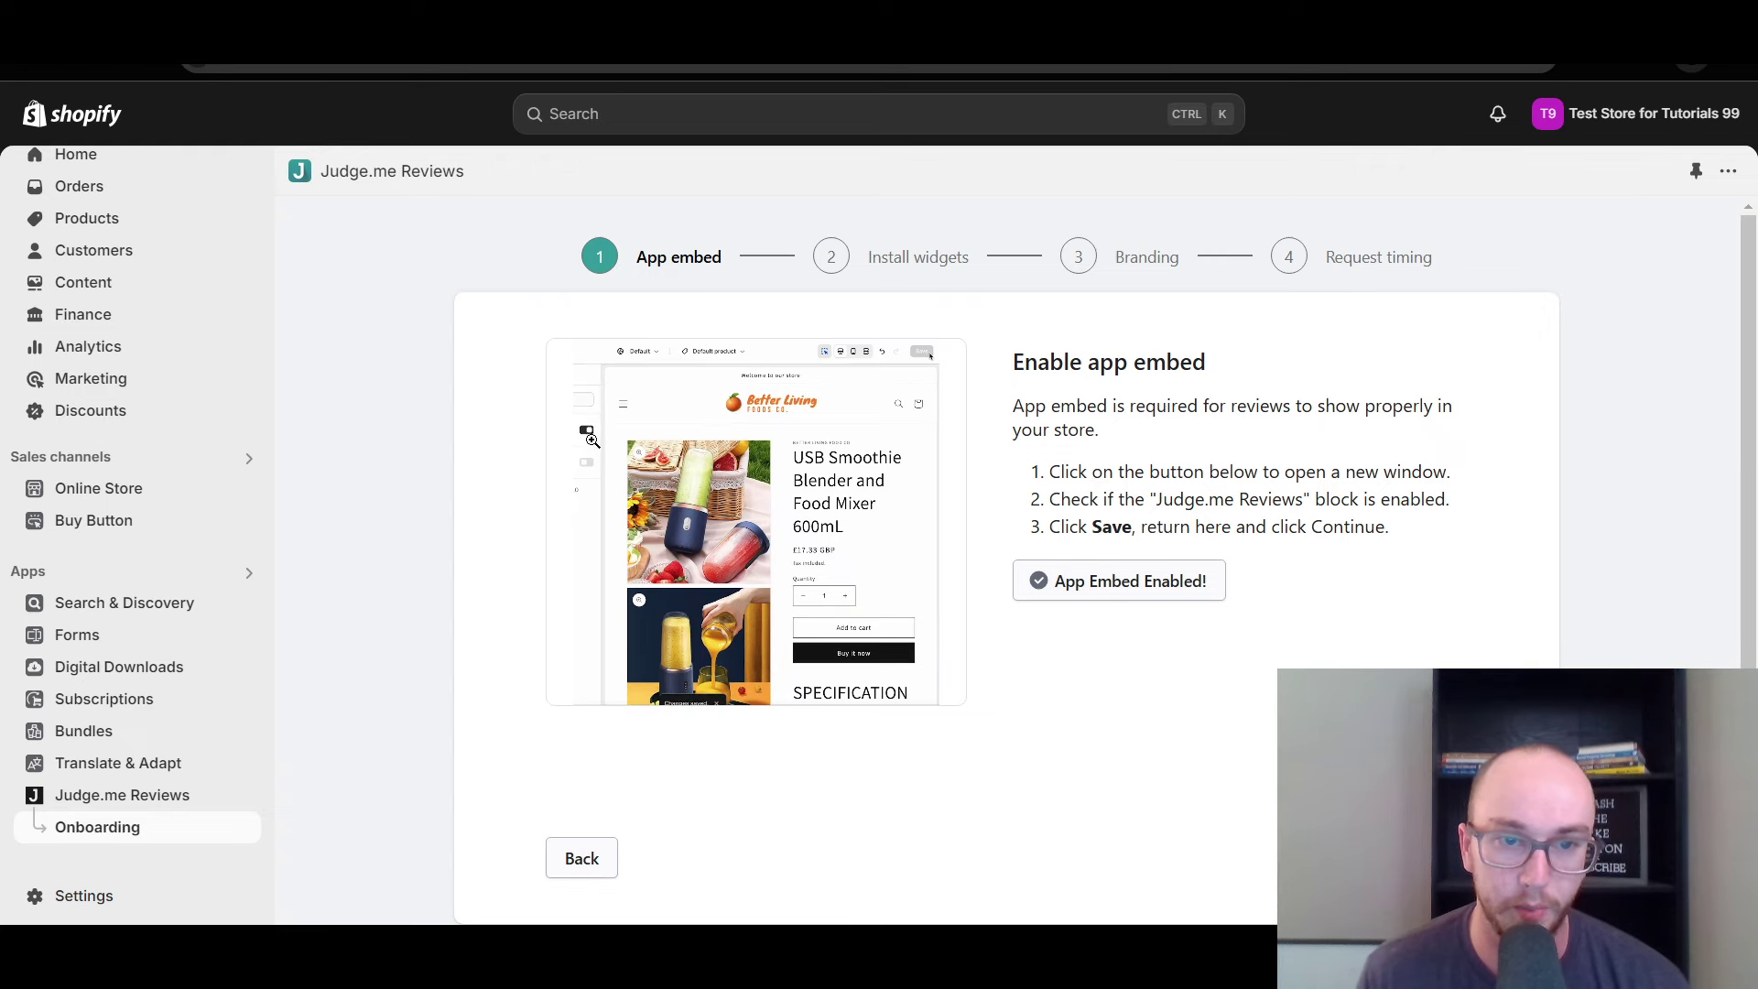
key("ctrl+Tab")
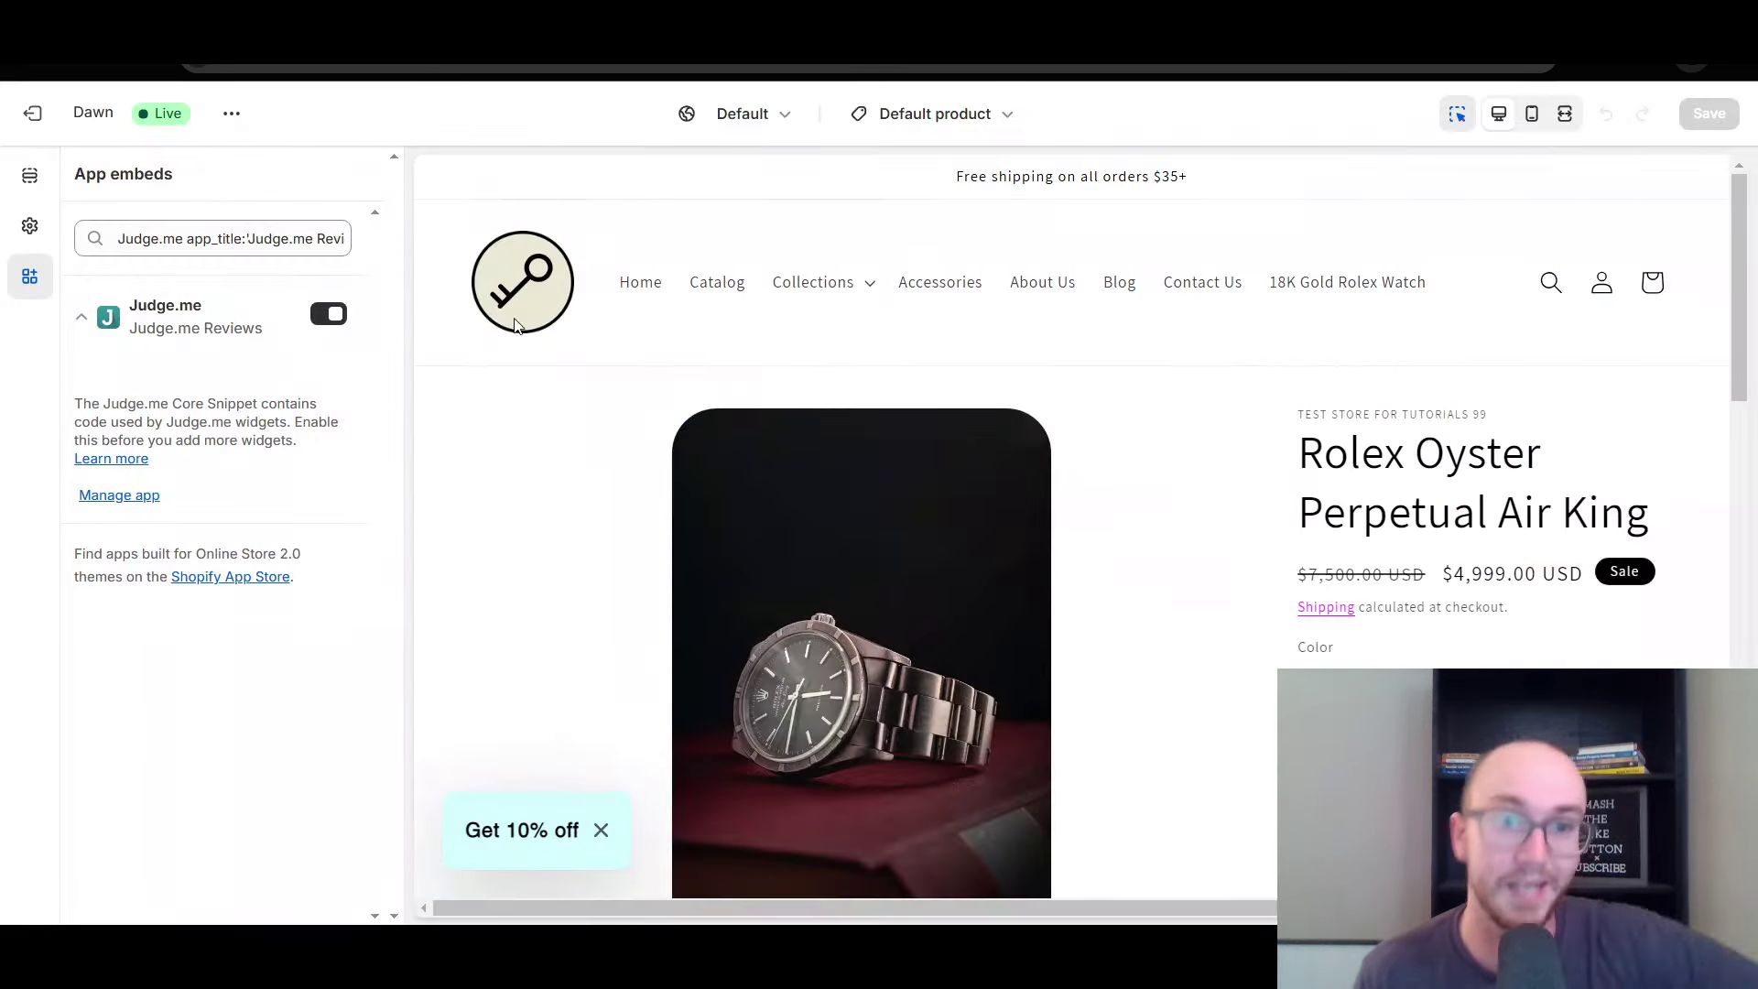
key("ctrl+shift+Tab")
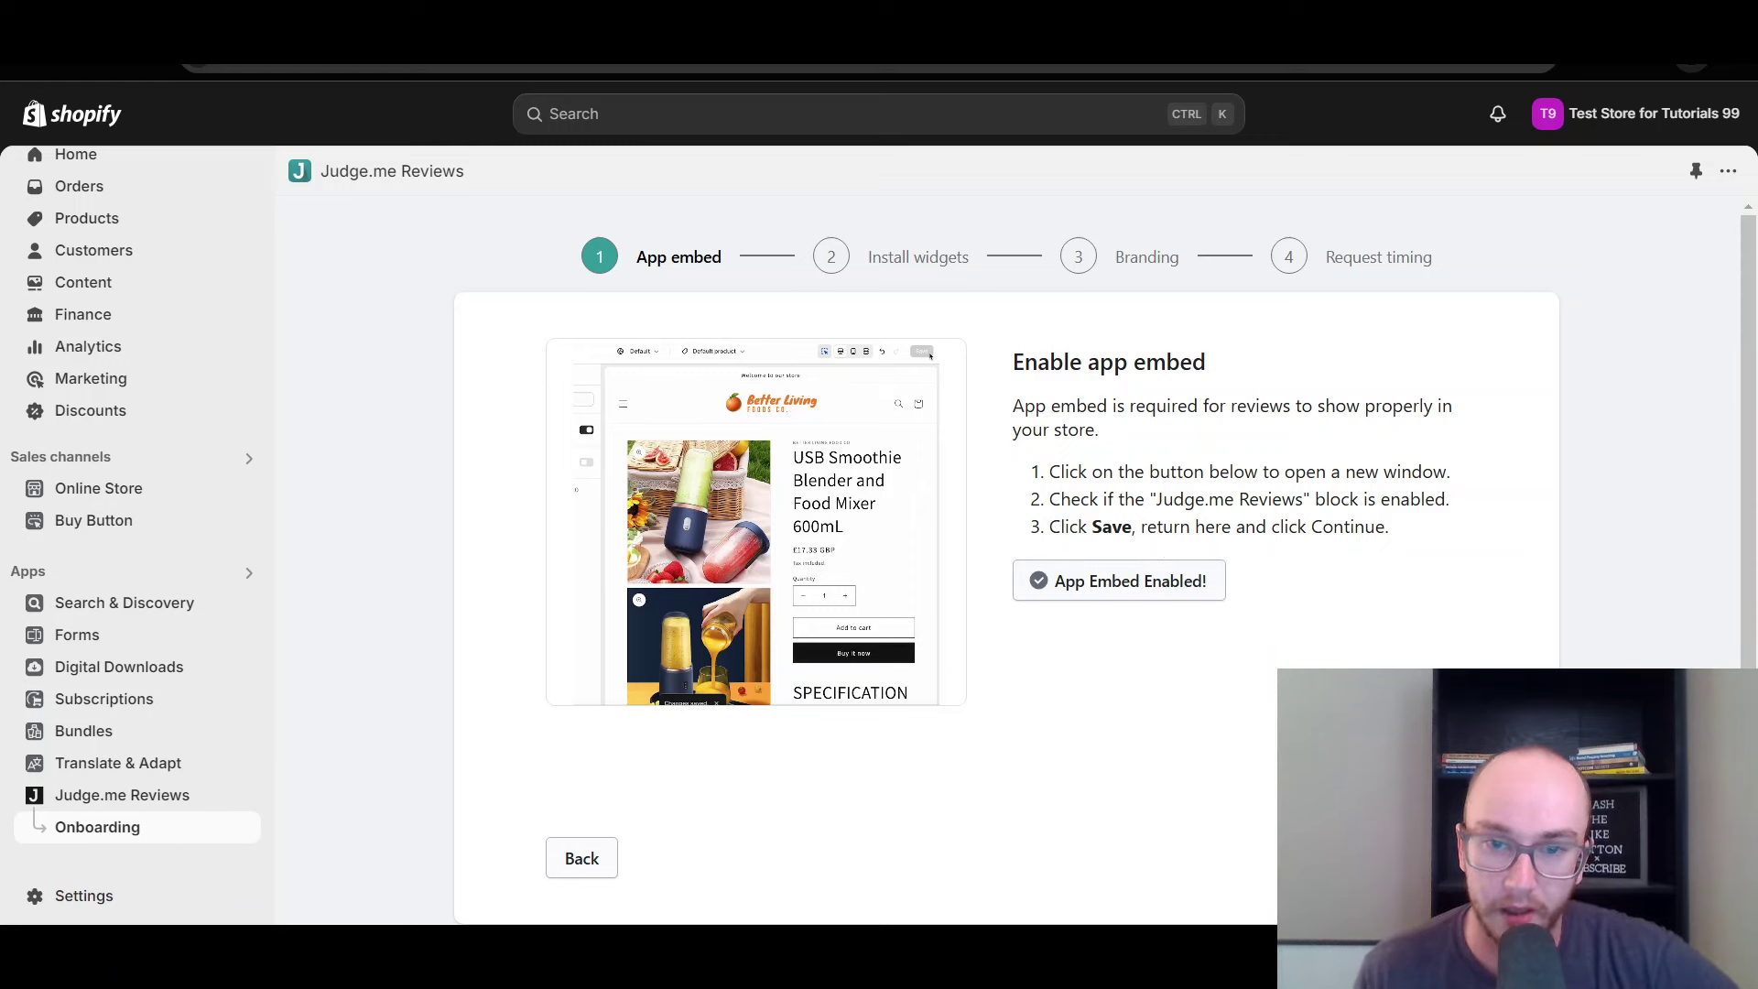
left_click(1483, 858)
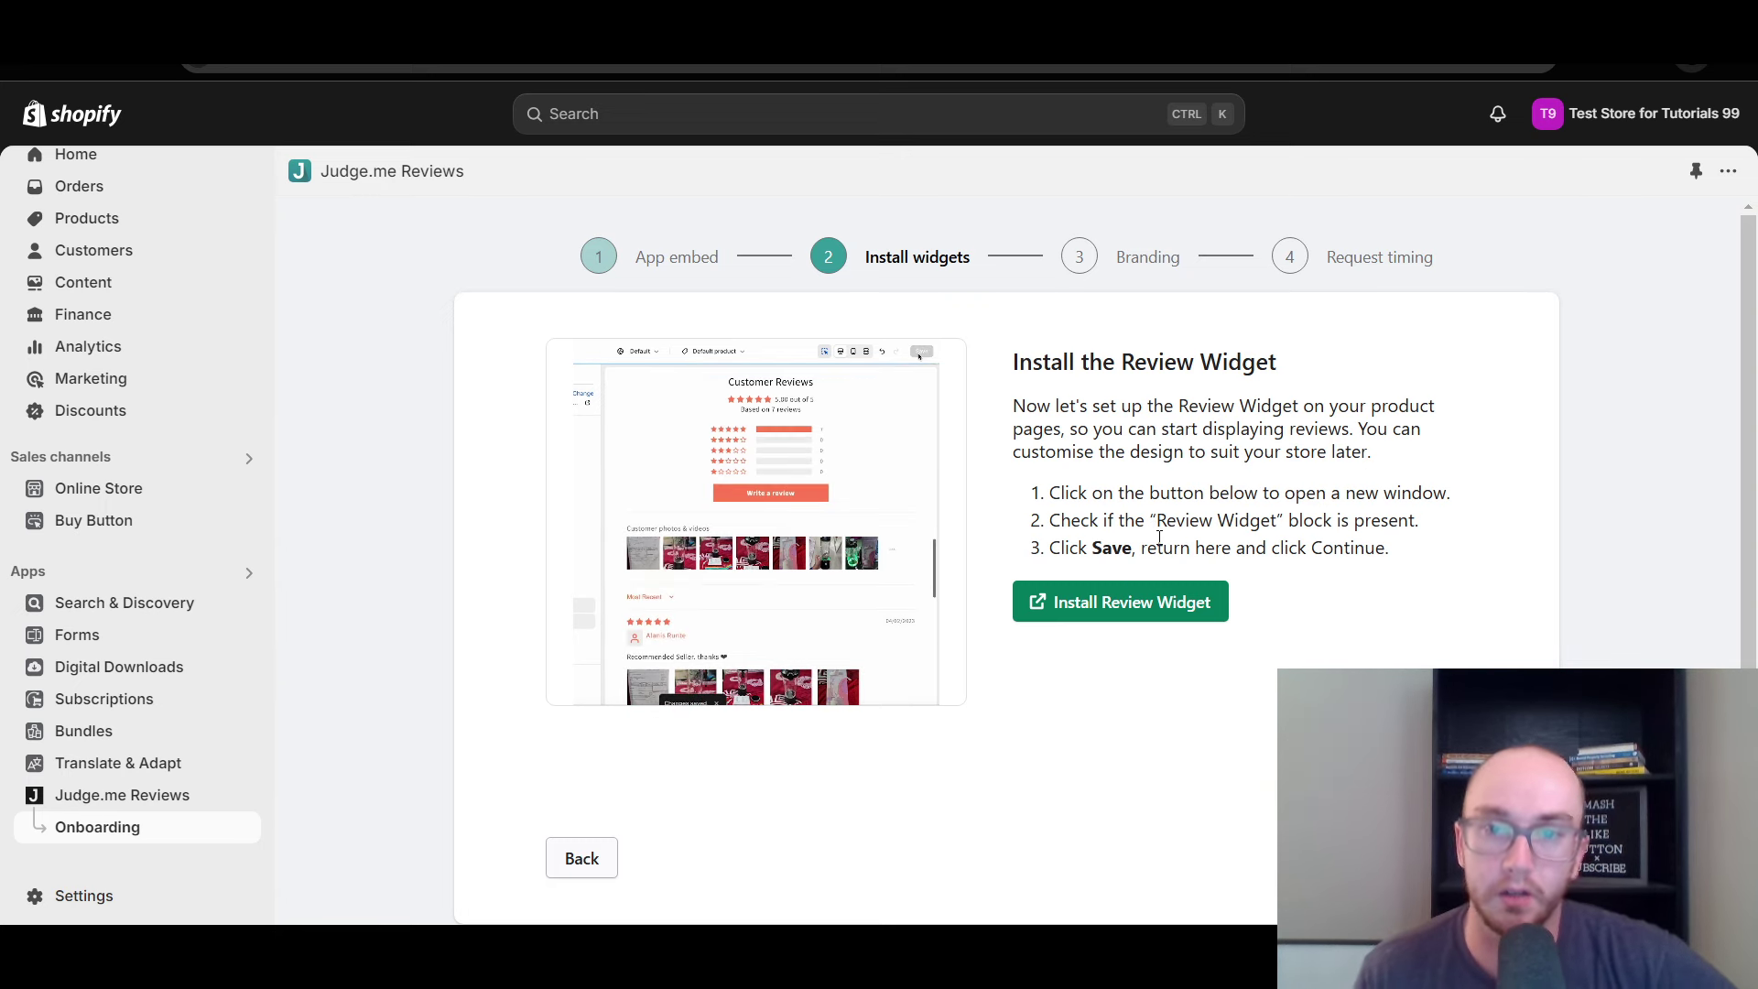
Attempt the Review Widget install and close the erroring theme editor windows
left_click(1138, 606)
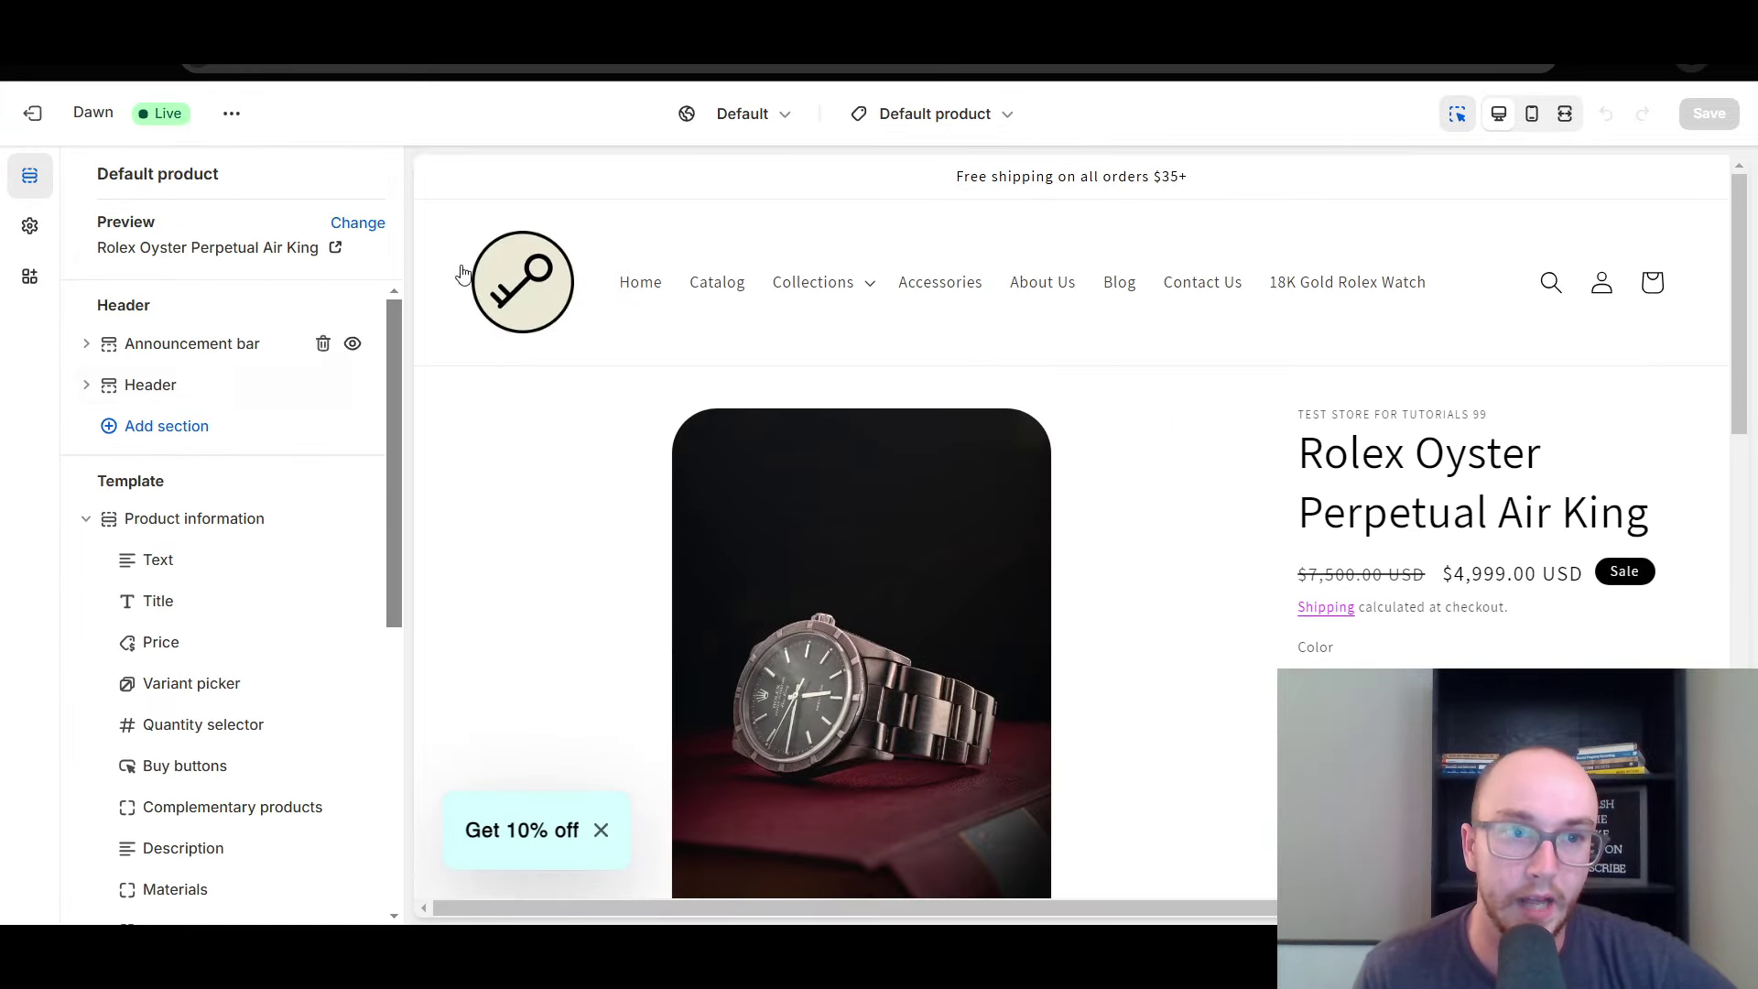
key("ctrl+w")
left_click(607, 858)
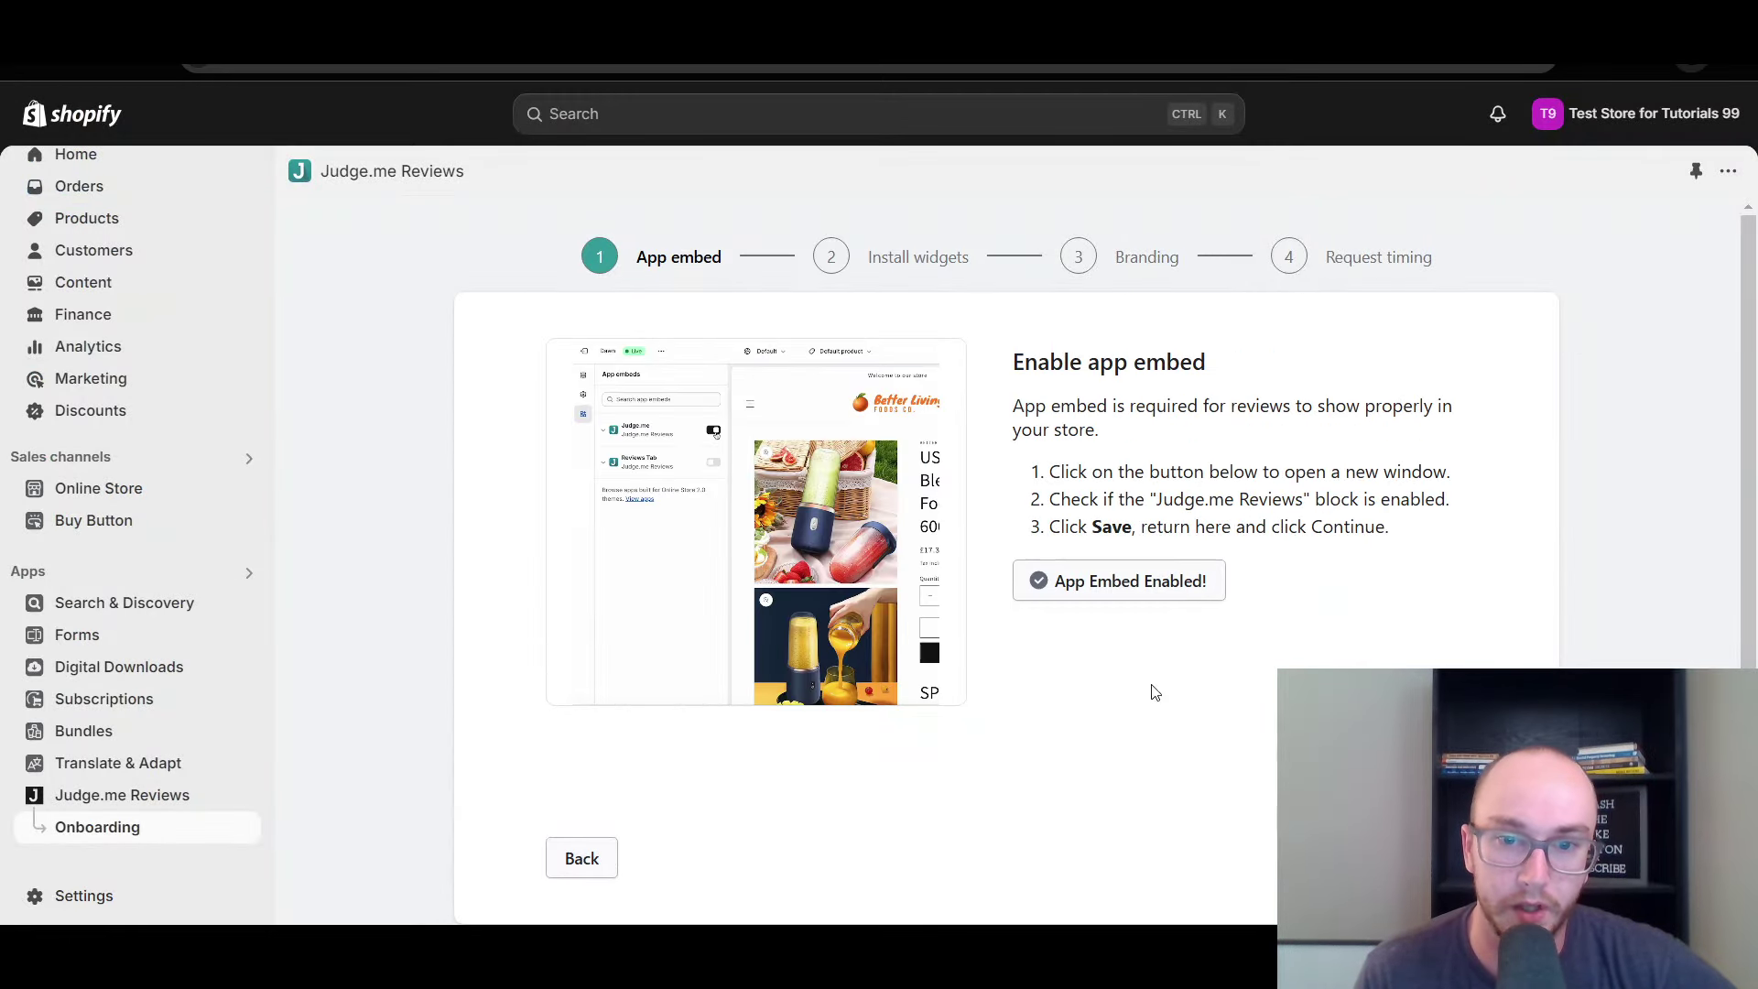
left_click(1117, 580)
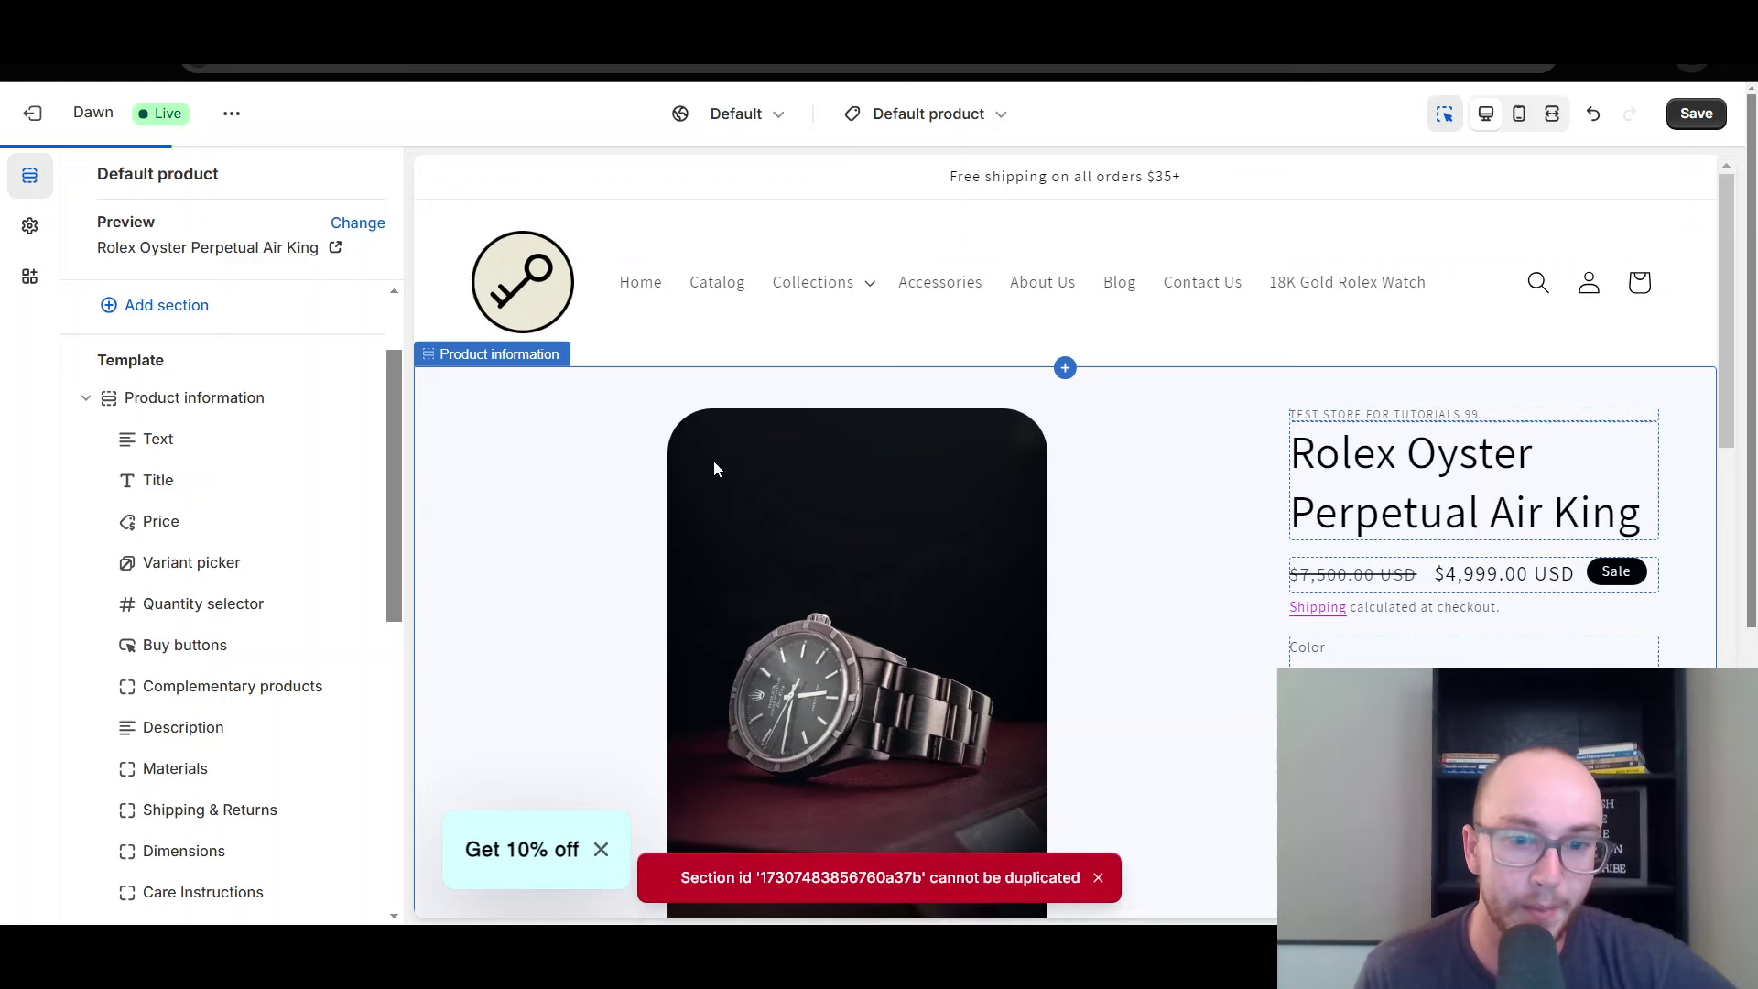
key("ctrl+w")
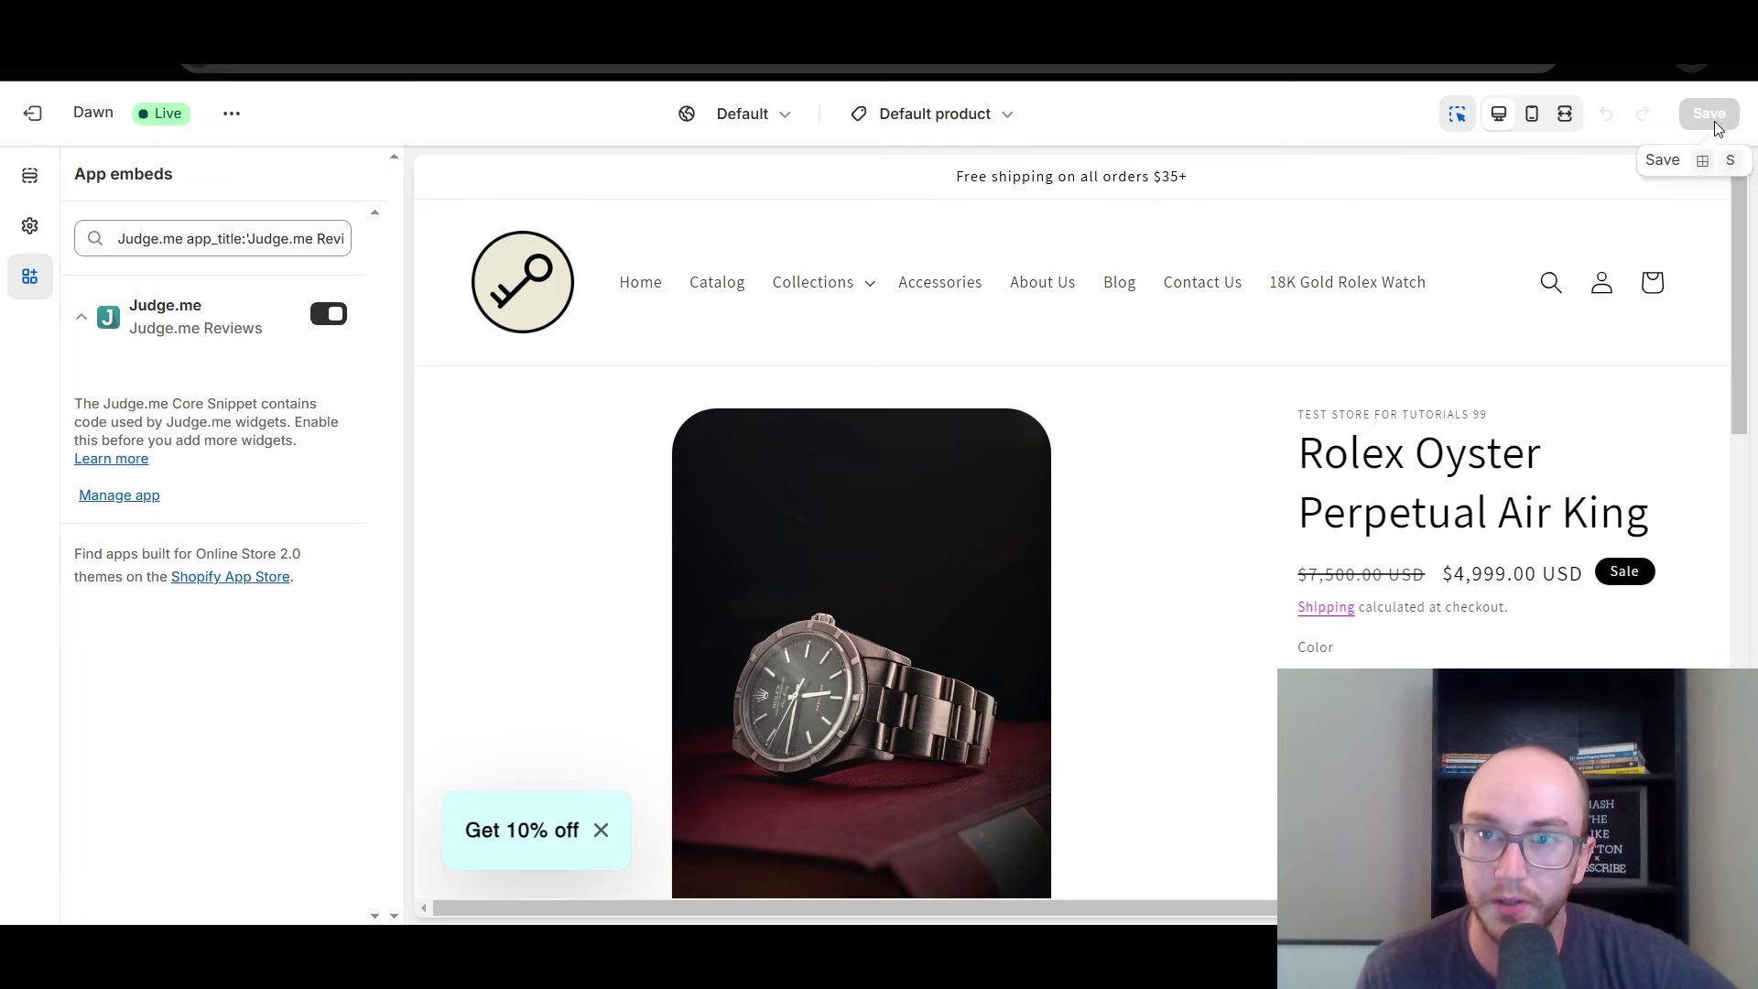
key("ctrl+w")
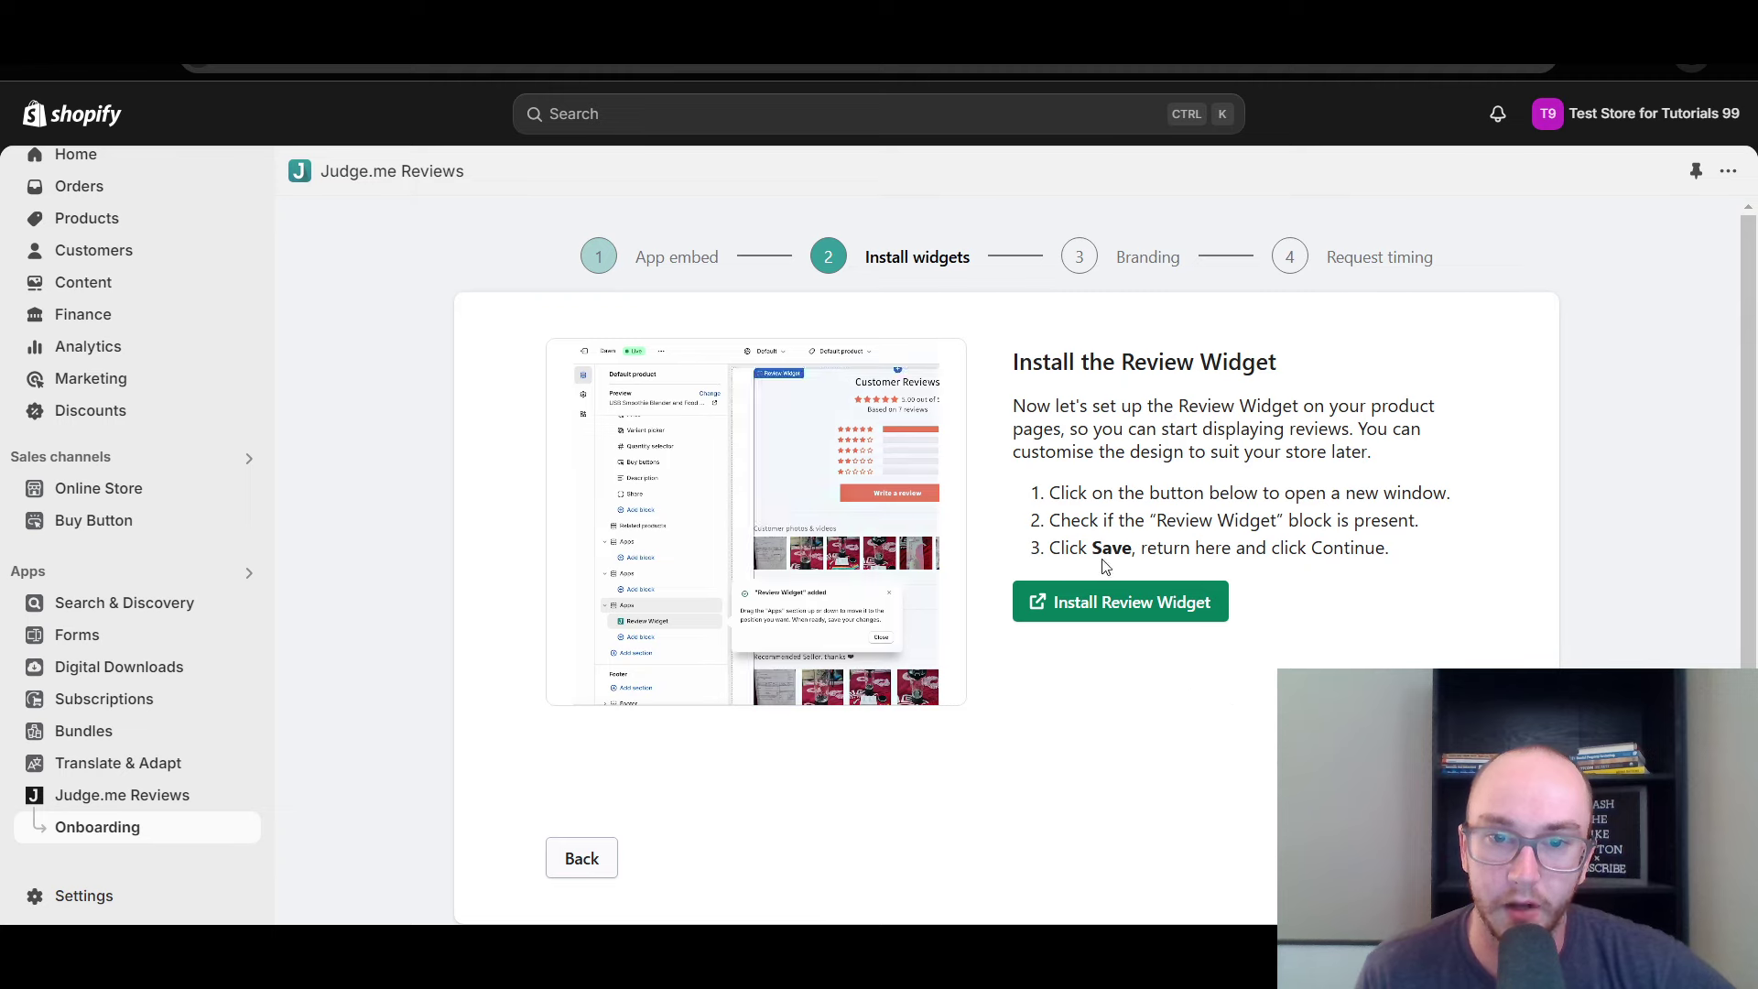
Reload the theme editor and retry until the Review Widget appears in the product template
key("alt+Tab")
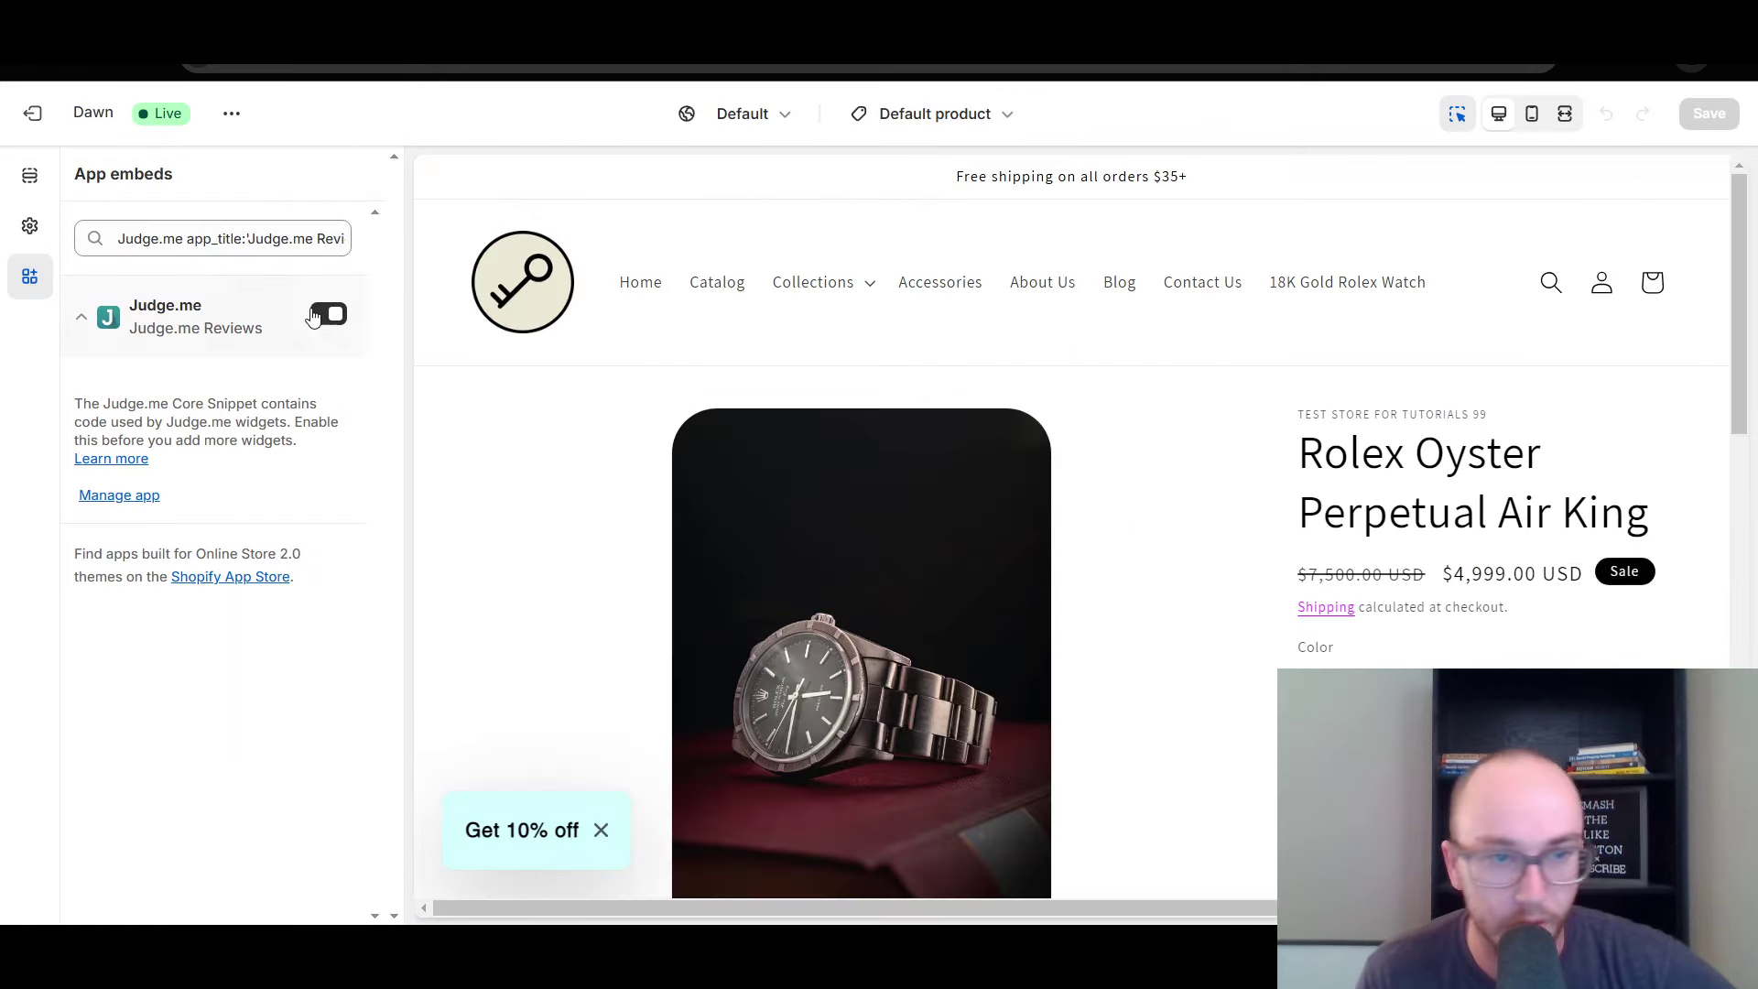
key("alt+Tab")
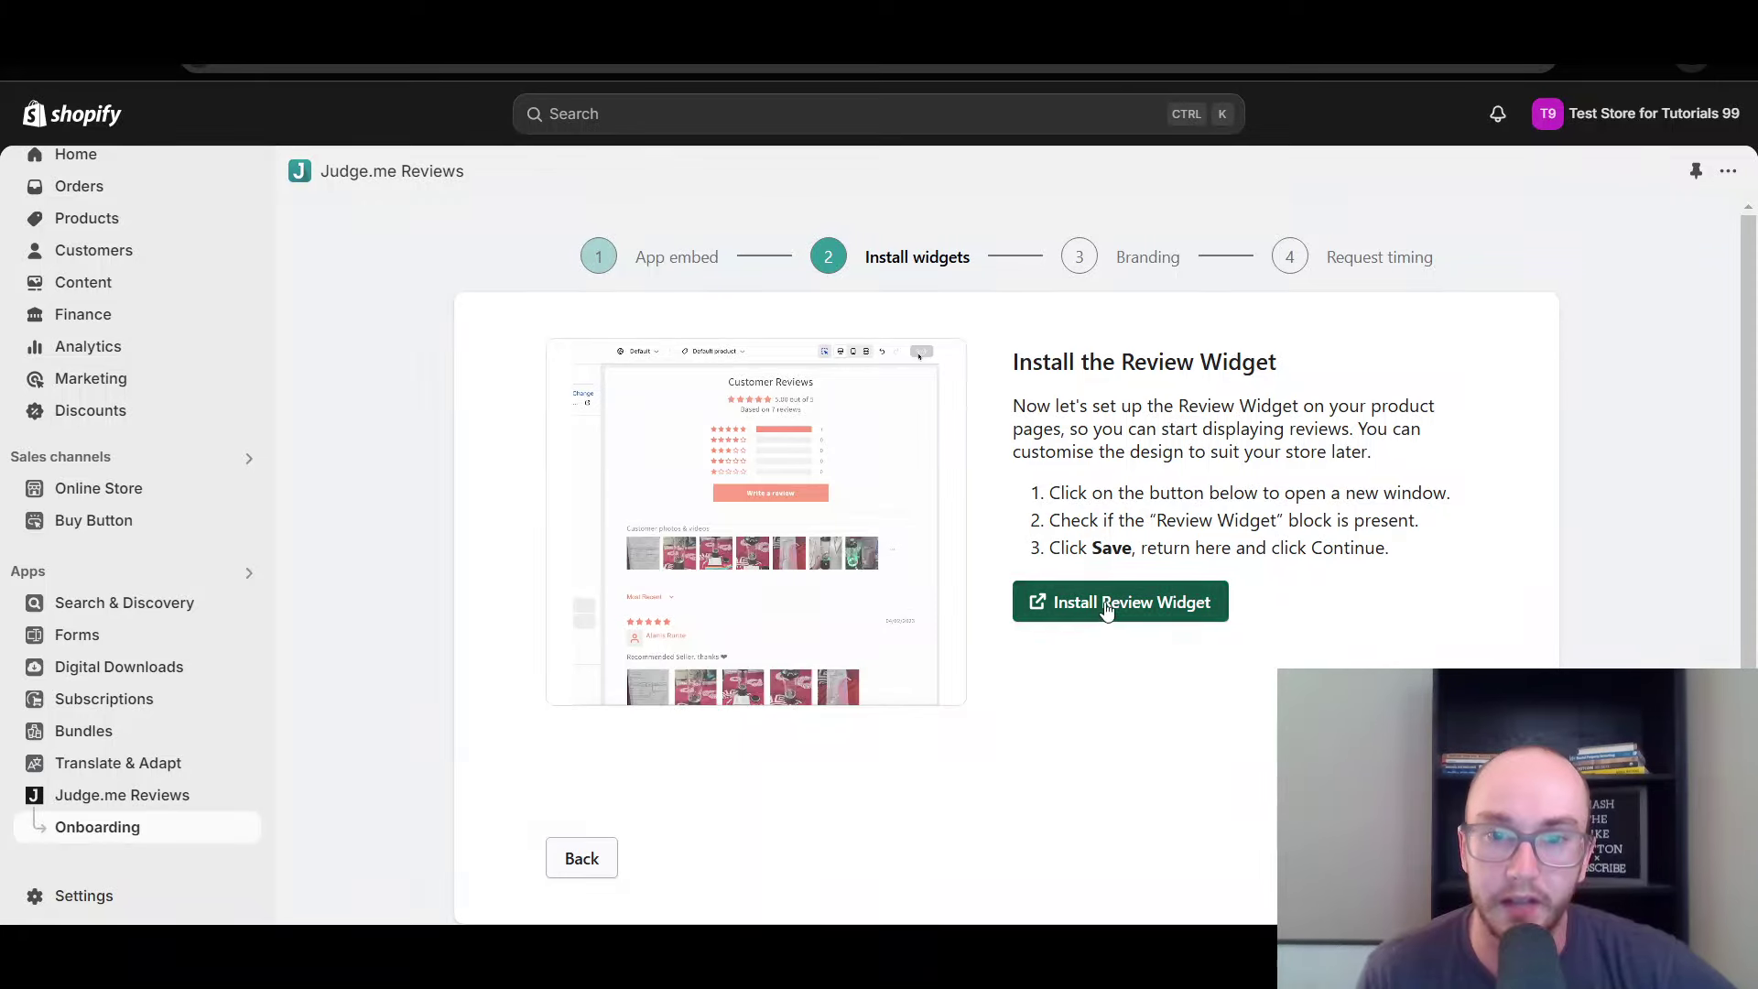
key("alt+Tab")
key("alt+Left")
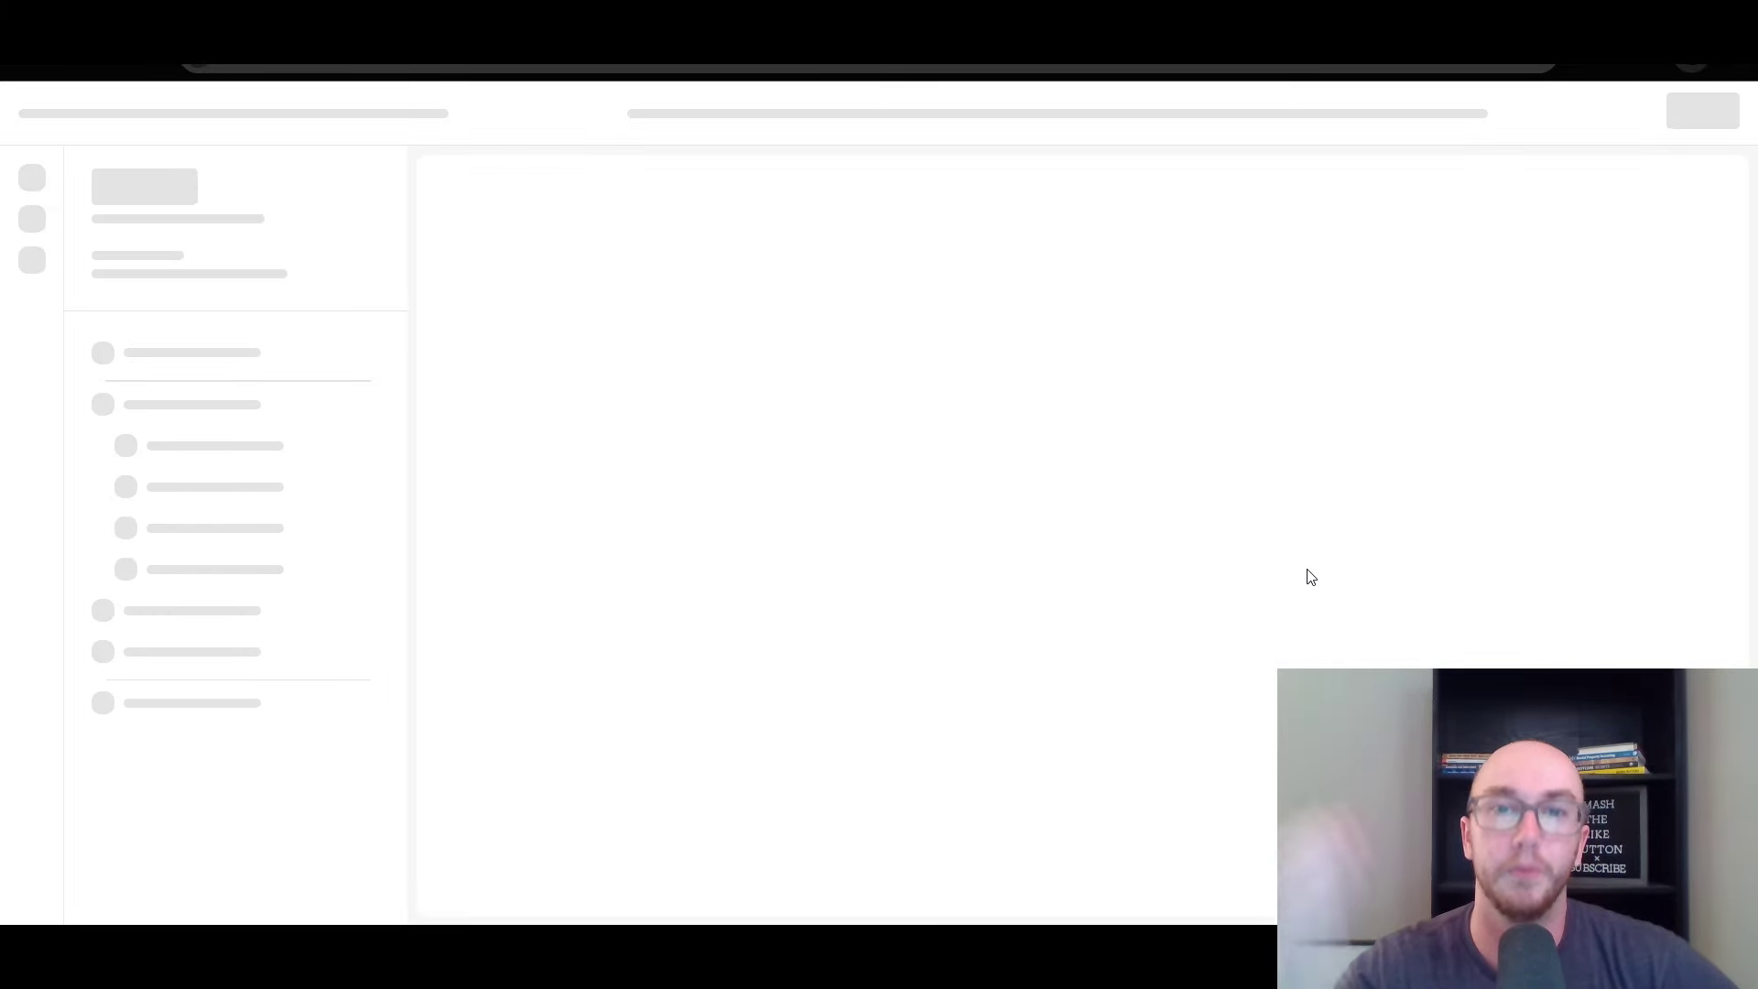
key("alt+Tab")
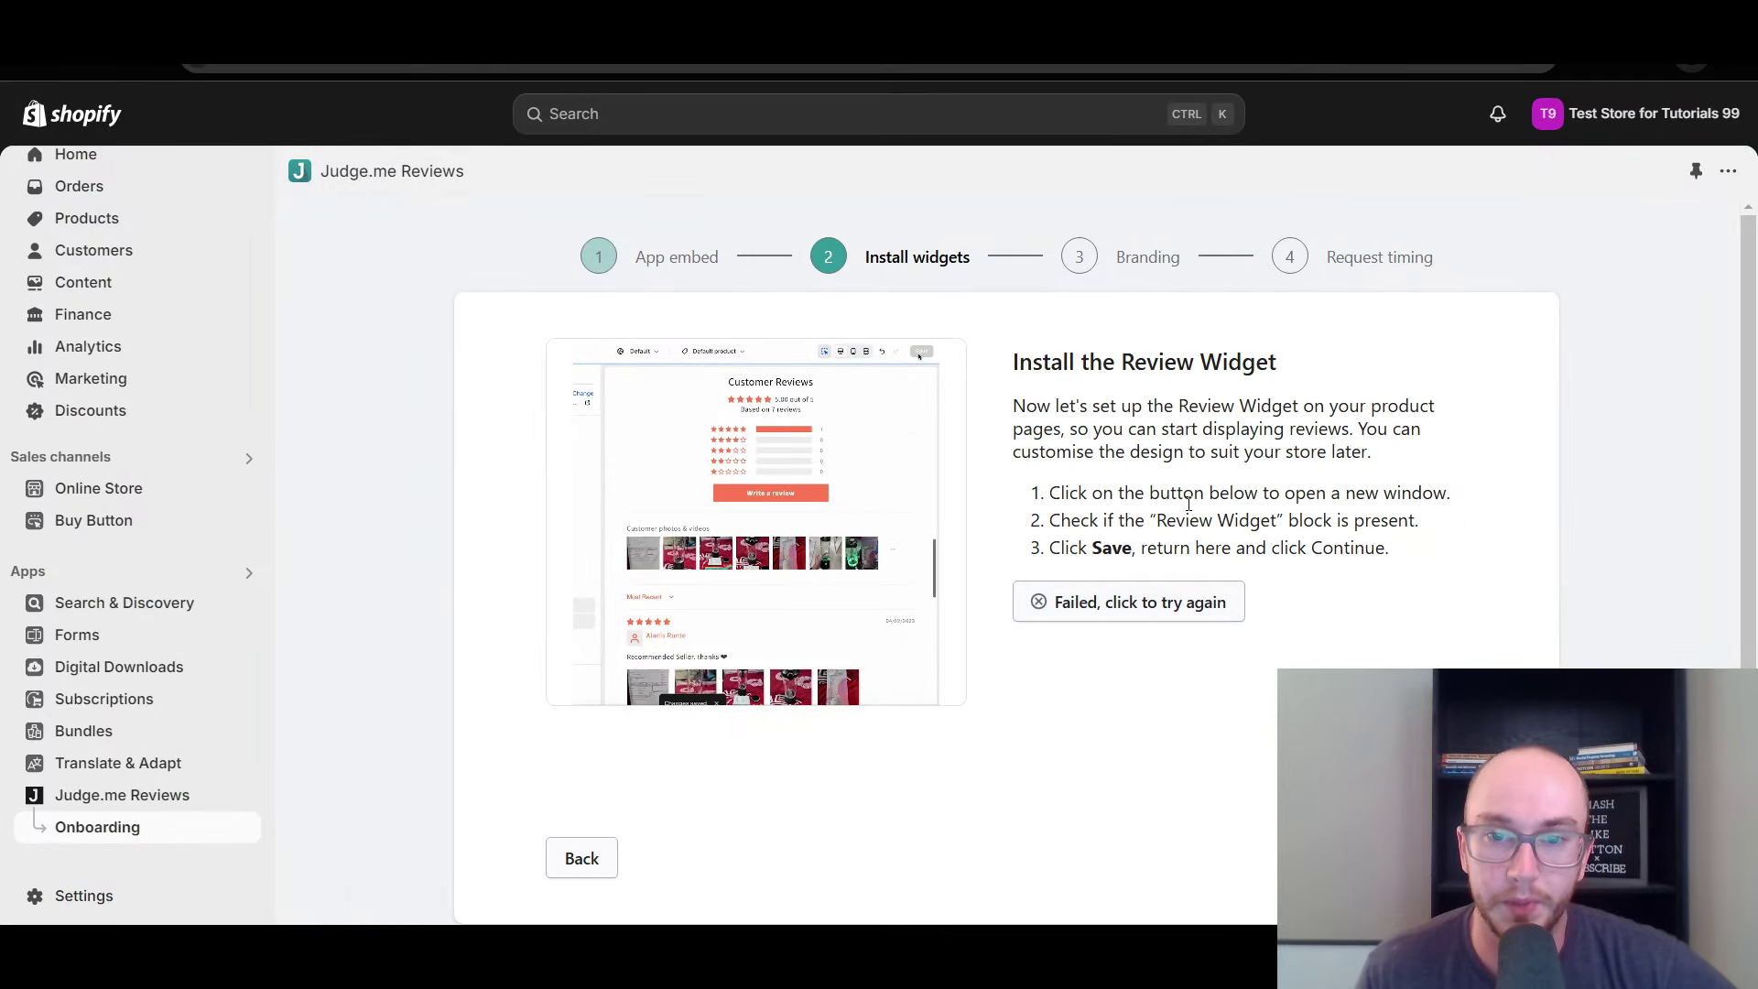
key("alt+Tab")
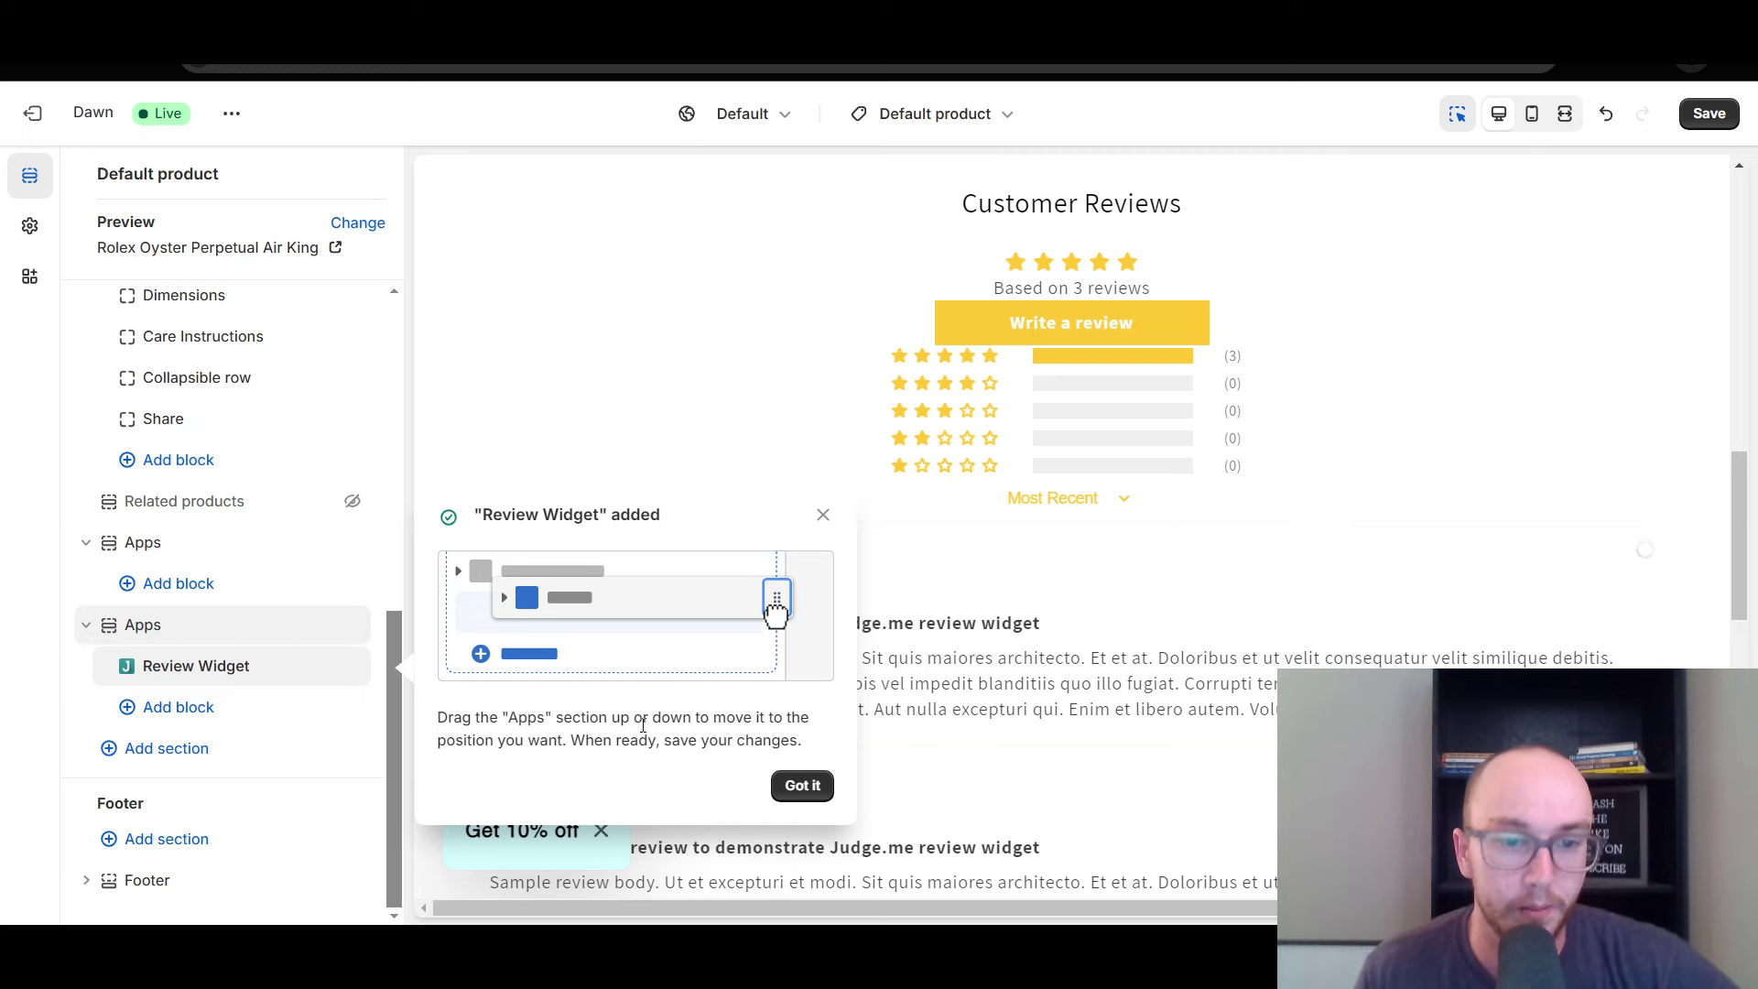
Dismiss the Review Widget added notice and browse the product templates in the page list
left_click(796, 797)
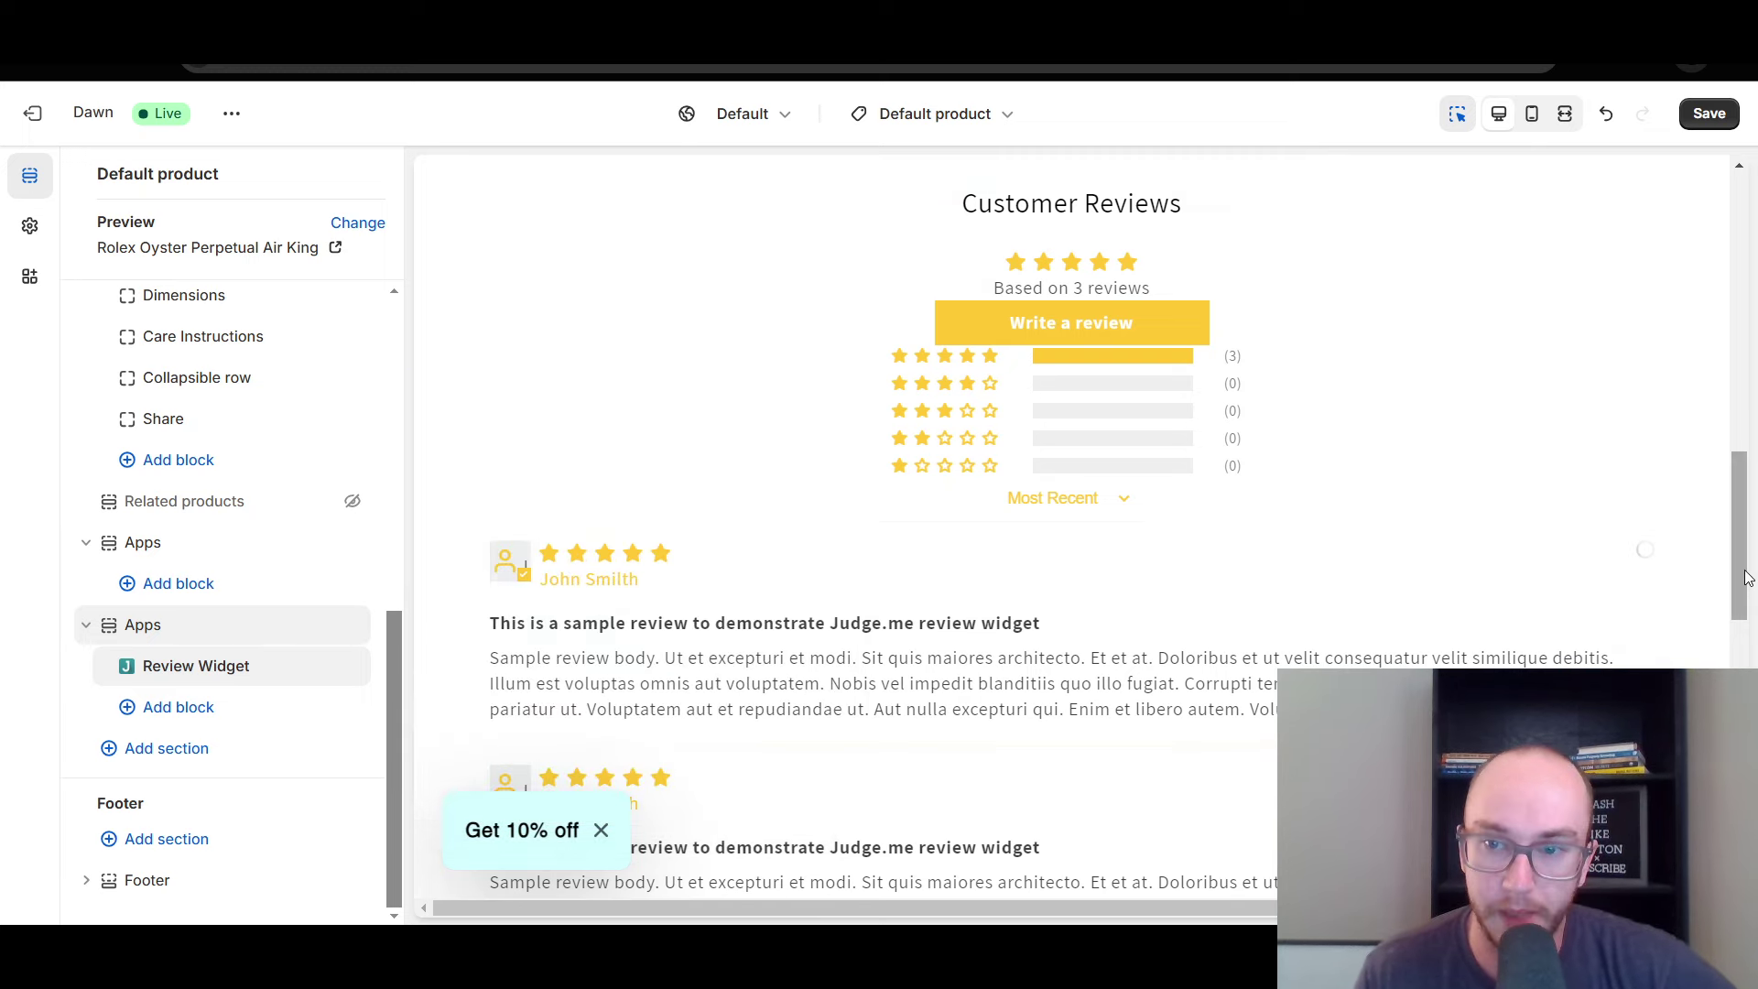
mouse_move(1740, 579)
left_mouse_down()
mouse_move(1741, 724)
mouse_move(1730, 300)
mouse_move(1736, 609)
left_mouse_up()
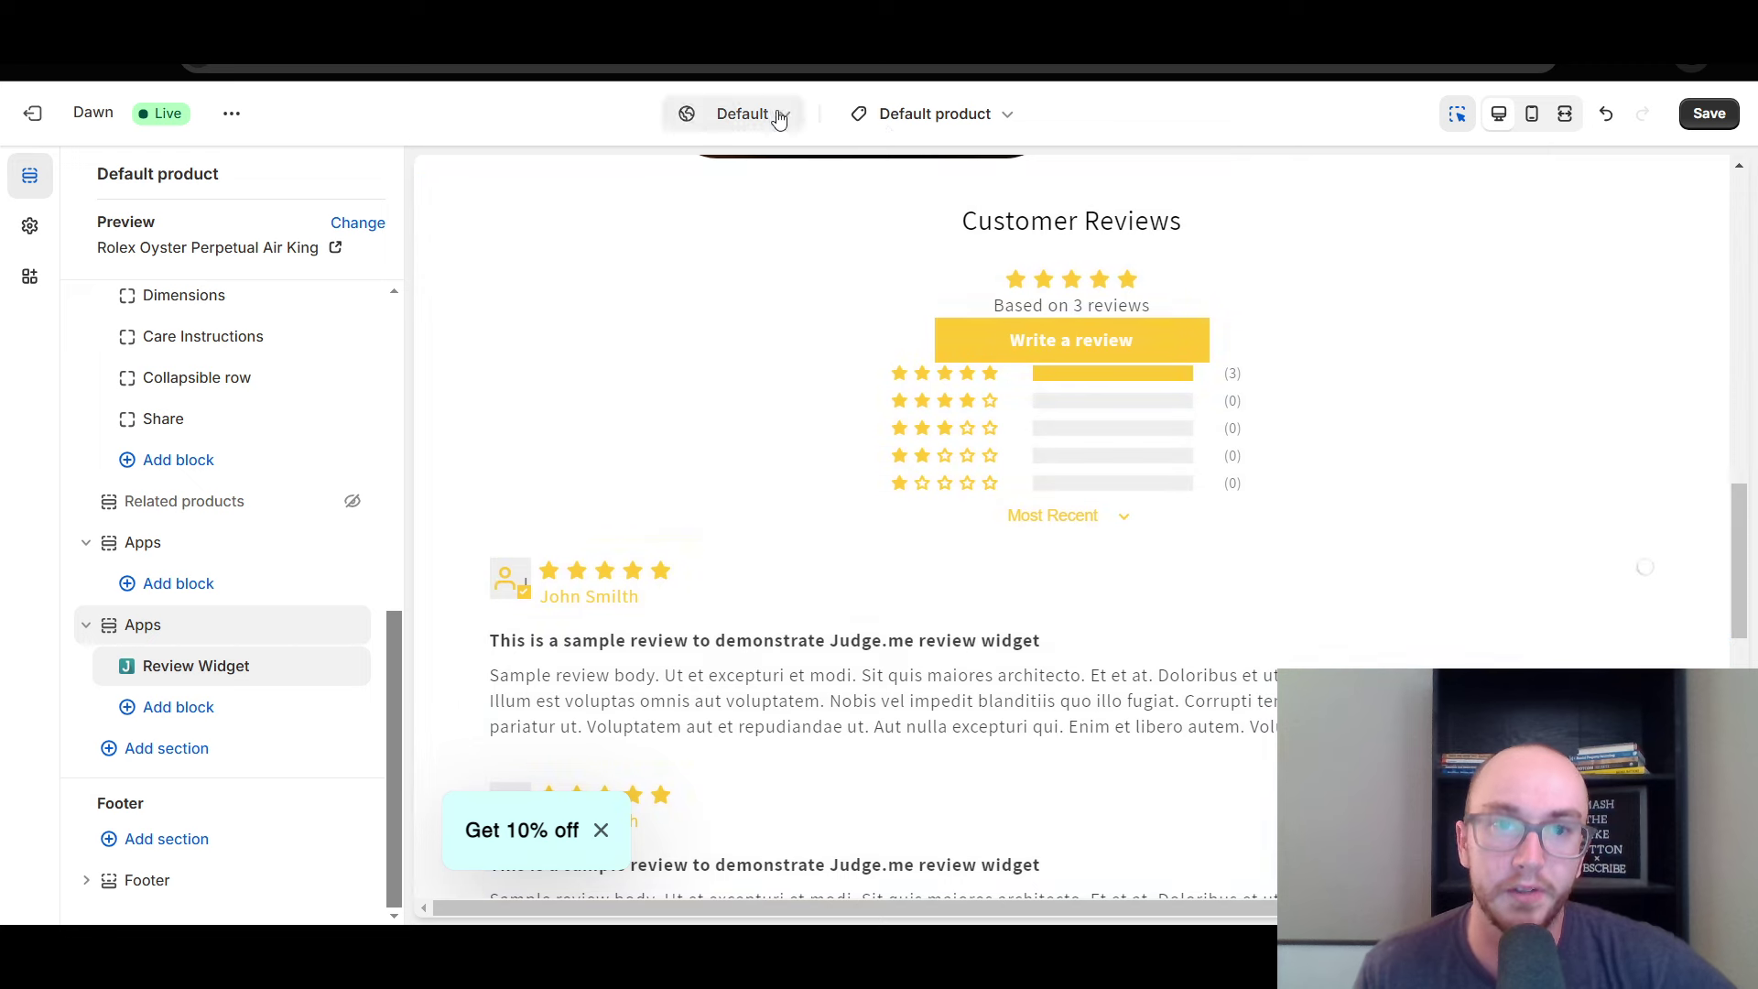
left_click(929, 118)
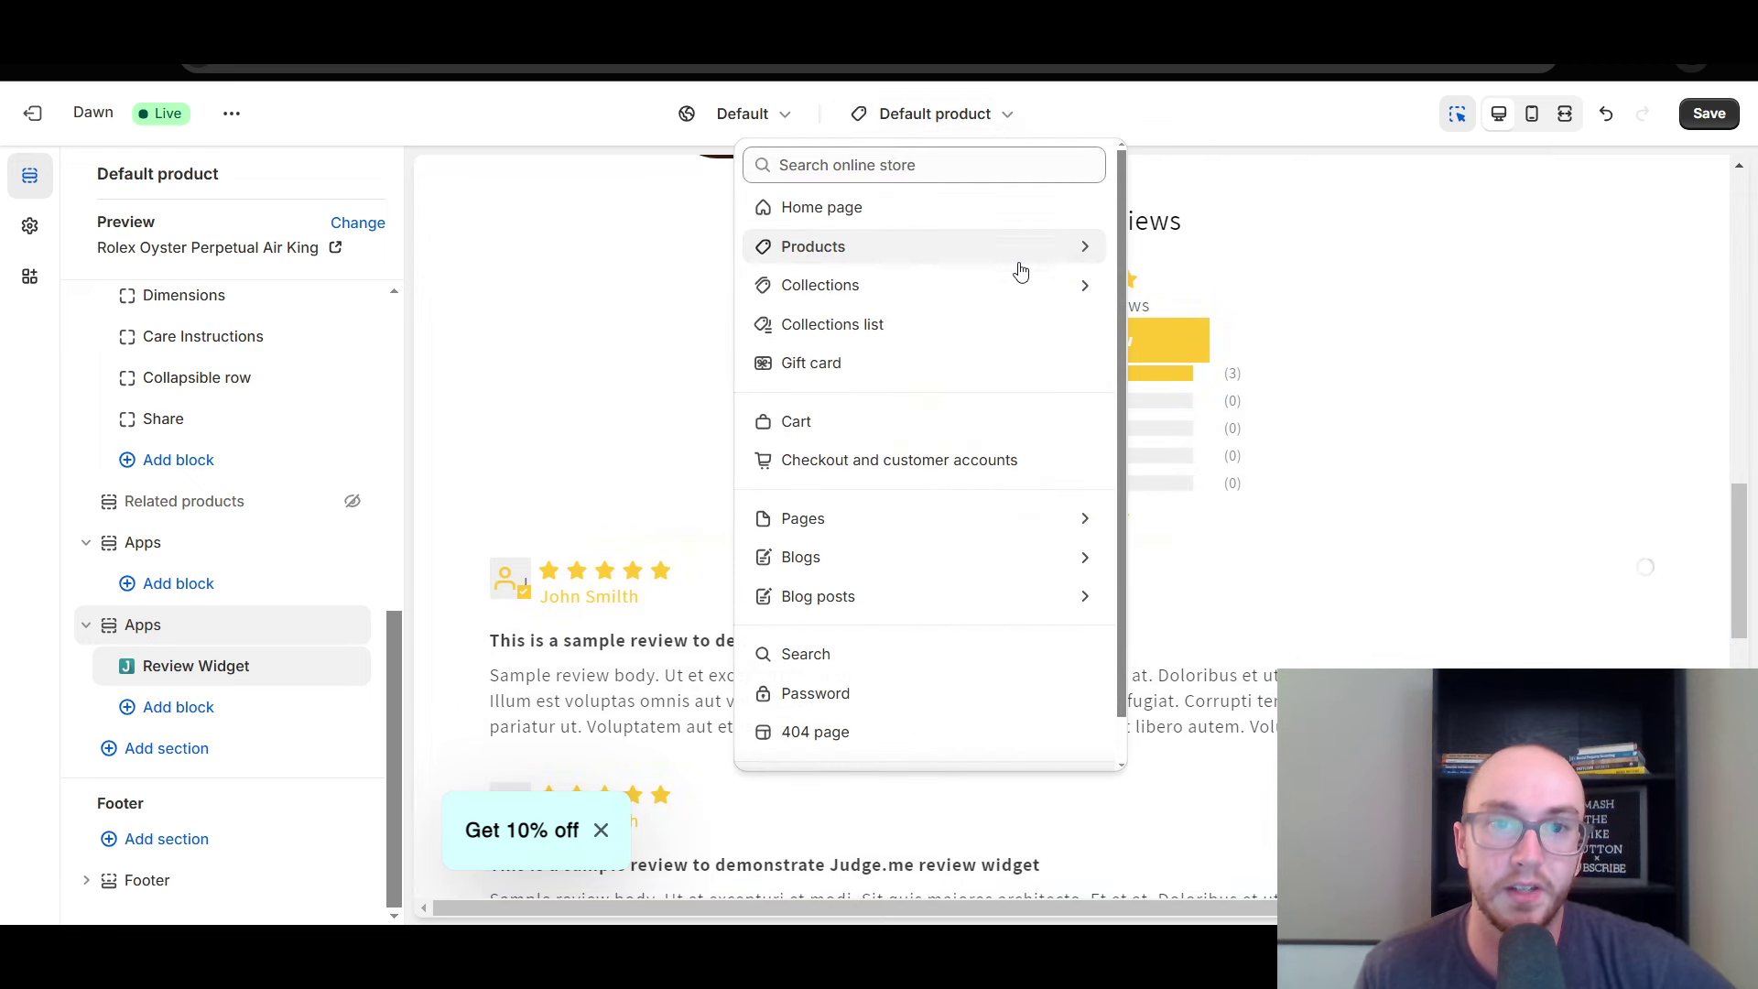
left_click(1084, 250)
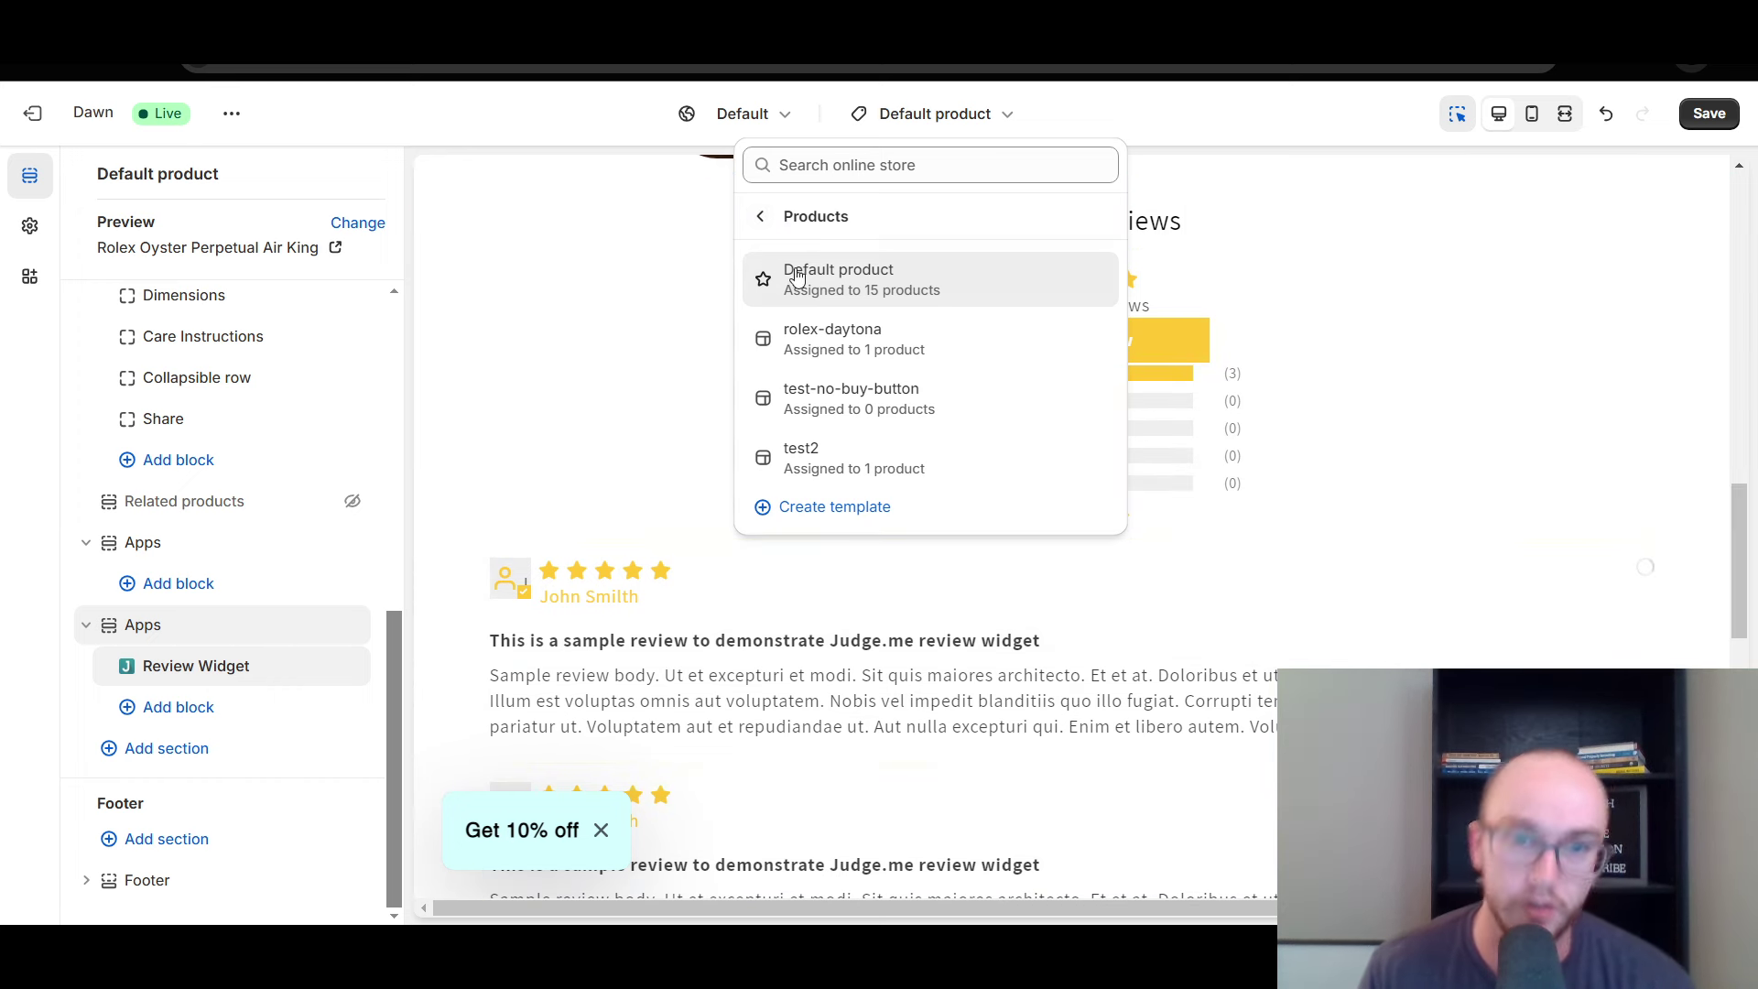
left_click(762, 216)
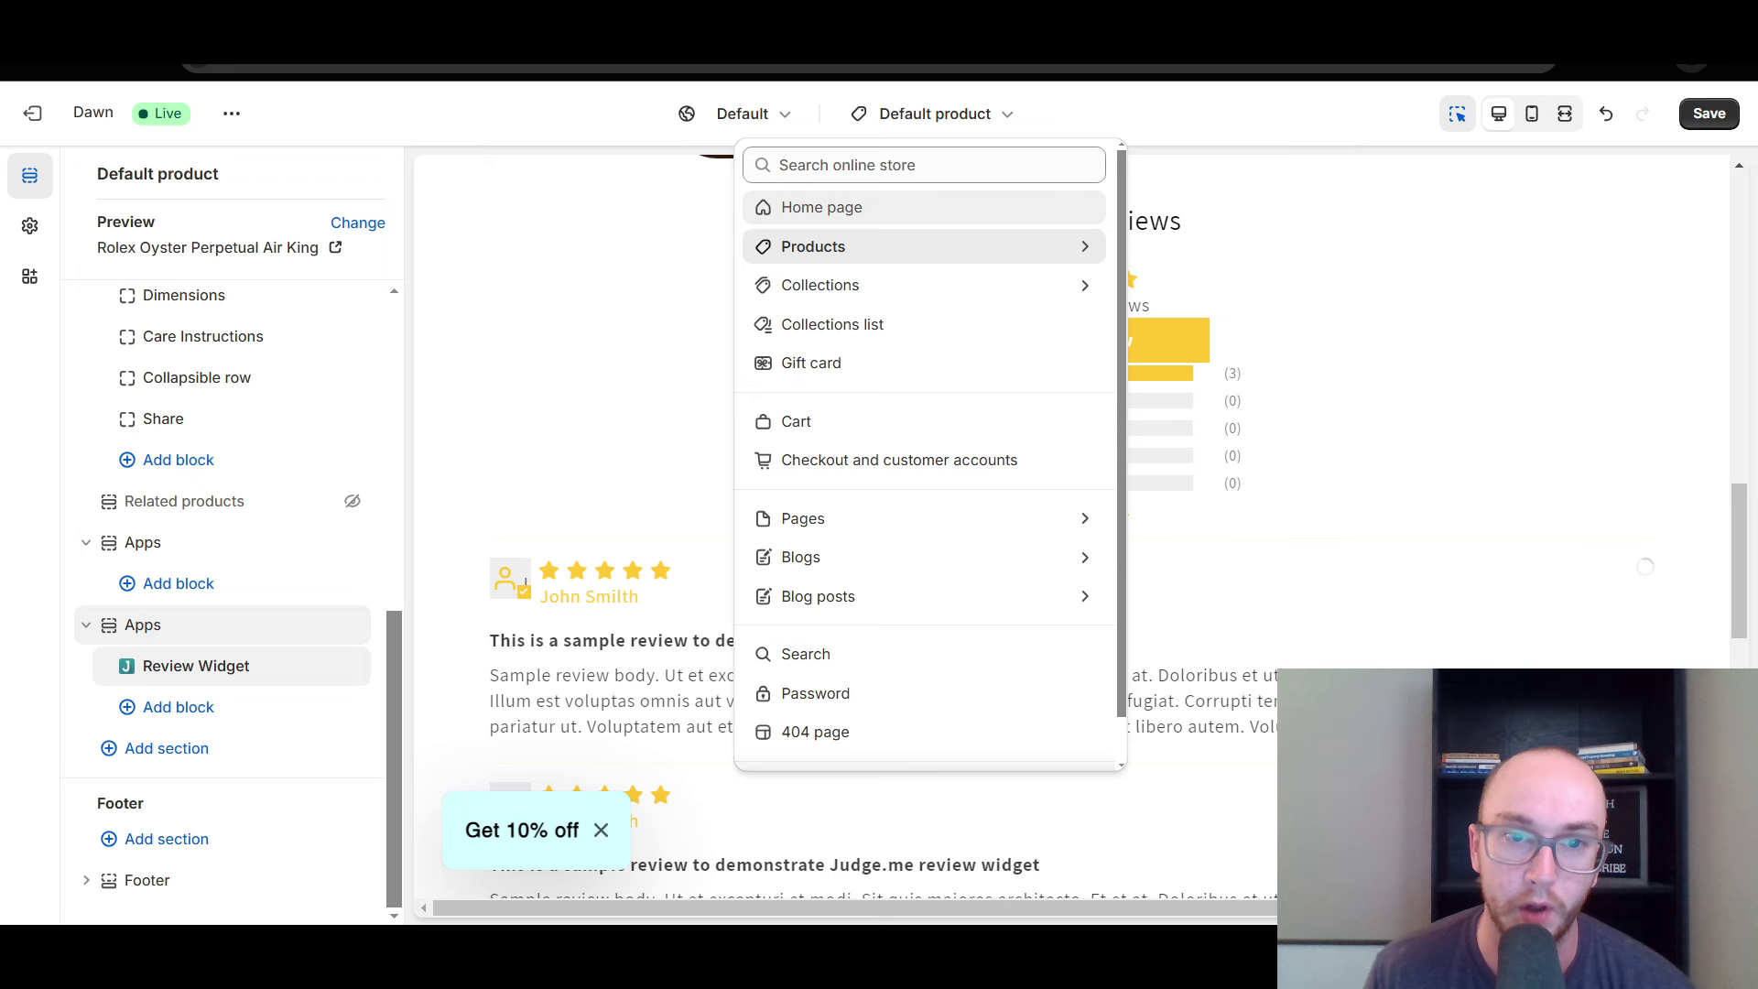
left_click(1338, 125)
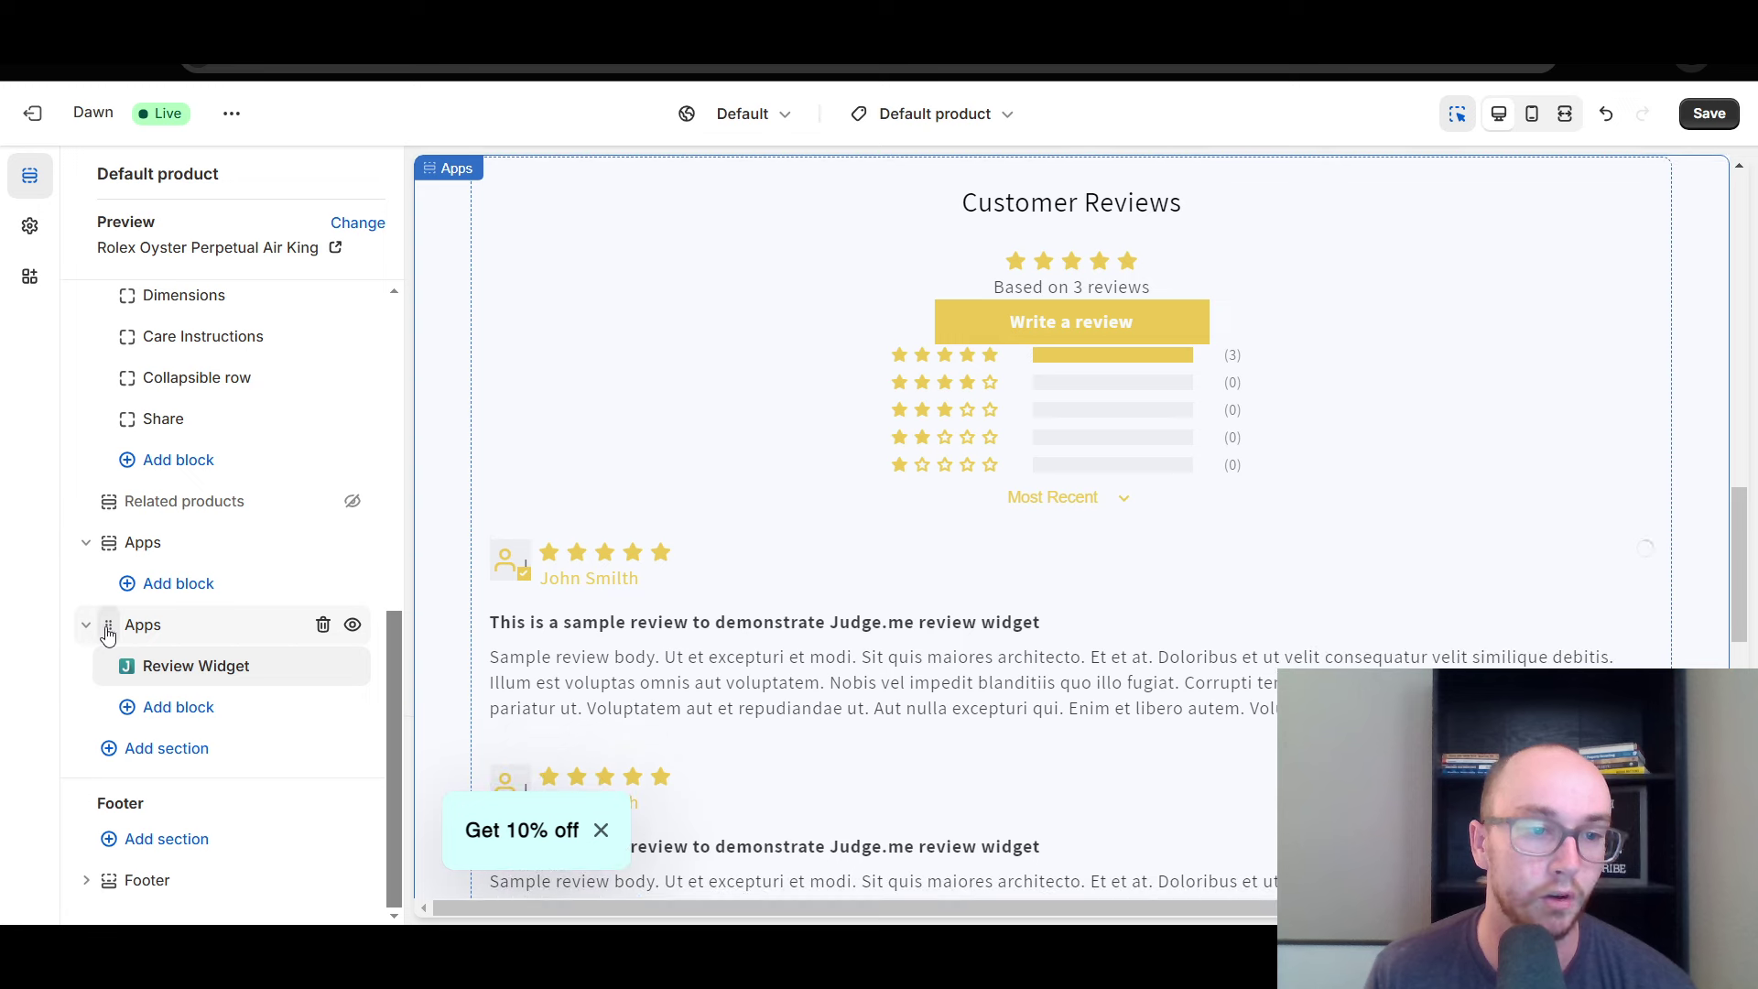
Move the reviews Apps section below the product information and save the template
left_click_drag(108, 631, 181, 756)
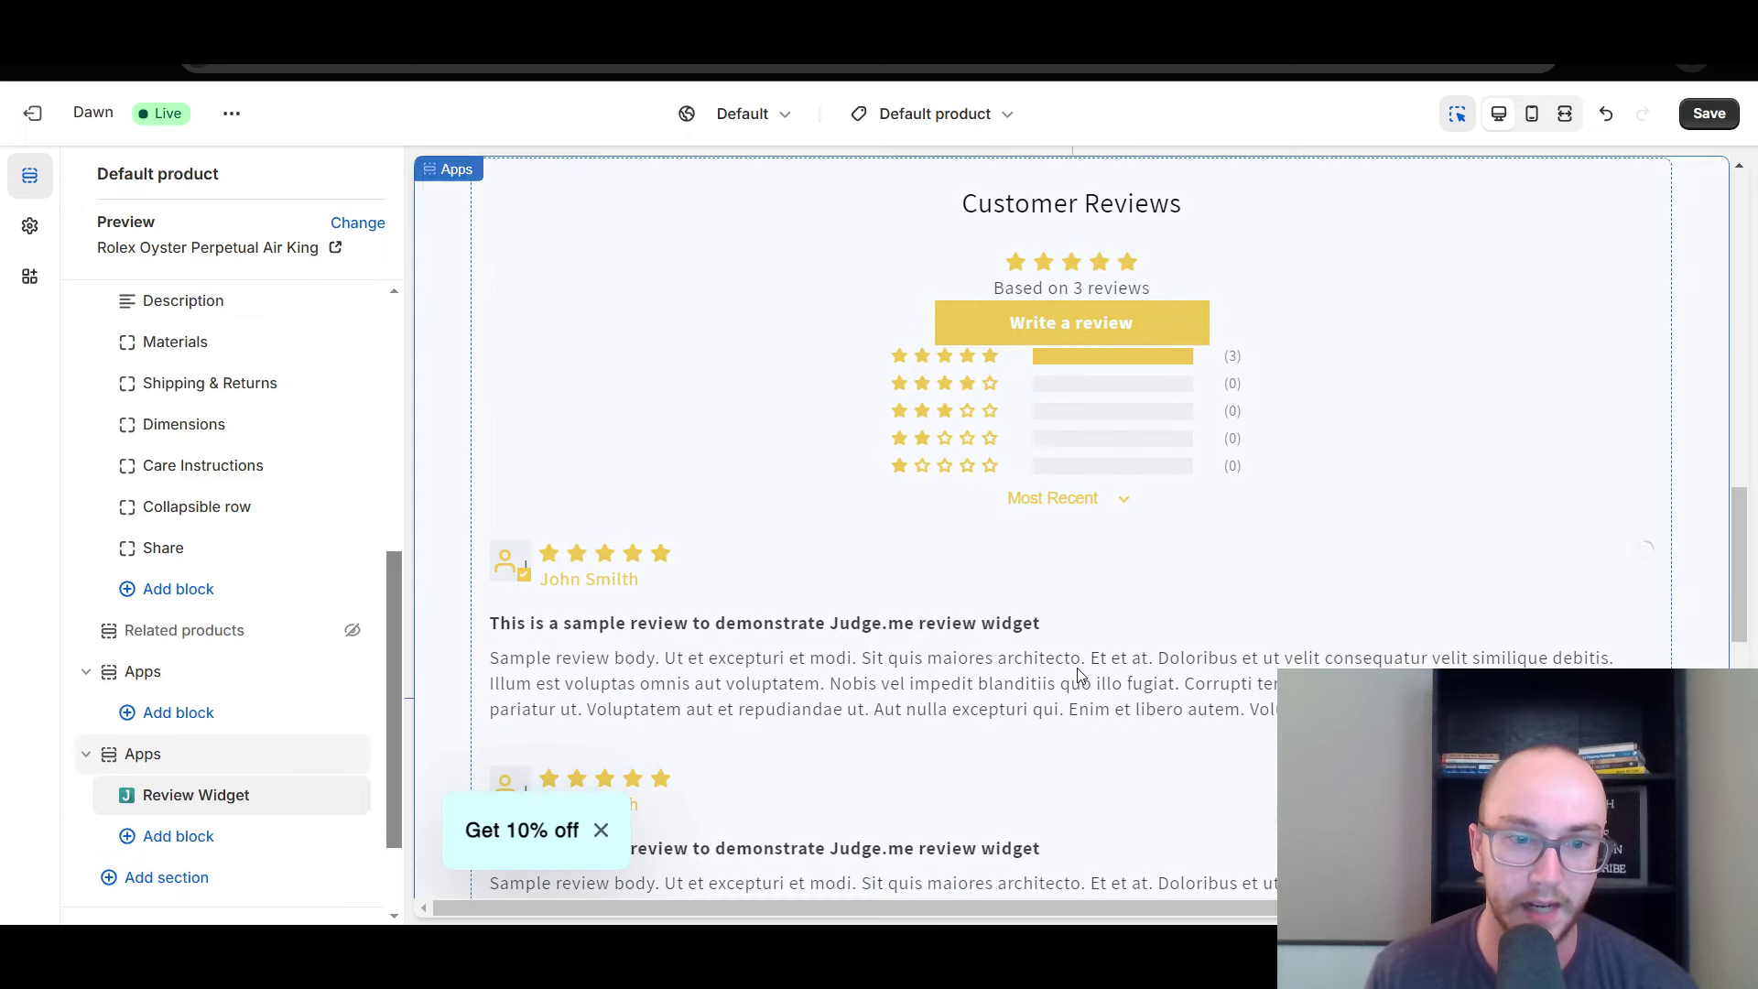
scroll(1075, 667, "down", 10)
scroll(1080, 675, "up", 3)
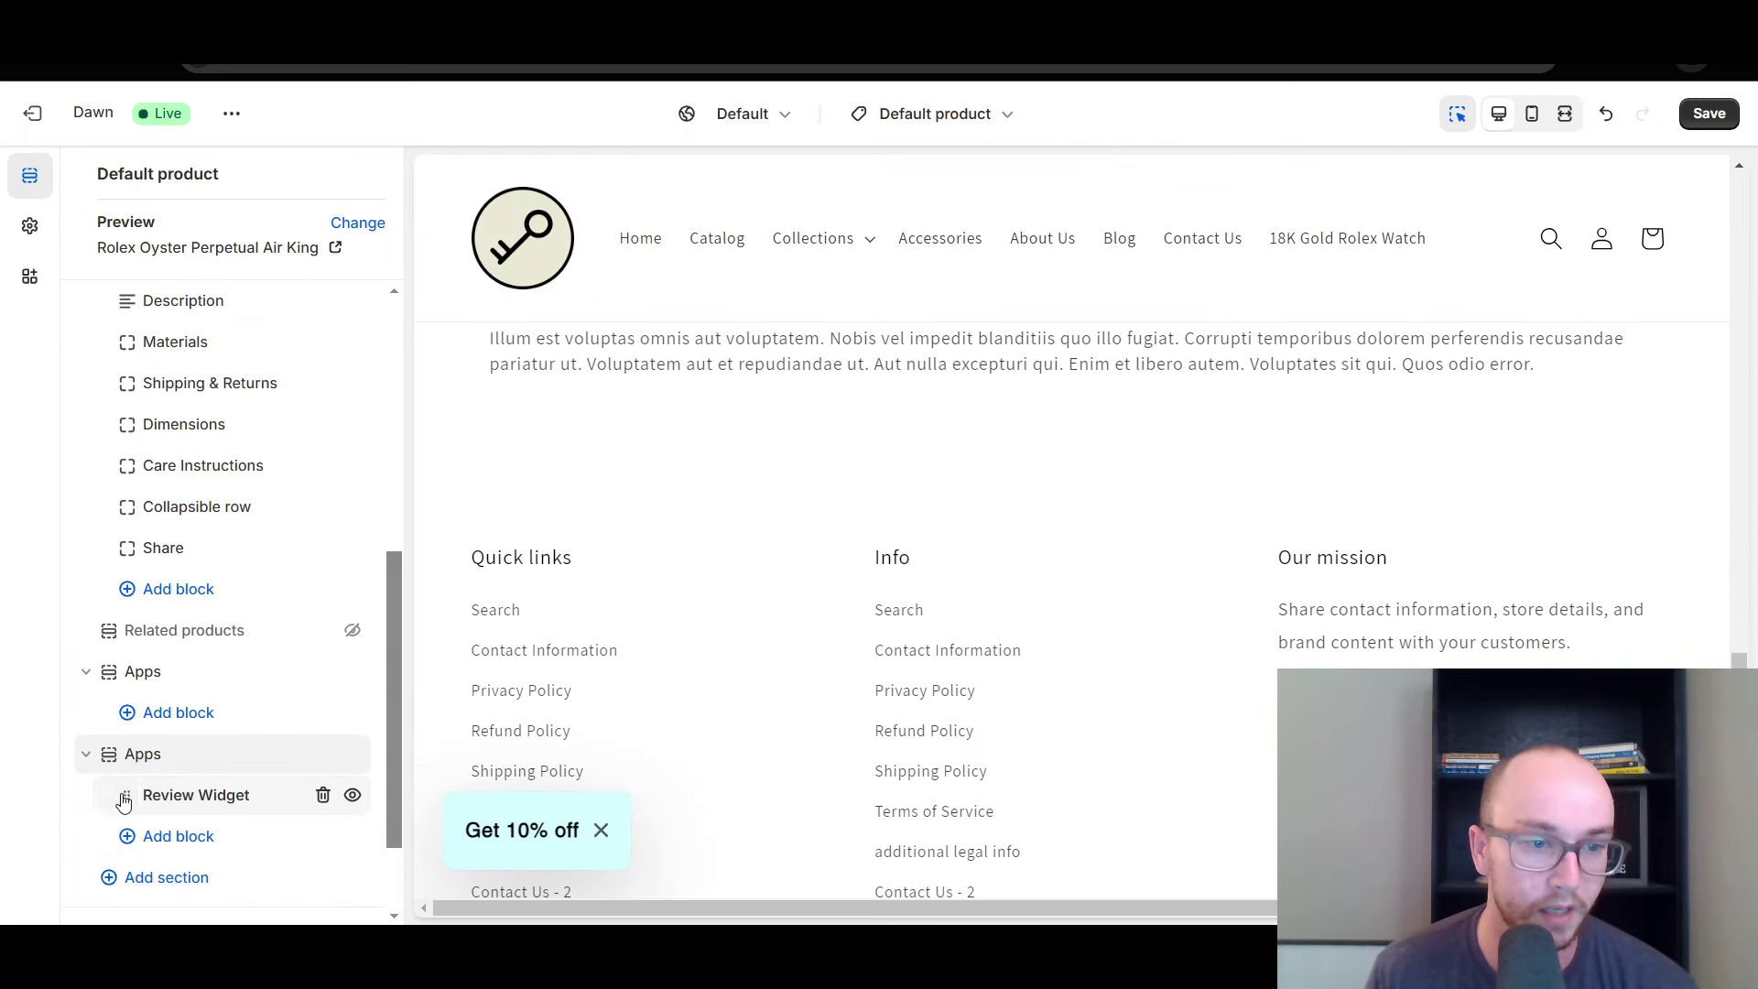
mouse_move(124, 804)
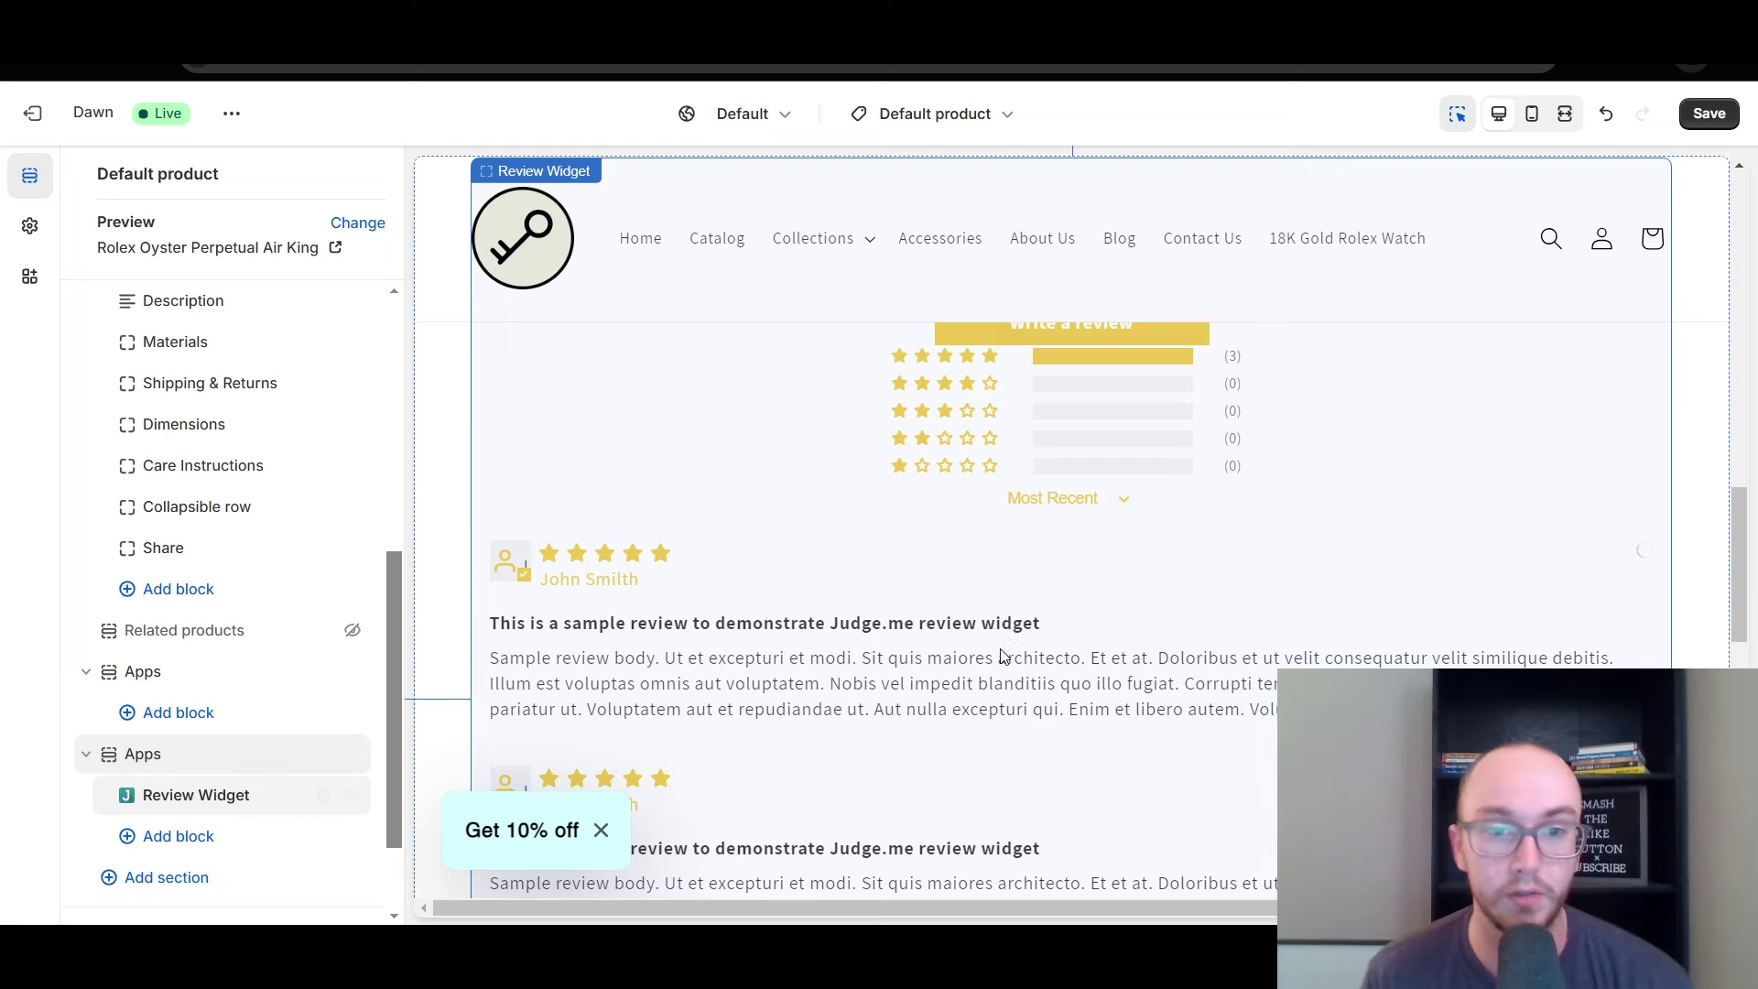
scroll(1000, 648, "up", 10)
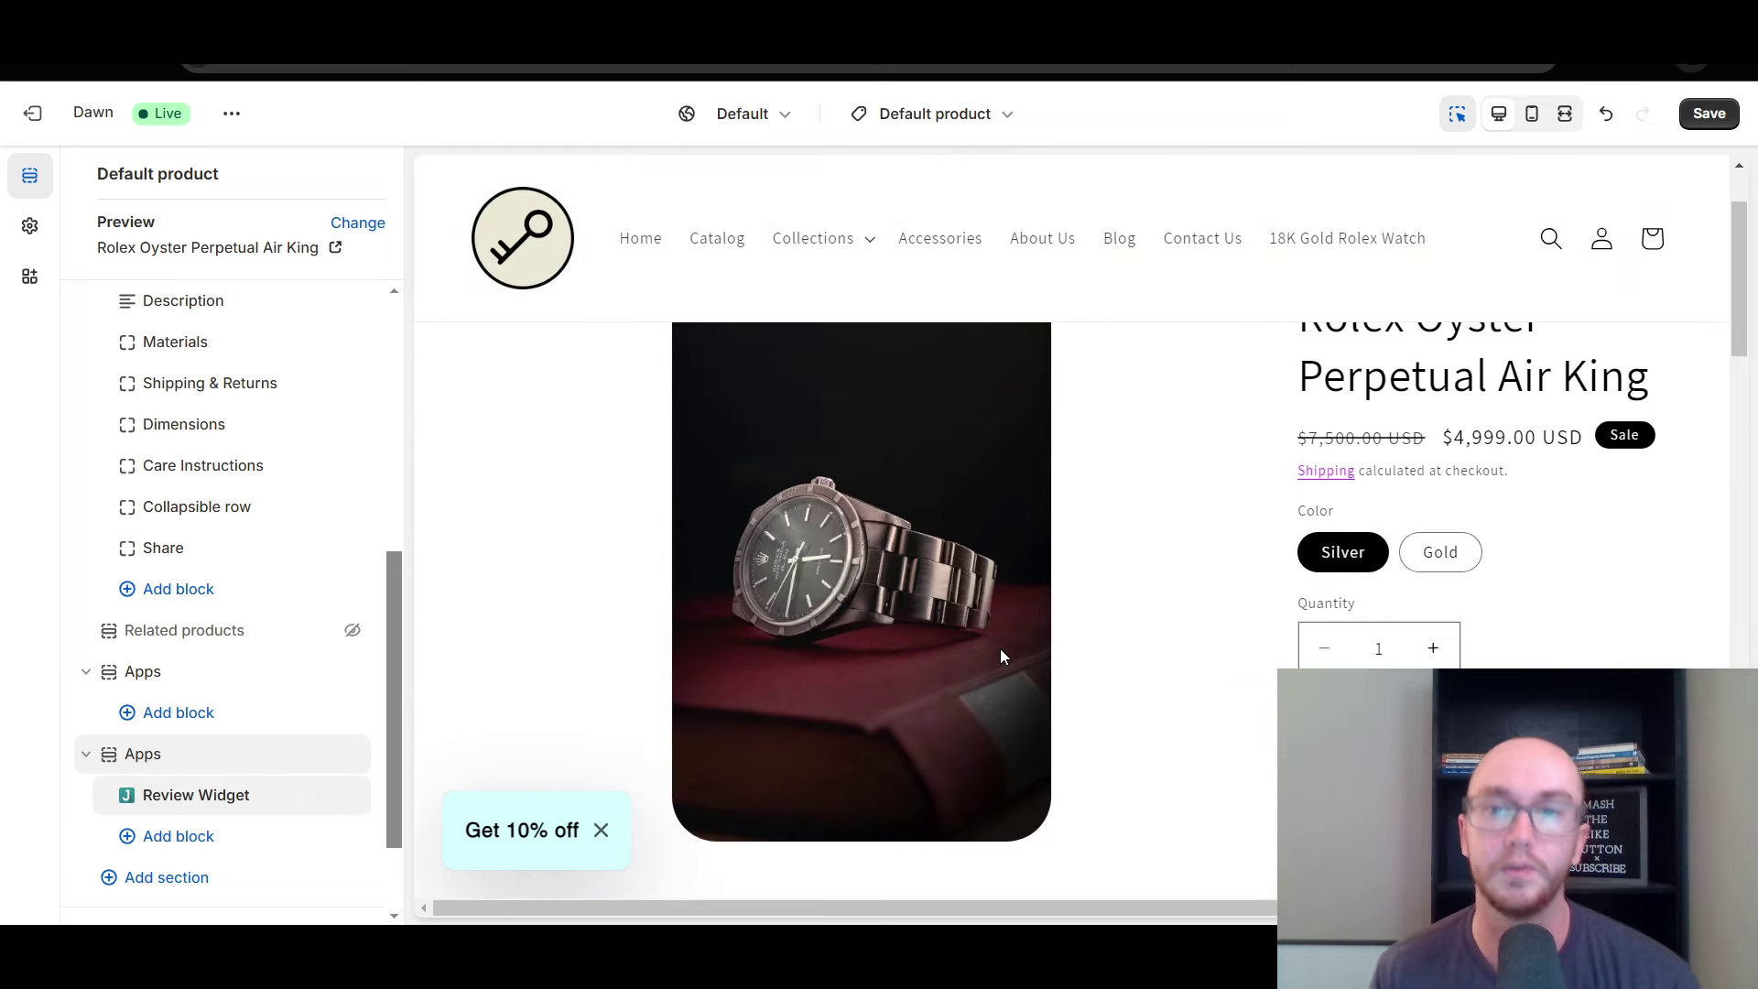
scroll(1000, 649, "down", 10)
scroll(1000, 648, "up", 5)
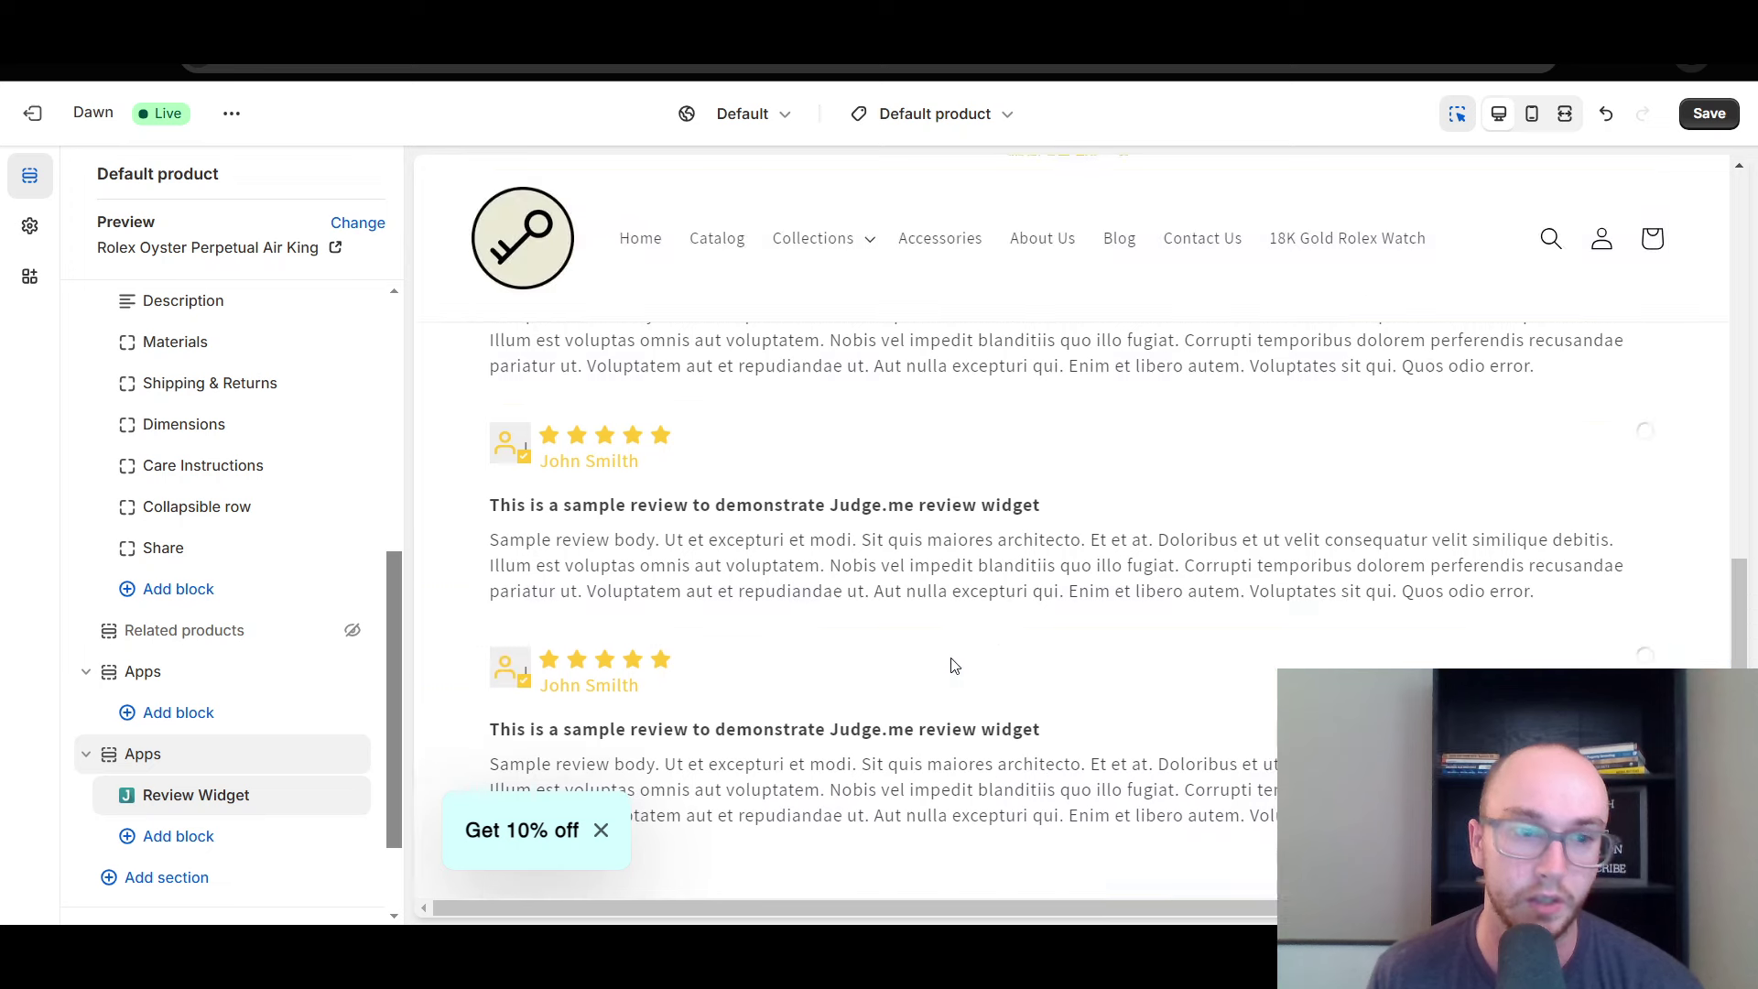
left_click(1712, 113)
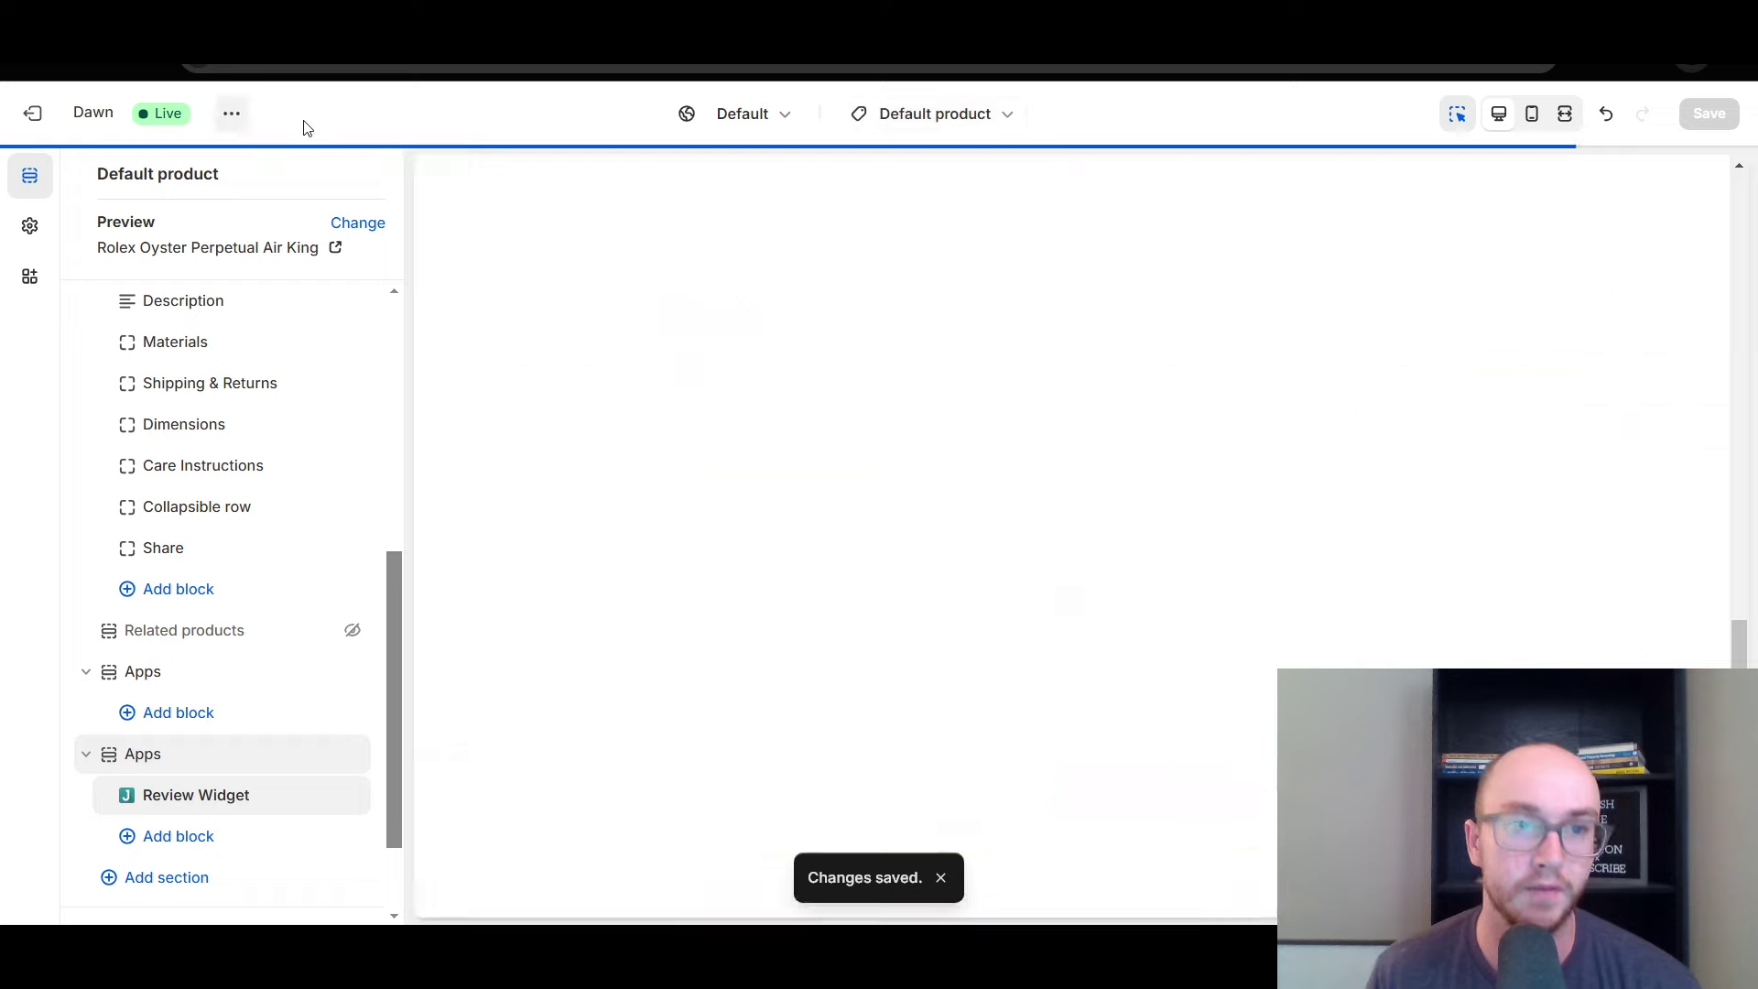
Open the 18K Gold Rolex Watch storefront page and try Write a review in its empty Customer Reviews
scroll(1057, 560, "up", 4)
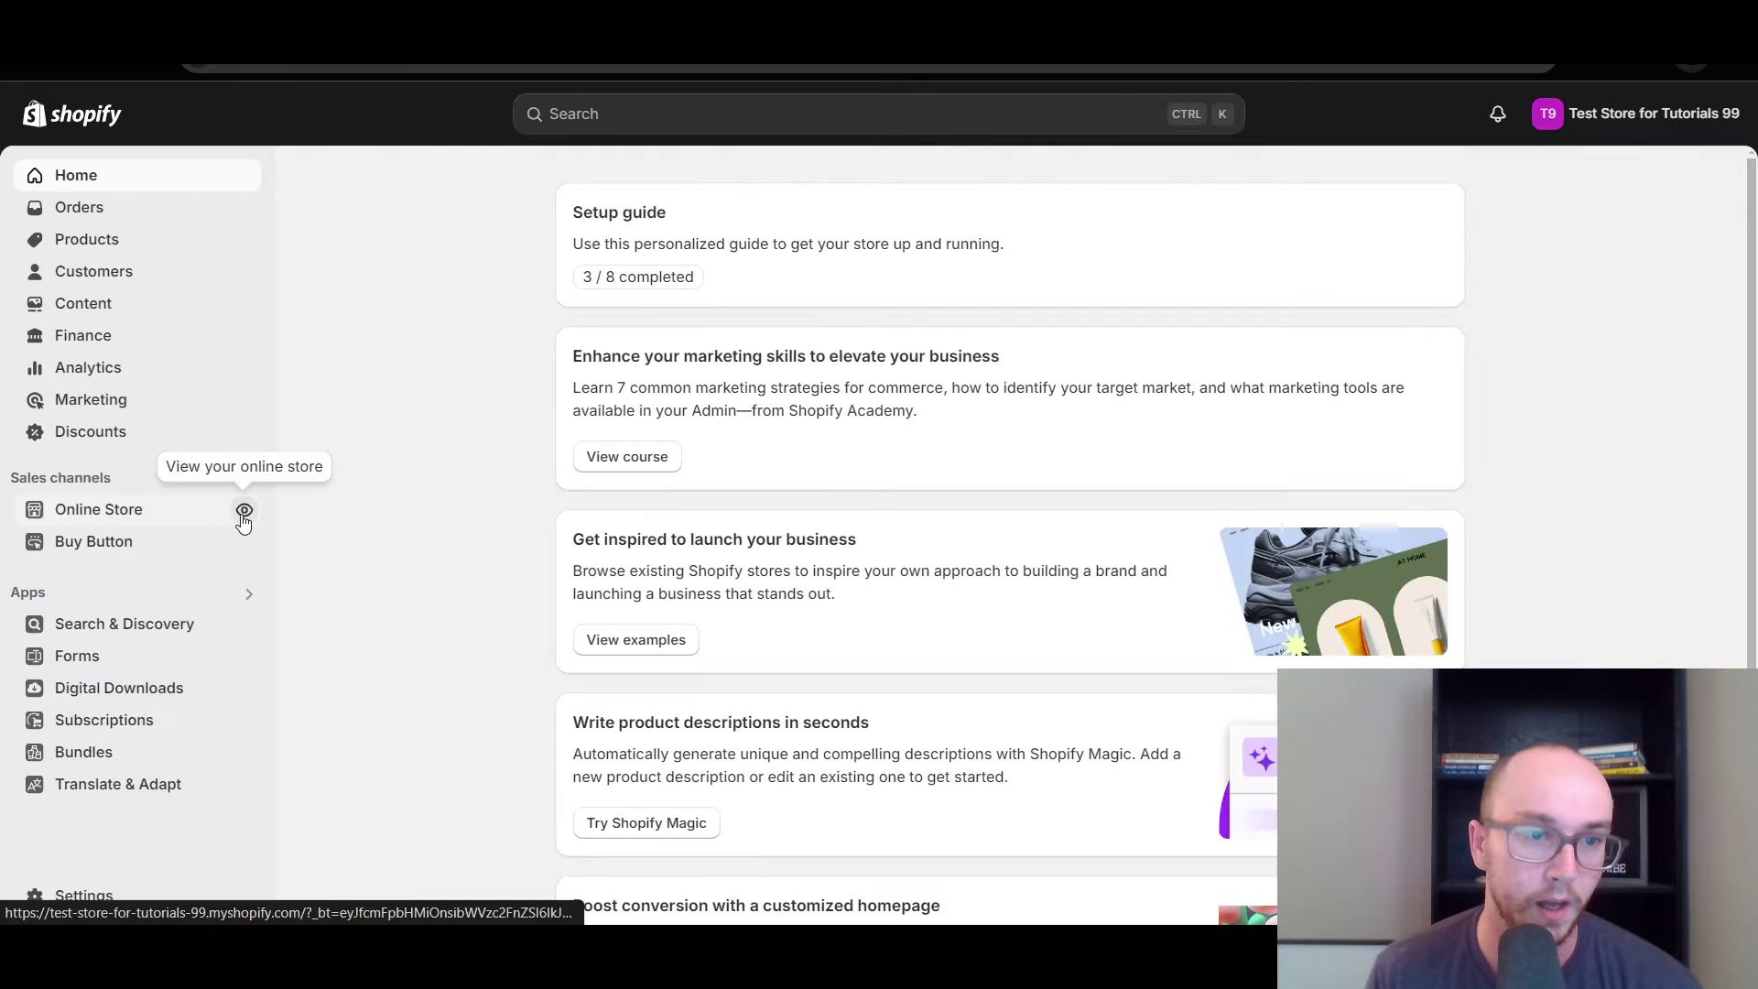
left_click(242, 509)
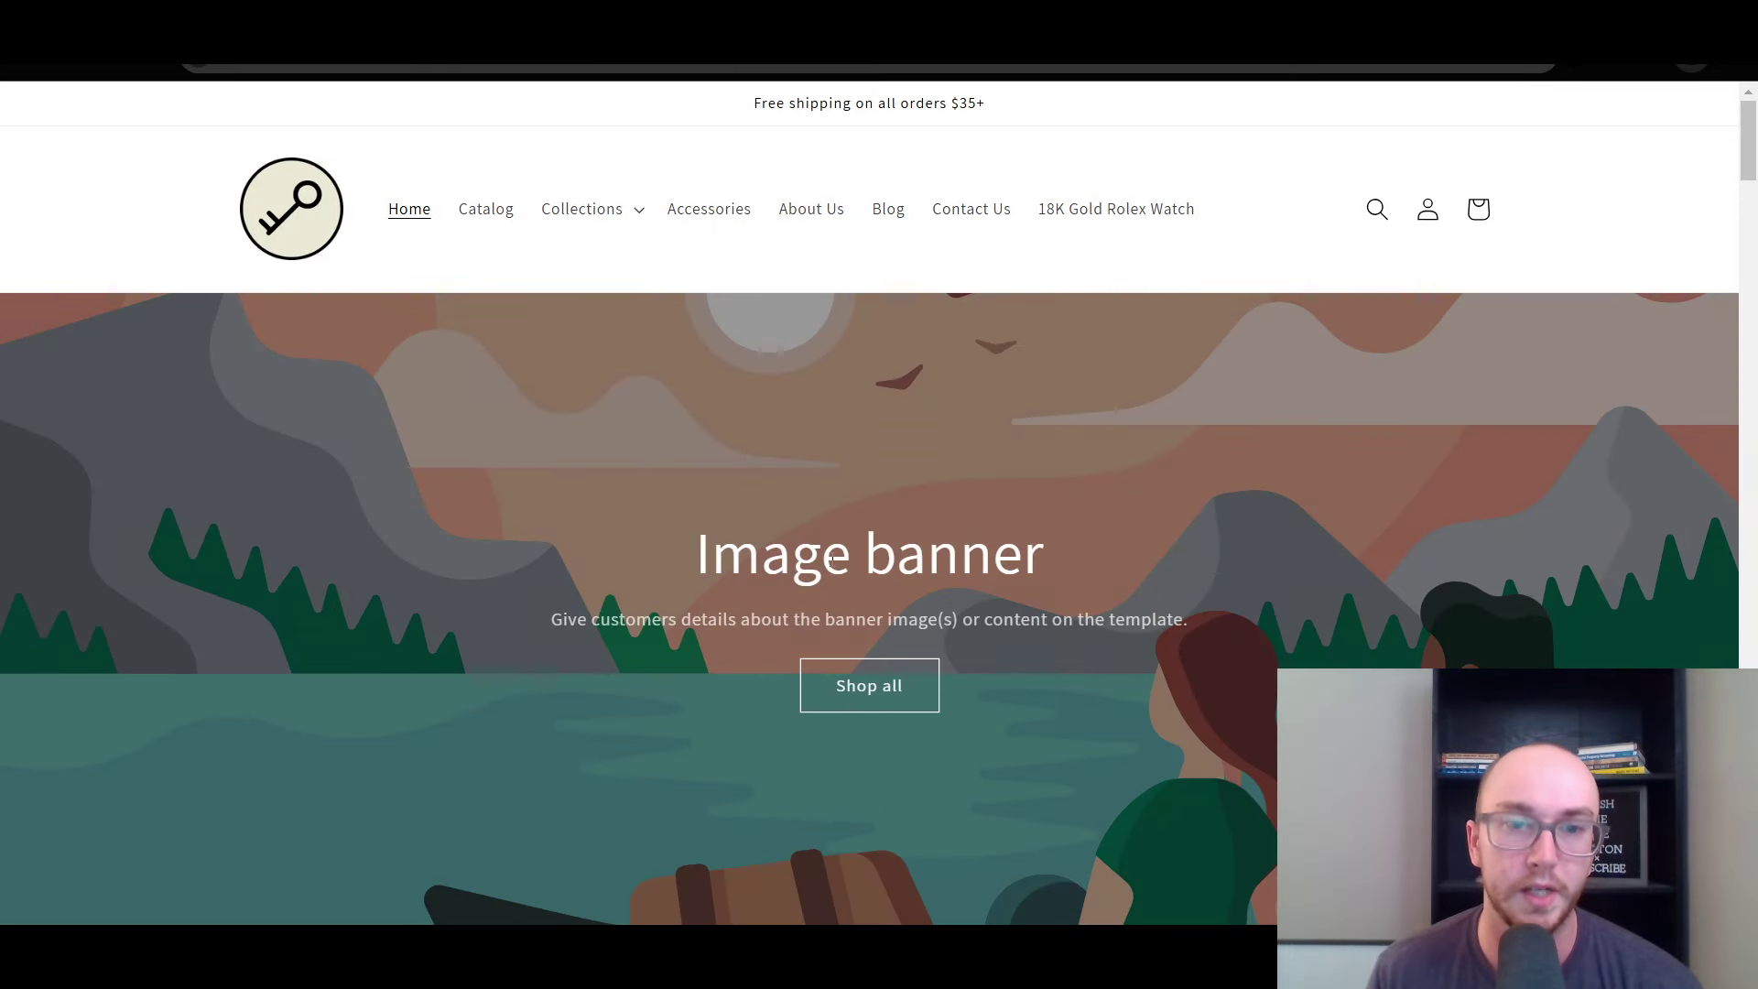
scroll(829, 558, "down", 15)
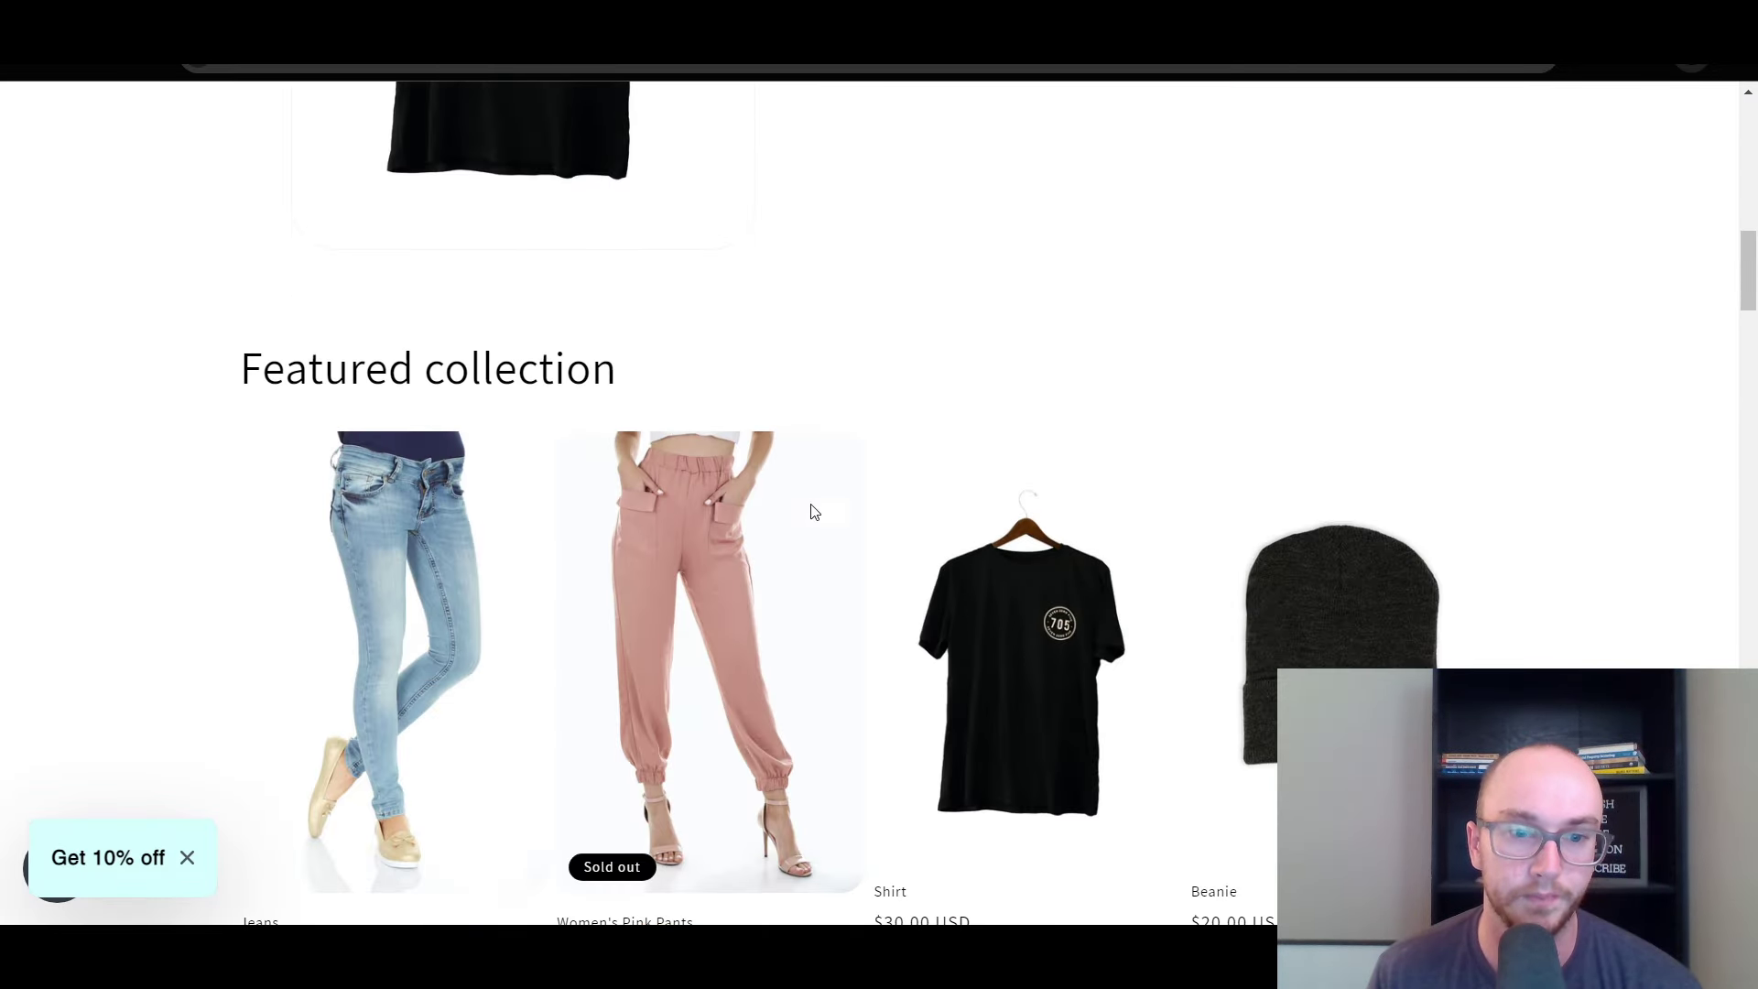
scroll(814, 512, "down", 15)
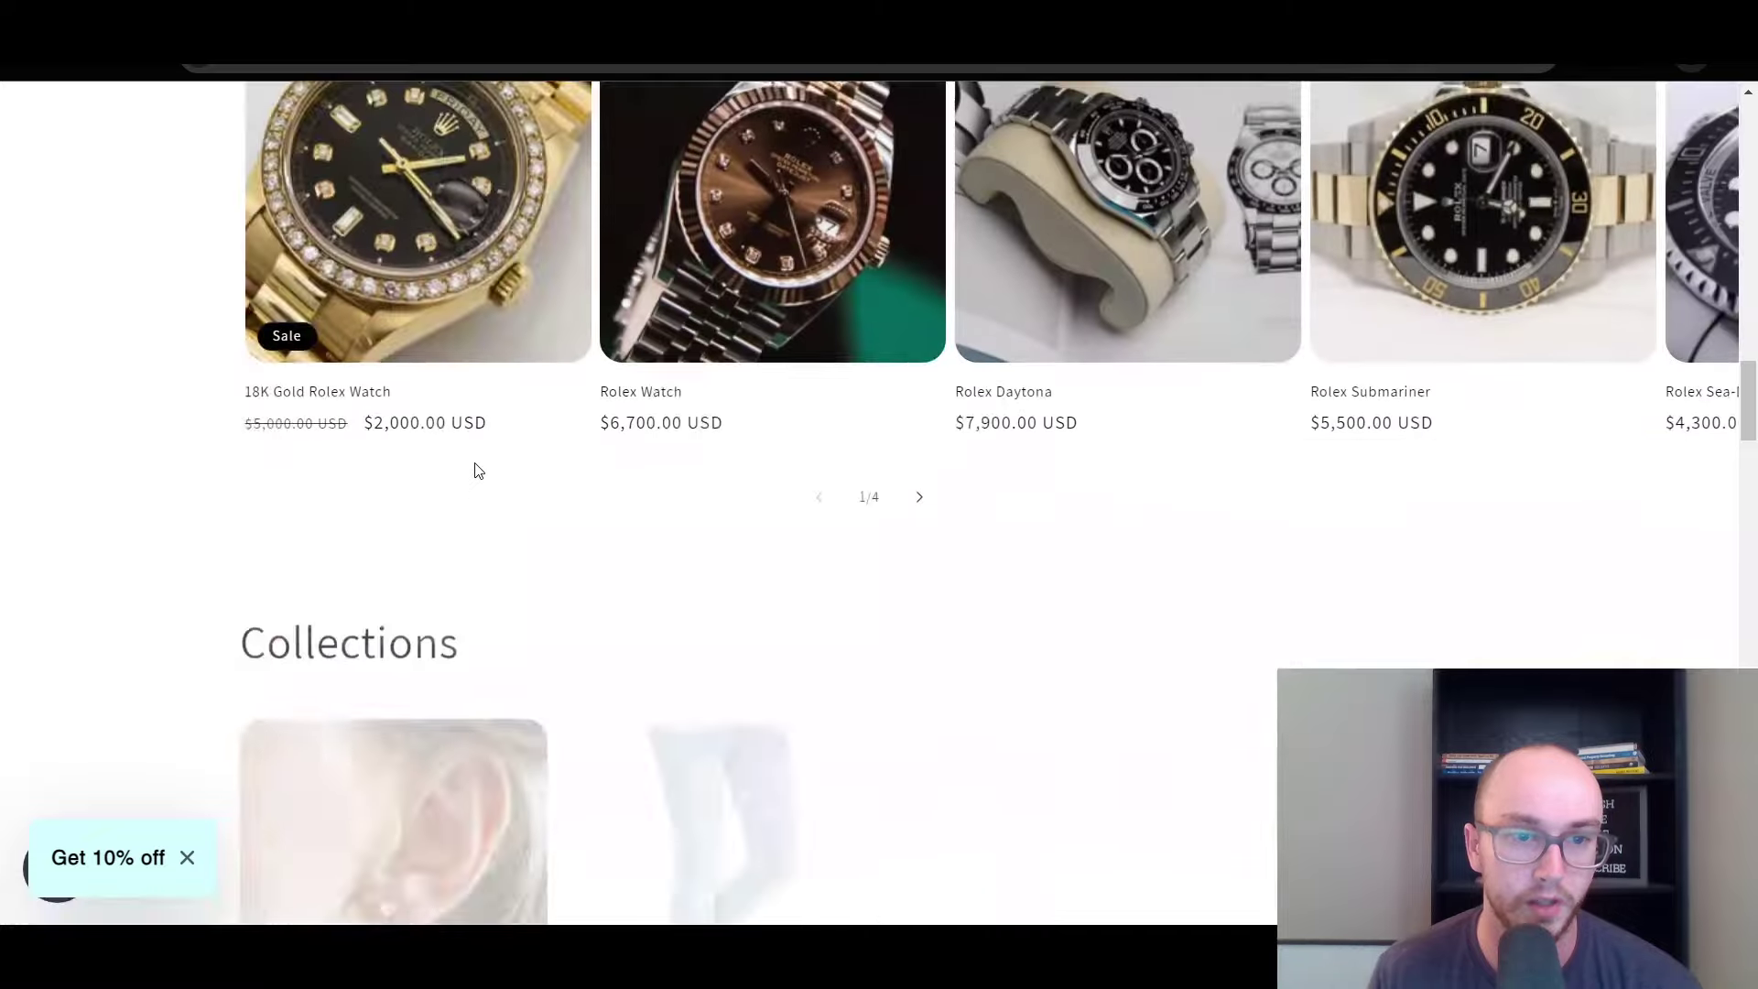
scroll(477, 470, "up", 3)
left_click(477, 469)
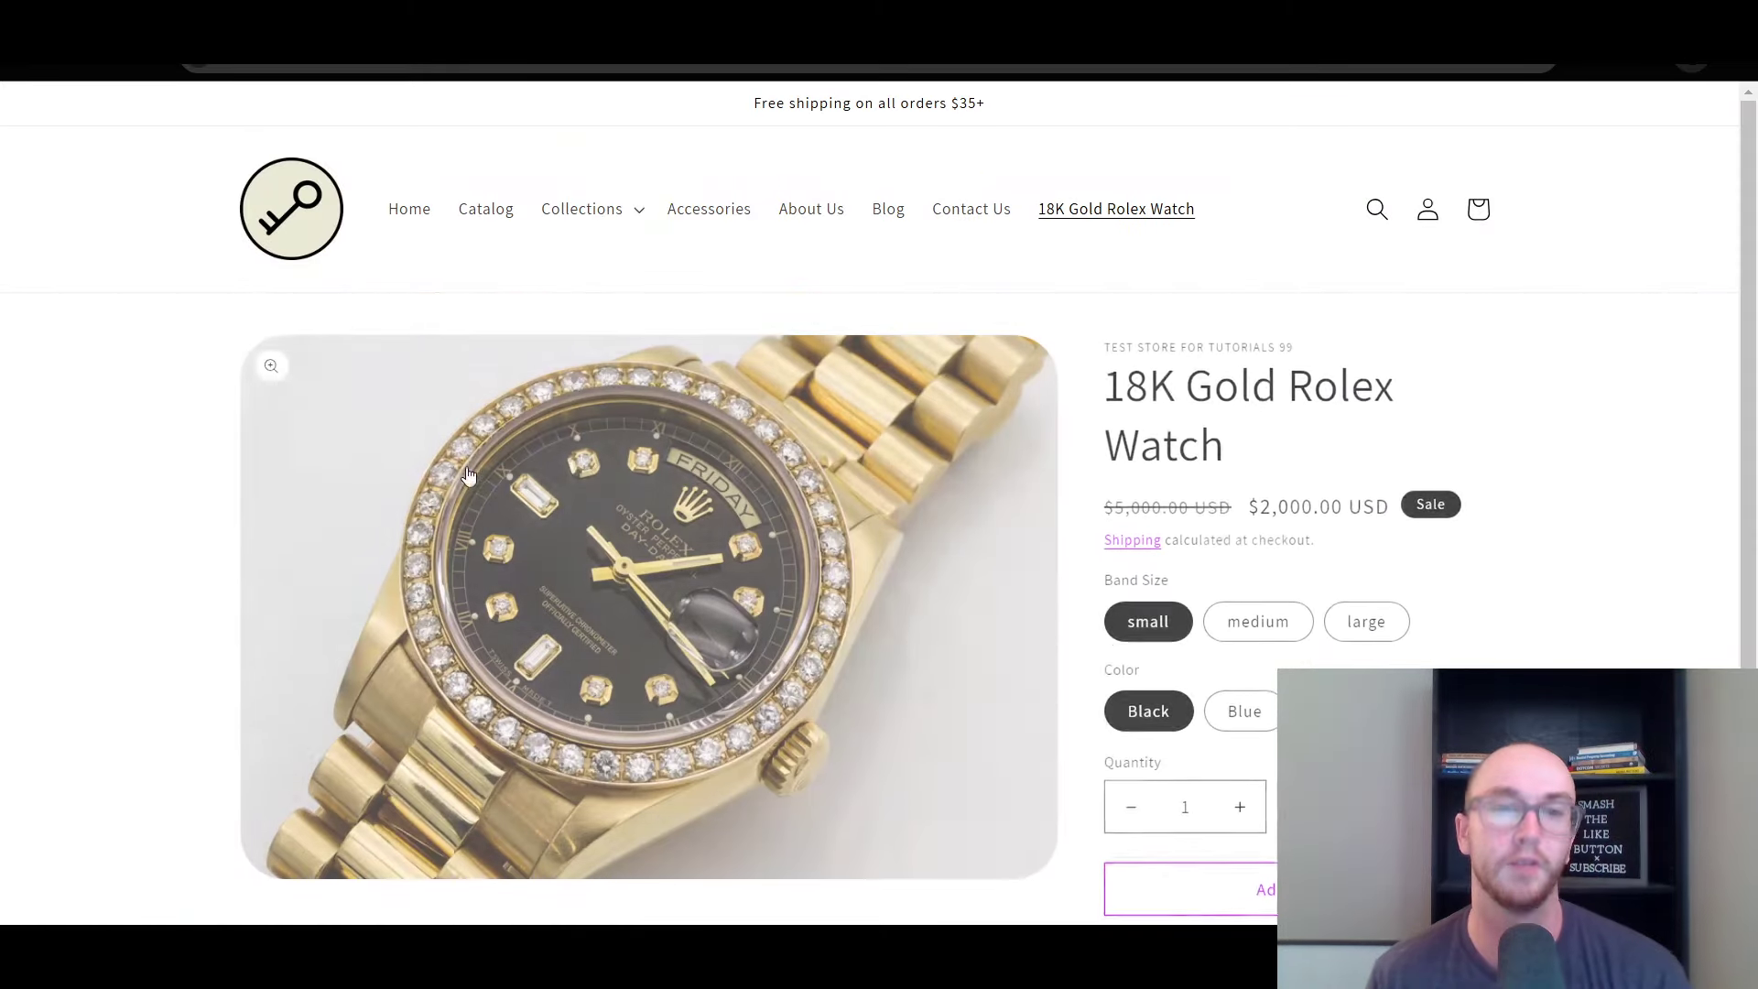
scroll(1753, 312, "down", 12)
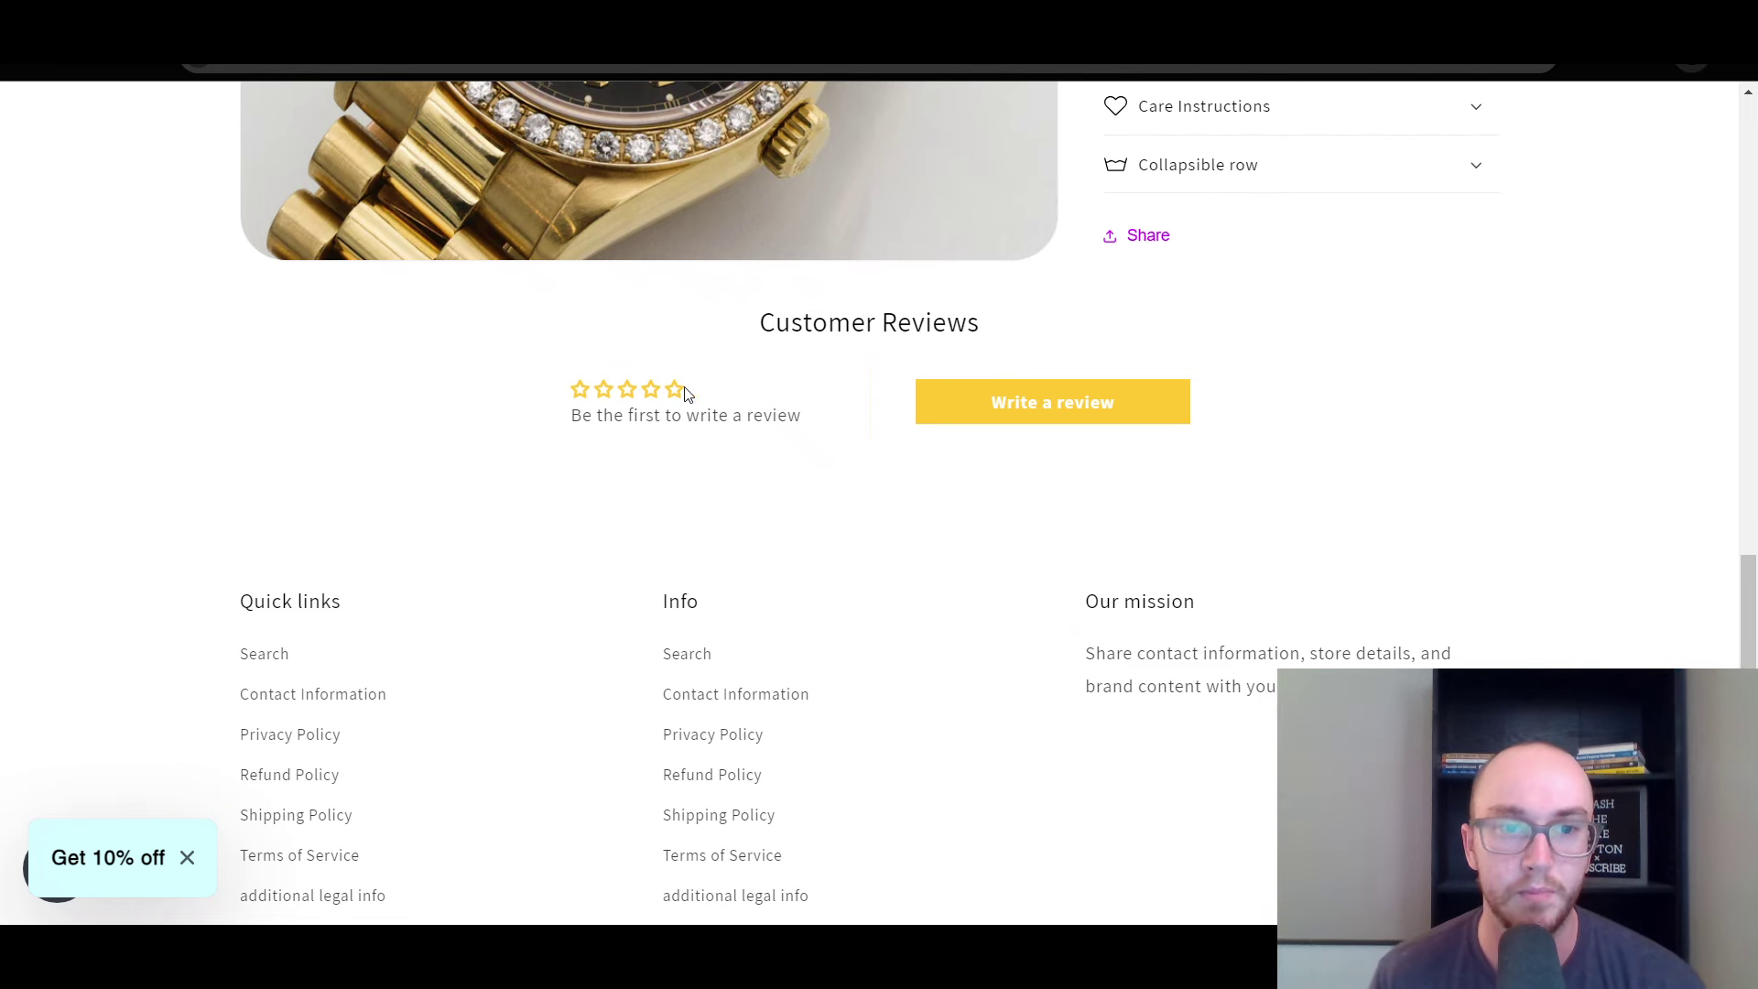
left_click(989, 421)
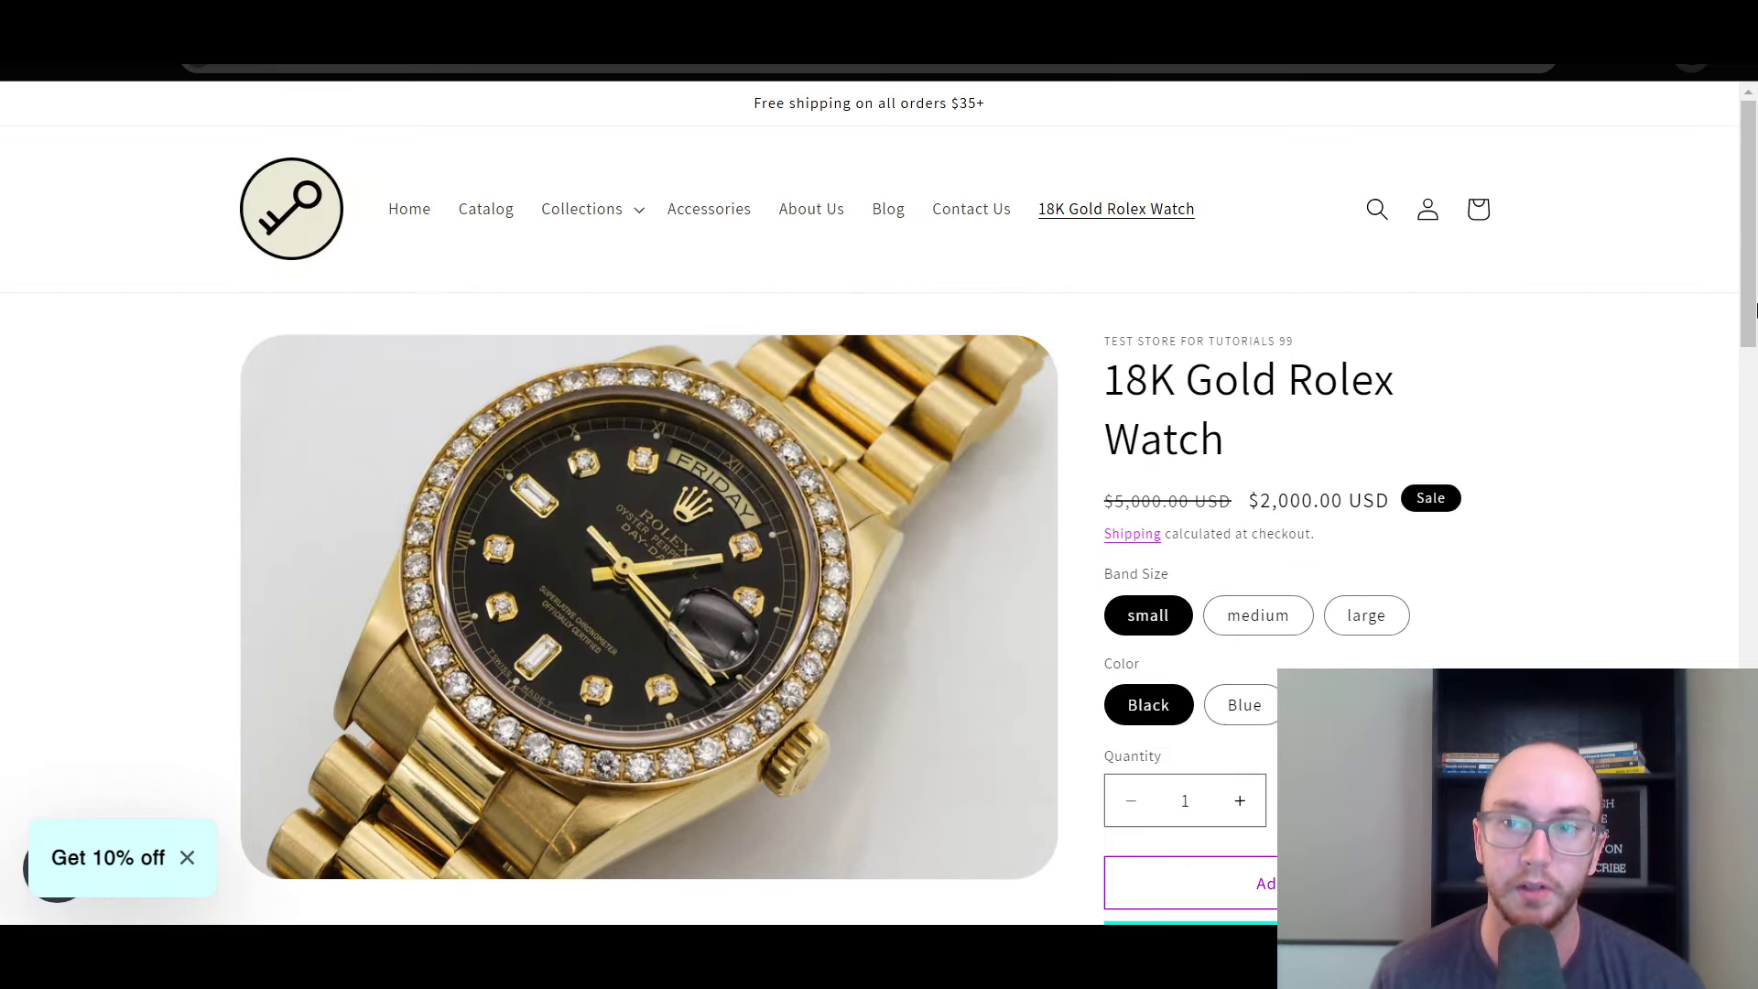
scroll(615, 345, "down", 15)
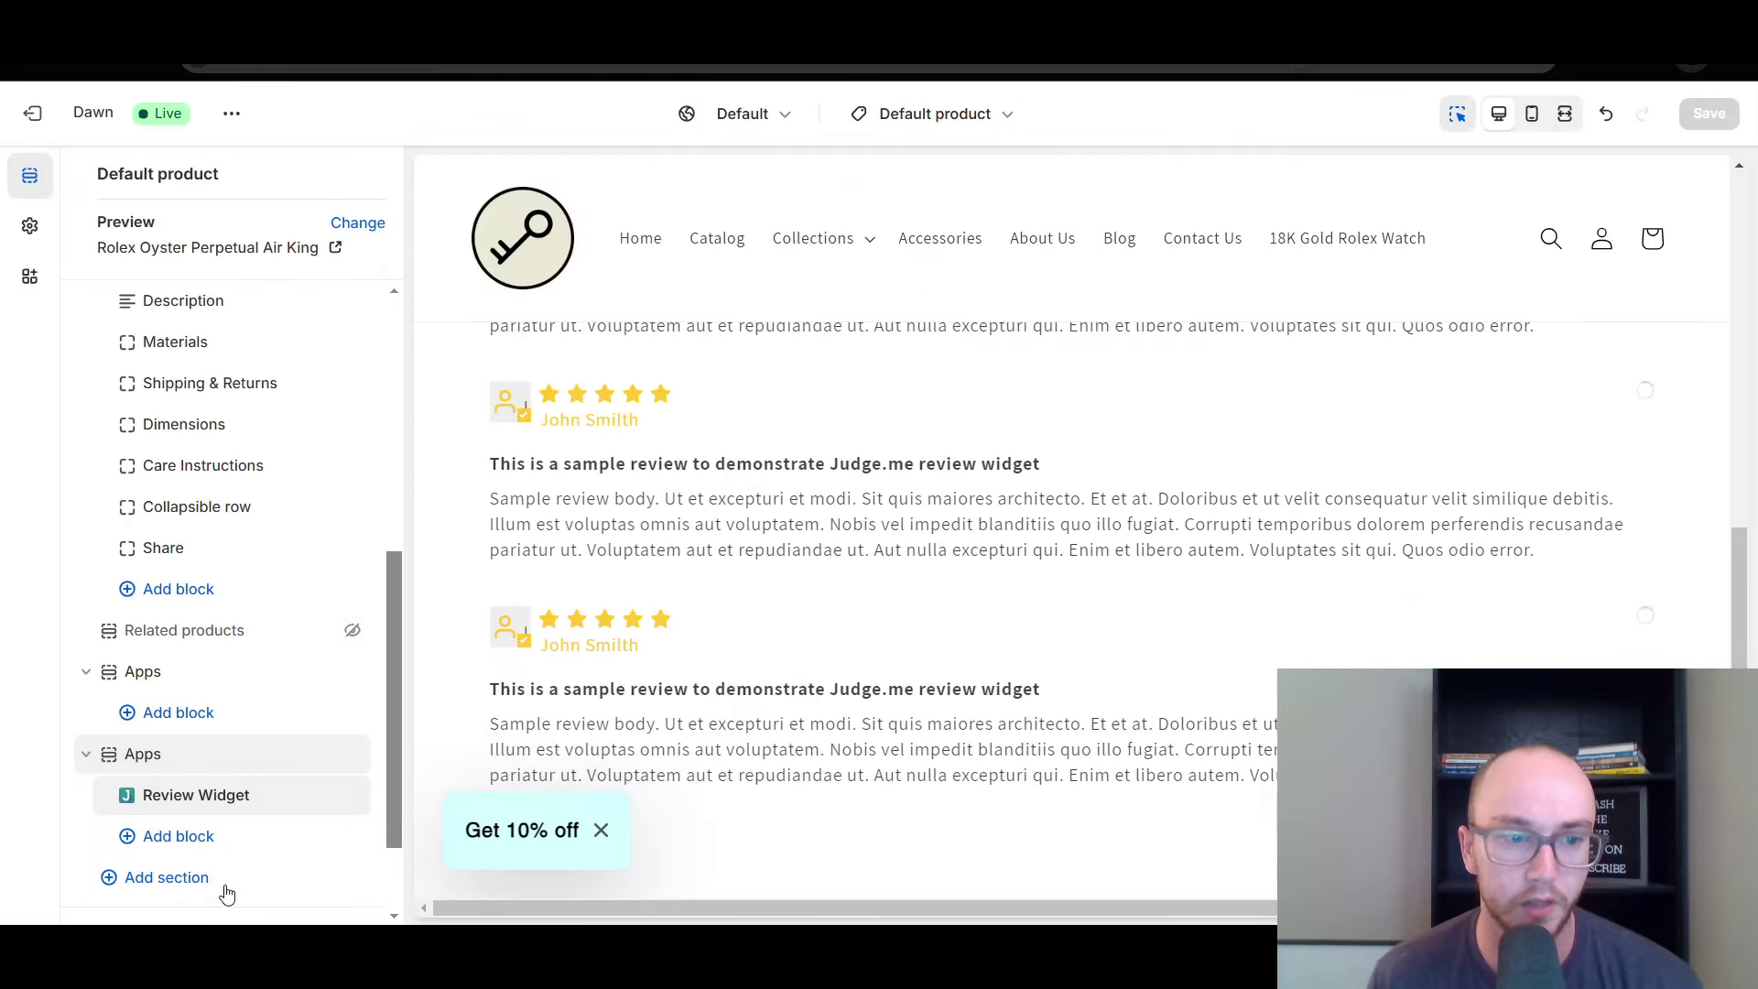
Select the Review Widget block in the sidebar and preview to view its settings
left_click(234, 804)
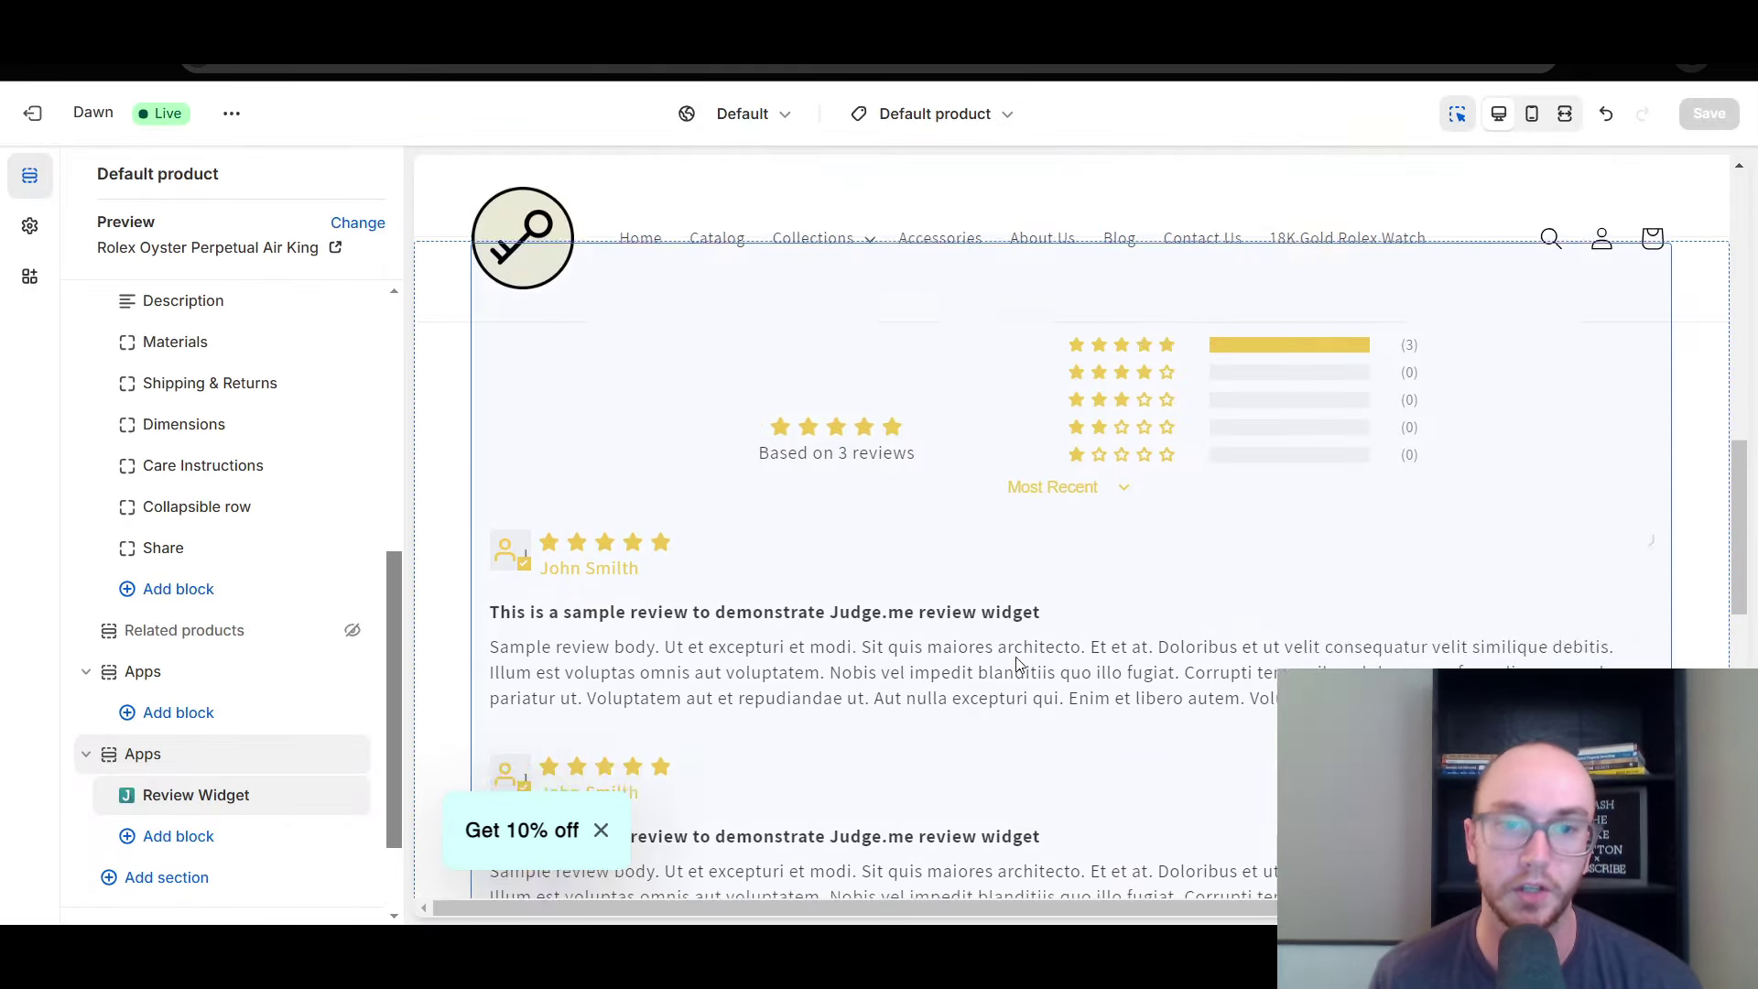
scroll(1021, 682, "down", 2)
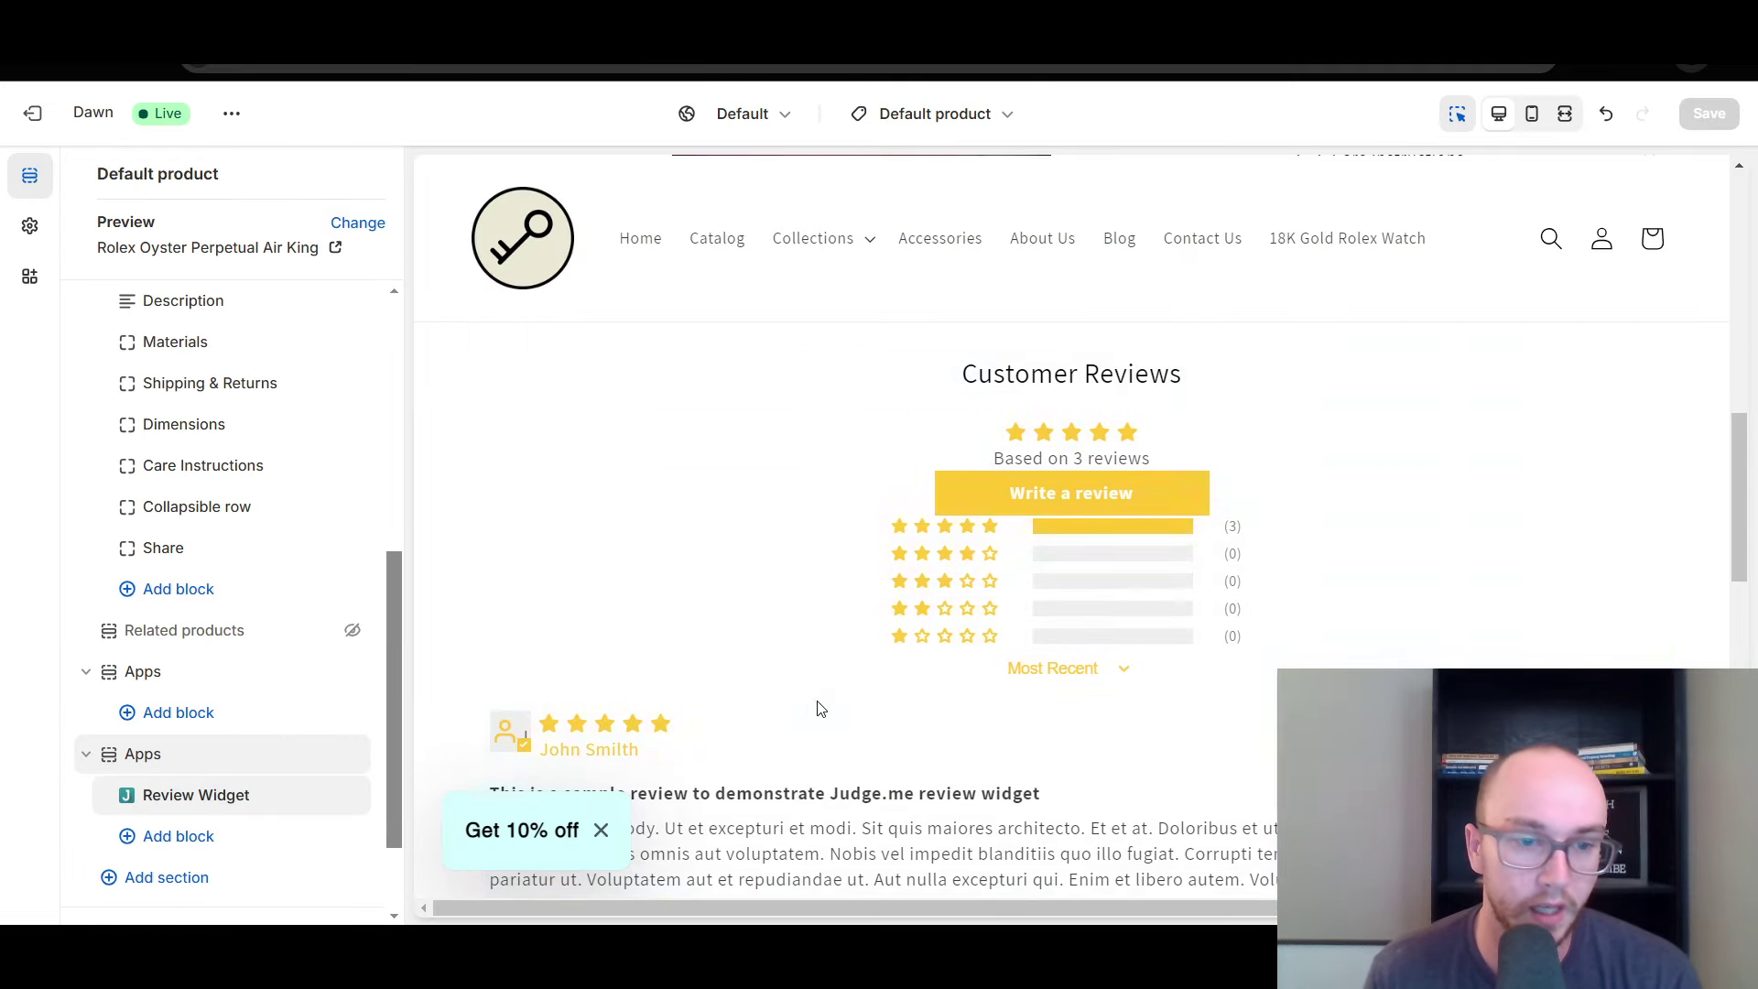
left_click(818, 707)
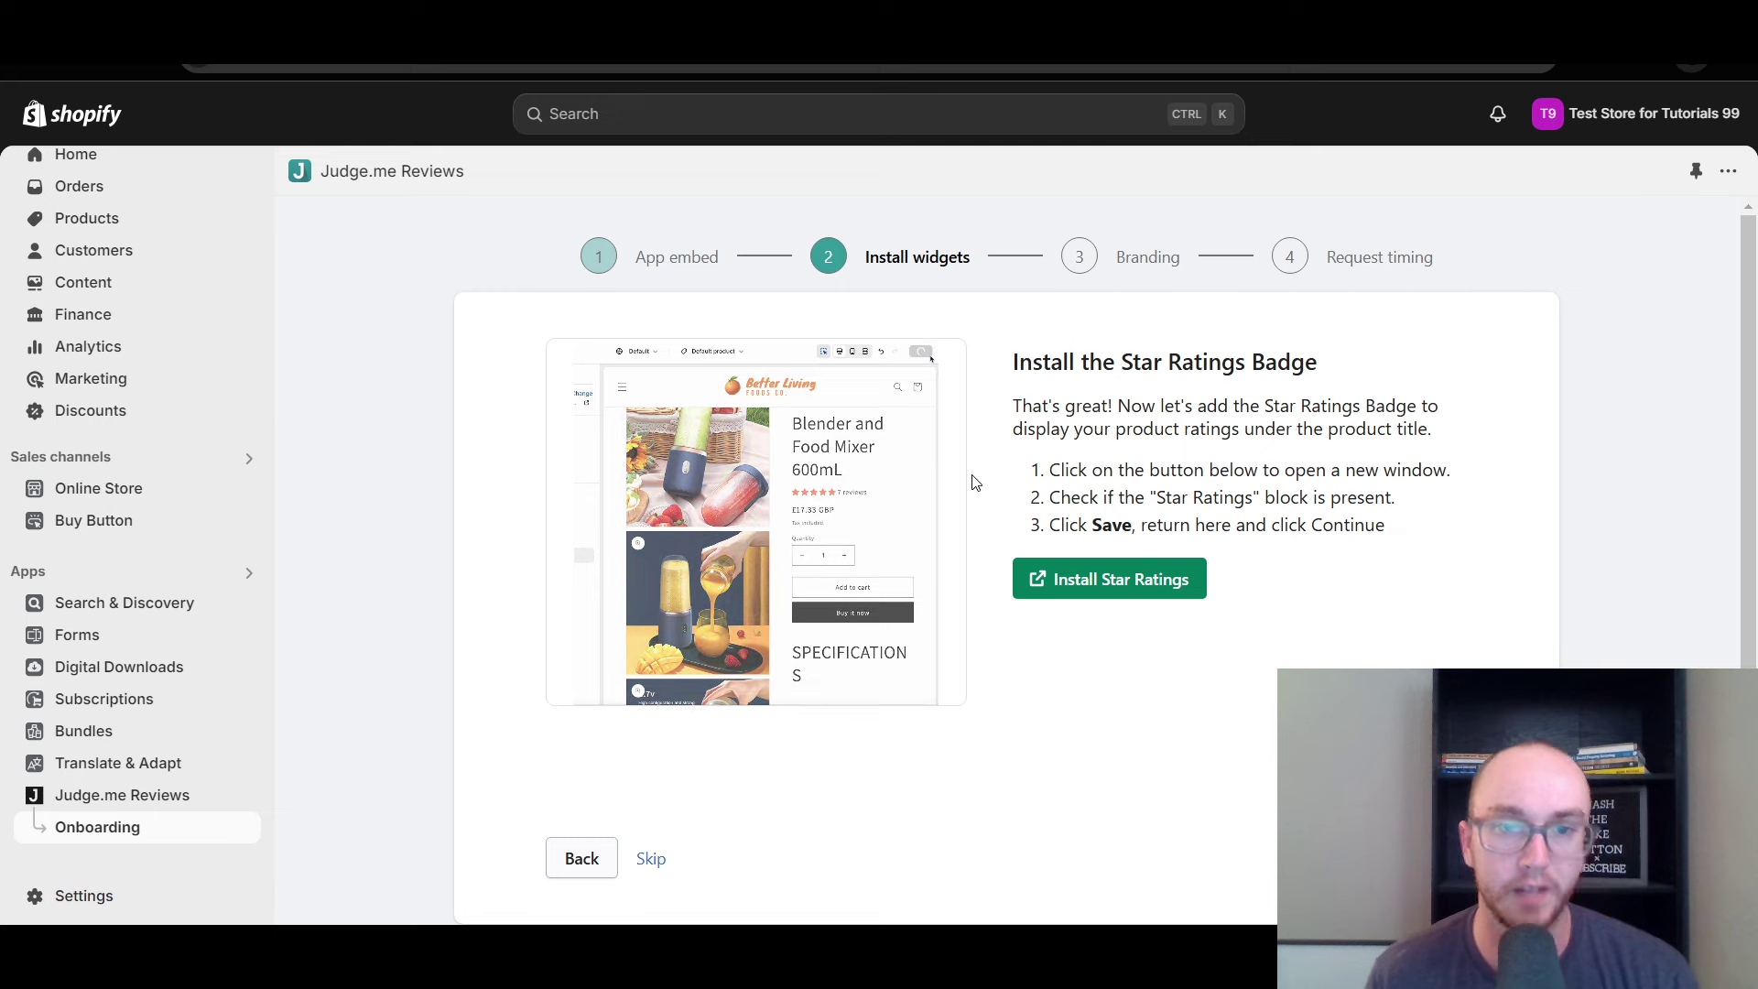
Install the Star Ratings badge and scroll the preview to locate its new block
left_click(1073, 581)
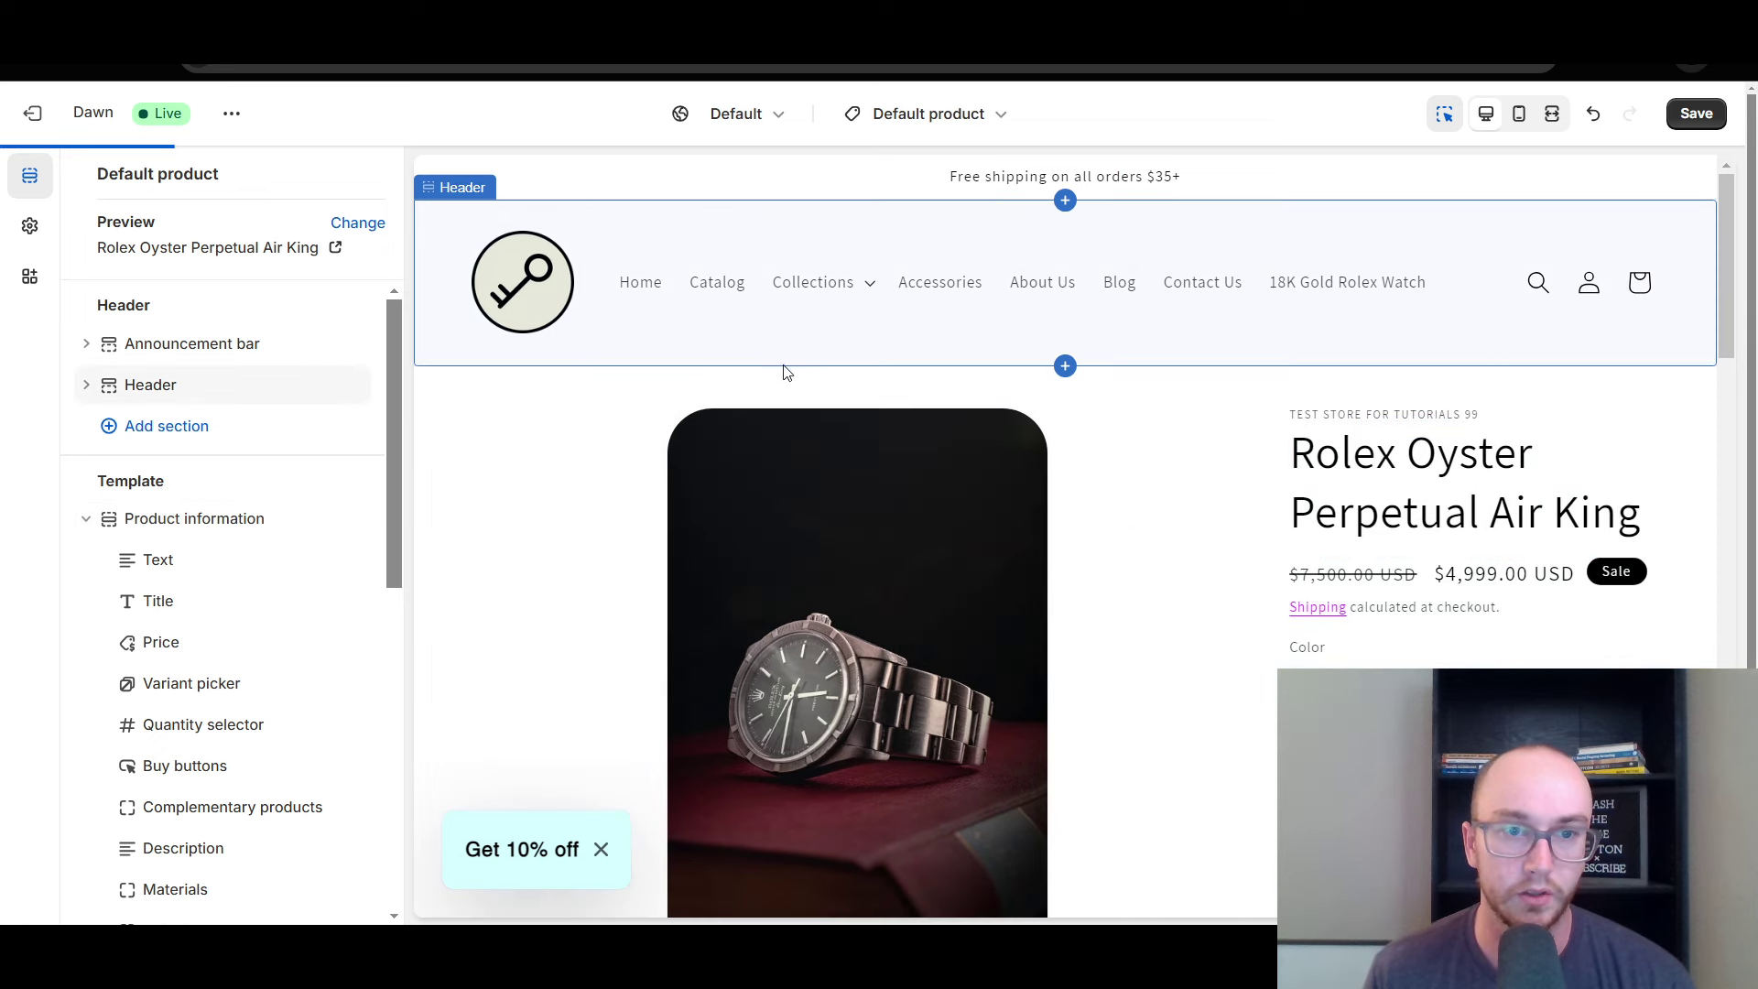
scroll(530, 538, "down", 5)
scroll(1259, 643, "up", 2)
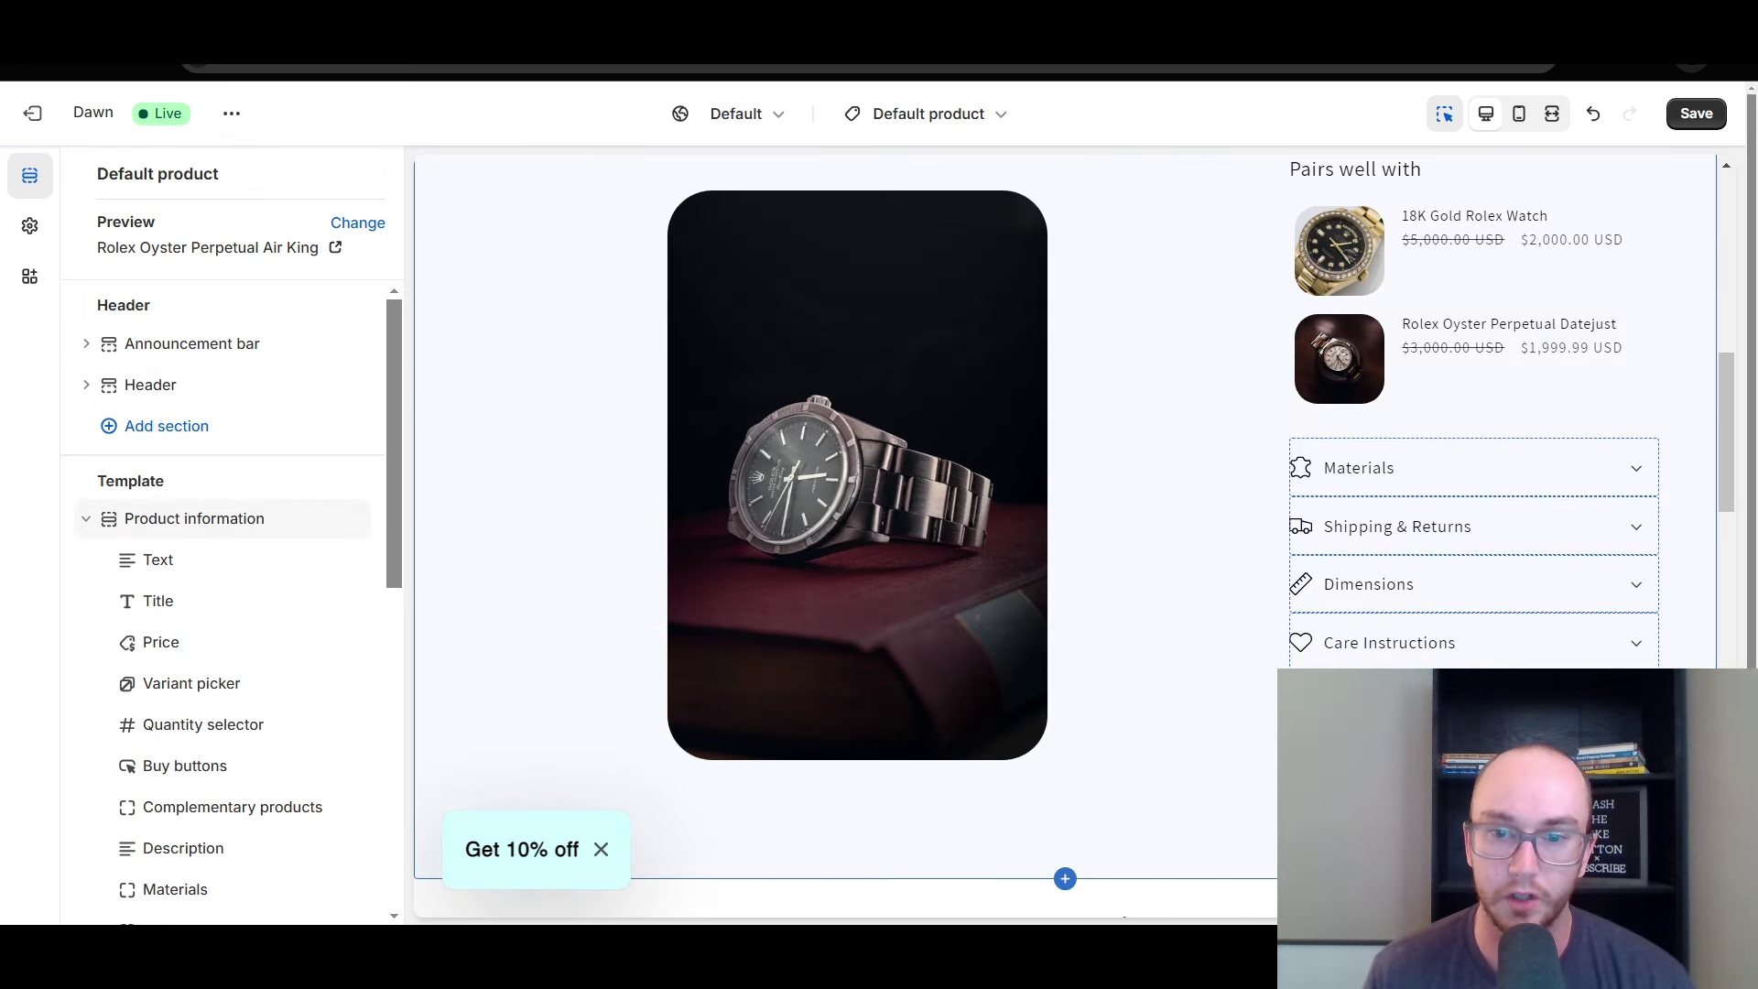
scroll(1616, 651, "down", 3)
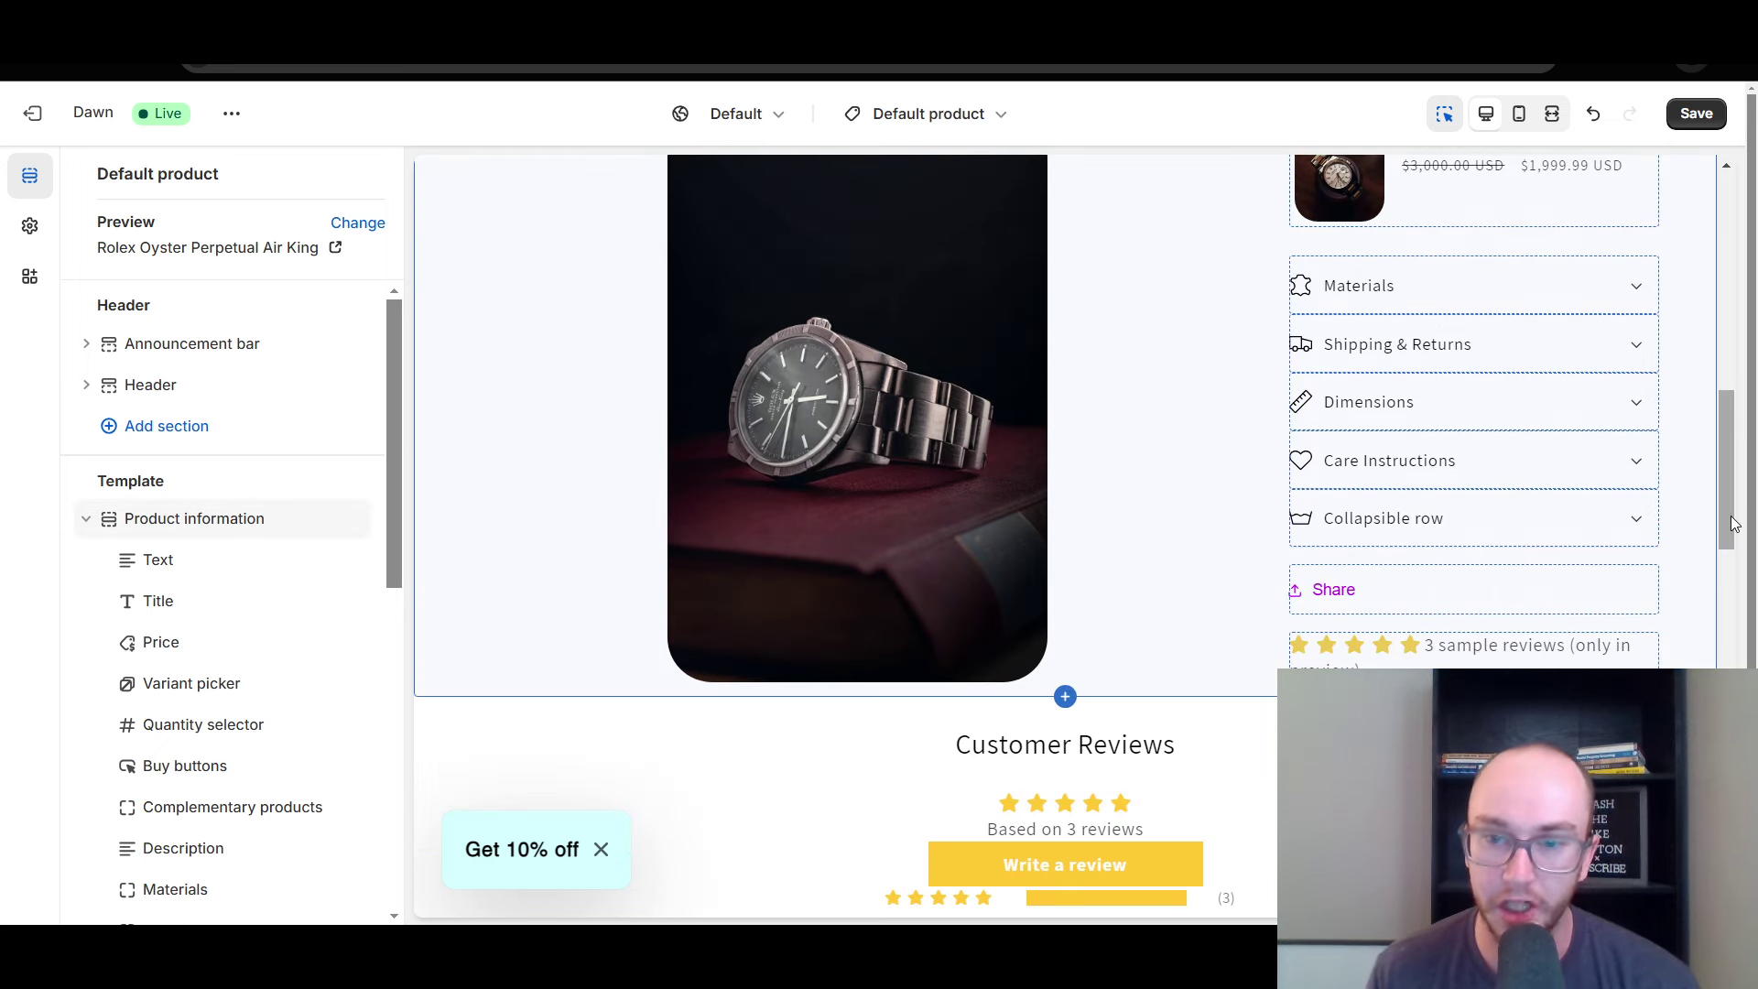
mouse_move(1733, 522)
left_mouse_down()
mouse_move(1737, 291)
mouse_move(1727, 553)
left_mouse_up()
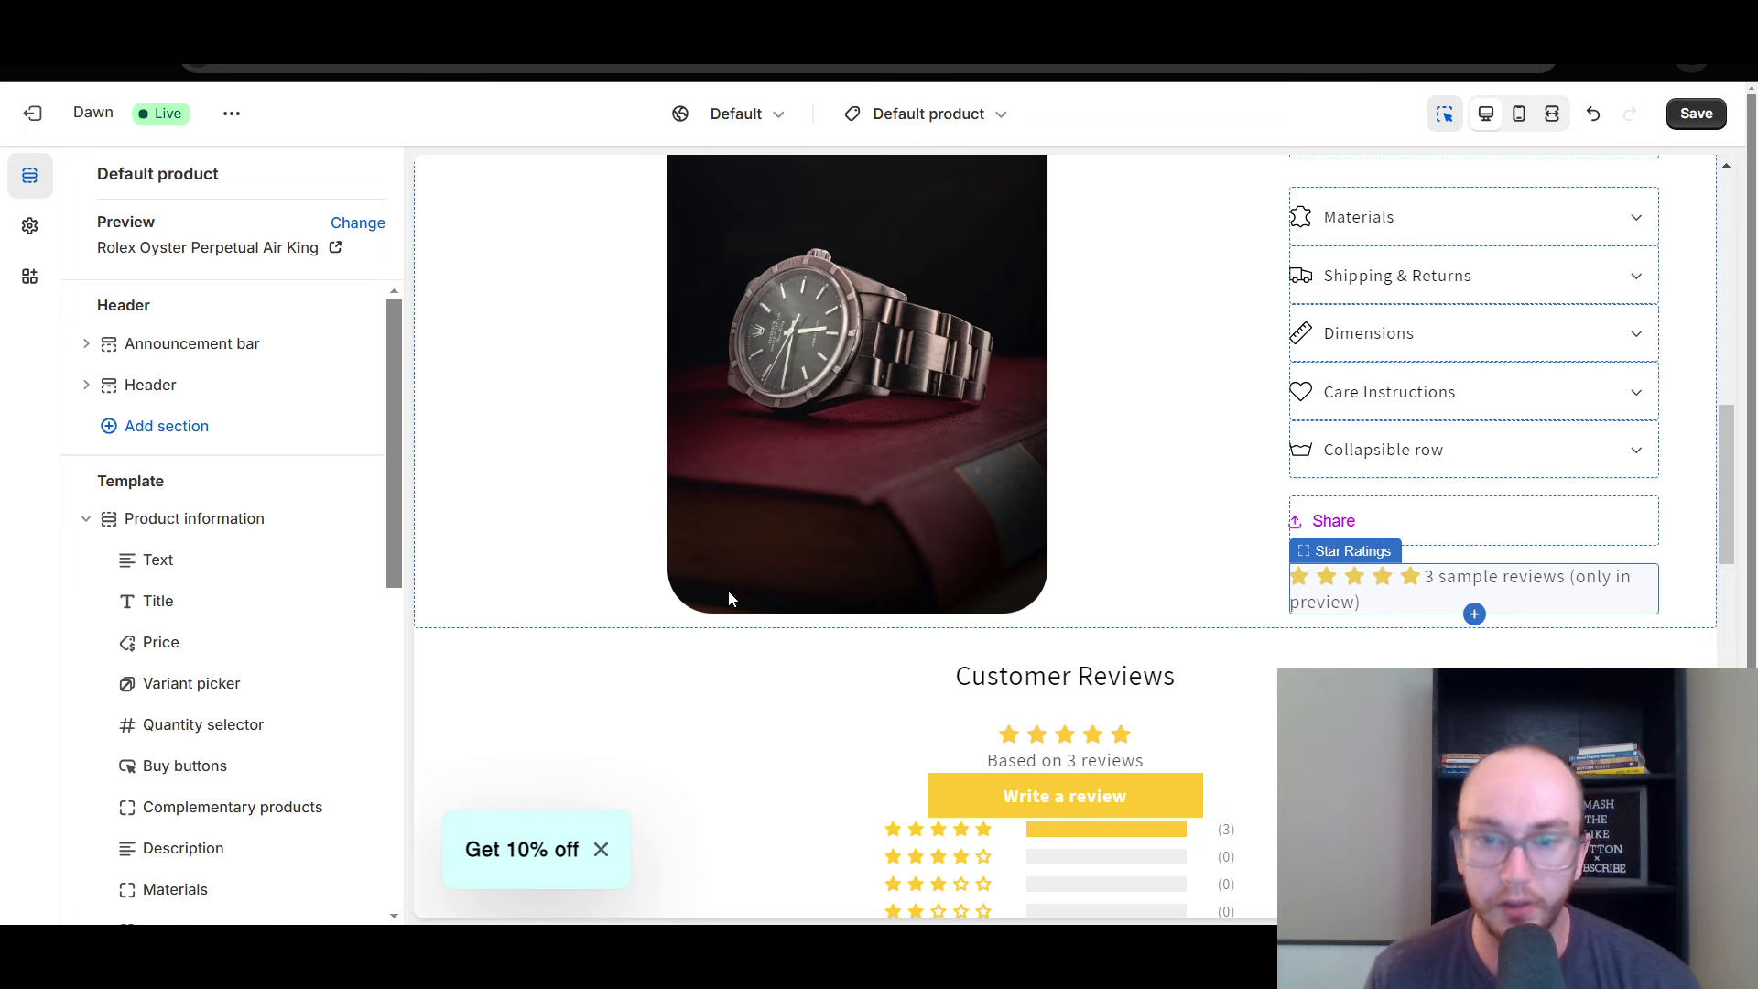
left_click_drag(1721, 509, 1718, 566)
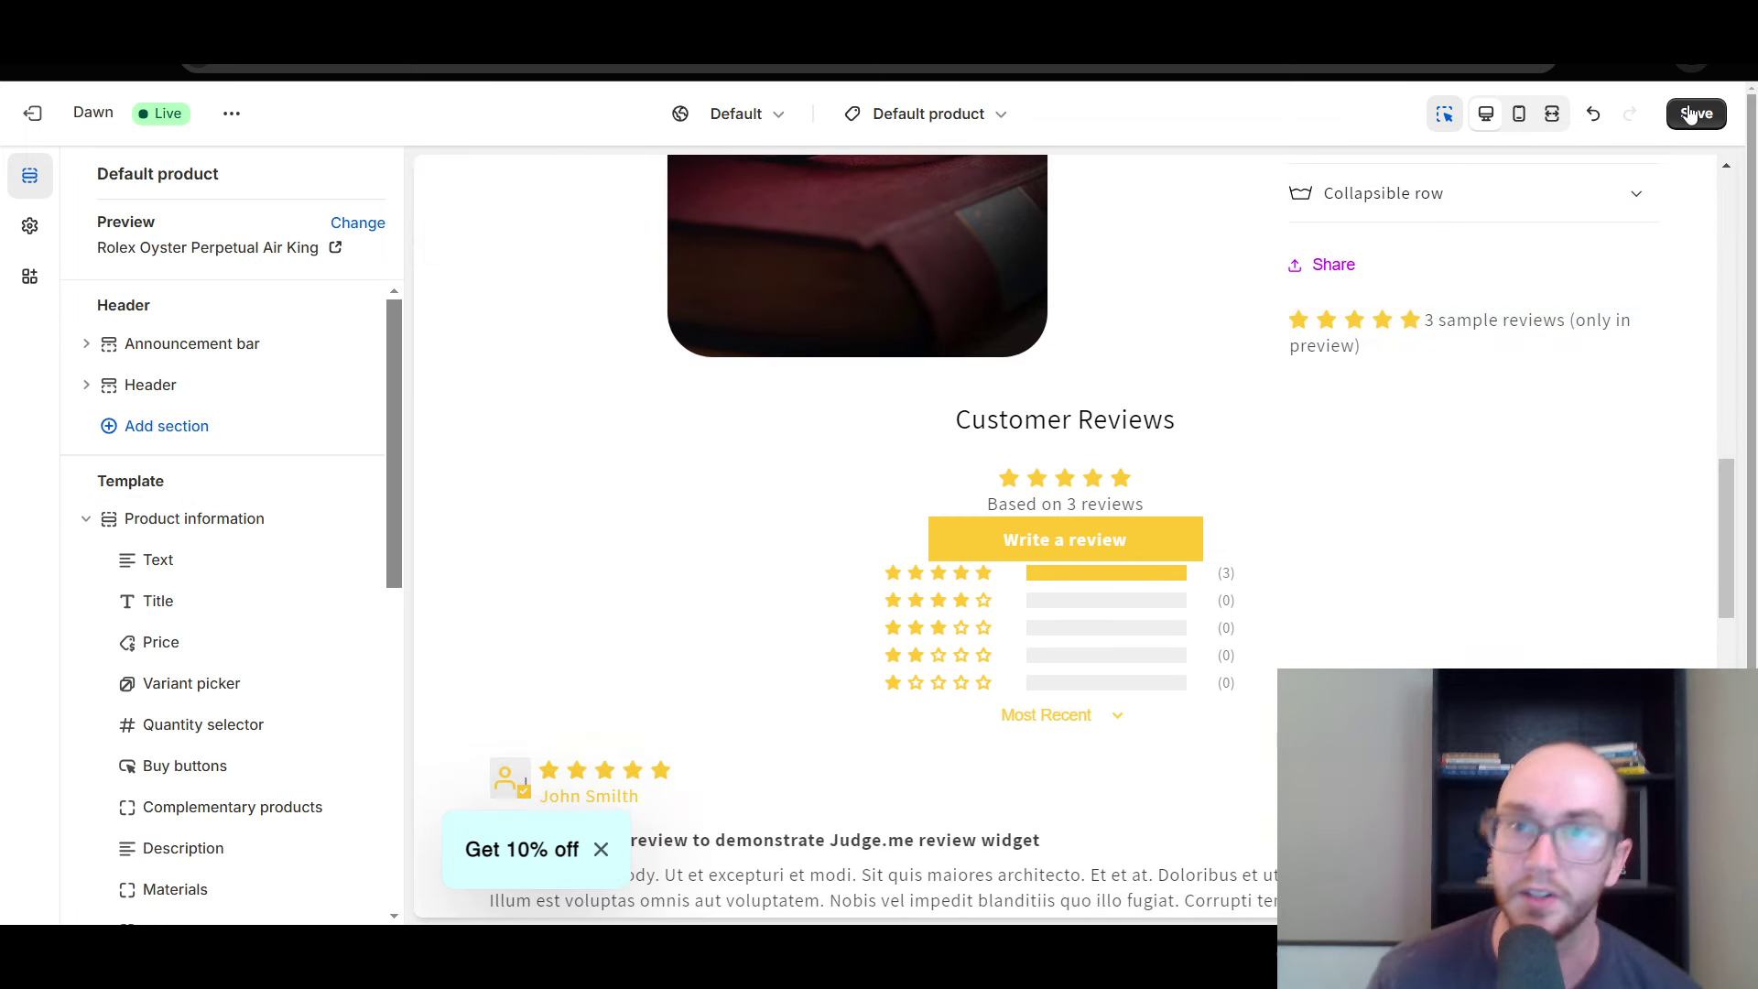
Save the theme with Star Ratings, then refresh the 18K Gold Rolex Watch page and scroll through it
left_click(1709, 113)
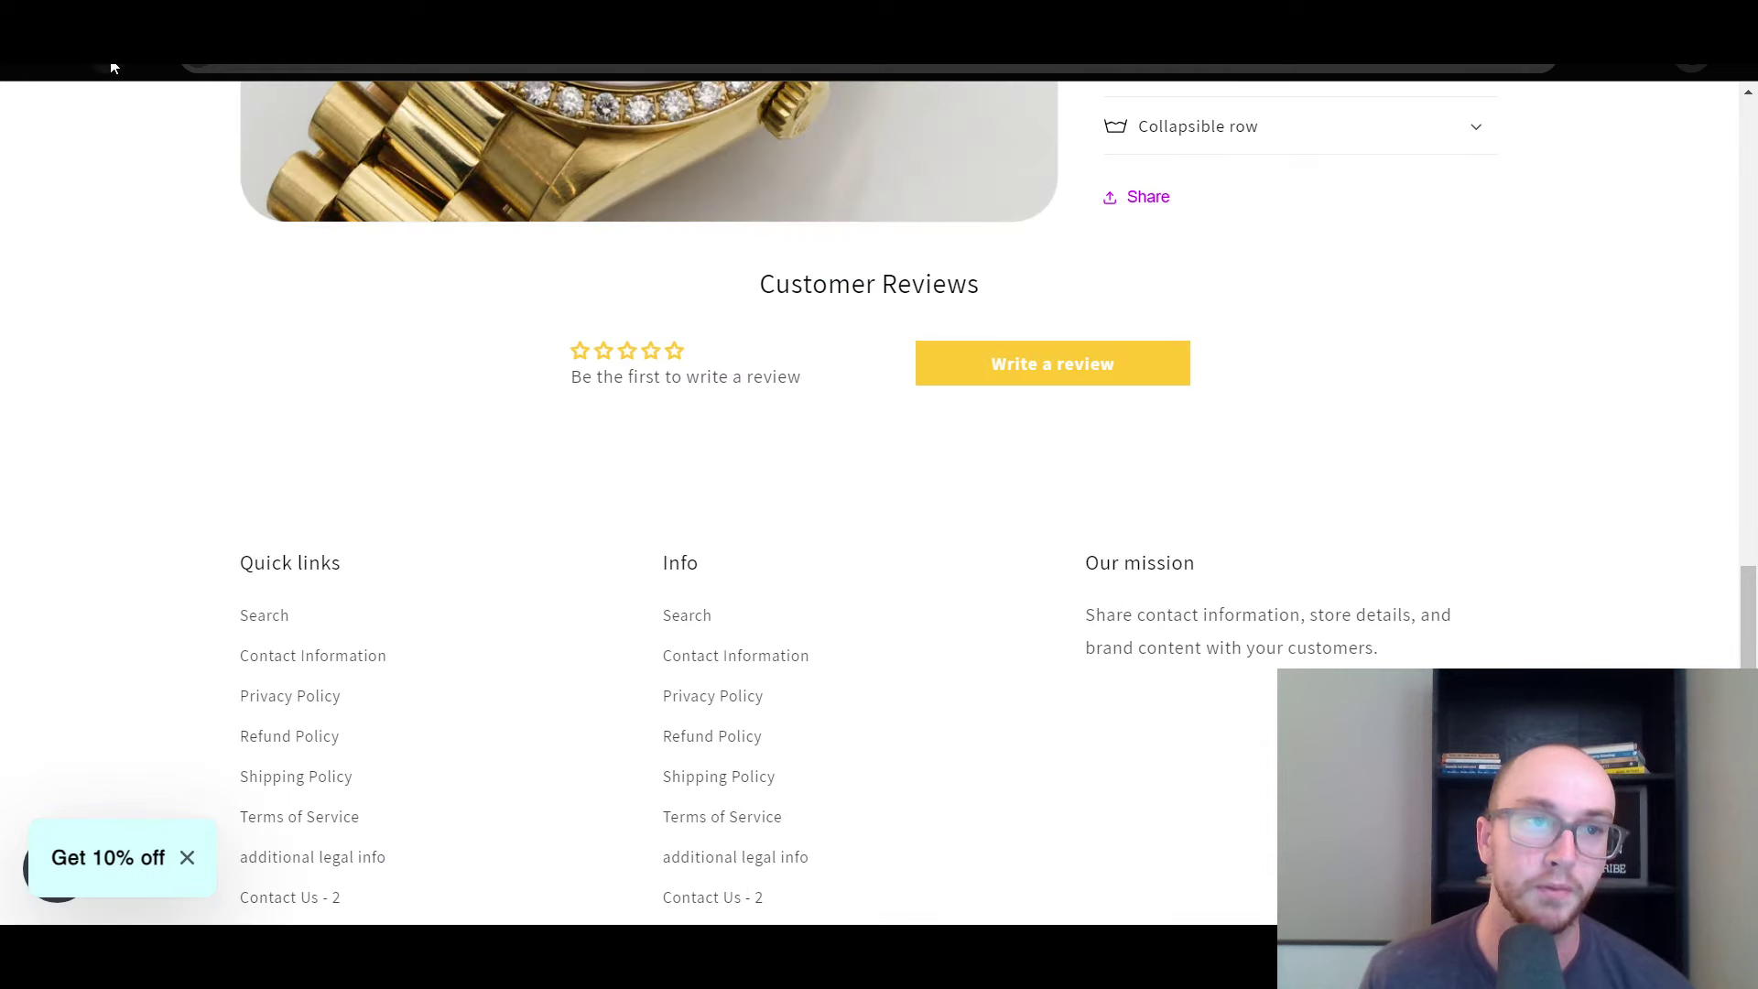
scroll(122, 439, "up", 3)
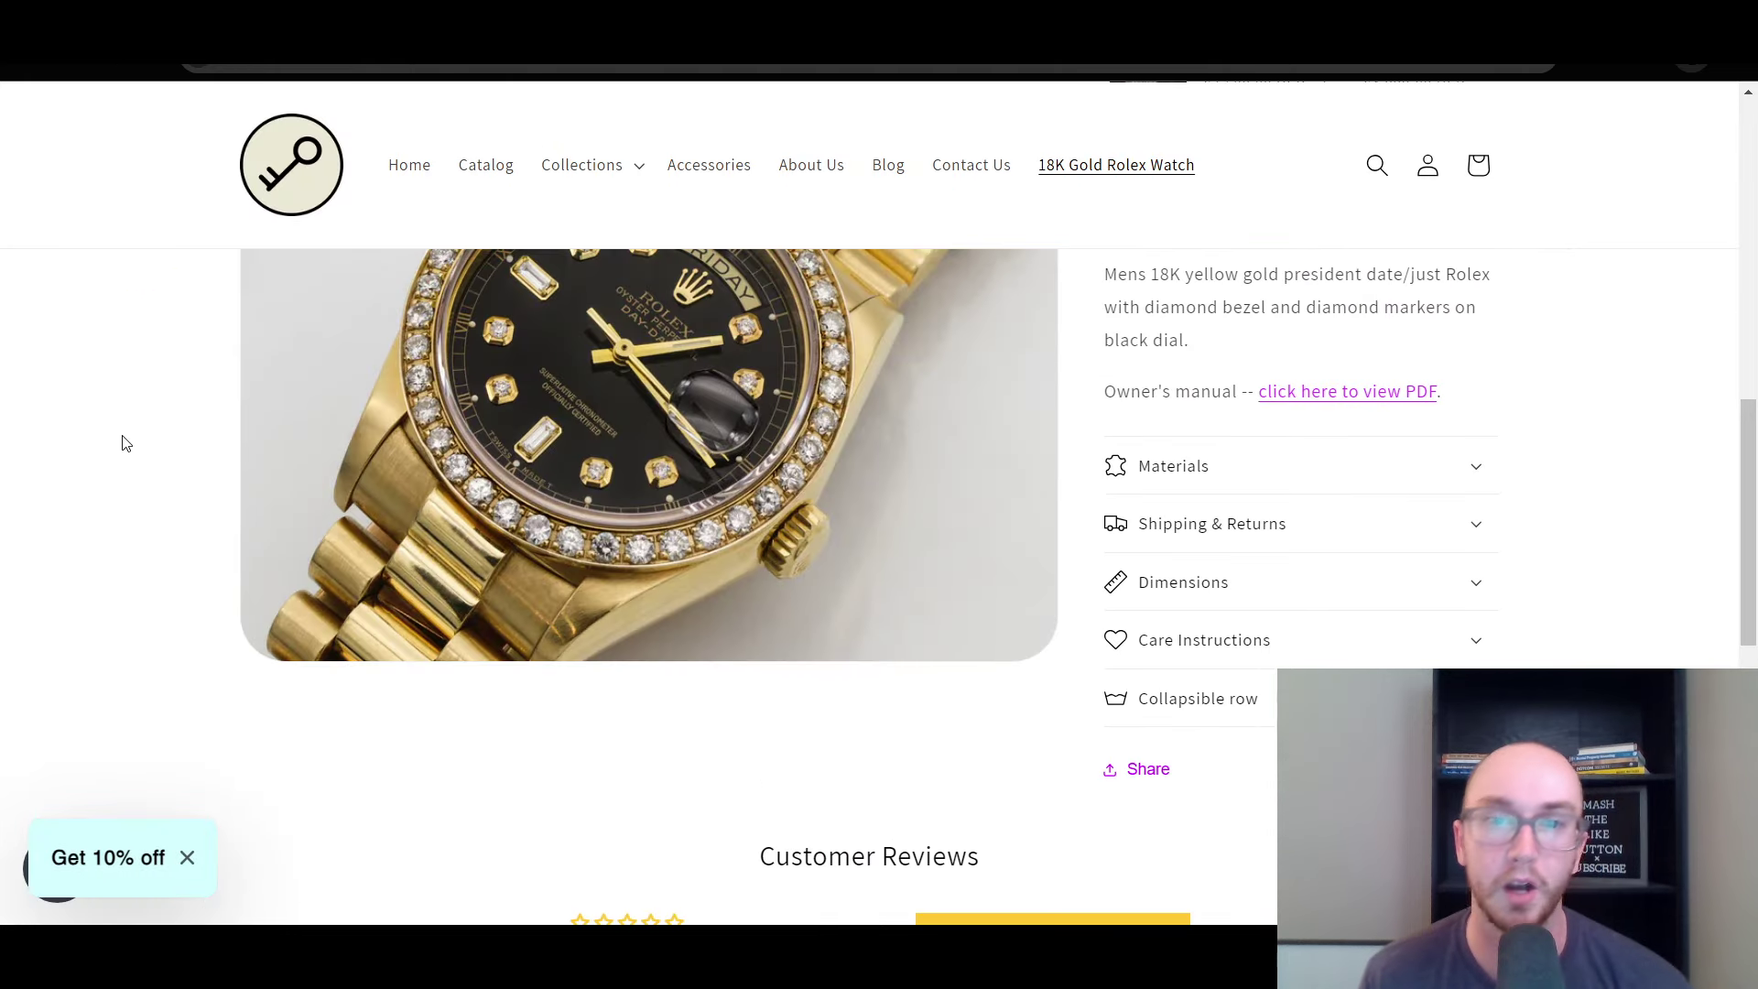
key("F5")
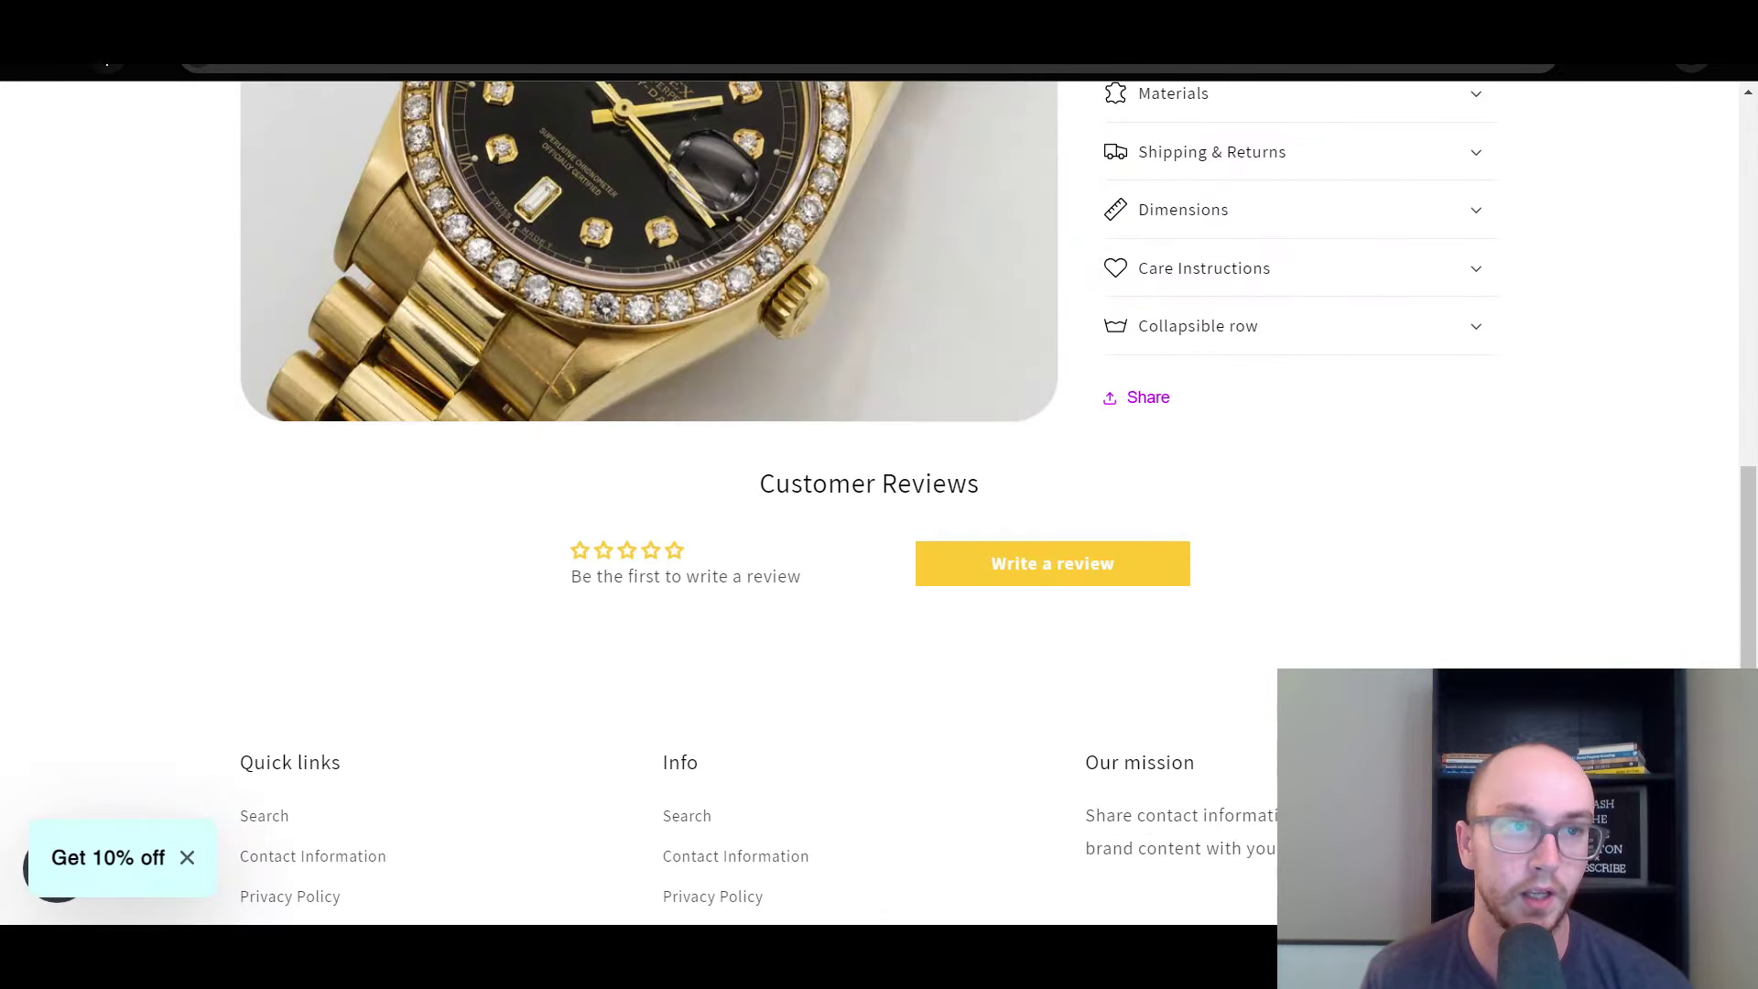
key("F5")
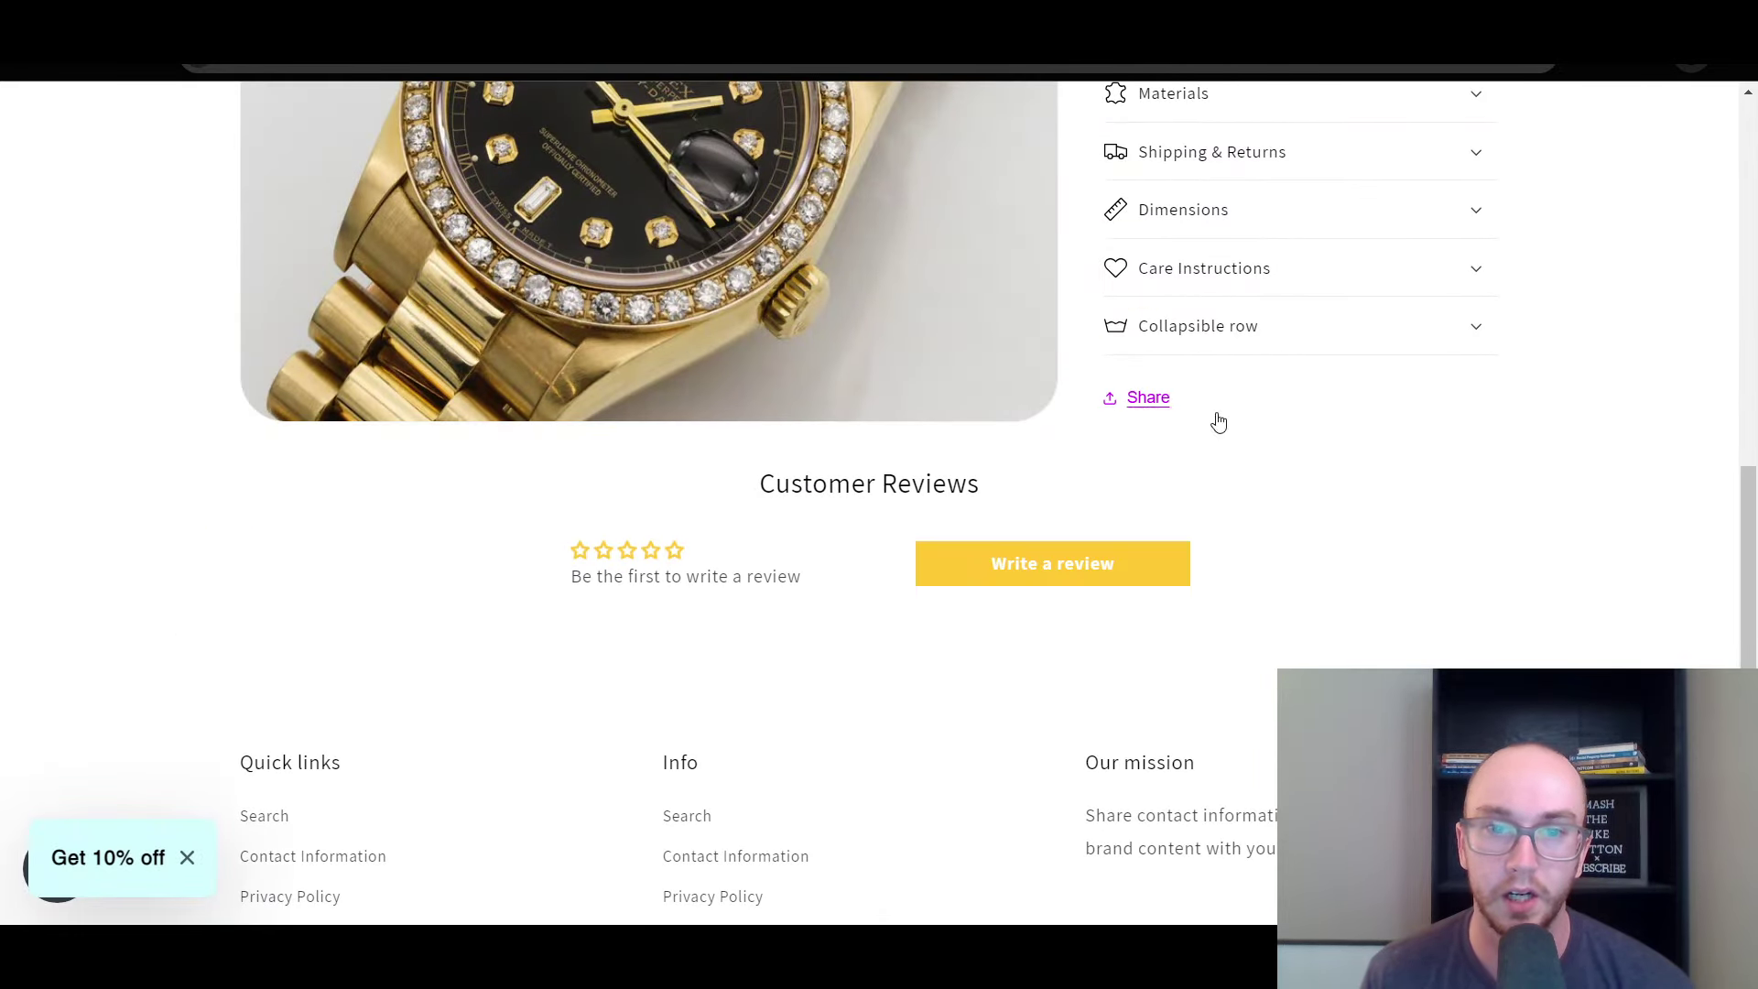
scroll(1282, 440, "up", 10)
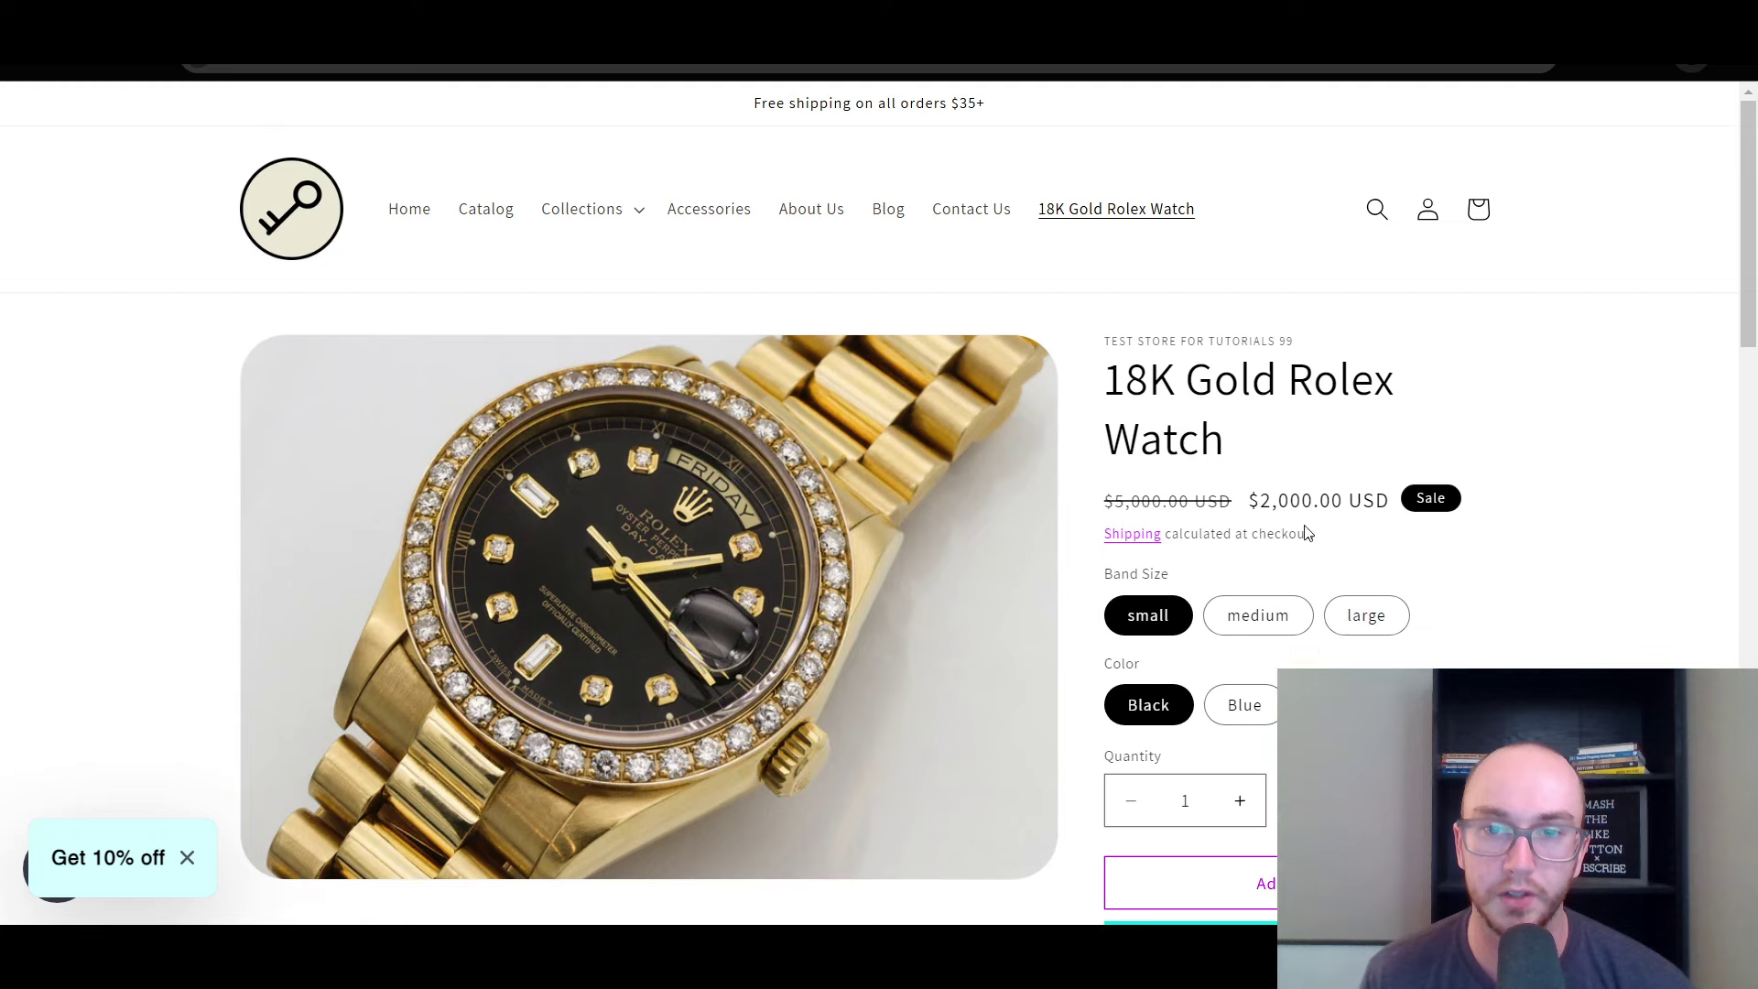
scroll(1307, 533, "down", 10)
scroll(1194, 758, "down", 5)
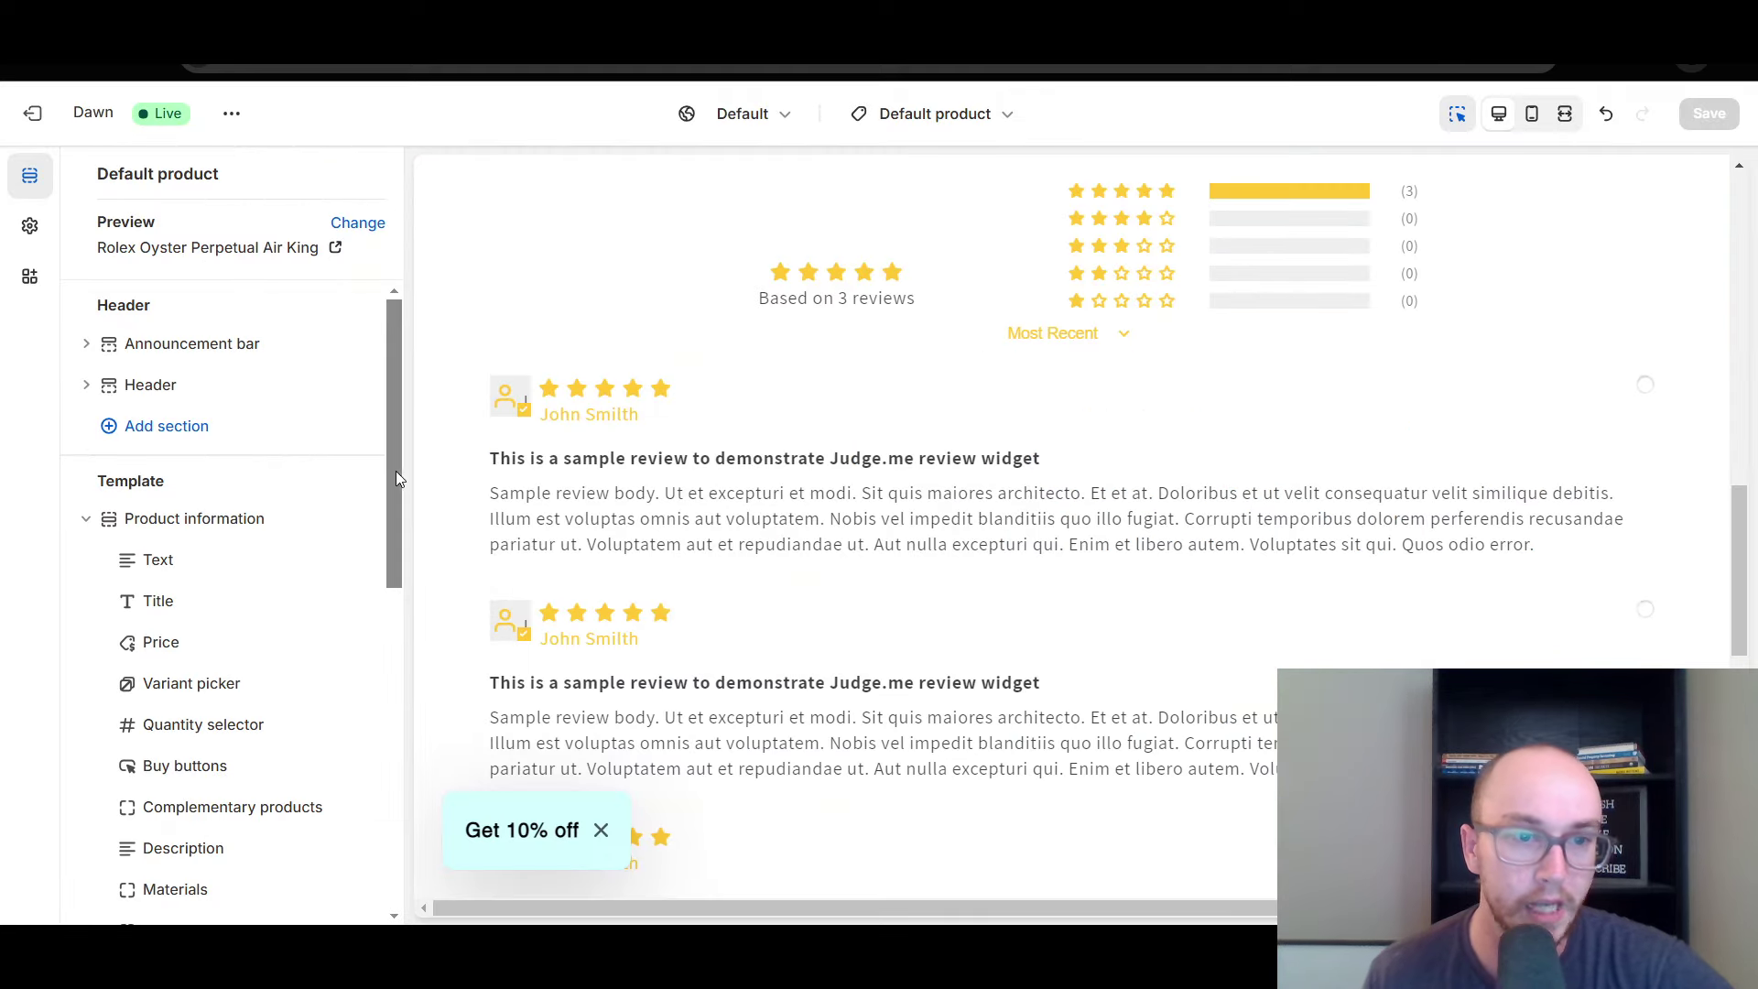
Drag the Star Ratings block directly under Title in the Default product template and save
left_click_drag(396, 476, 399, 498)
scroll(778, 618, "up", 8)
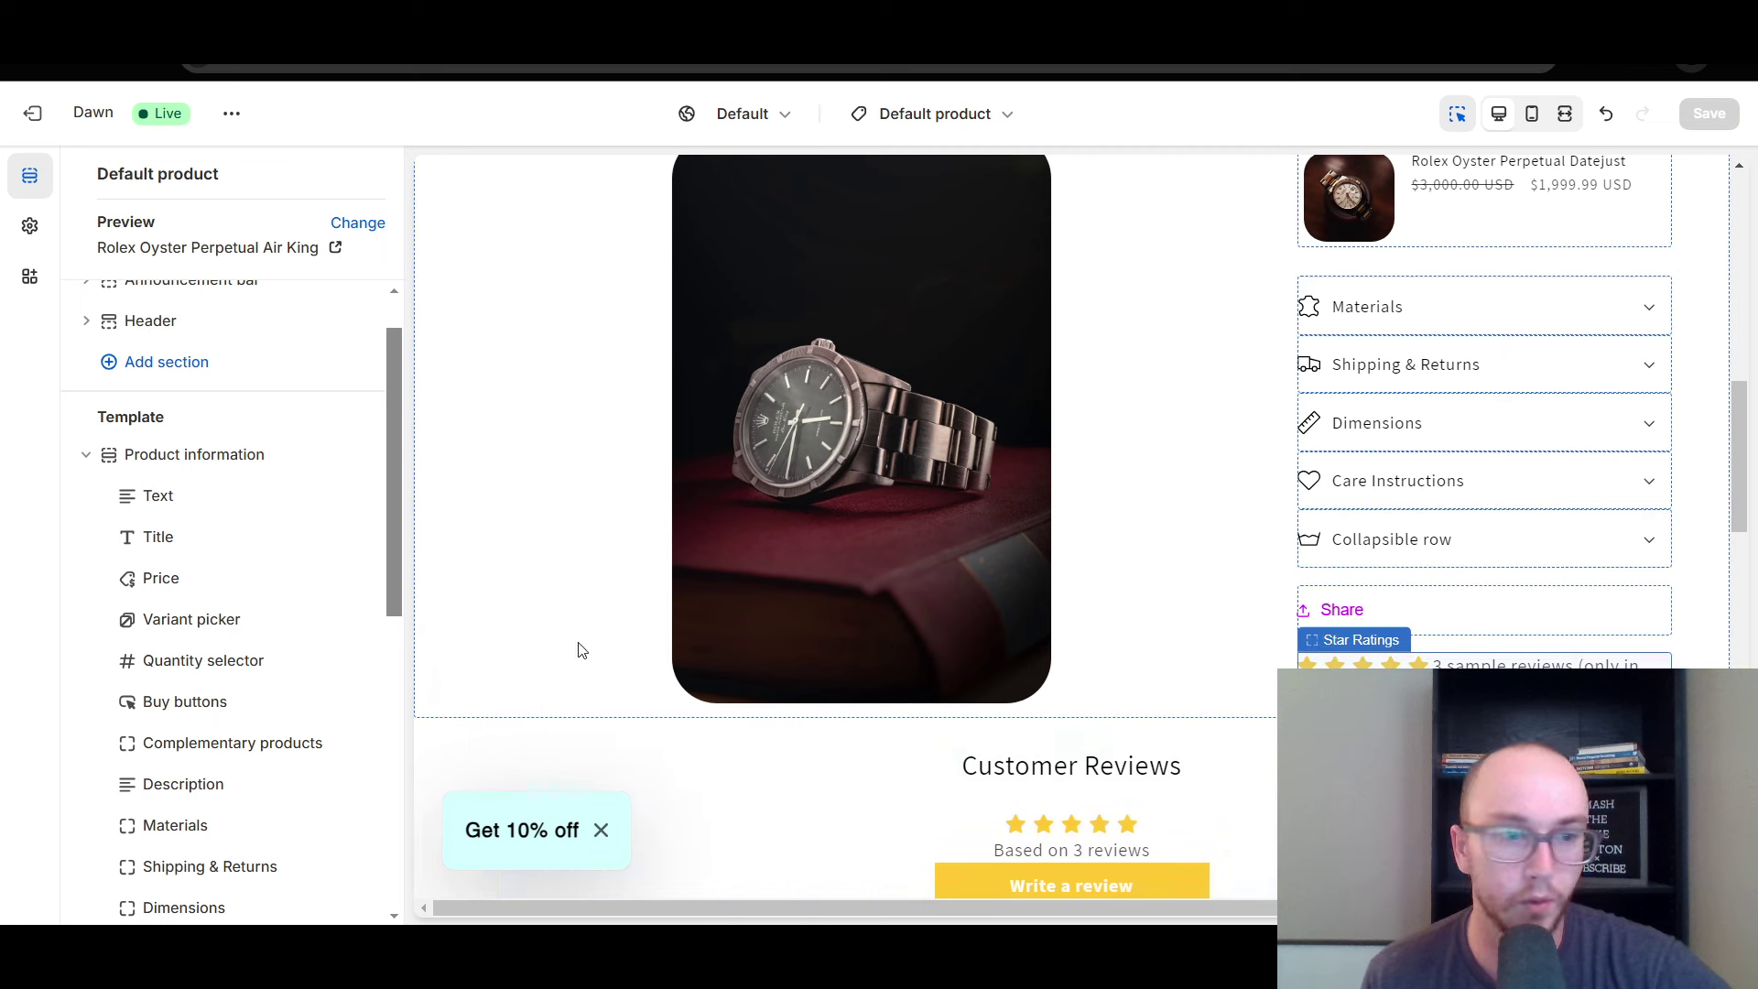
left_click_drag(392, 607, 396, 633)
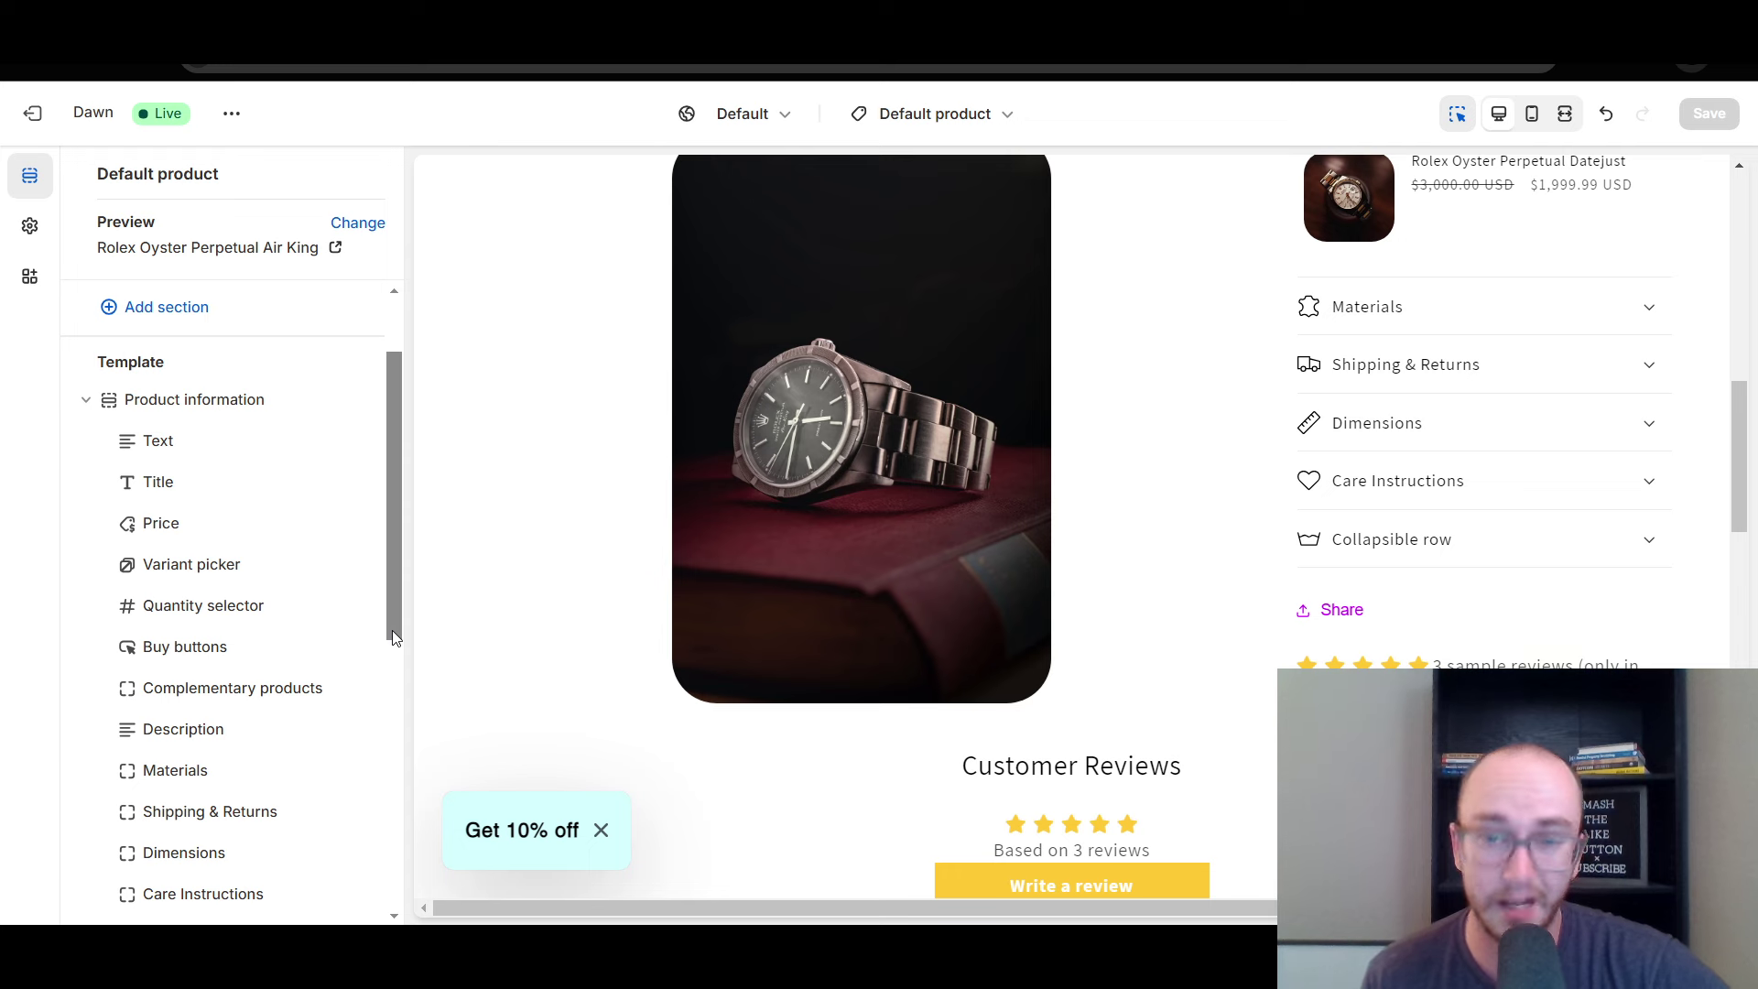
left_click_drag(391, 637, 394, 806)
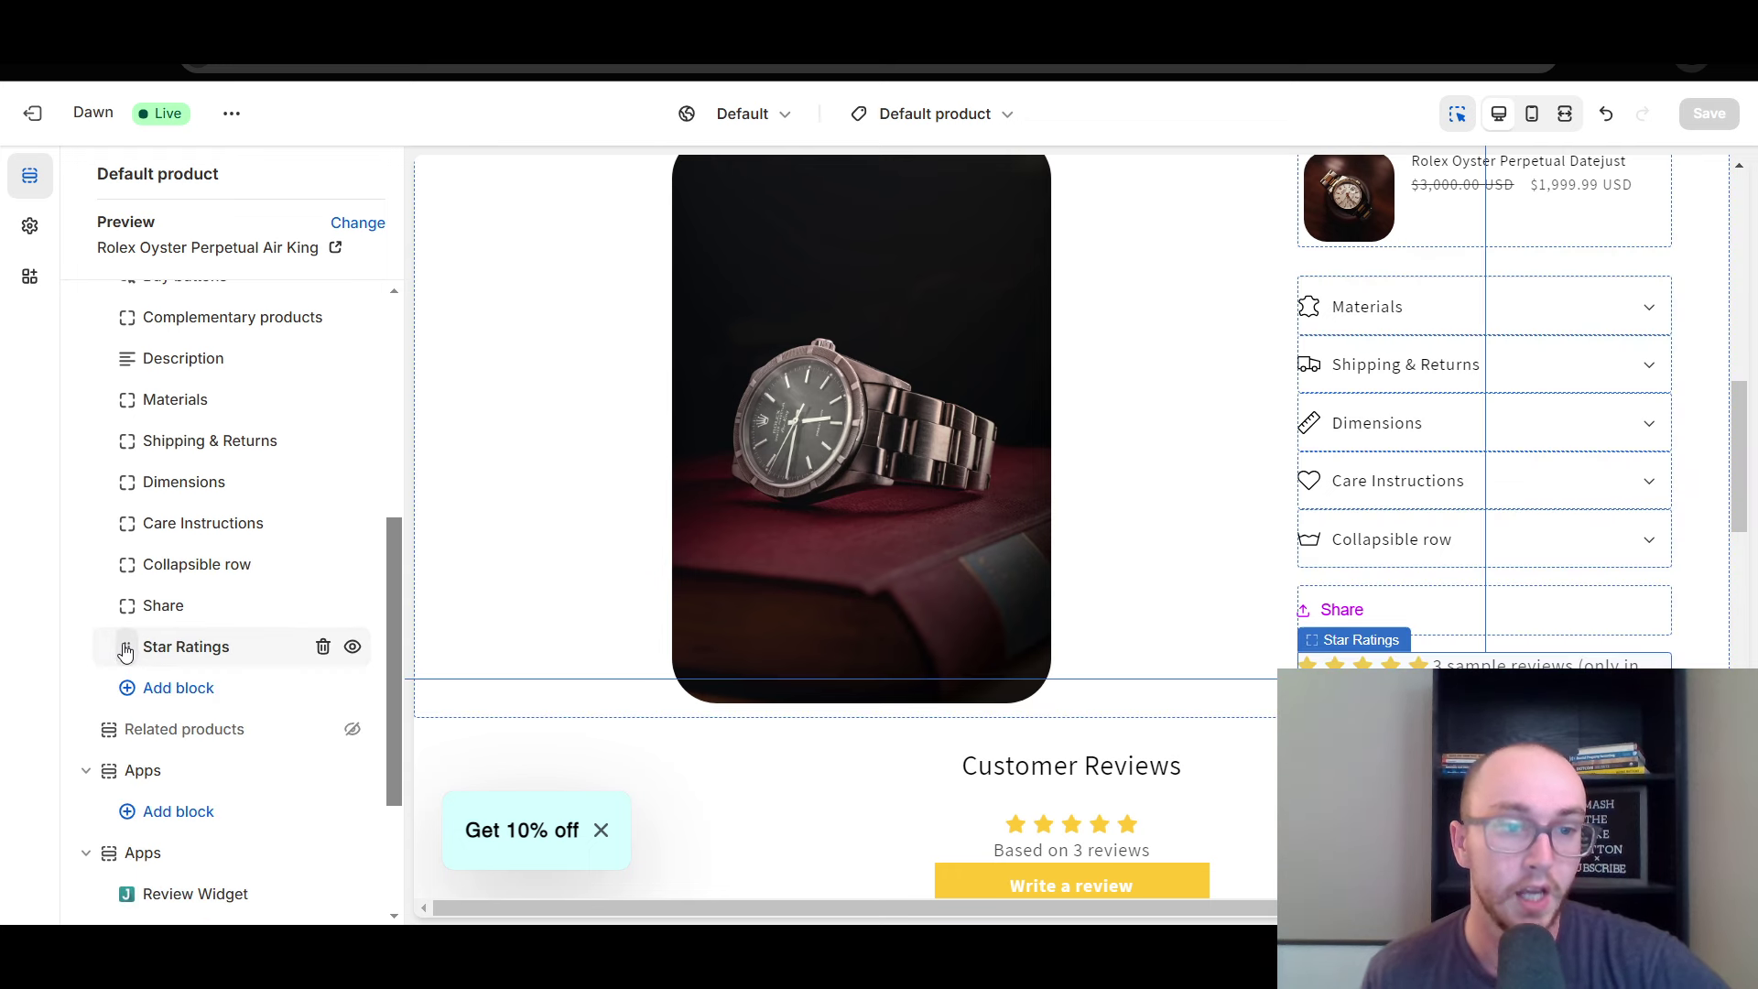
mouse_move(121, 651)
left_mouse_down()
mouse_move(128, 339)
mouse_move(147, 678)
mouse_move(148, 653)
left_mouse_up()
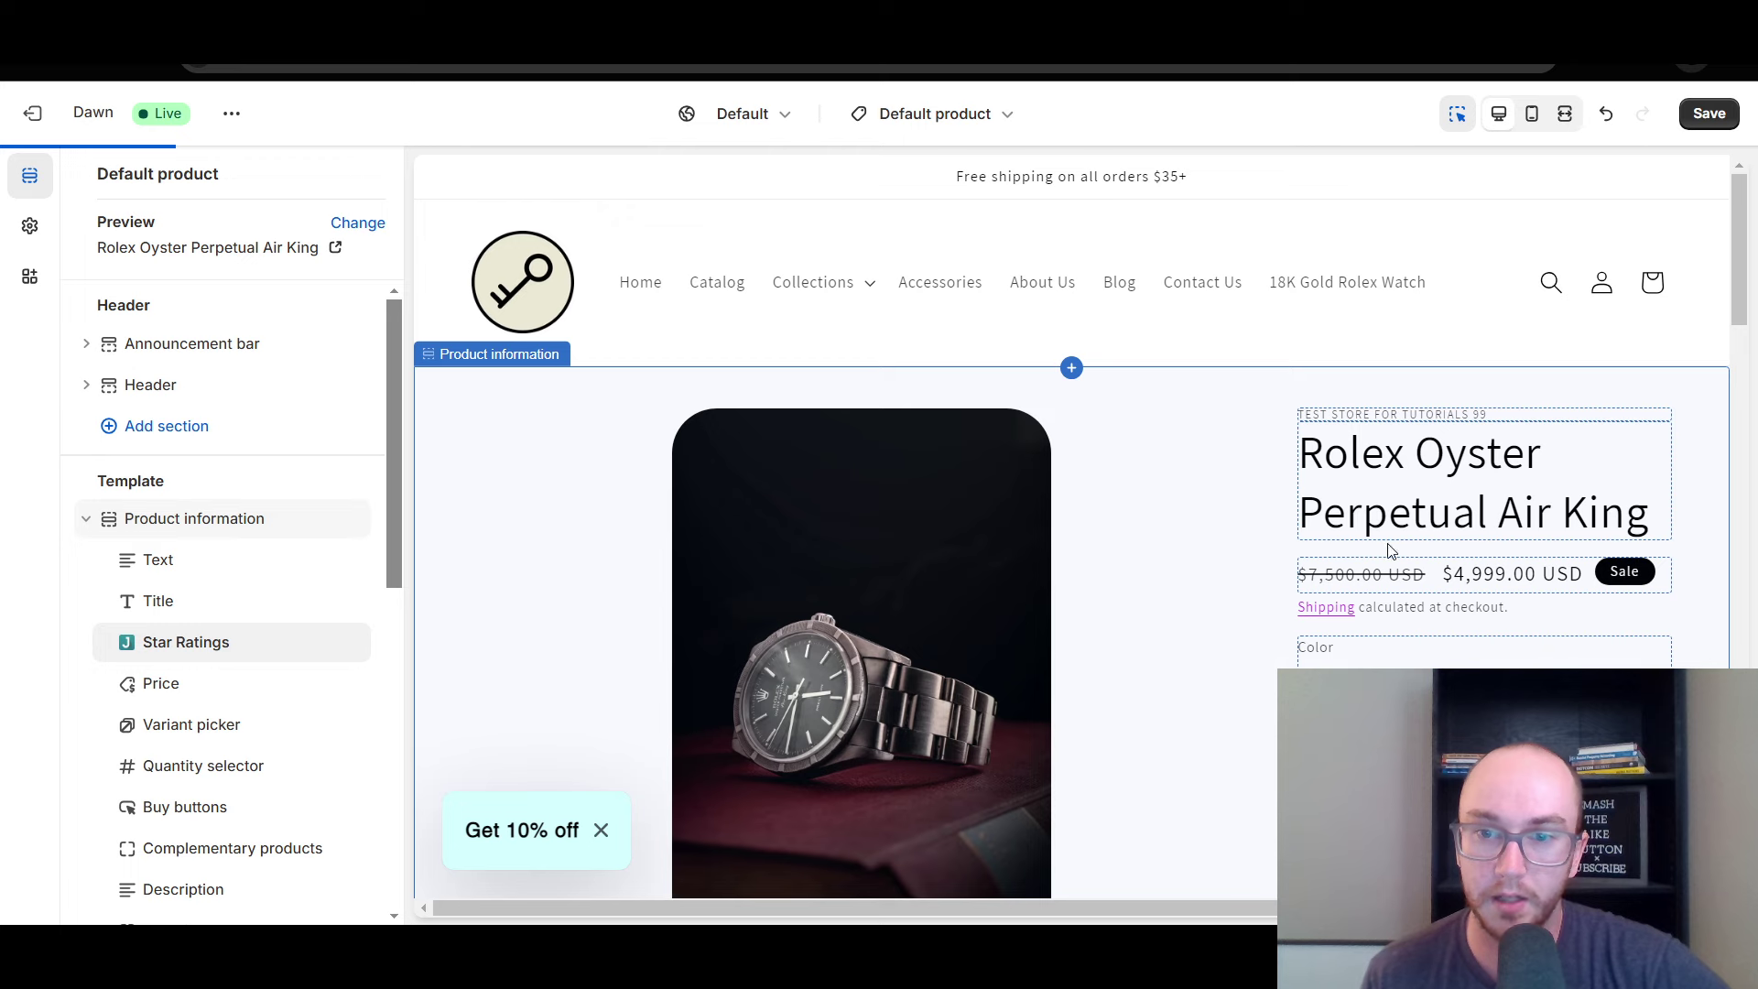
left_click(1708, 114)
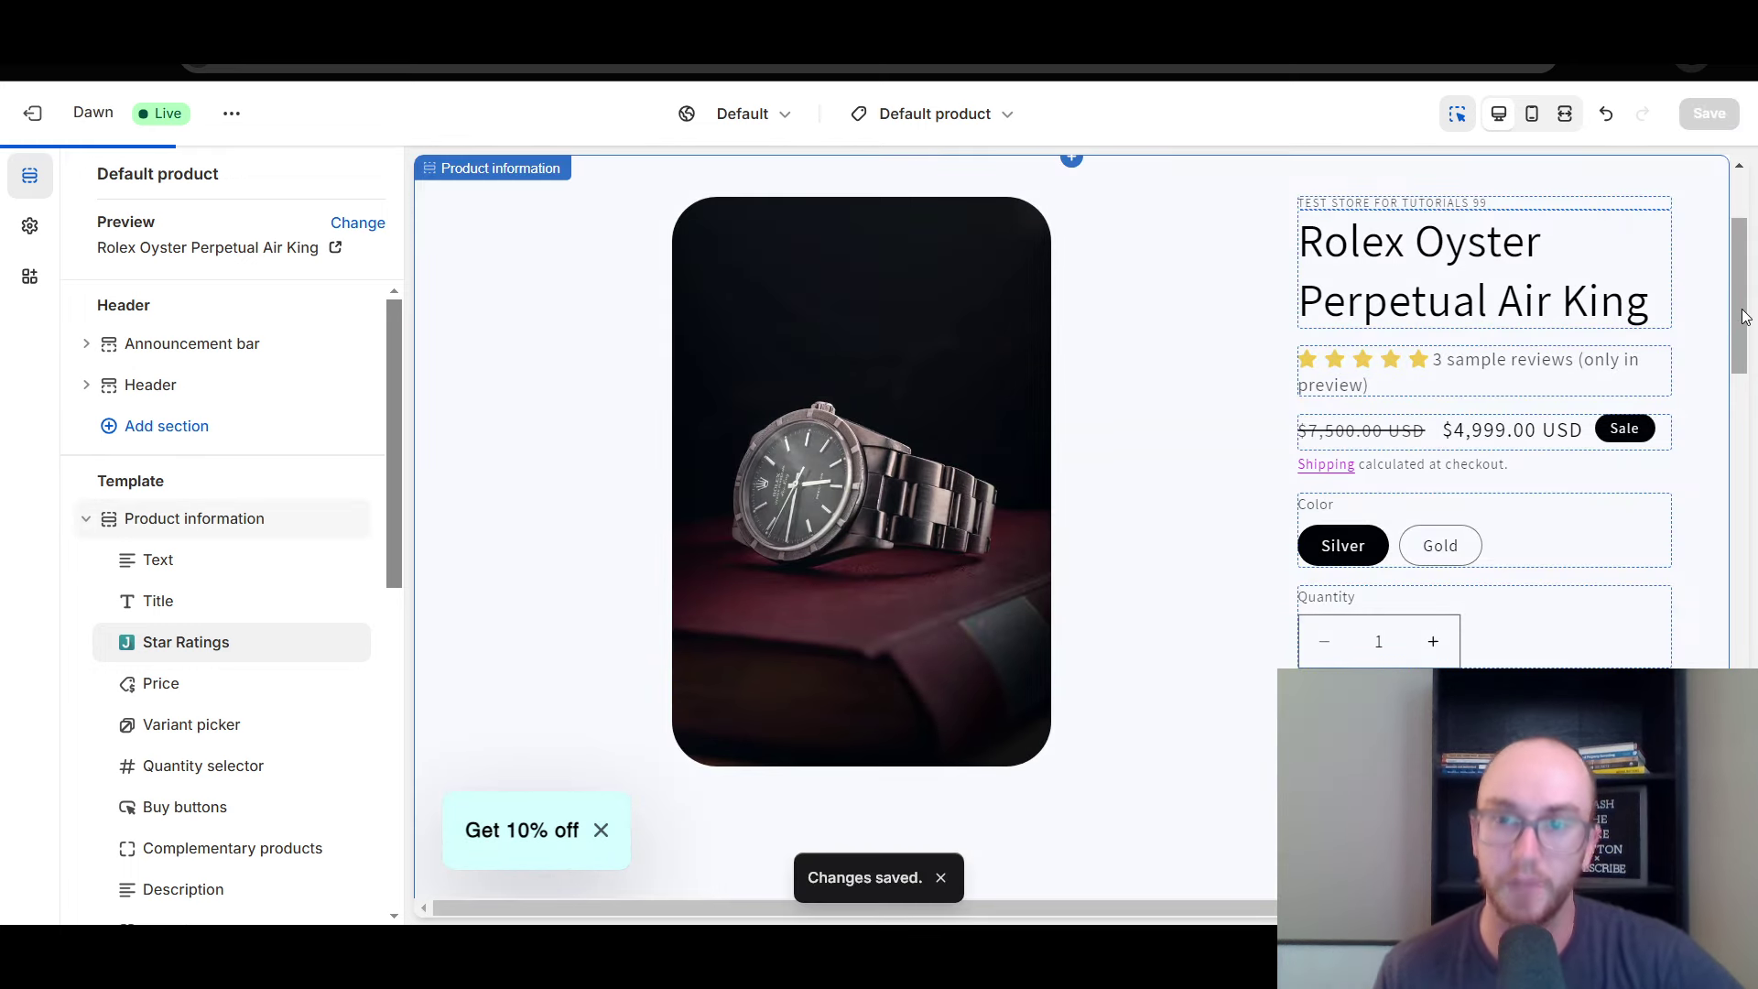
left_click_drag(1744, 316, 1744, 324)
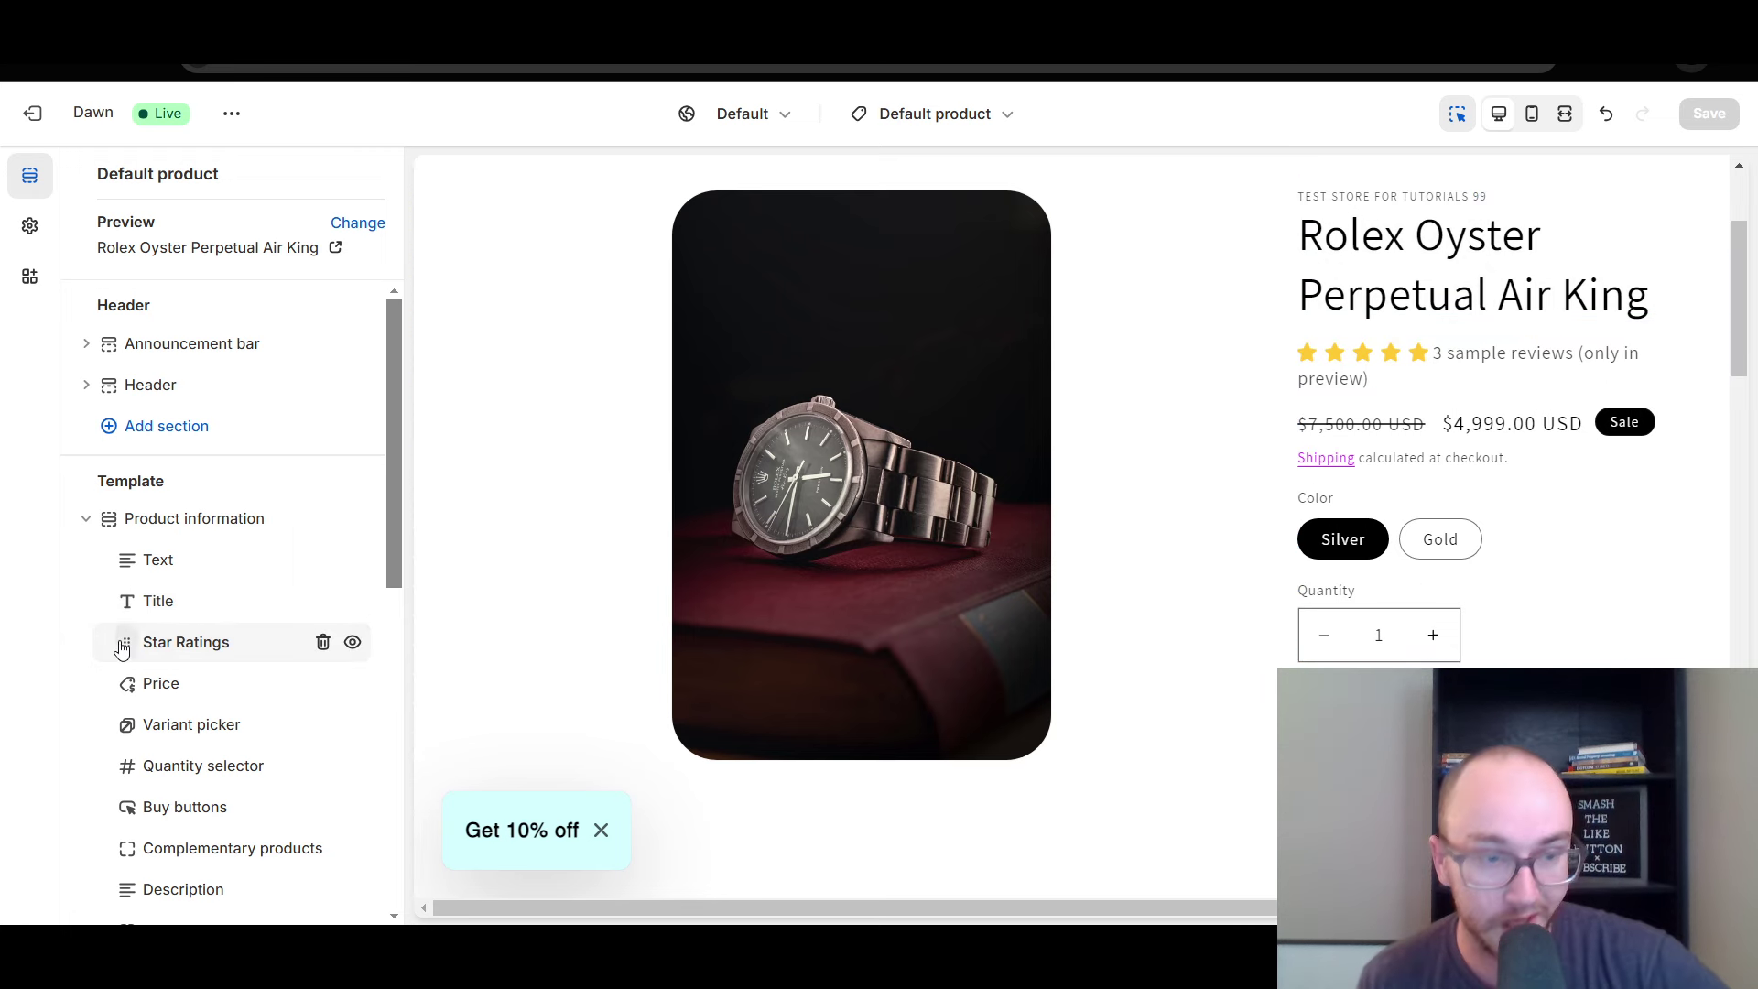
left_click(86, 521)
left_click(86, 522)
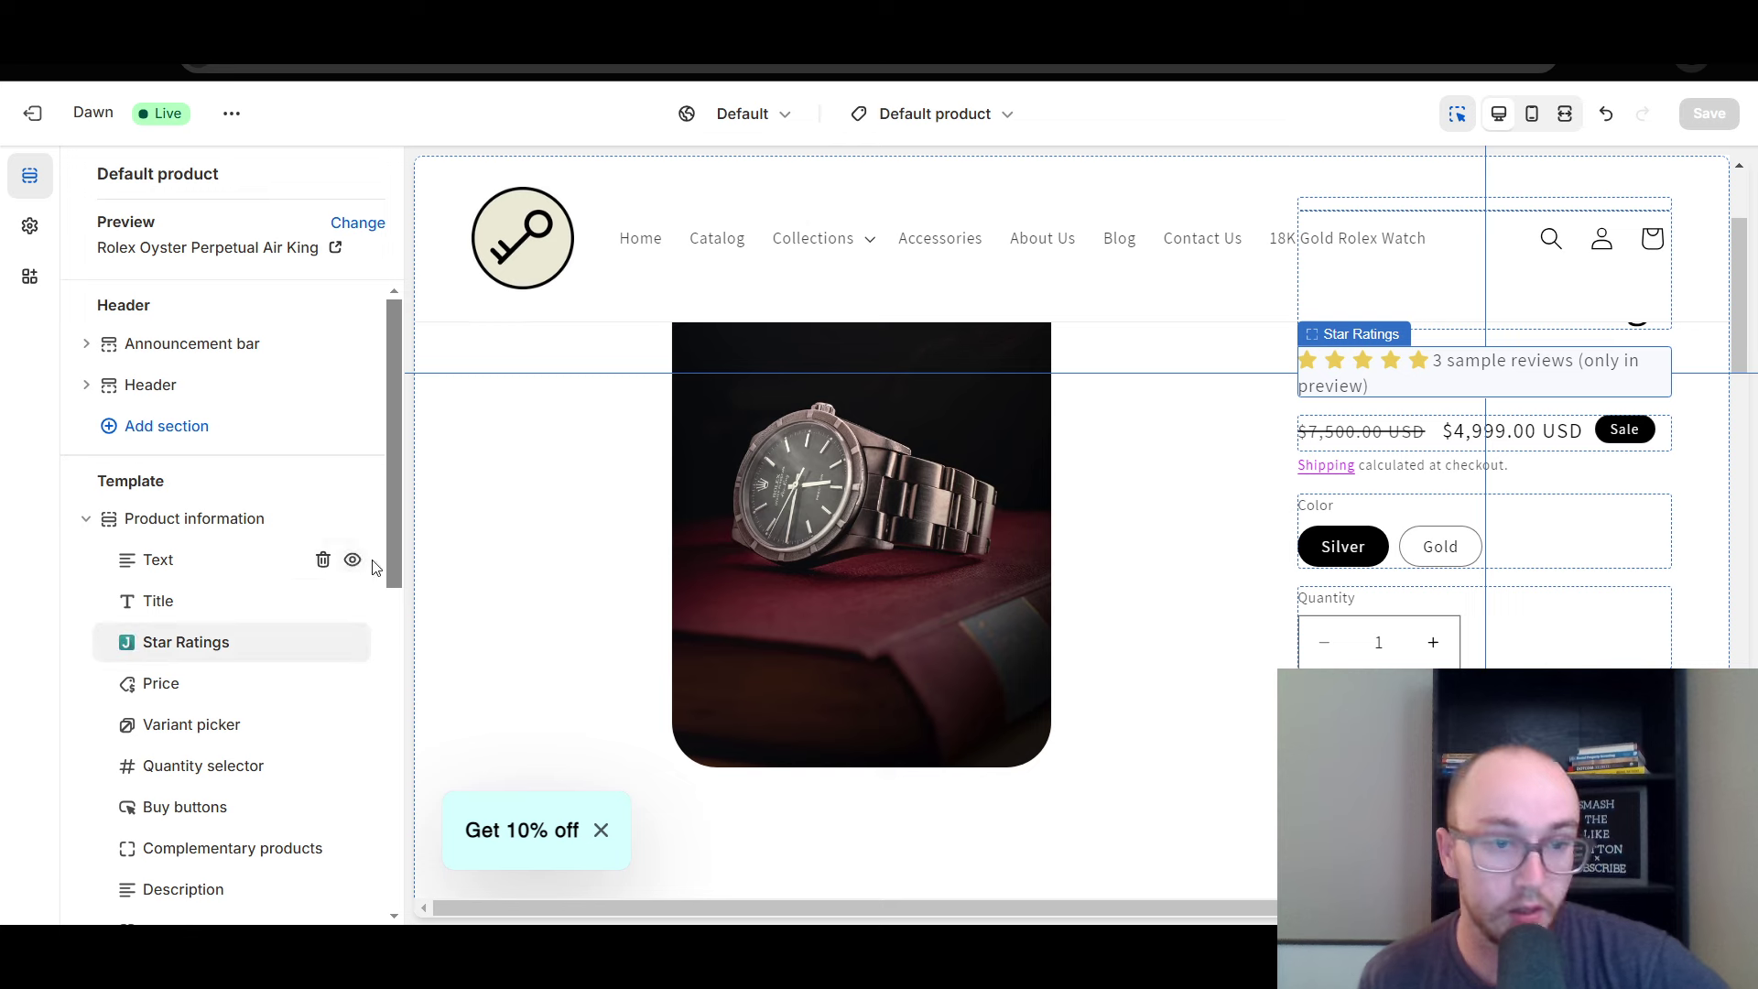
scroll(370, 696, "down", 3)
scroll(367, 714, "down", 2)
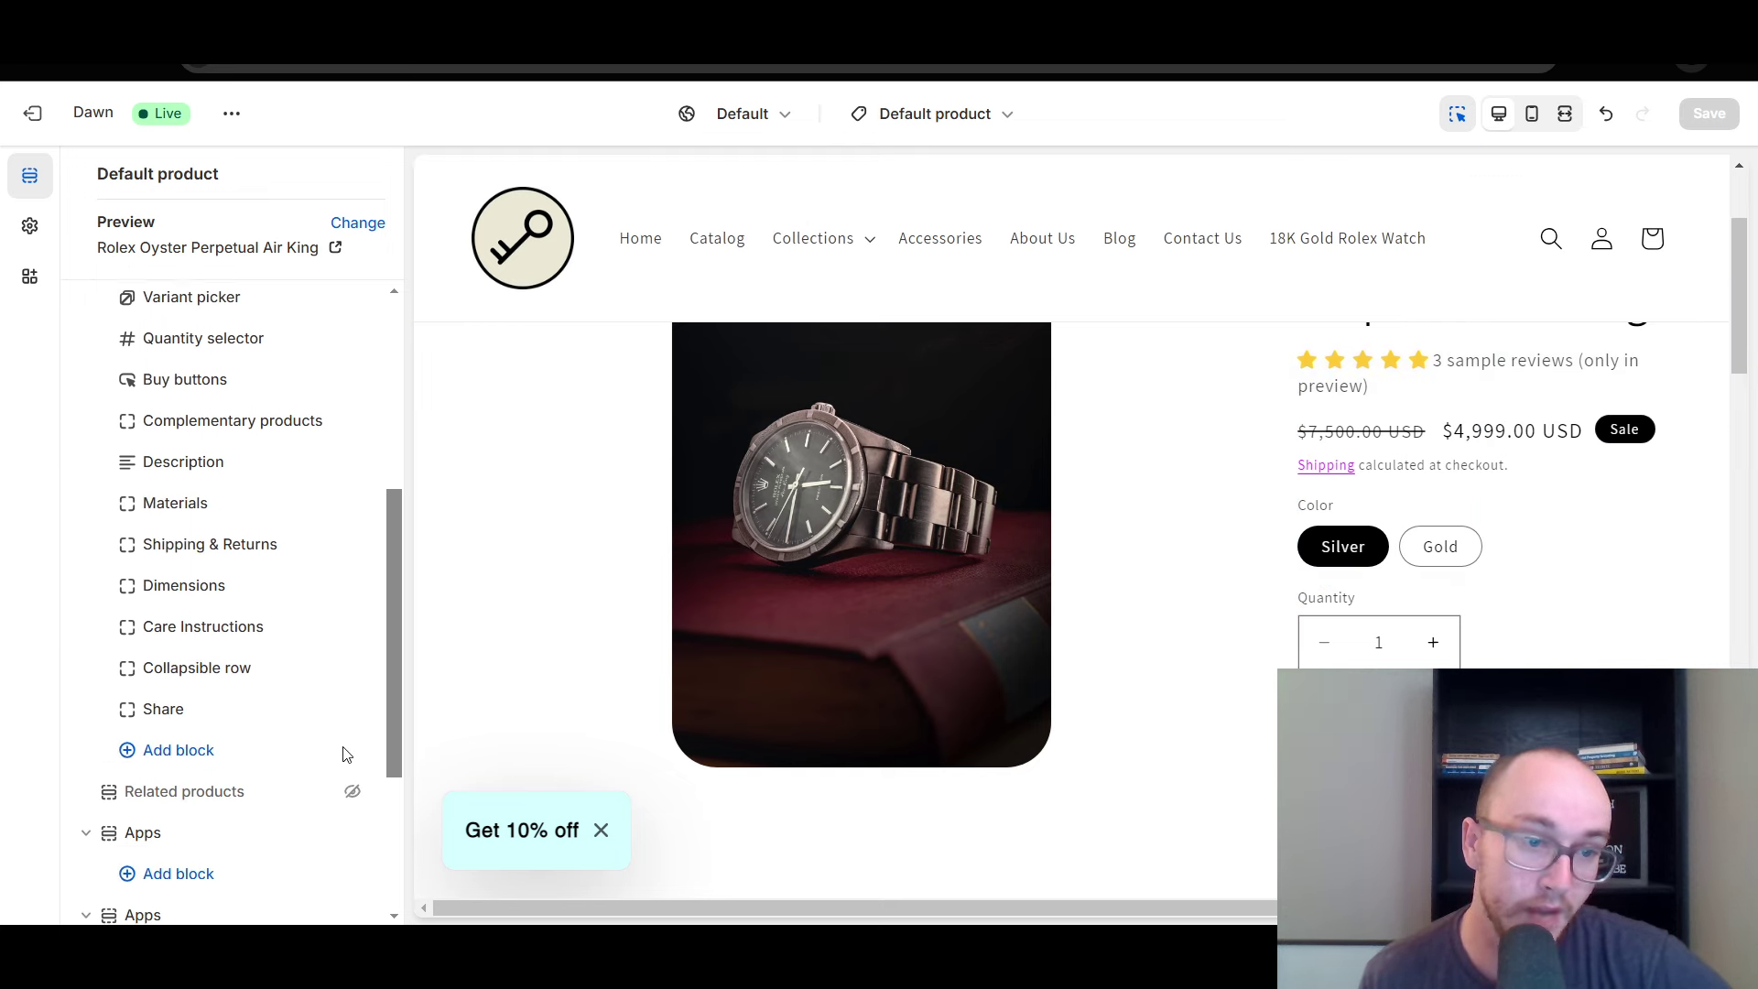
left_click(252, 751)
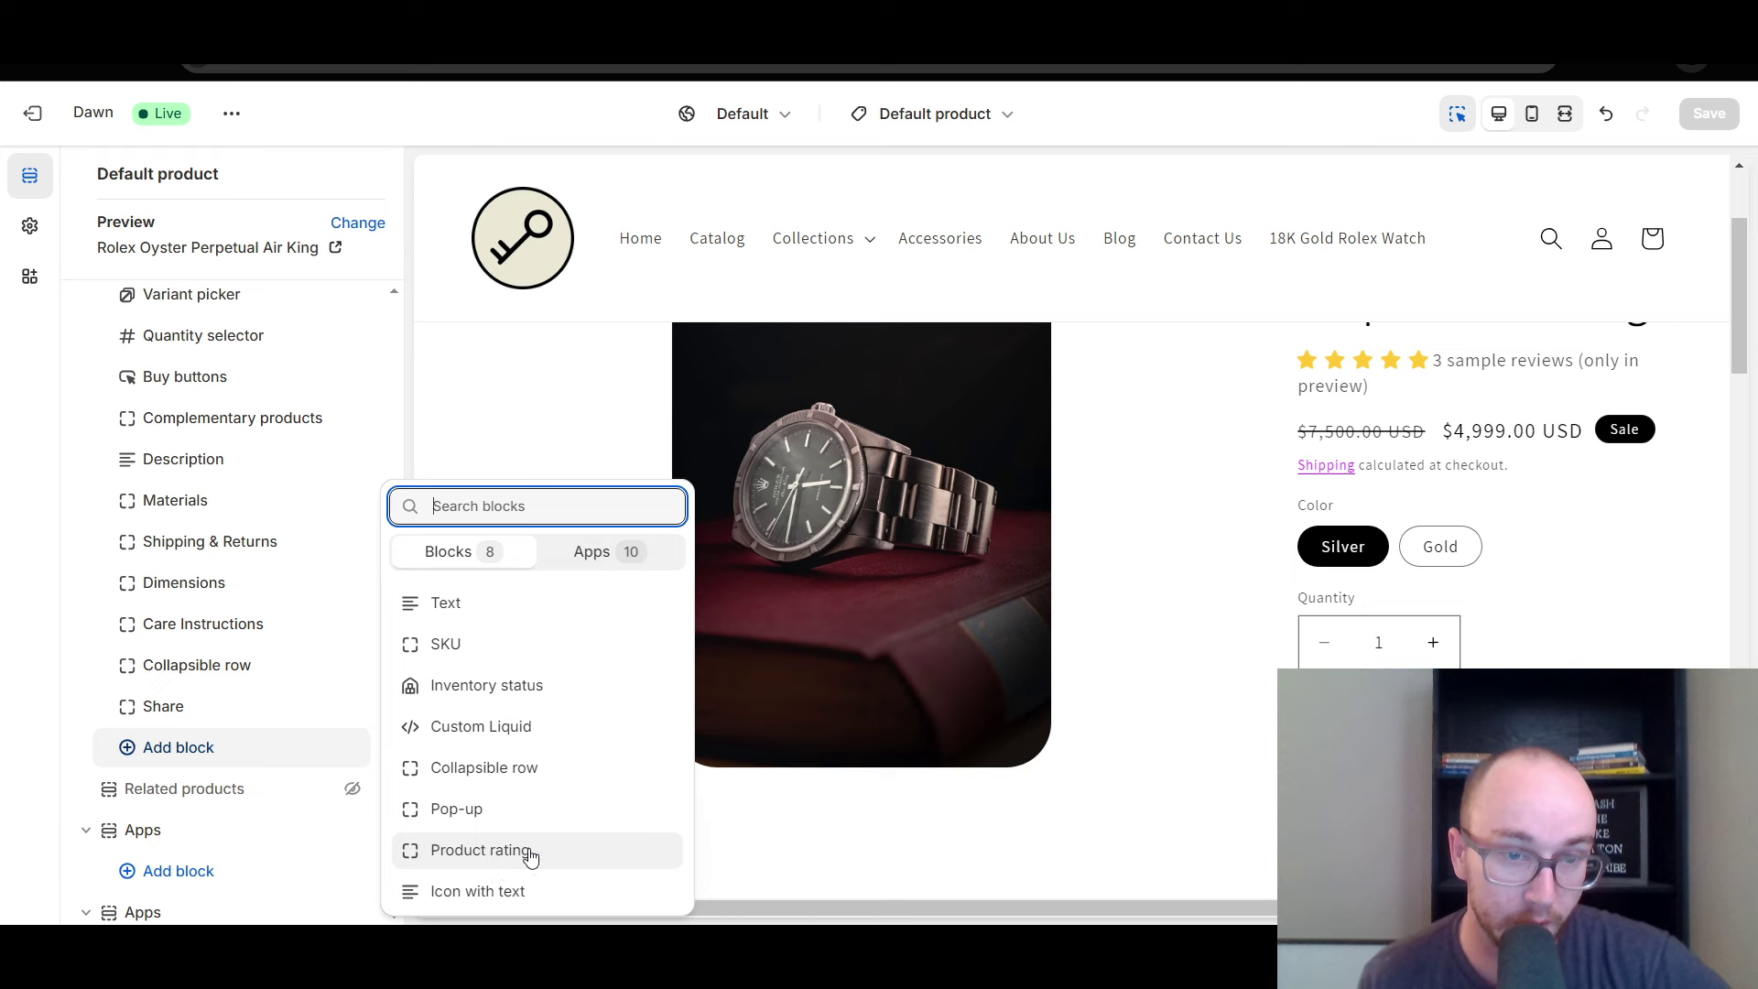
left_click(577, 561)
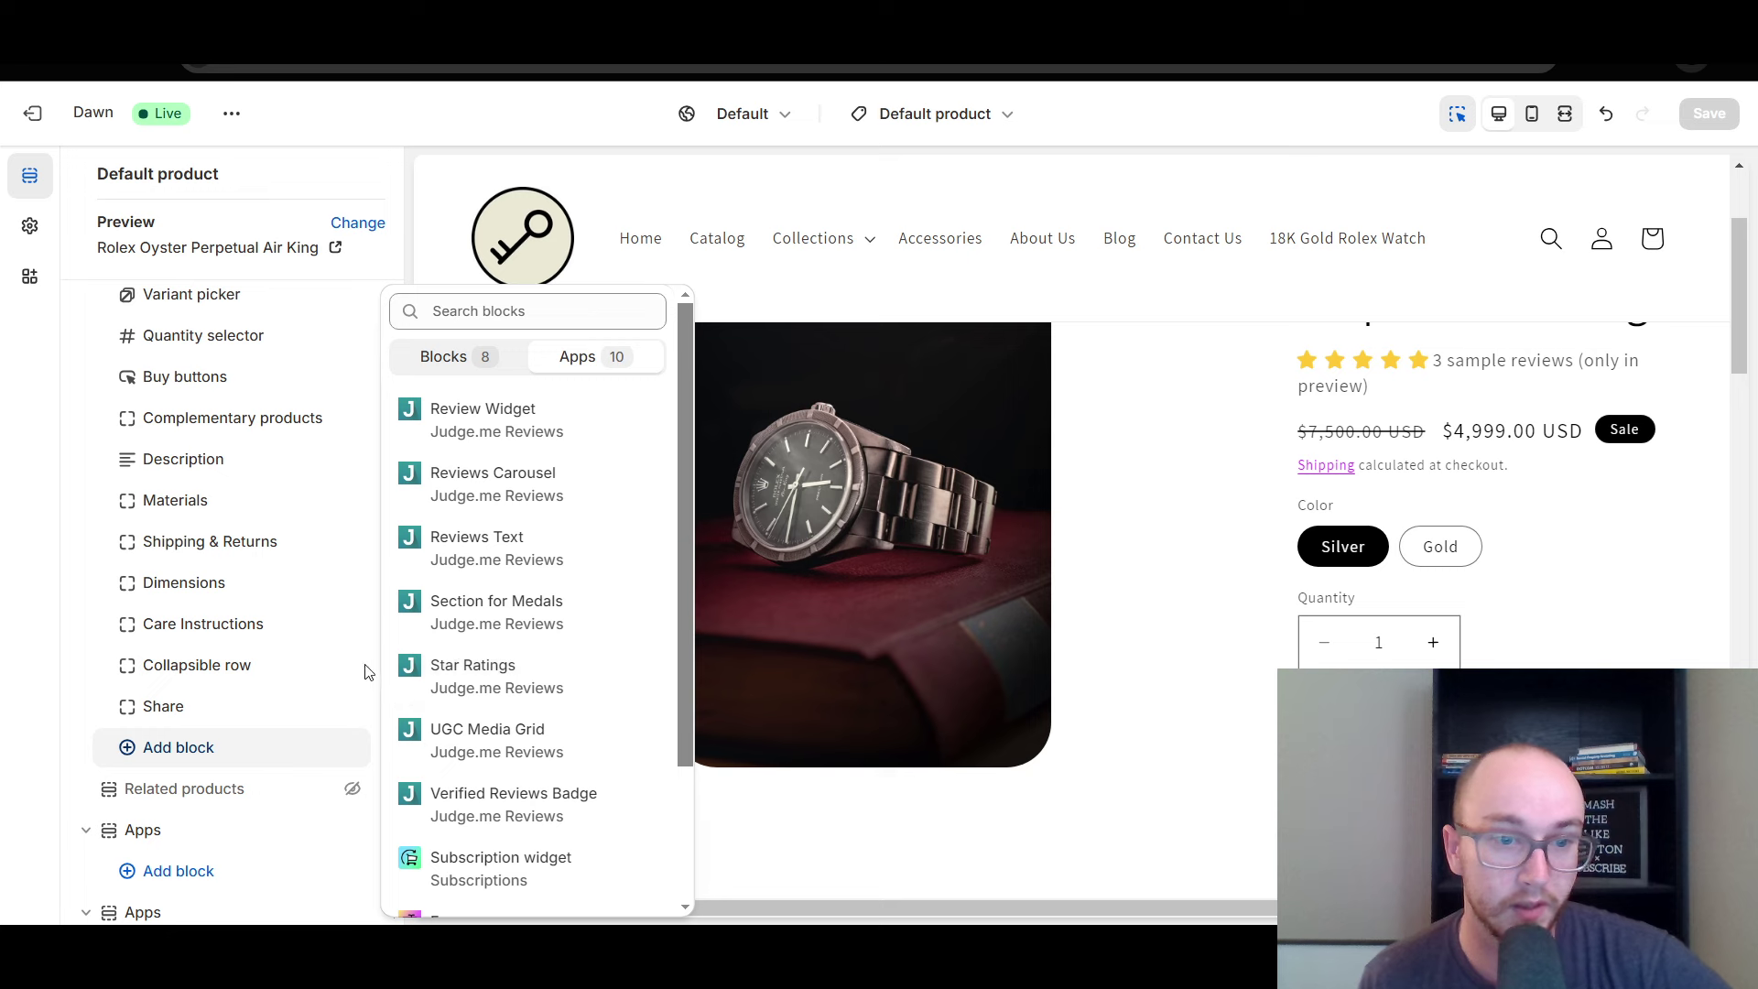
left_click(1457, 379)
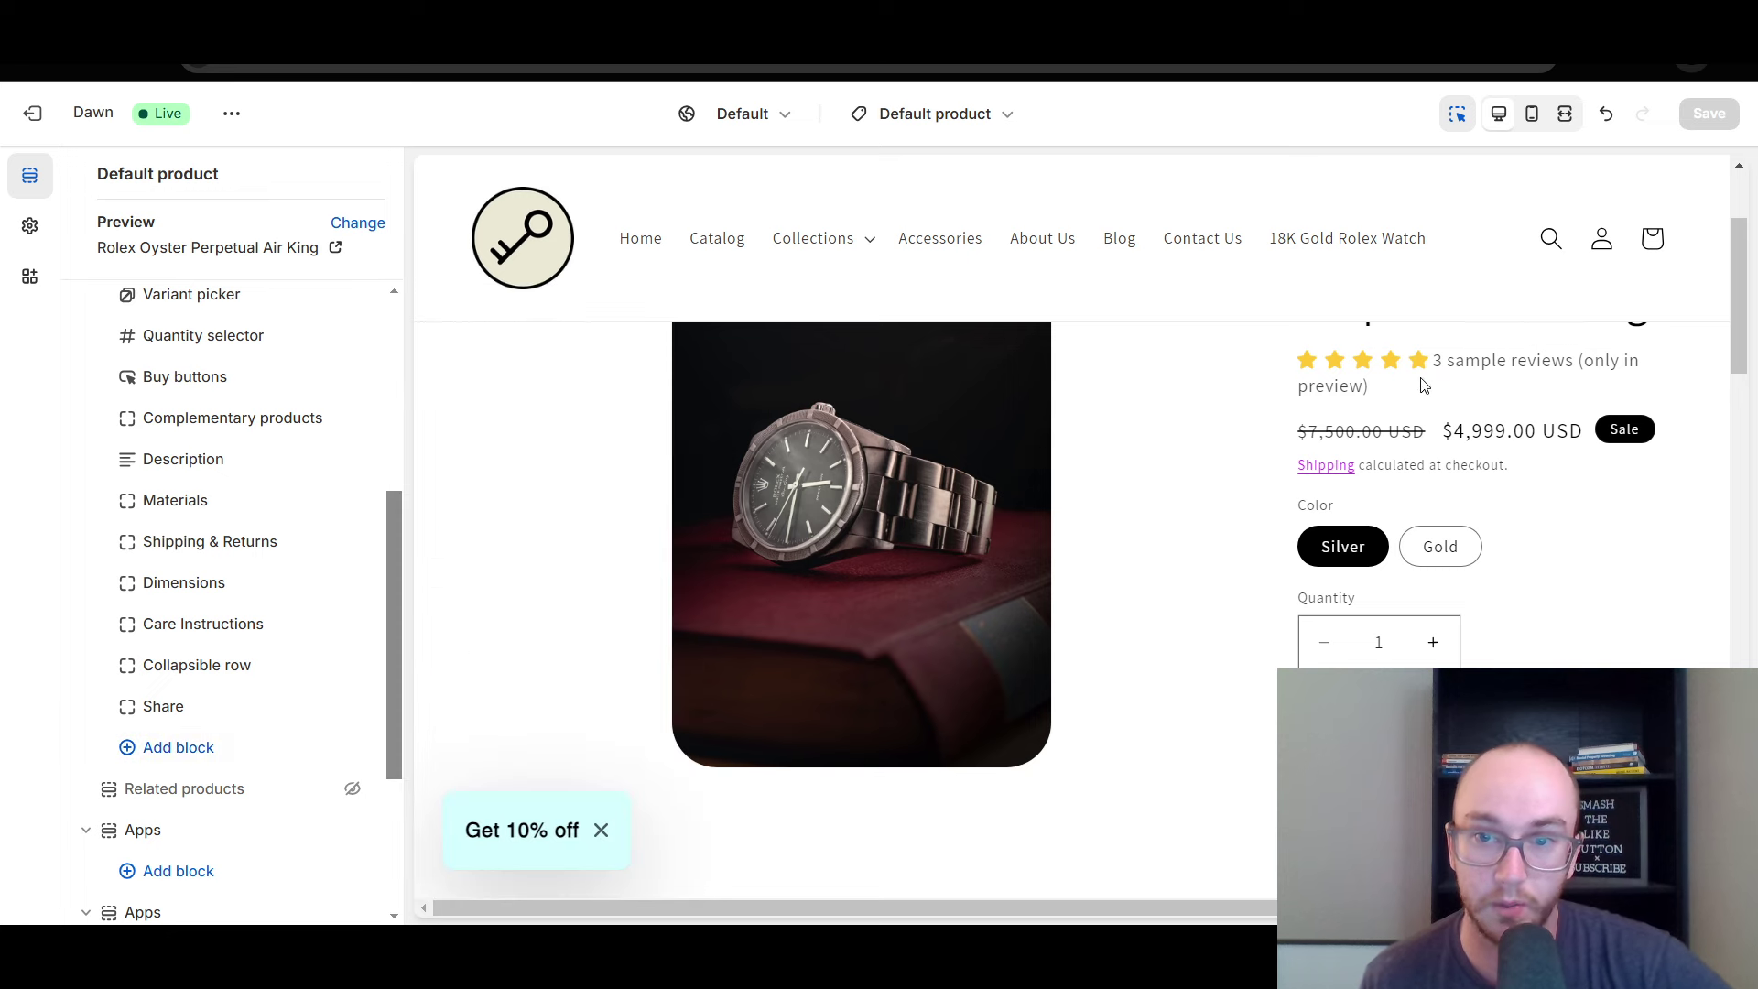
scroll(1378, 586, "up", 3)
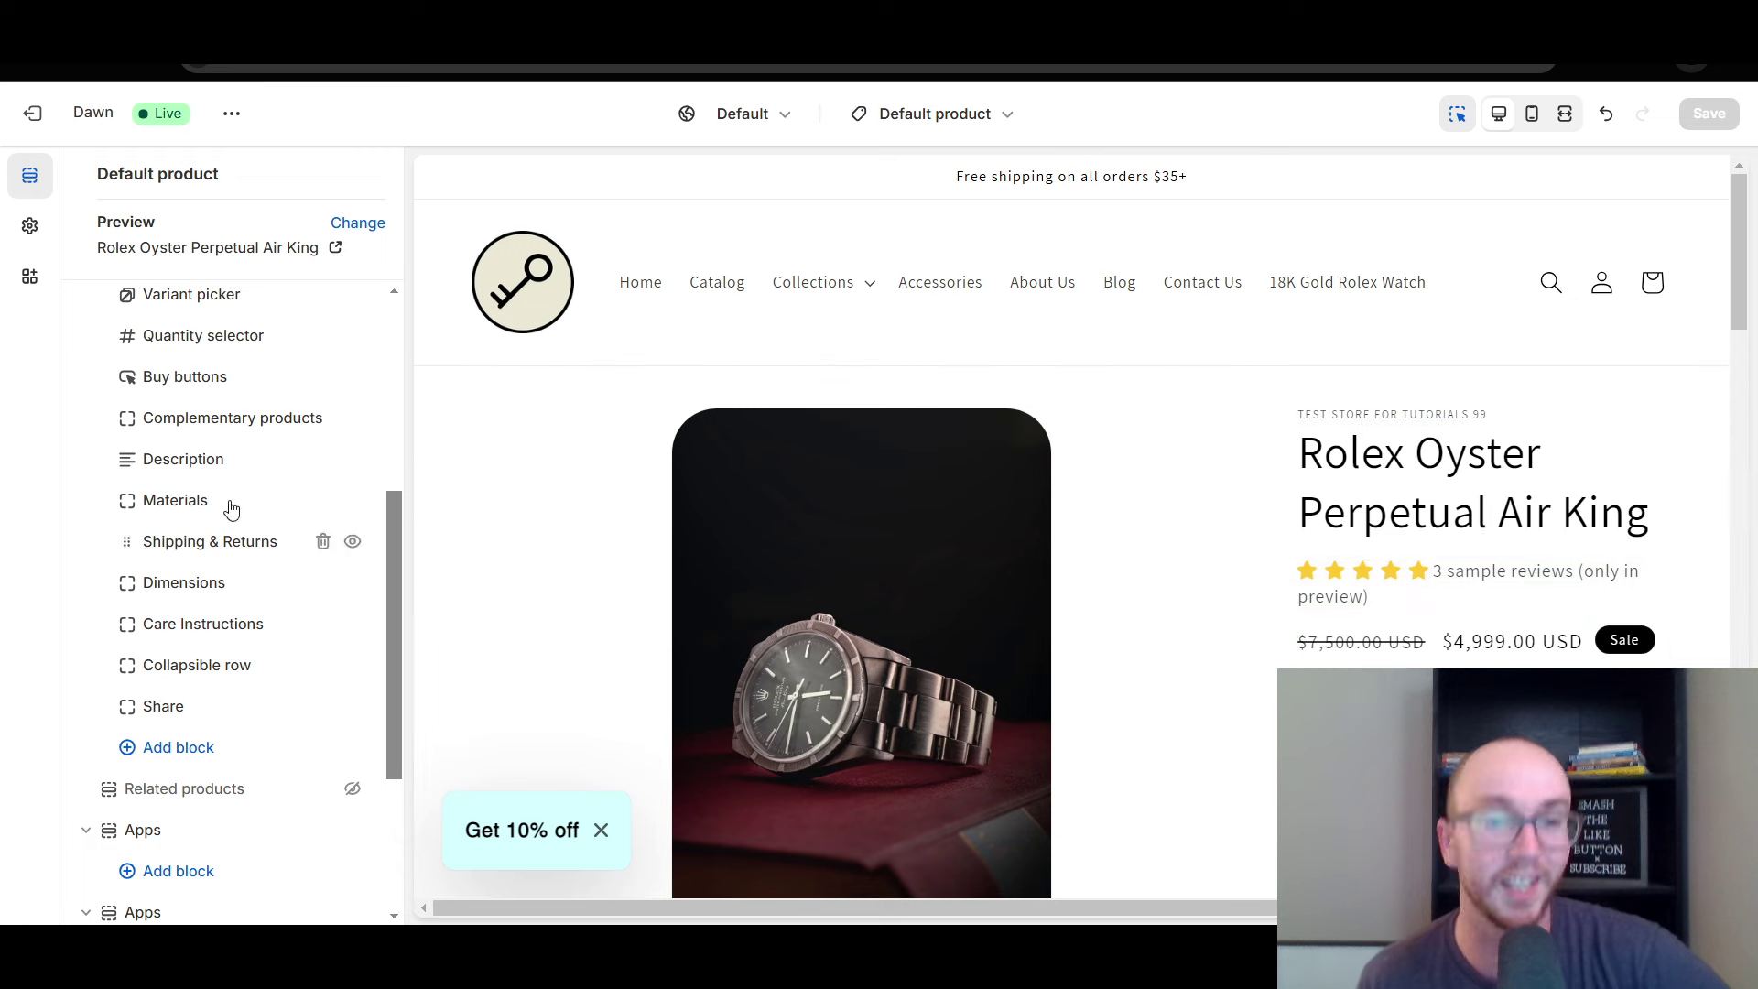
left_click_drag(394, 601, 375, 412)
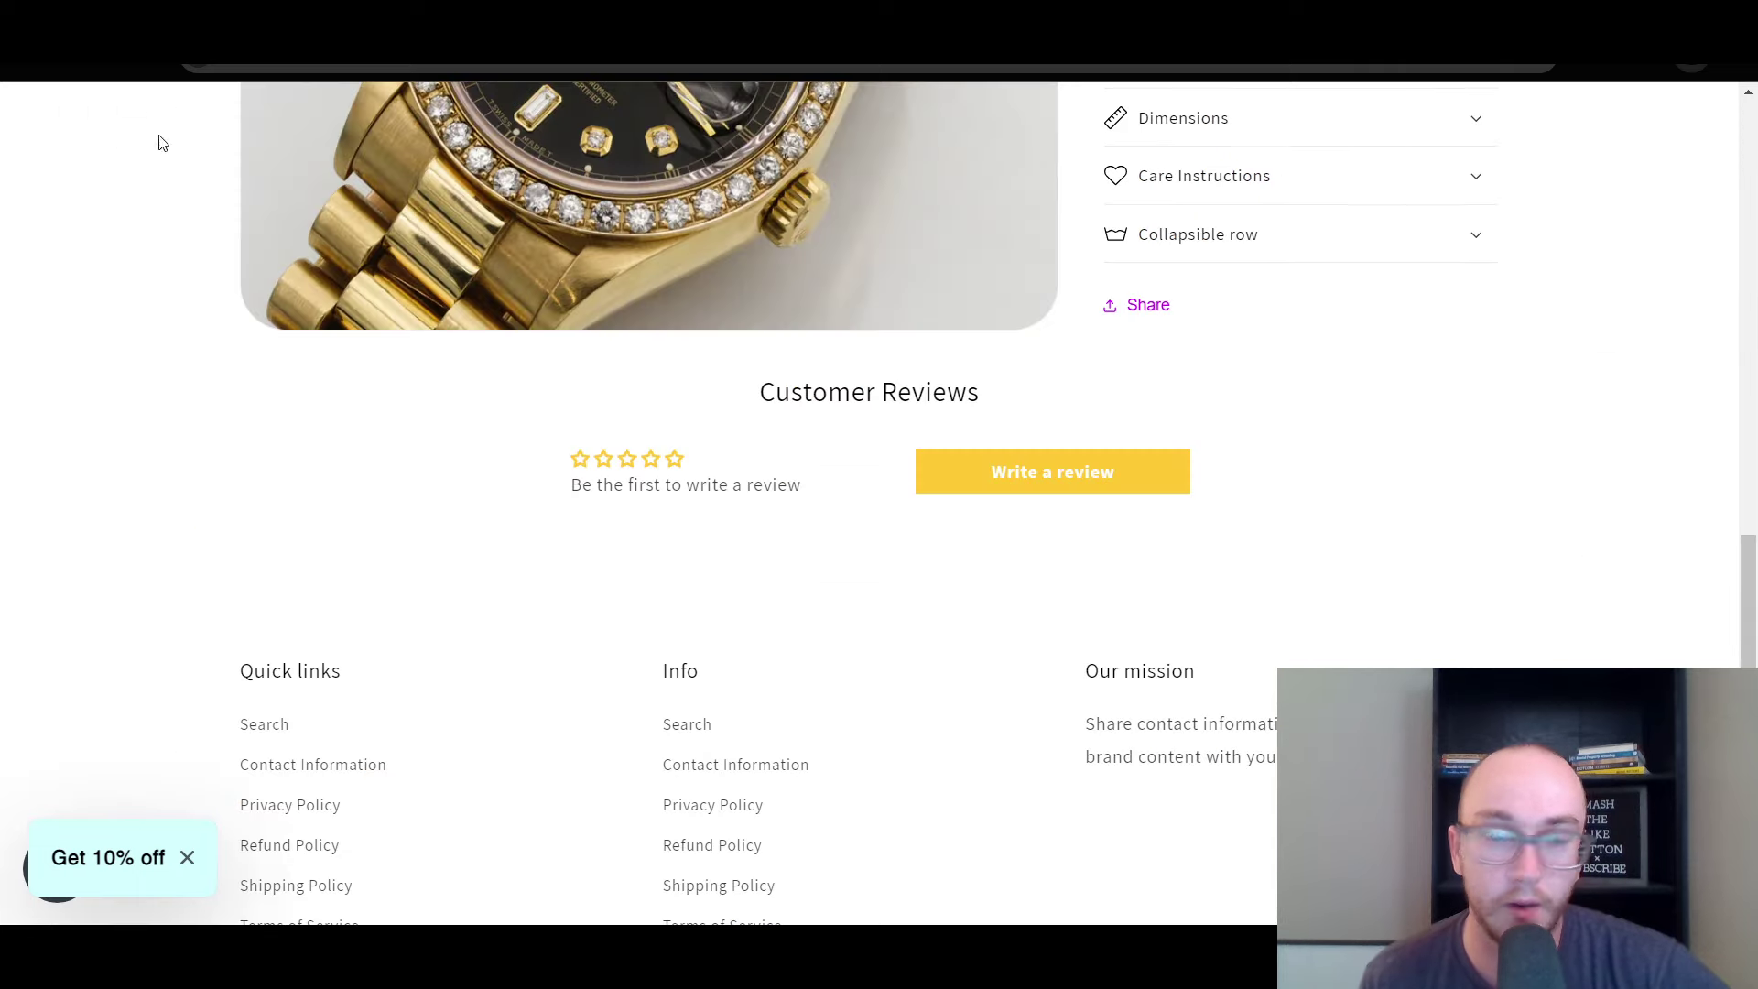
Refresh the gold Rolex storefront page and scroll to its Customer Reviews section
key("F5")
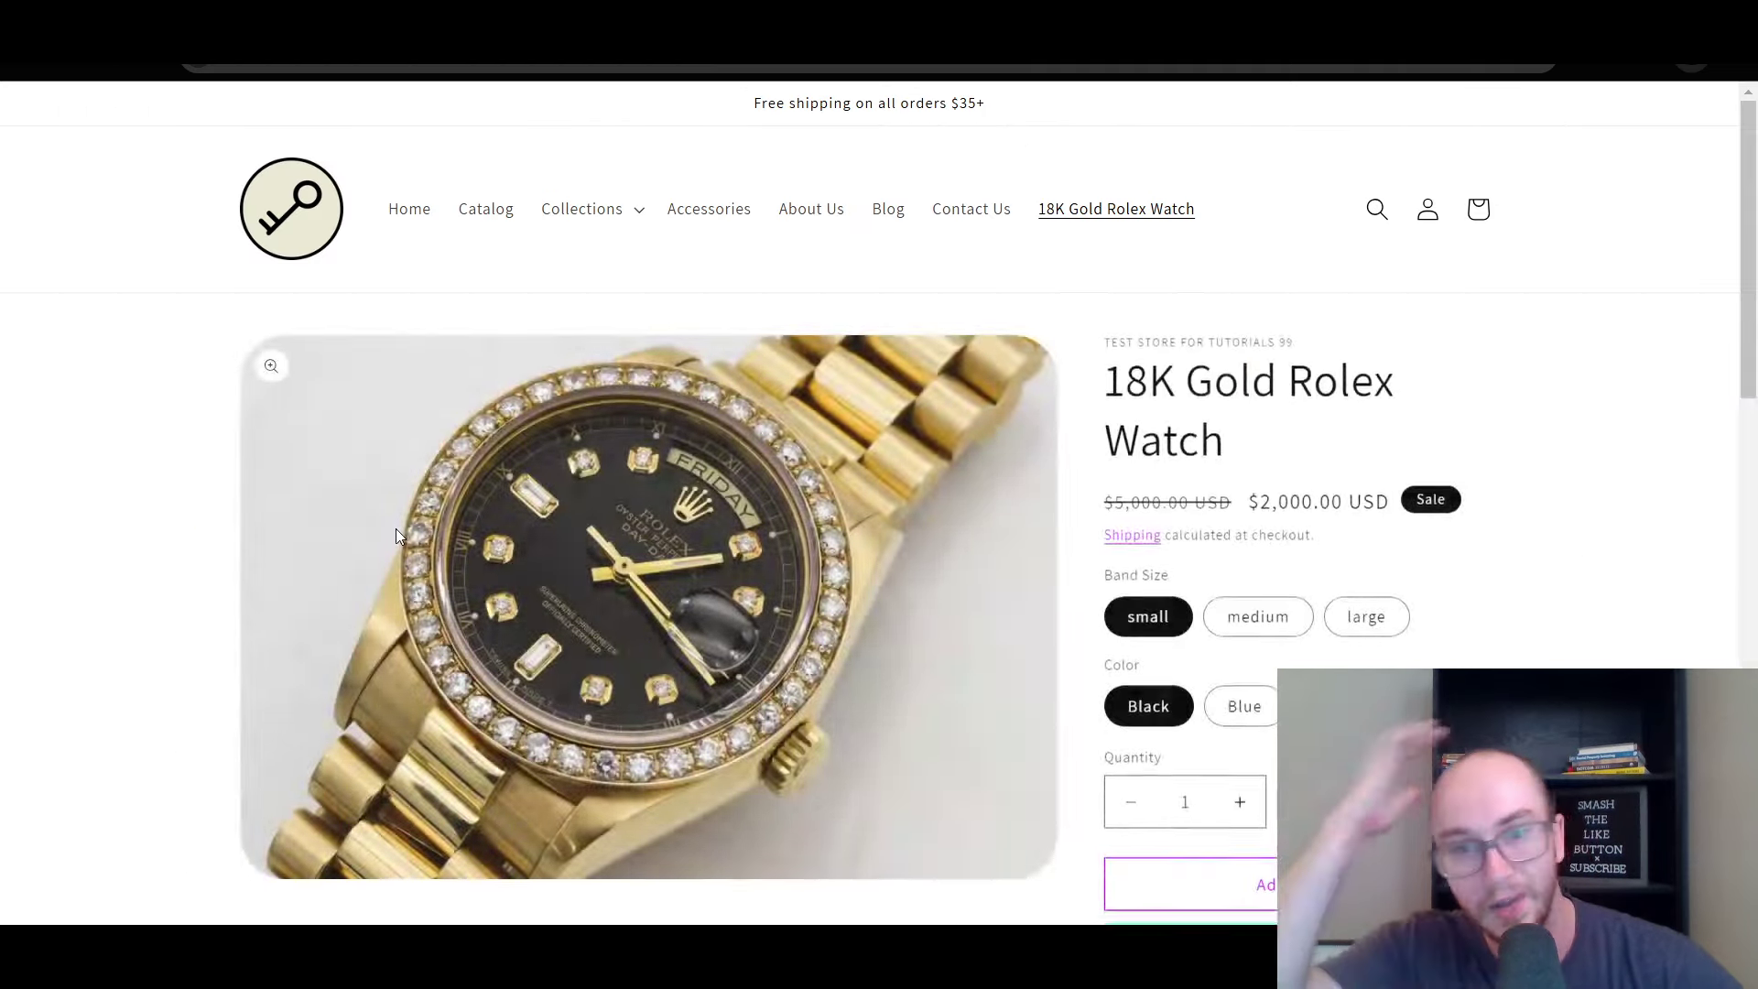
scroll(391, 535, "up", 15)
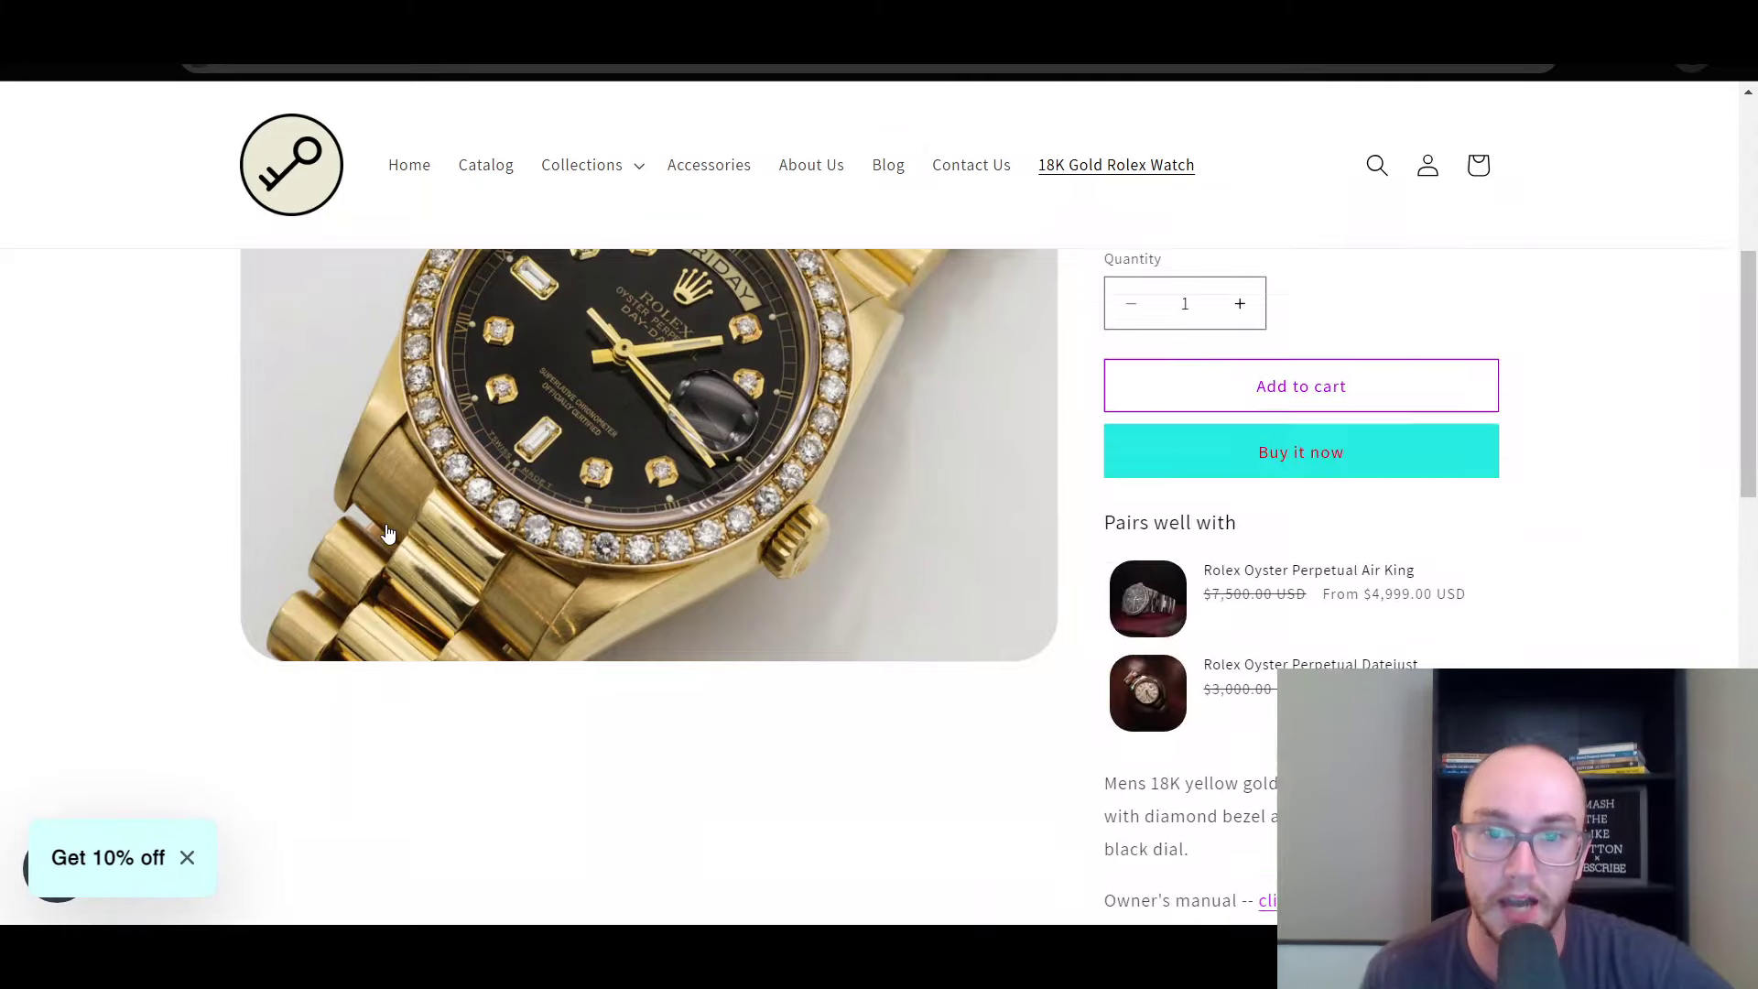
scroll(1402, 455, "down", 15)
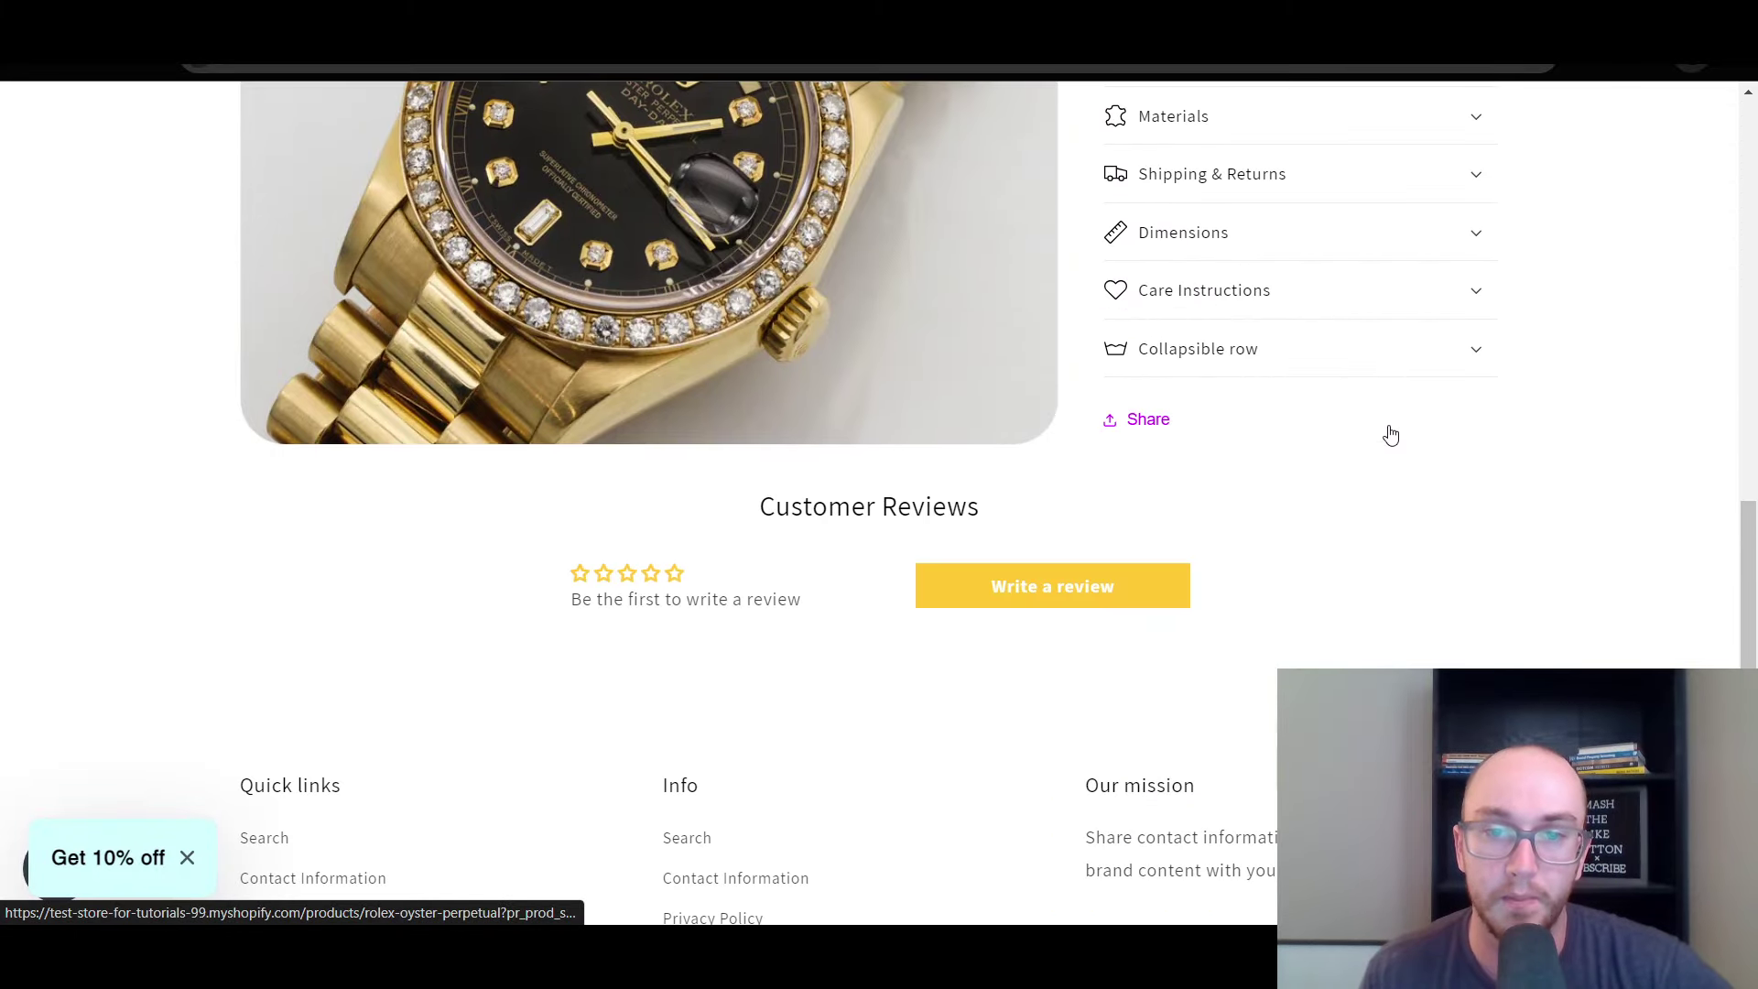
scroll(1146, 535, "up", 5)
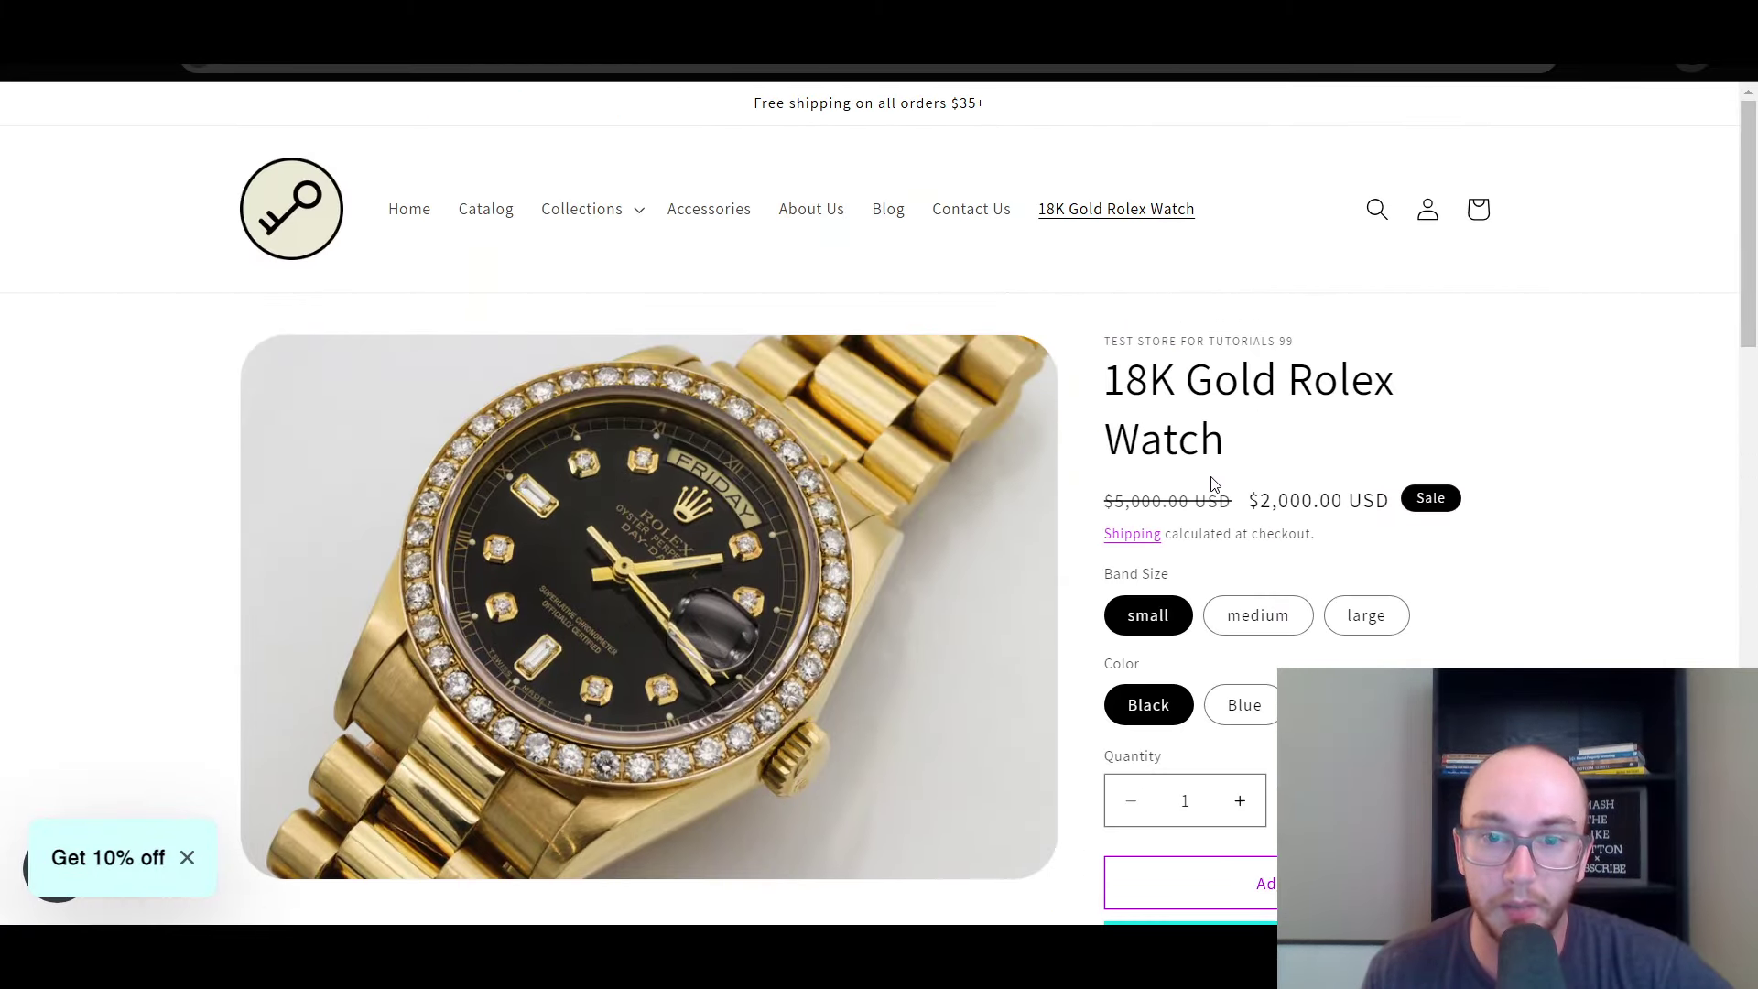
scroll(1322, 455, "down", 15)
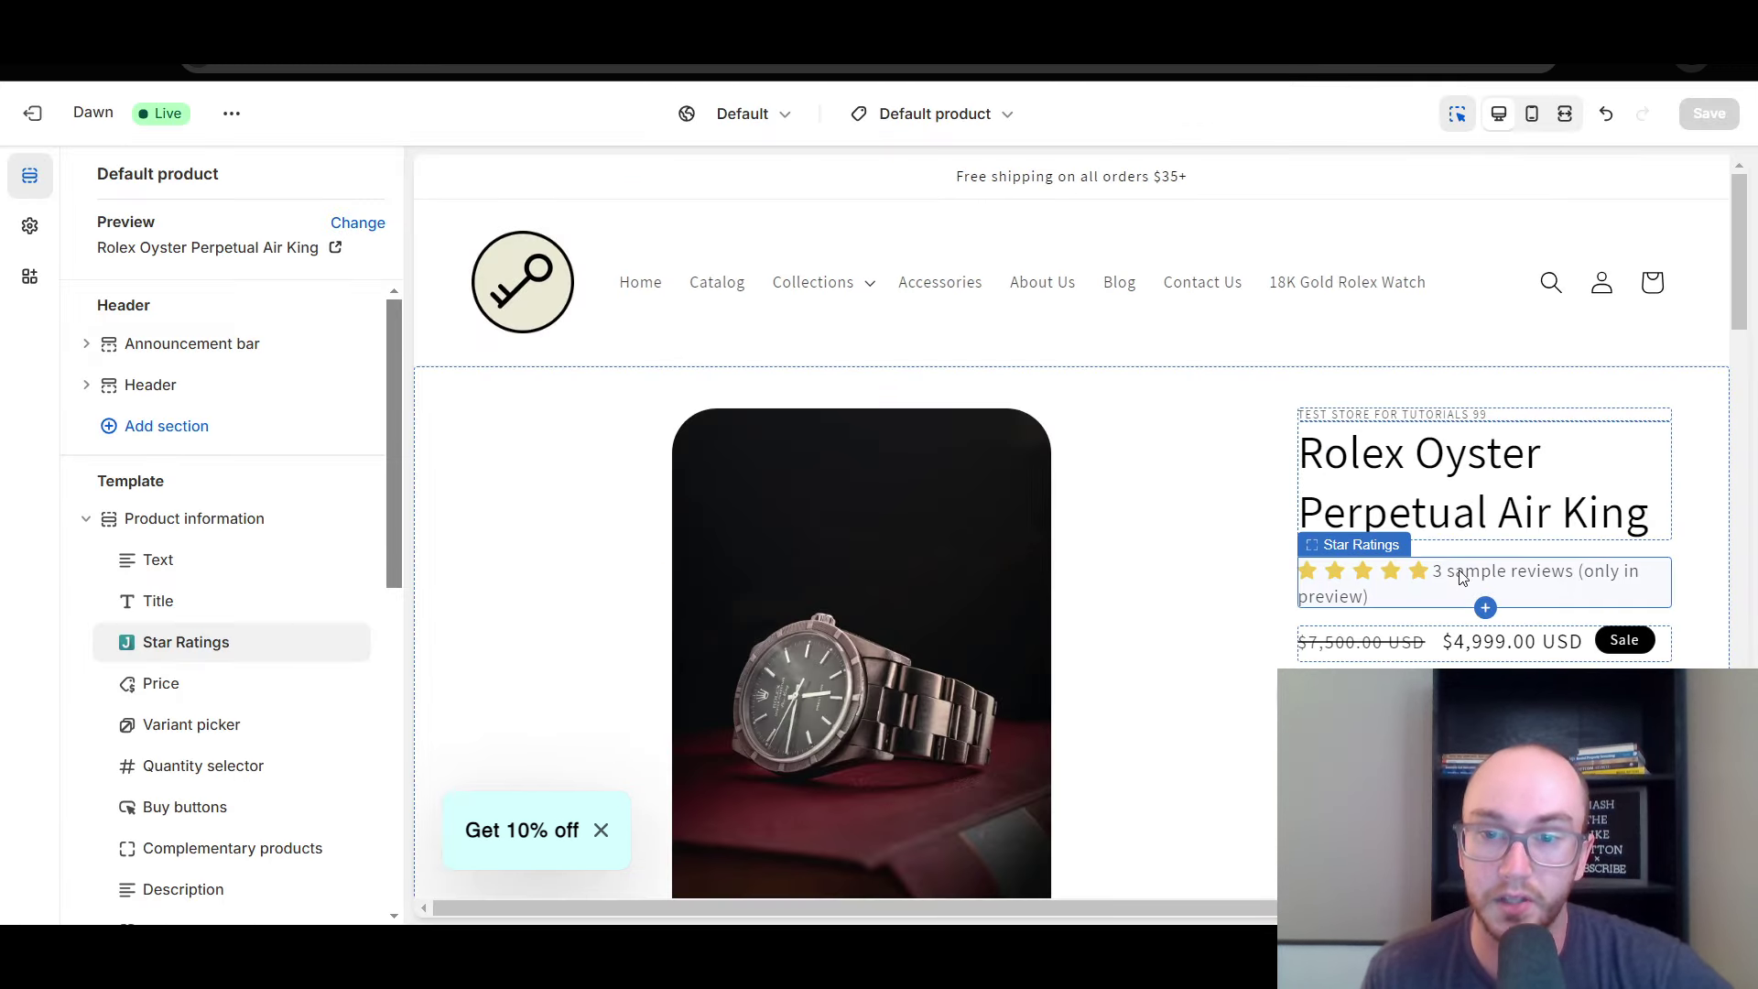
Scroll the template preview to Customer Reviews, then return to Judge.me's step 3, Branding
scroll(1461, 574, "down", 3)
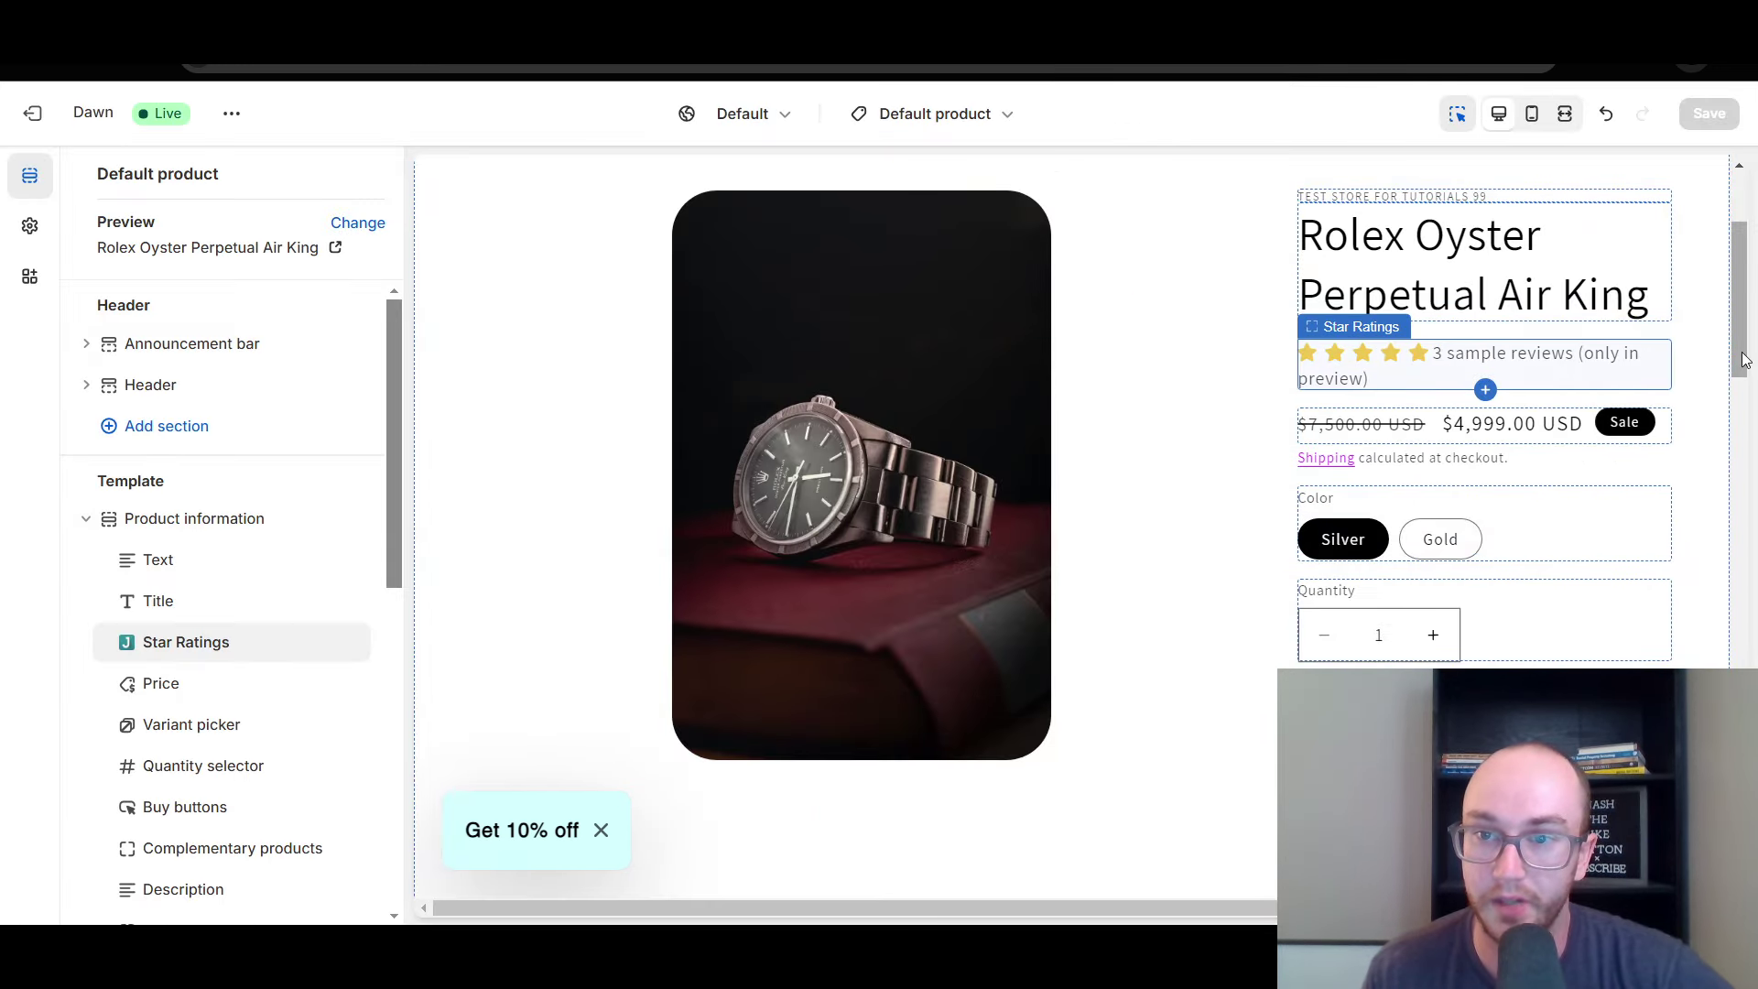
left_click_drag(1744, 360, 1744, 664)
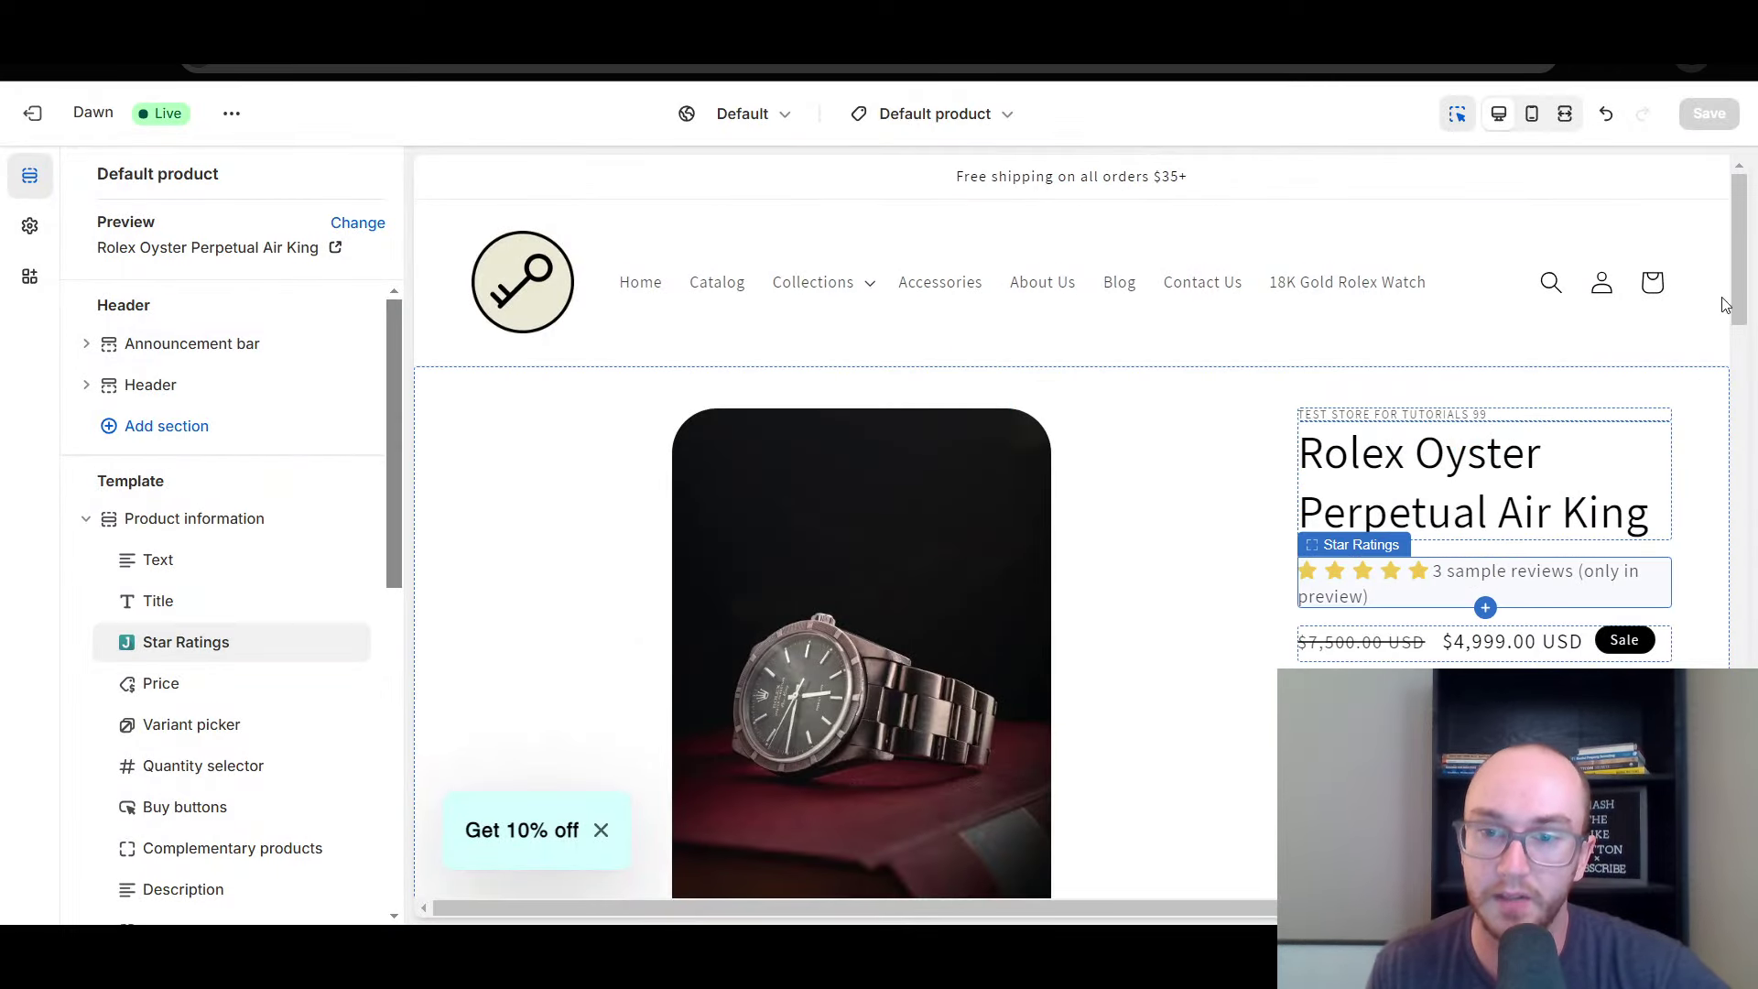
left_click_drag(1724, 302, 1730, 569)
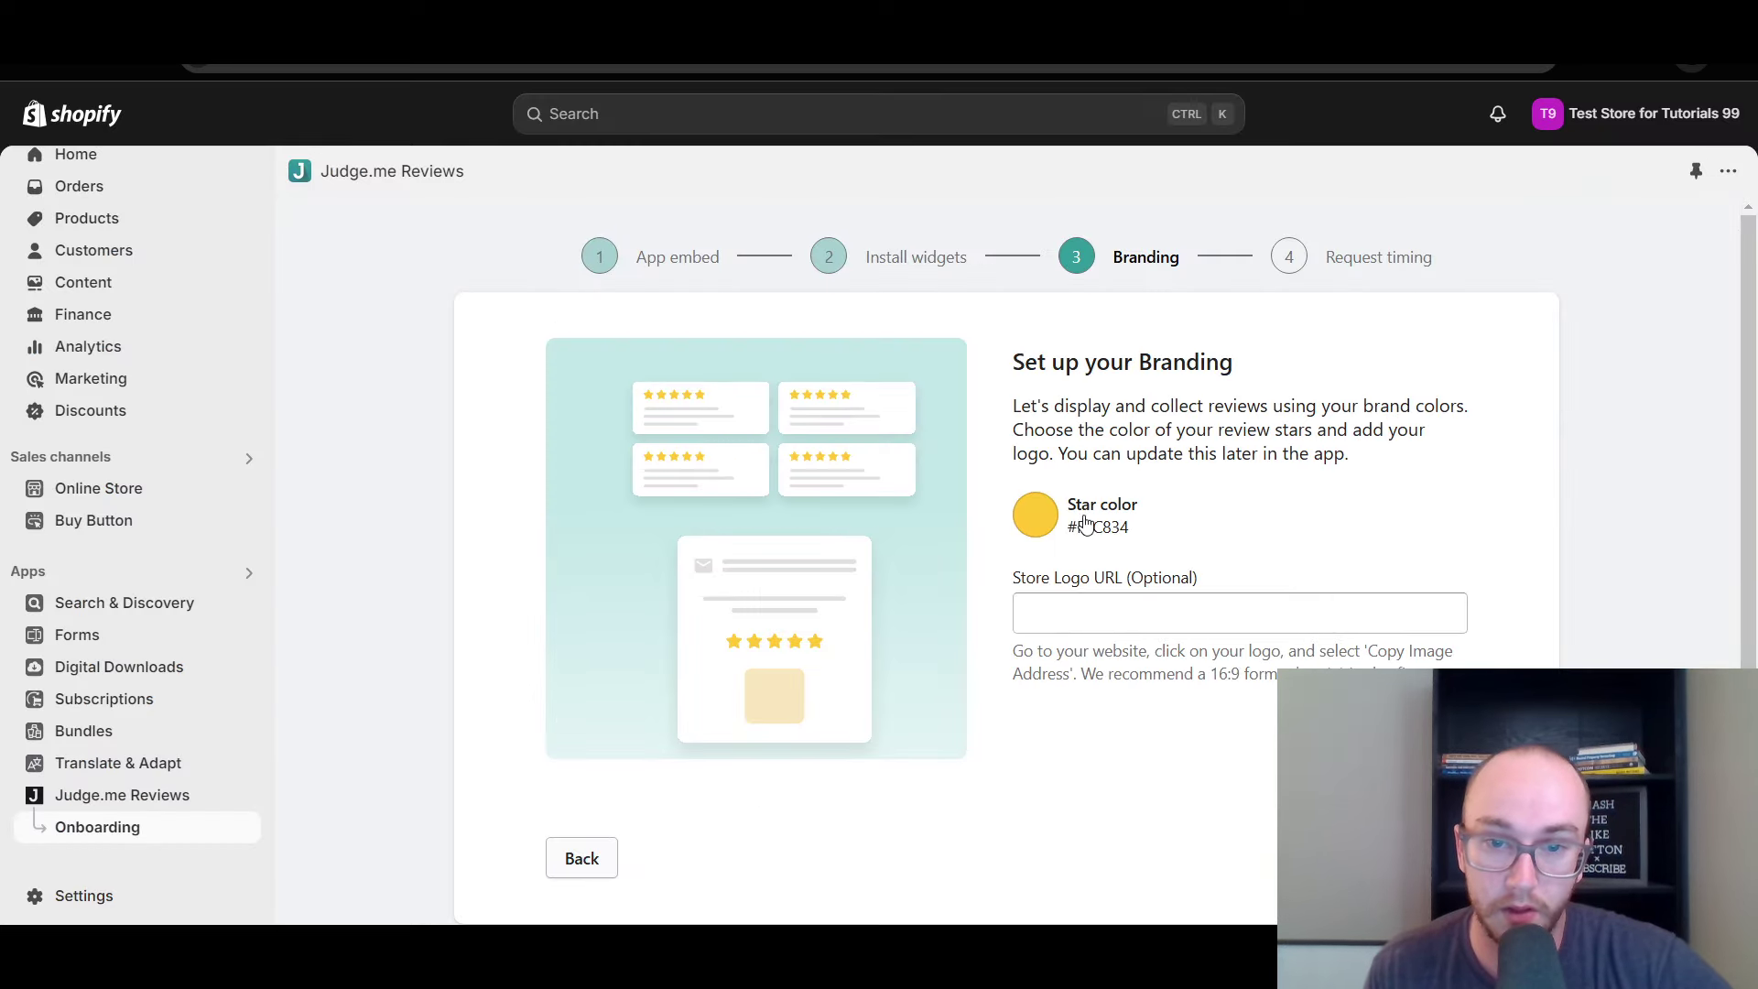
Change the Judge.me star colour from yellow #FFC834 to red #FF5334
left_click(1051, 518)
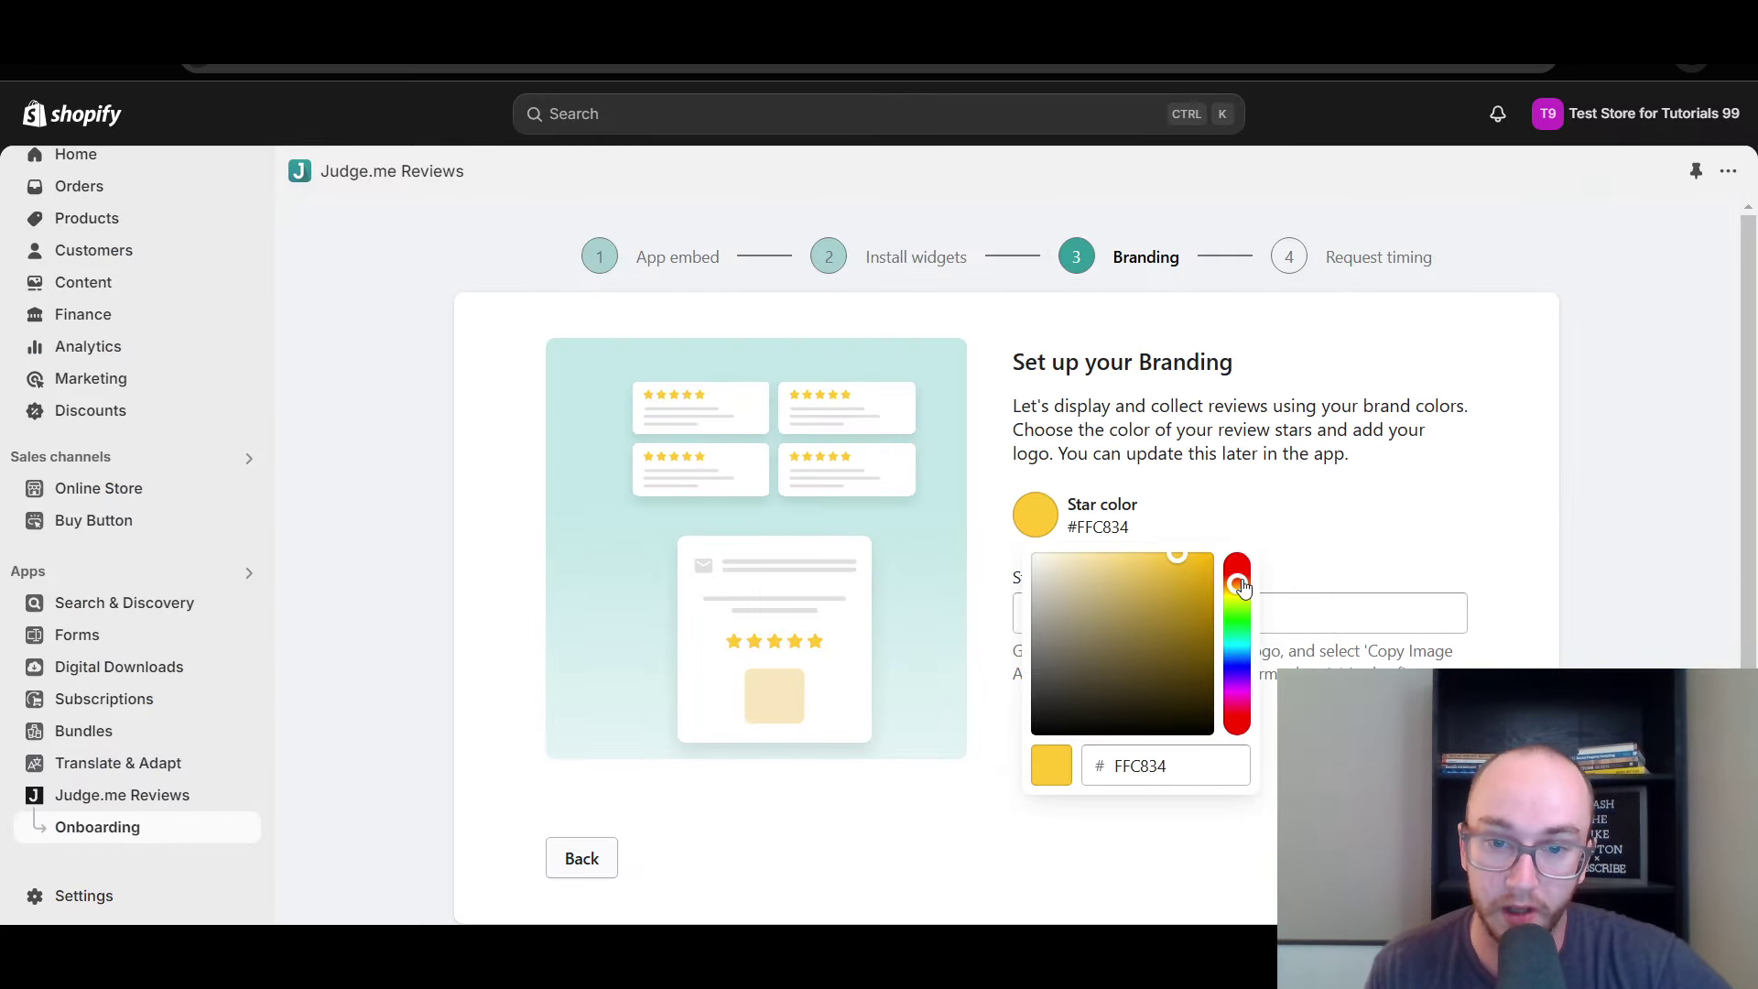
left_click_drag(1242, 594, 1239, 574)
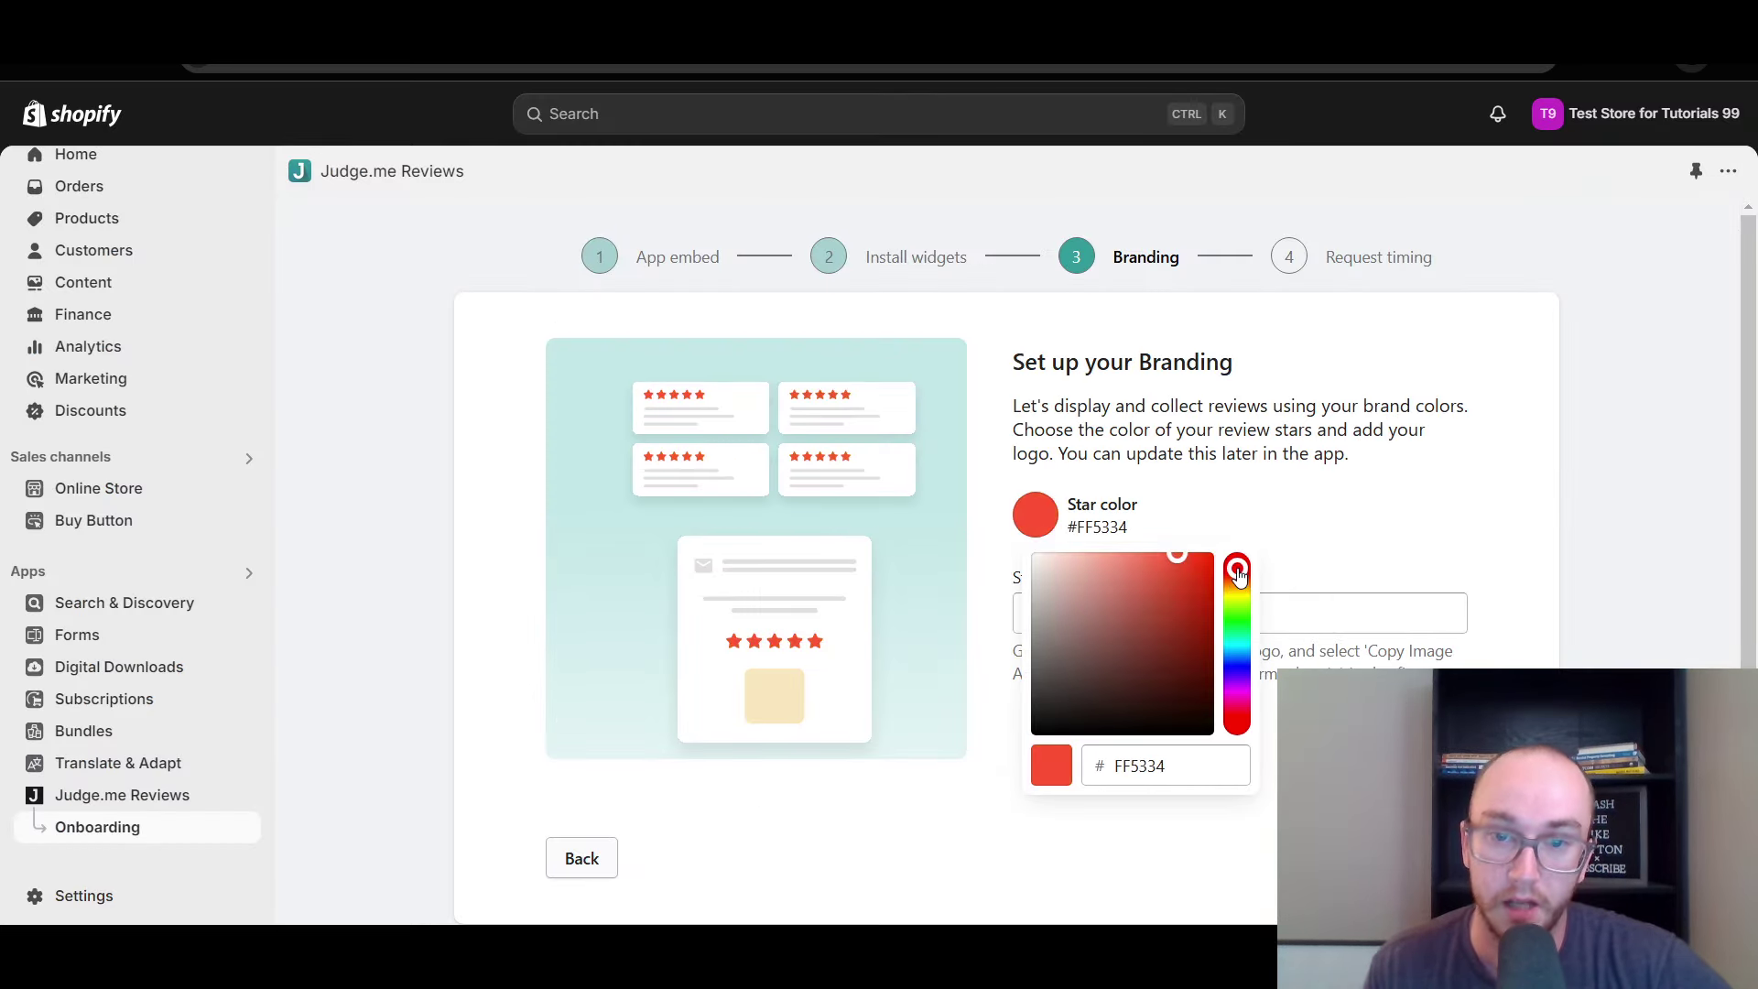
left_click(1252, 489)
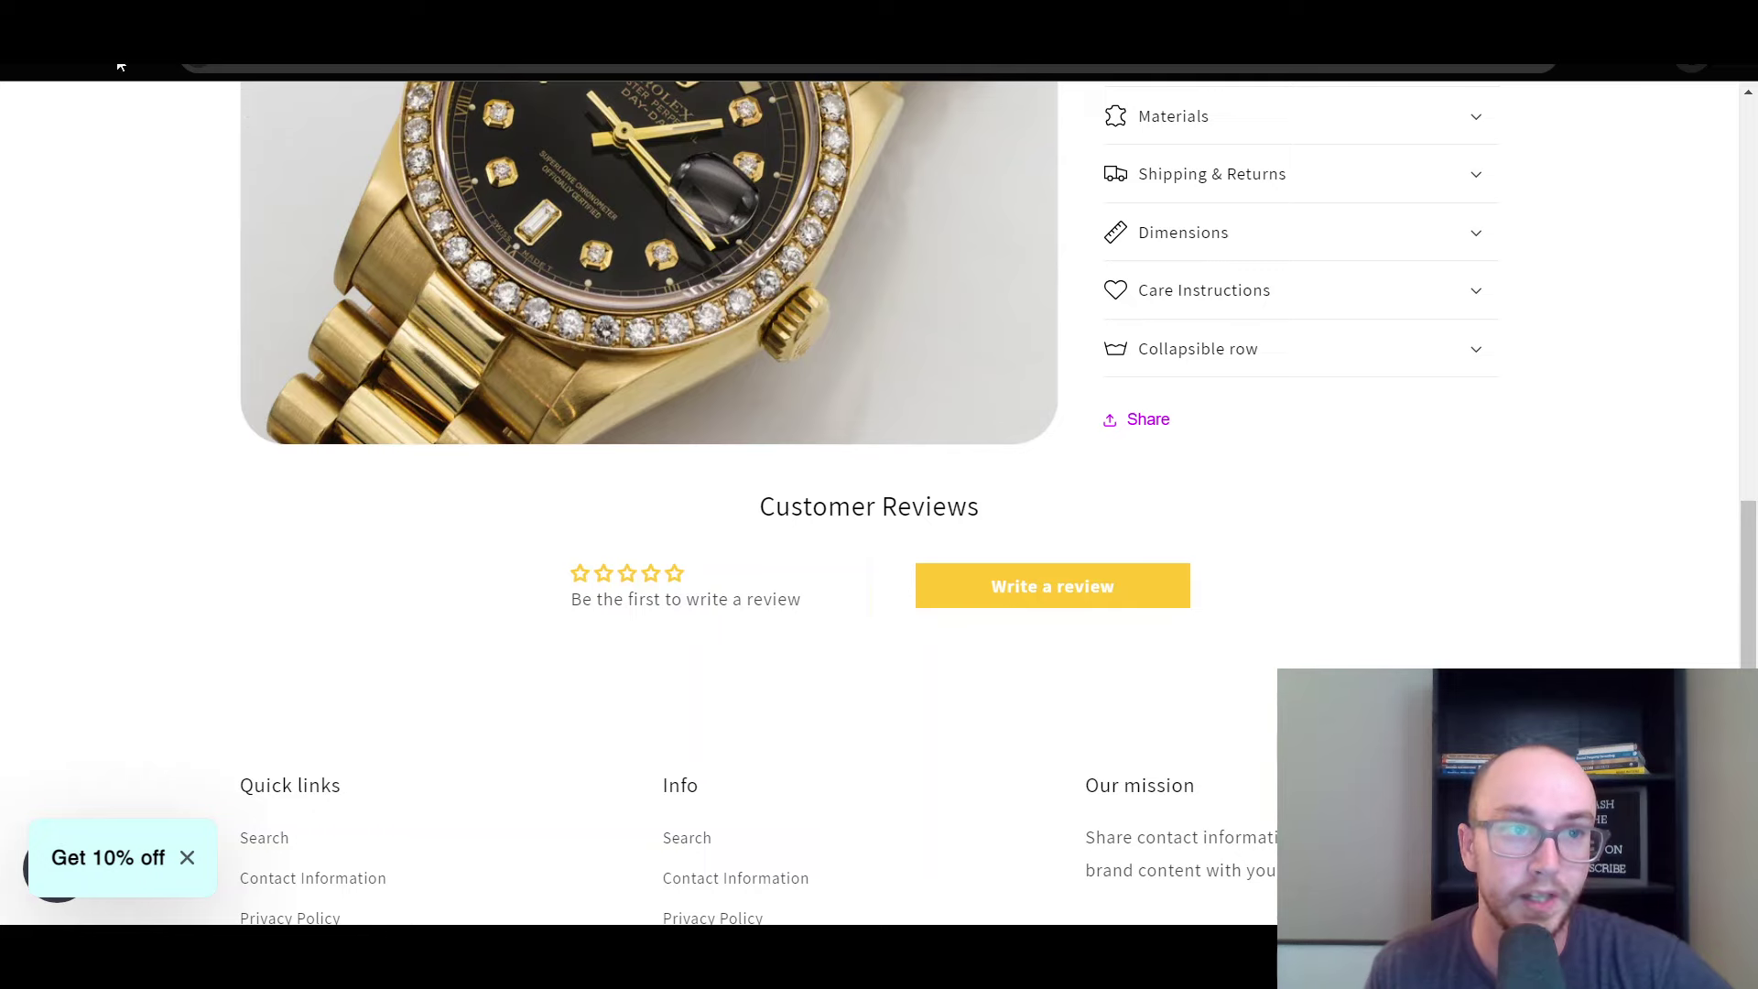
Reload the gold Rolex product page and scroll to confirm the red review stars and button
key("F5")
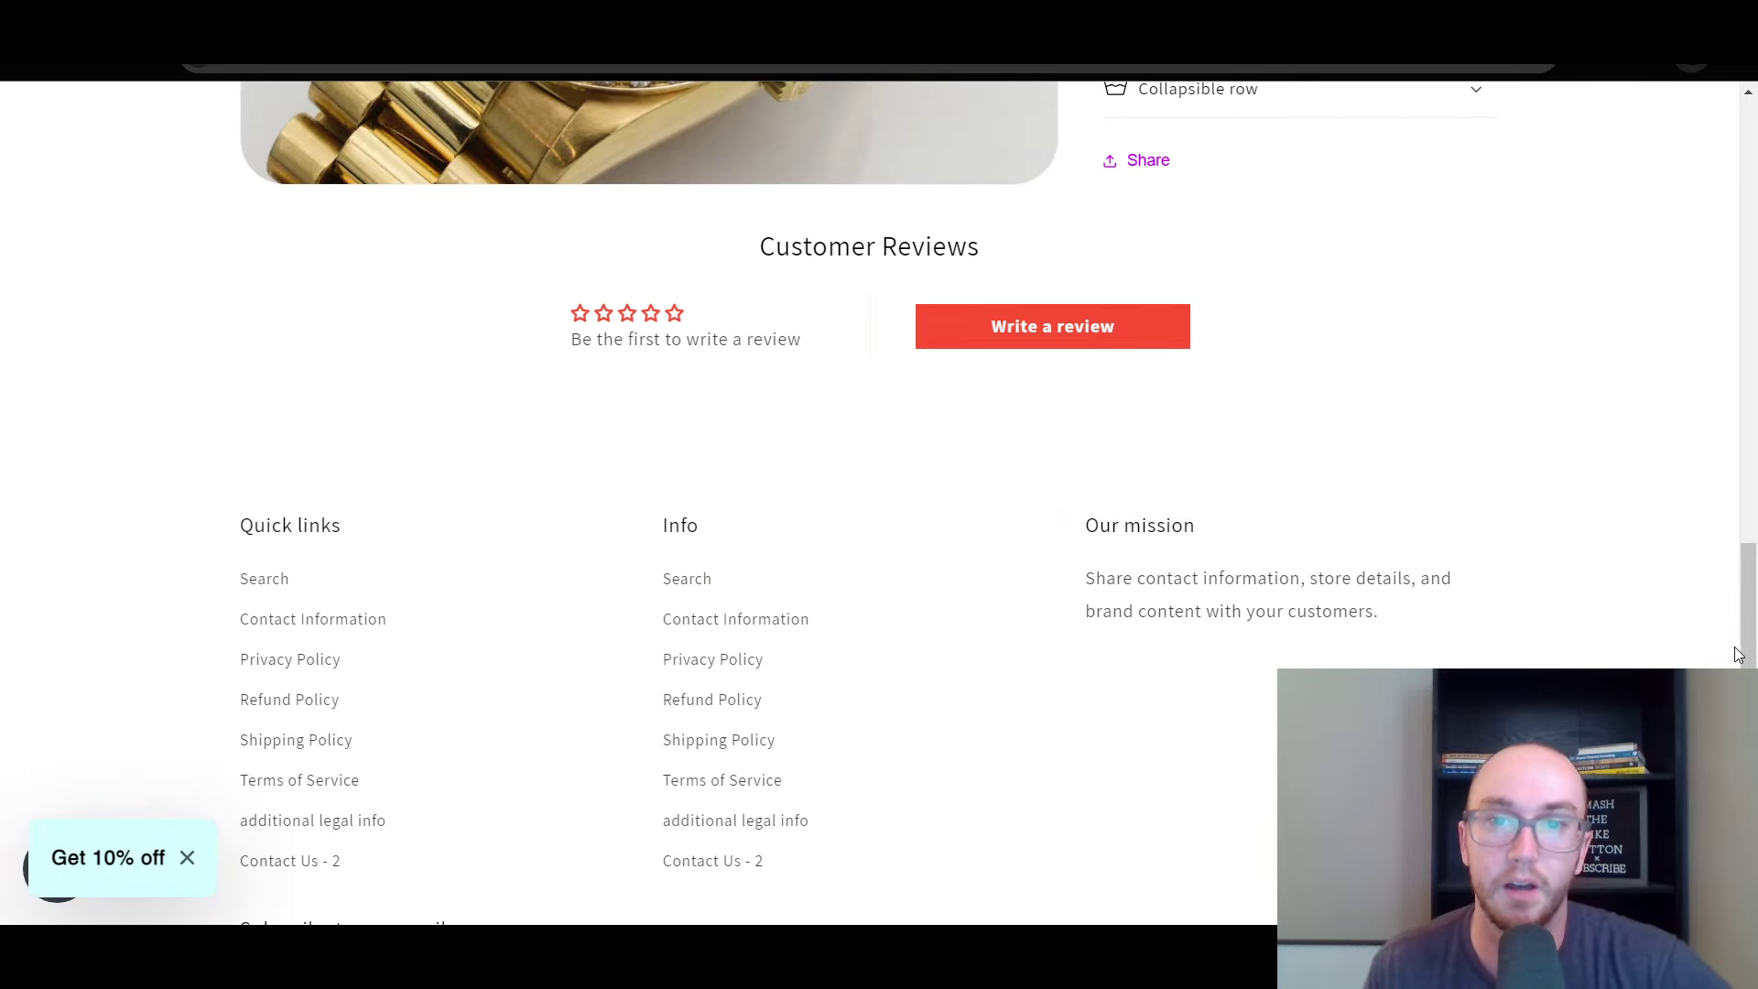
left_click_drag(1746, 655, 1752, 365)
scroll(836, 545, "down", 7)
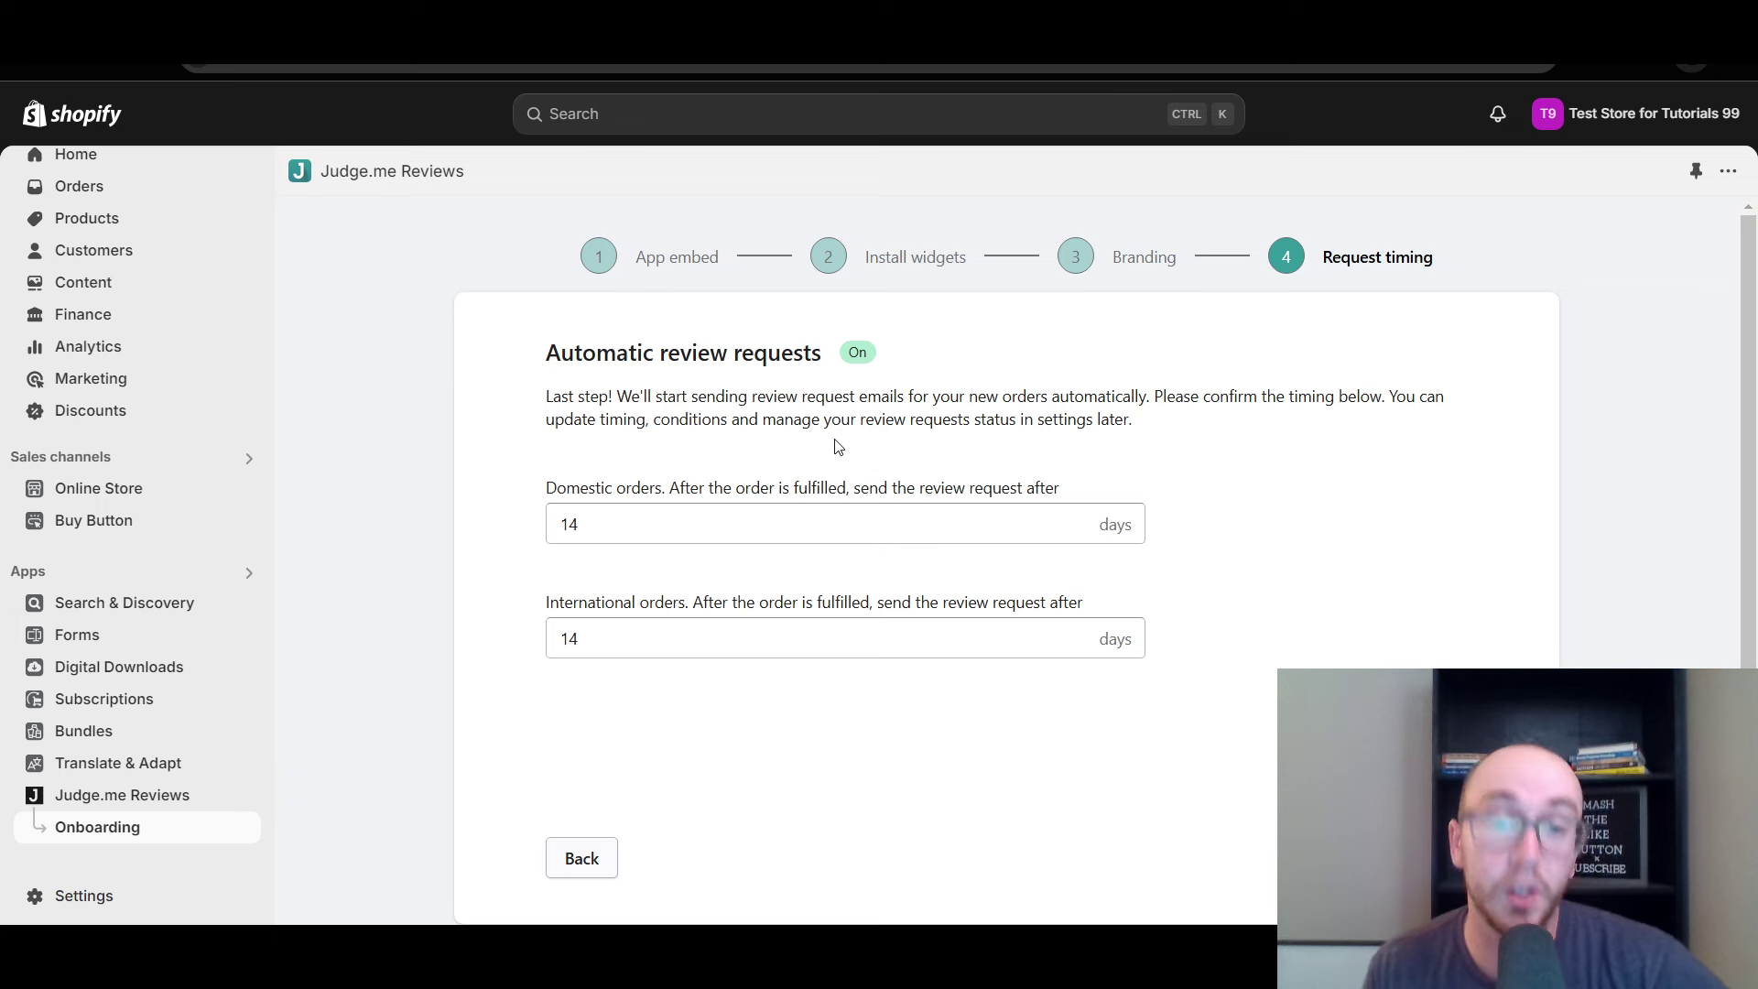
Review the automatic review email explanation, keeping both request delays at 14 days
left_click_drag(748, 398, 1158, 395)
left_click(1209, 394)
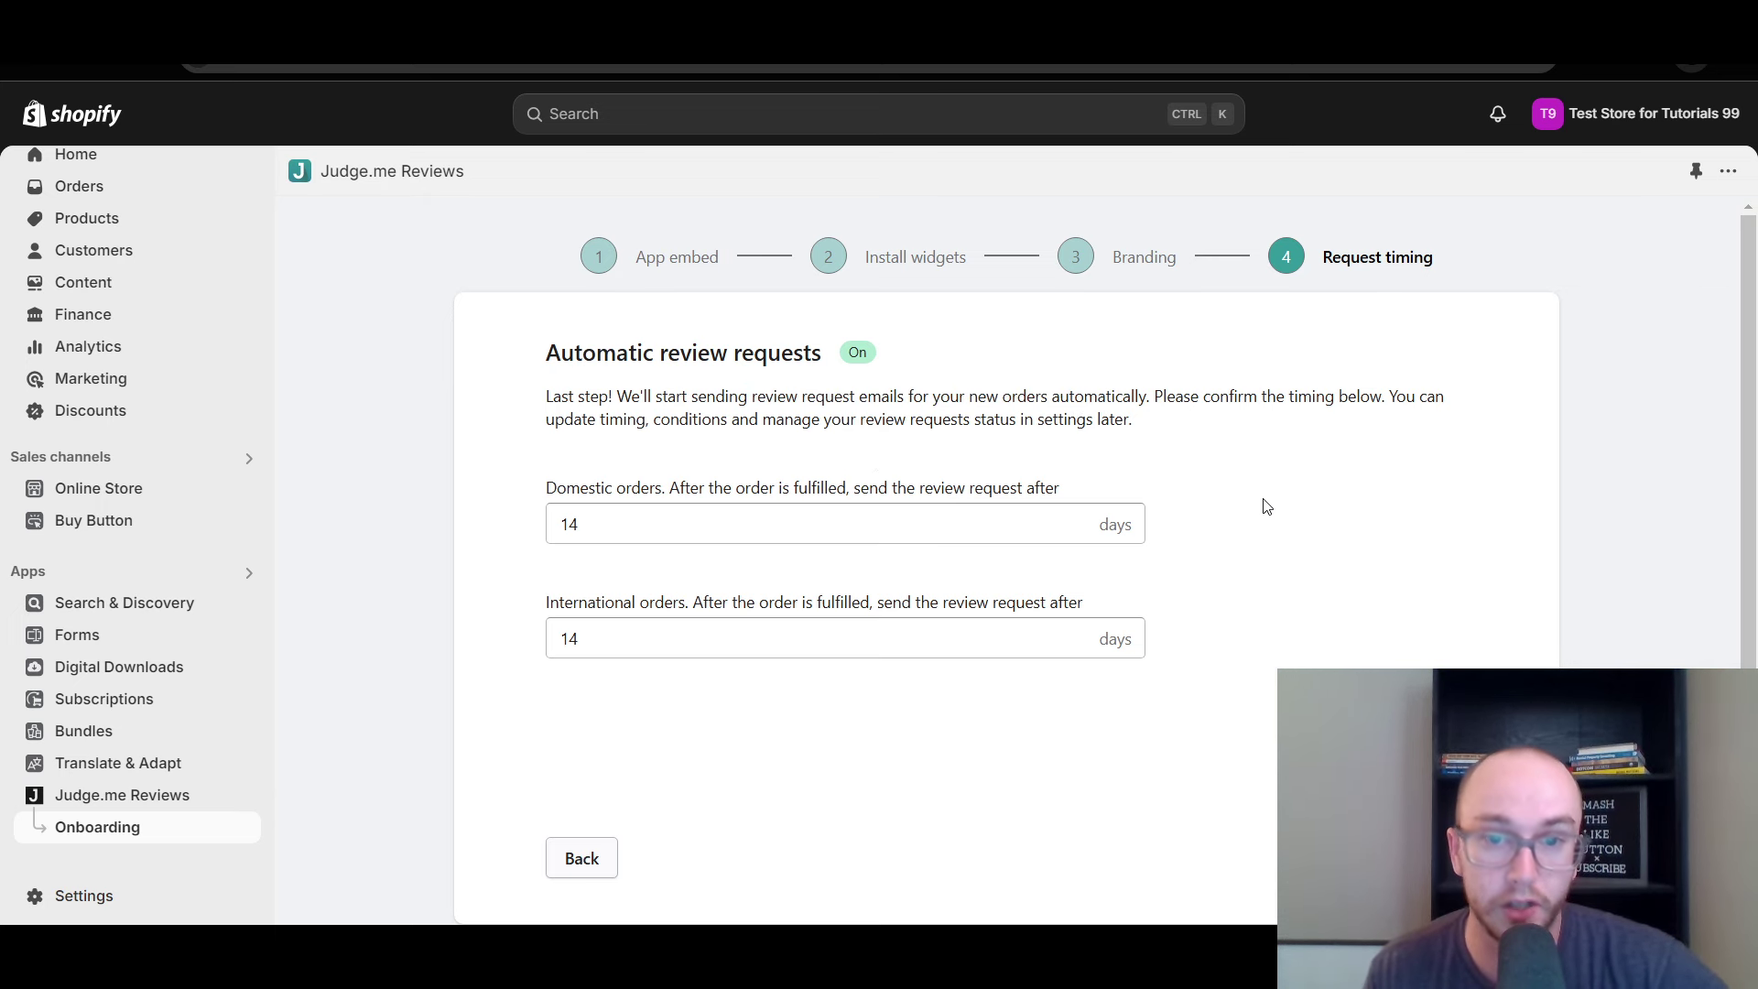
scroll(1265, 506, "down", 1)
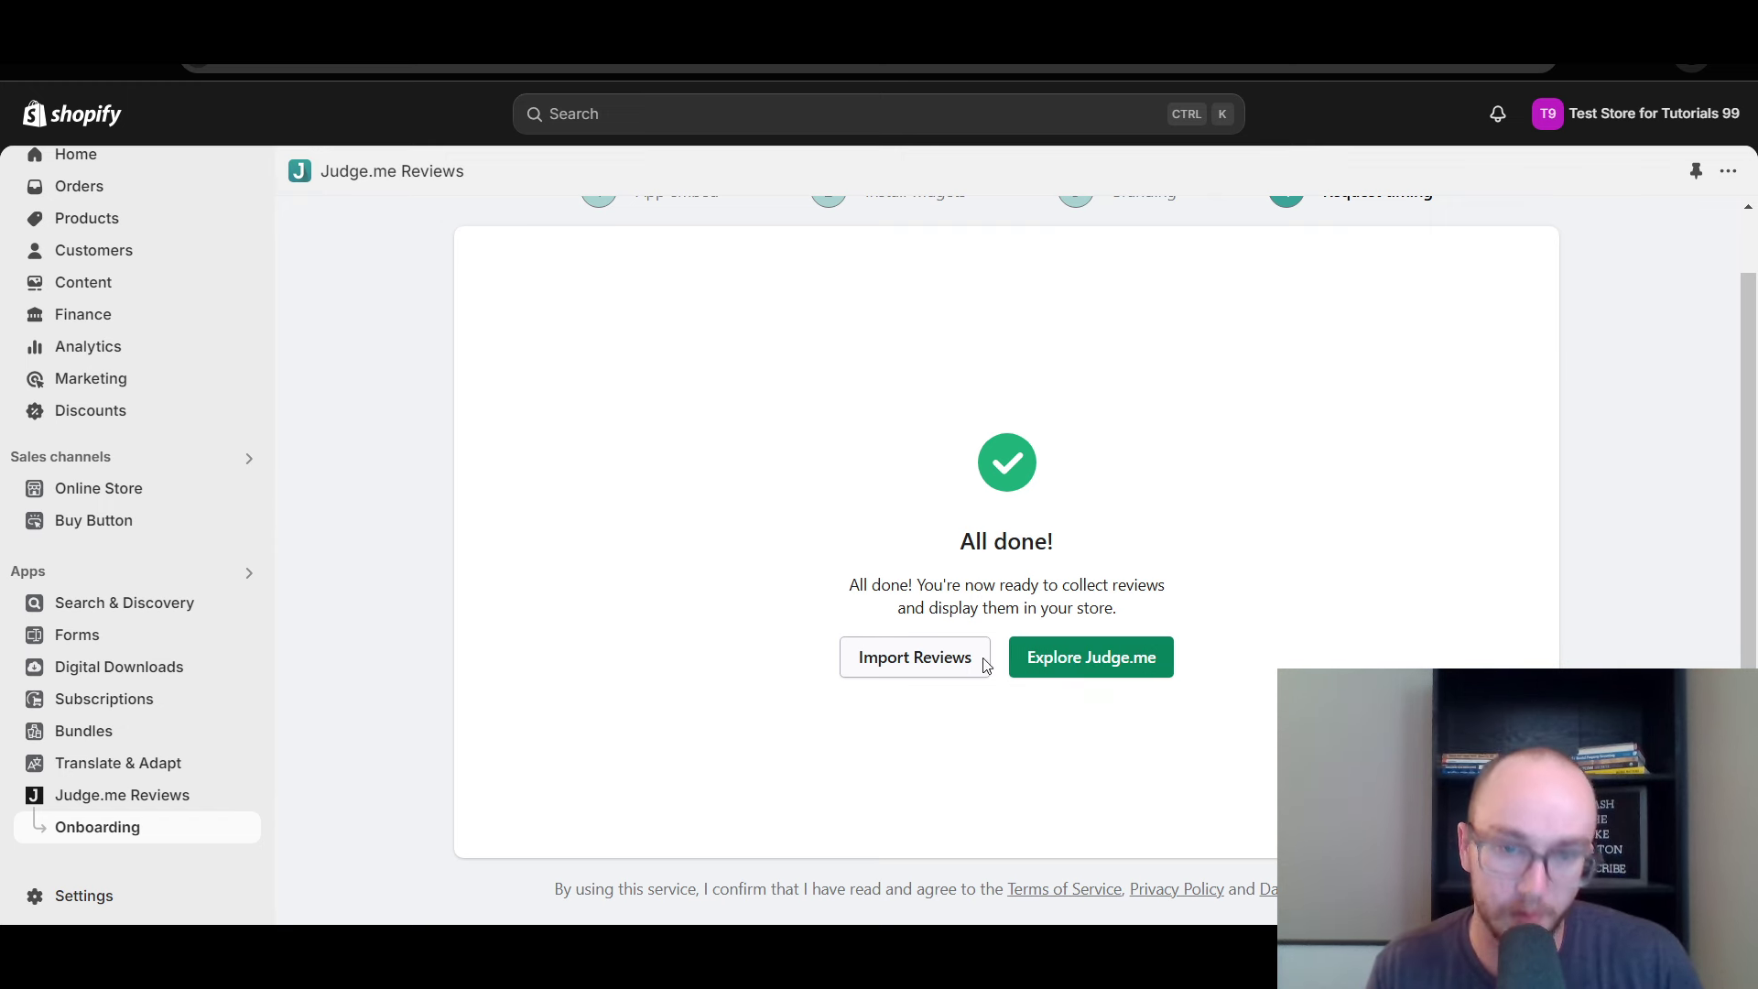
Open Import Reviews and scroll down through the Import & Export page sections
left_click(920, 676)
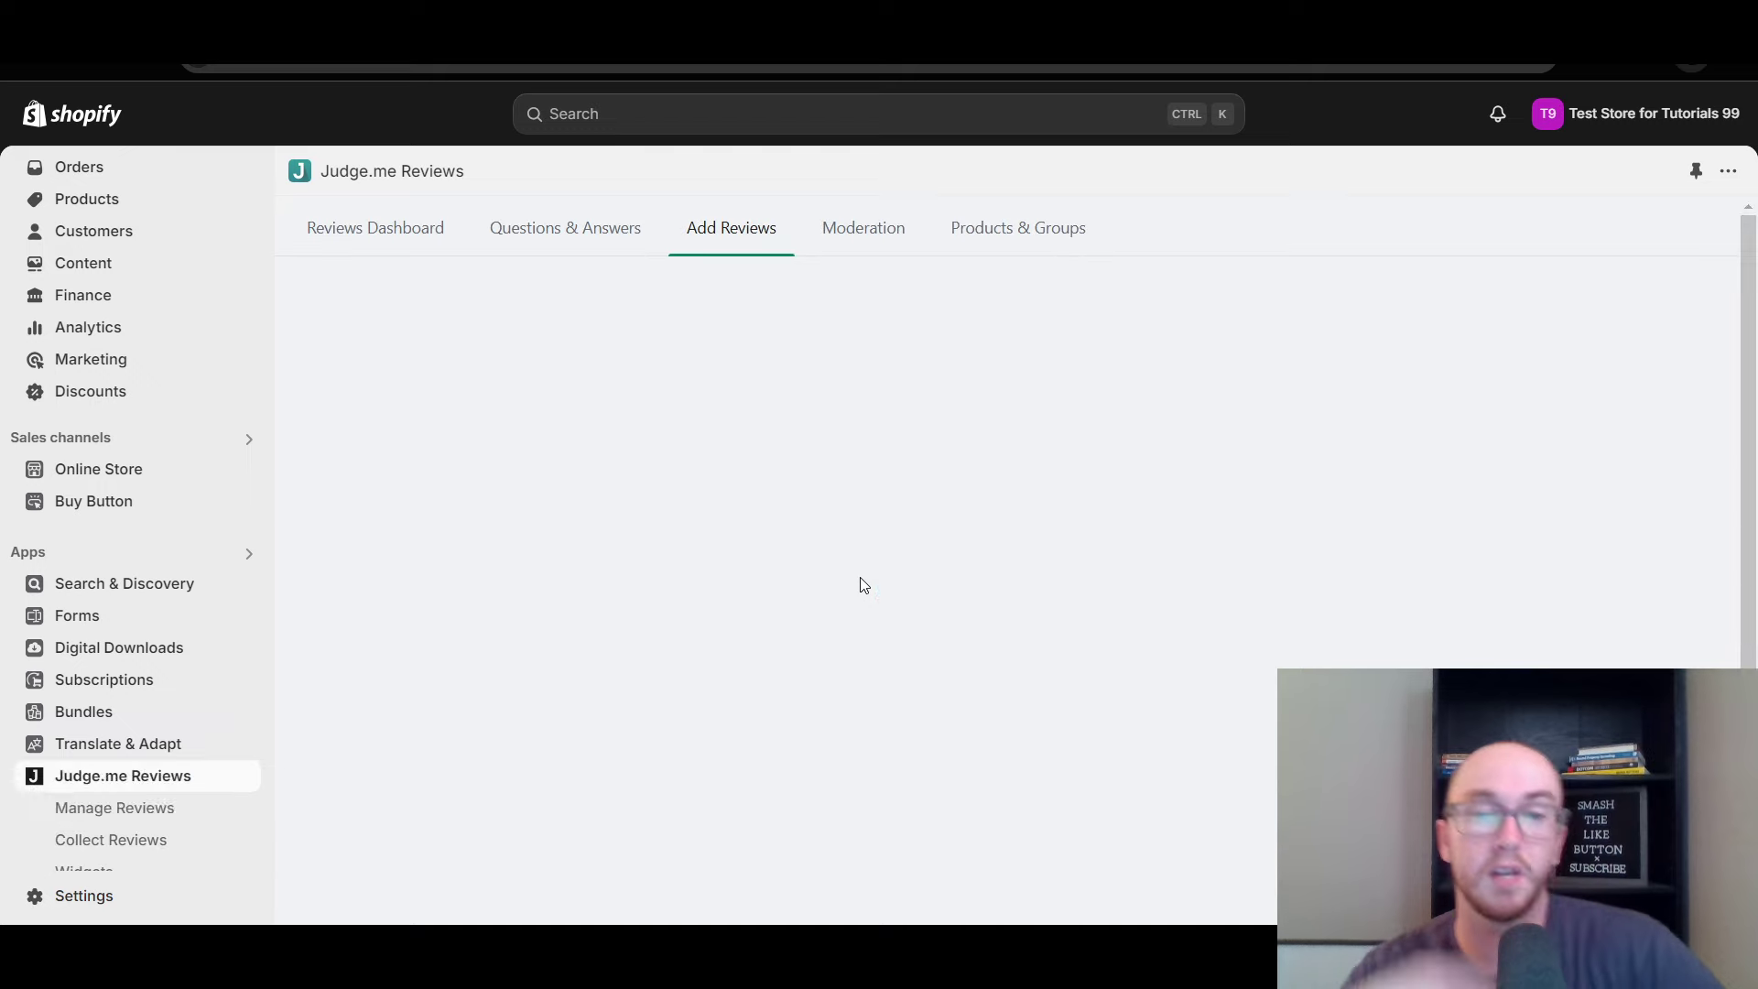
scroll(832, 583, "down", 3)
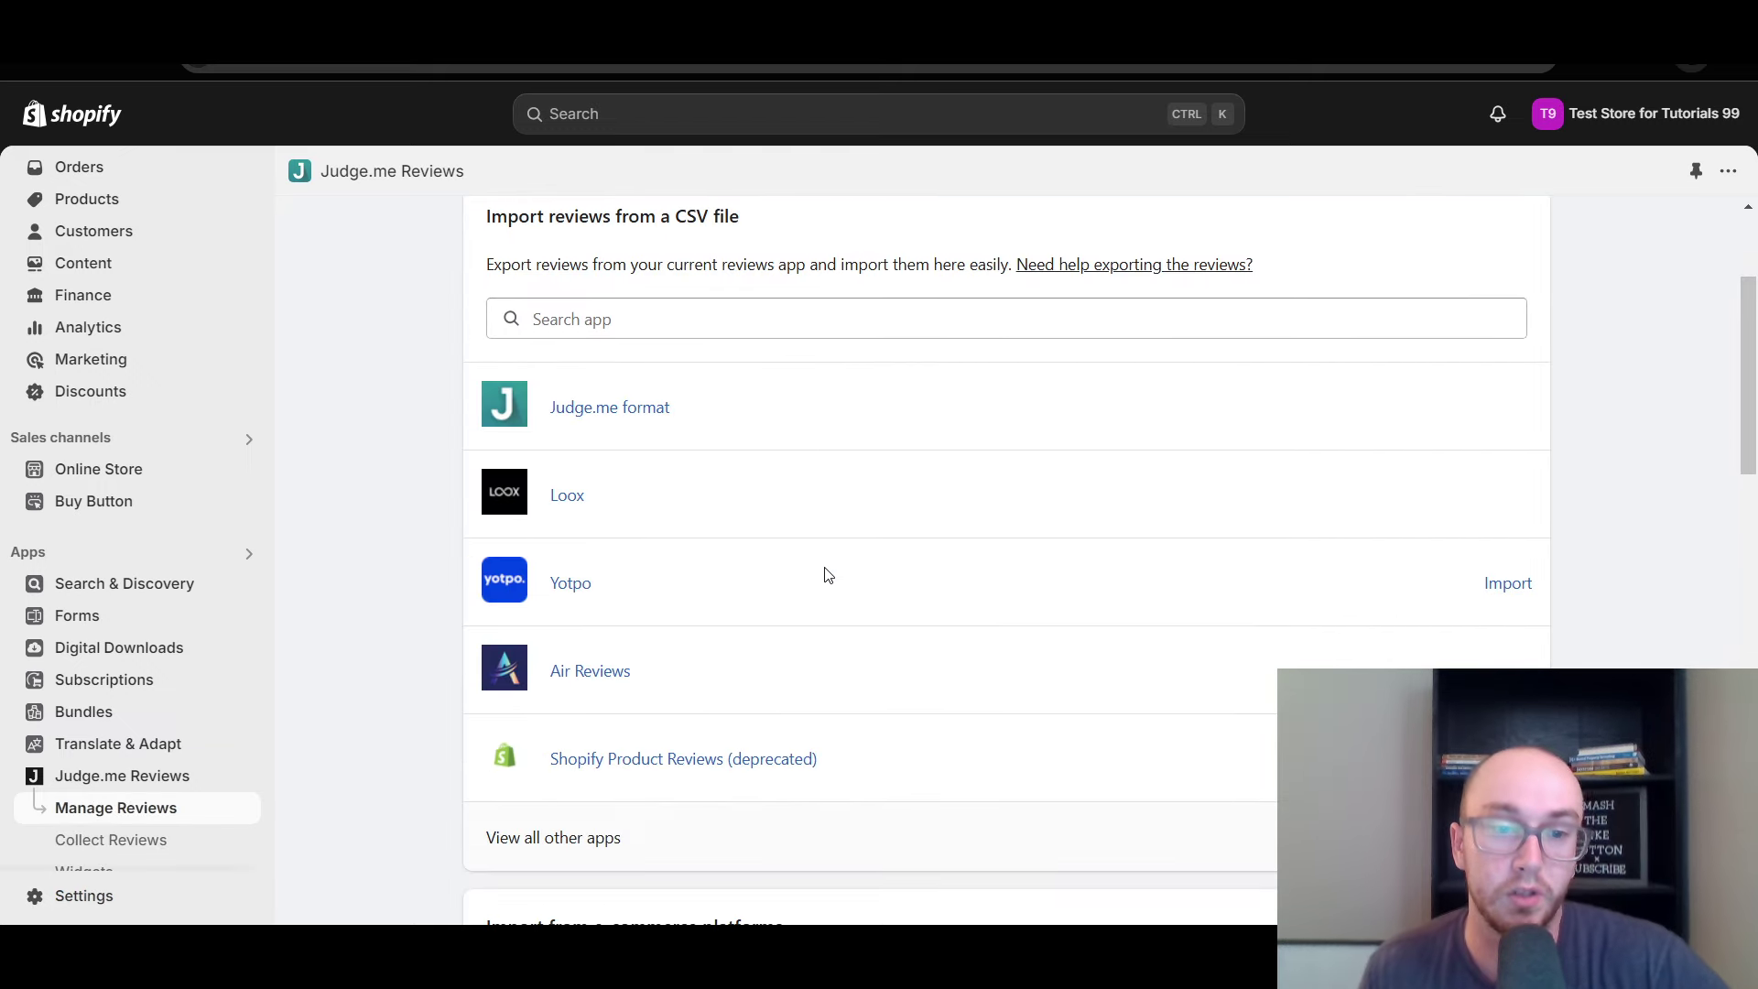
scroll(809, 761, "down", 1)
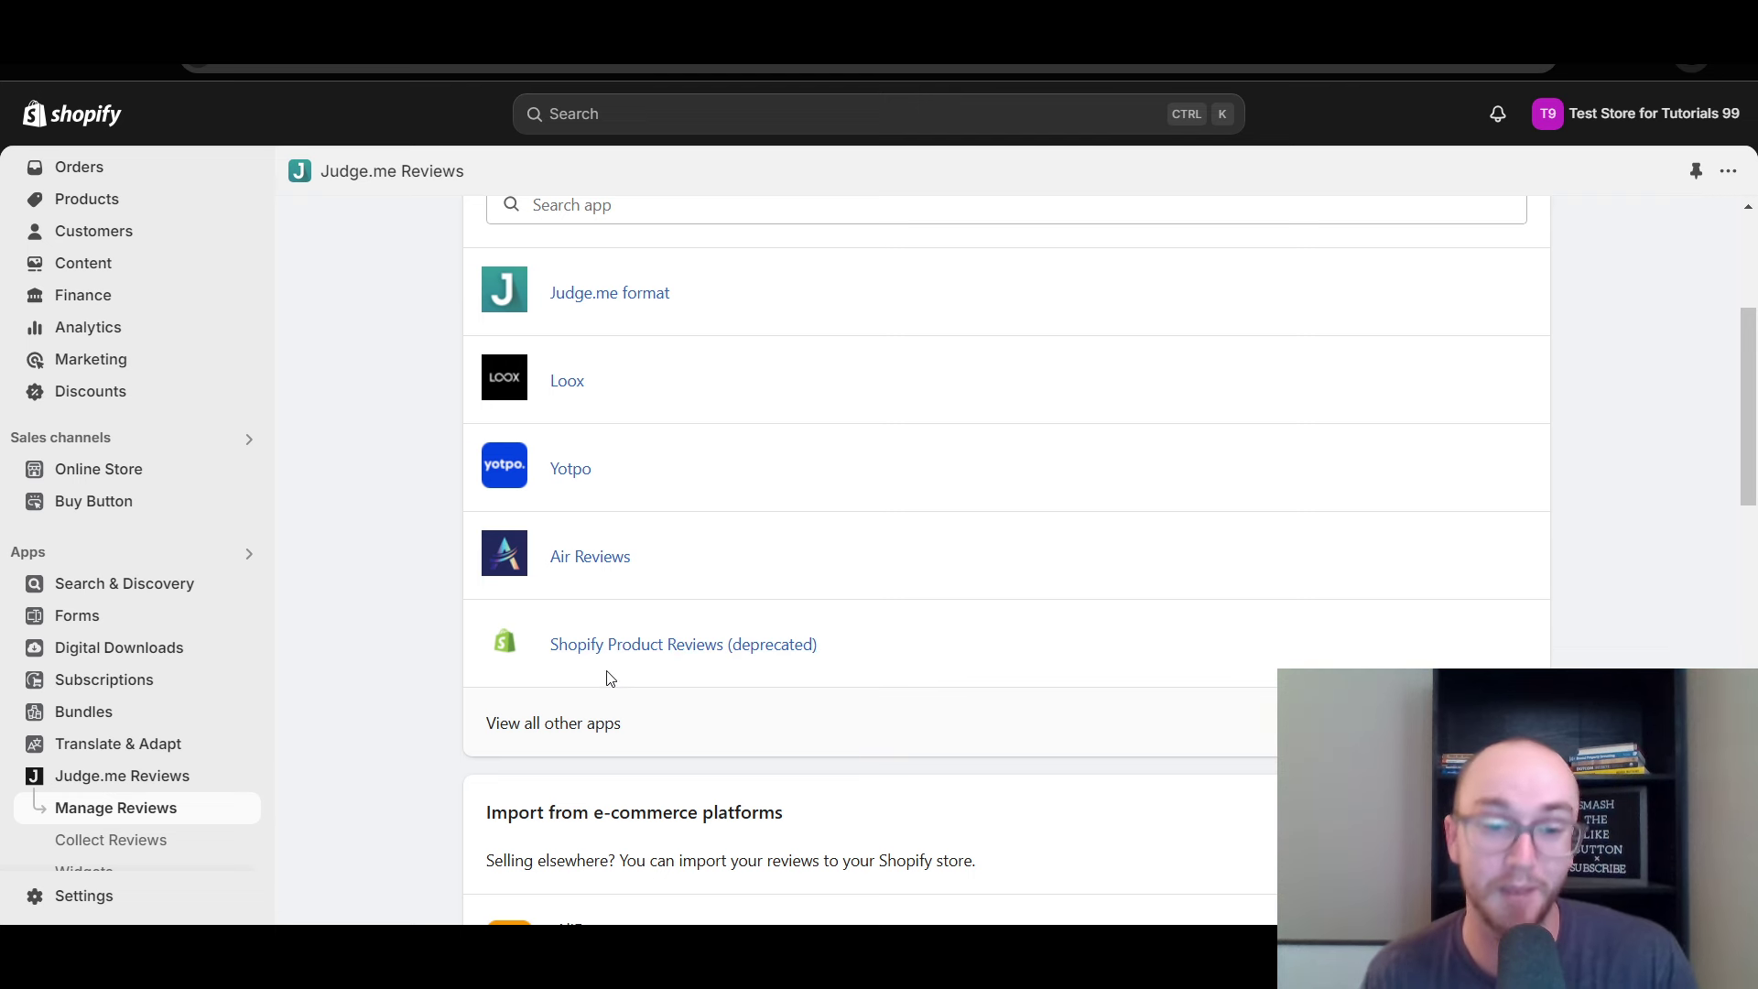
mouse_move(604, 666)
scroll(603, 667, "down", 1)
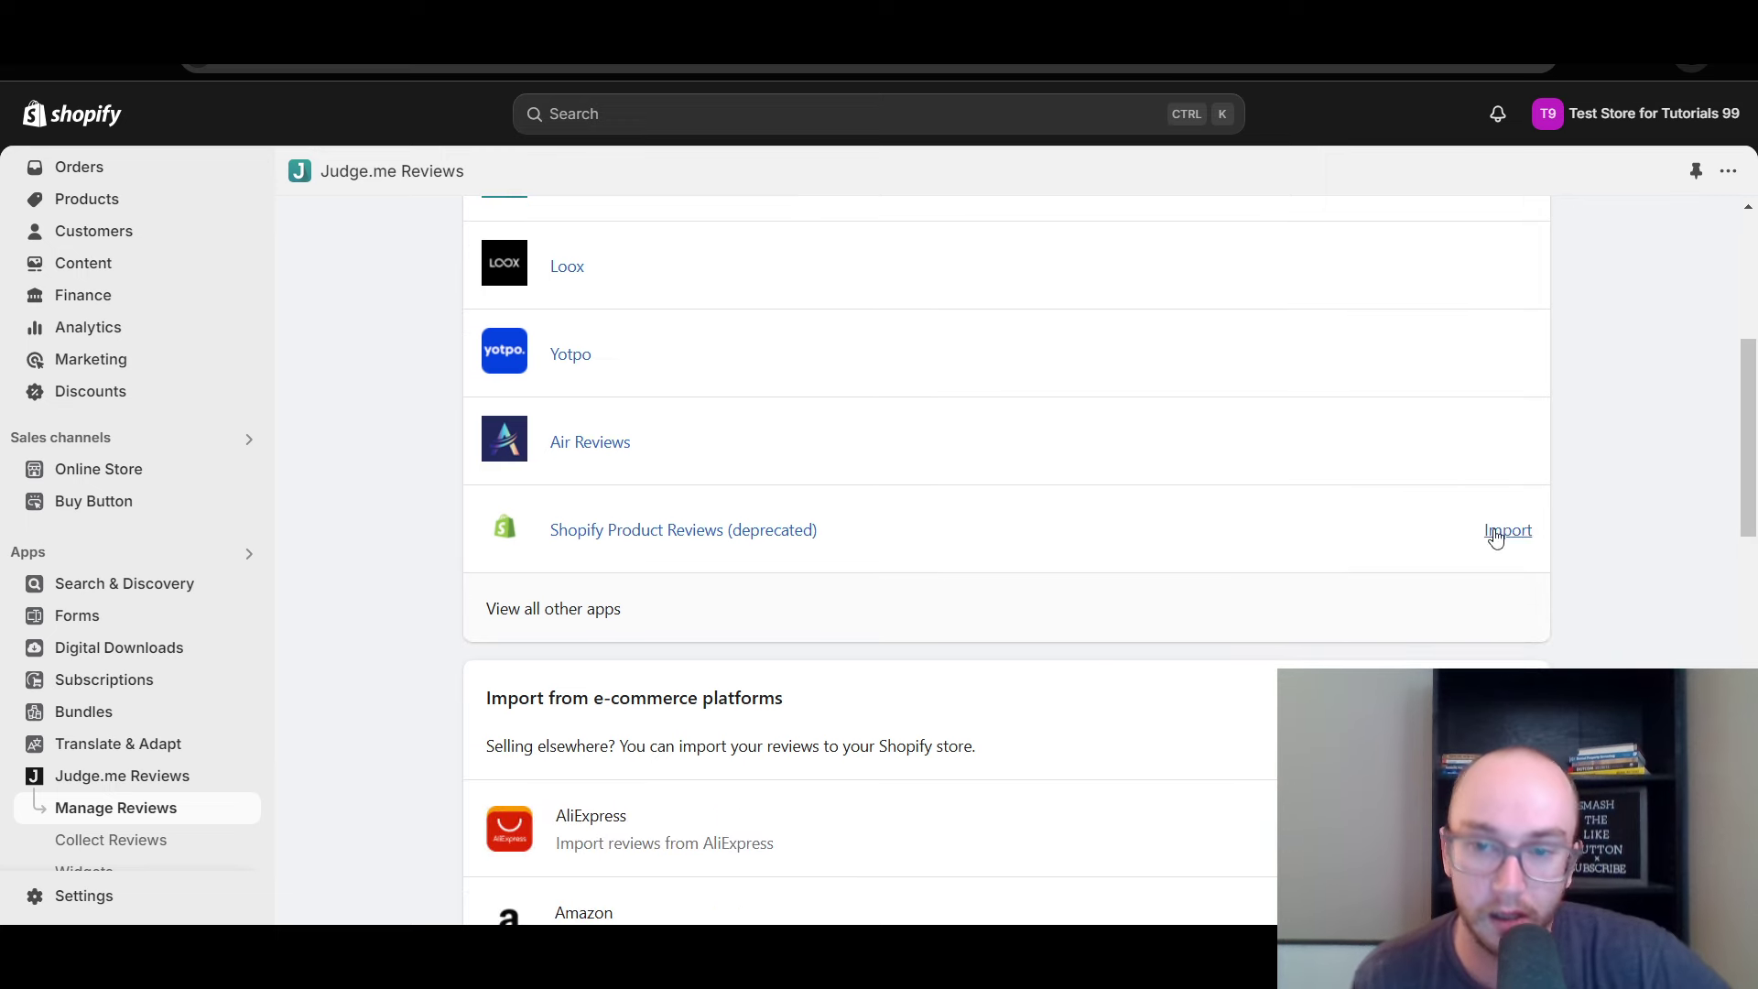
left_click_drag(1752, 514, 1746, 430)
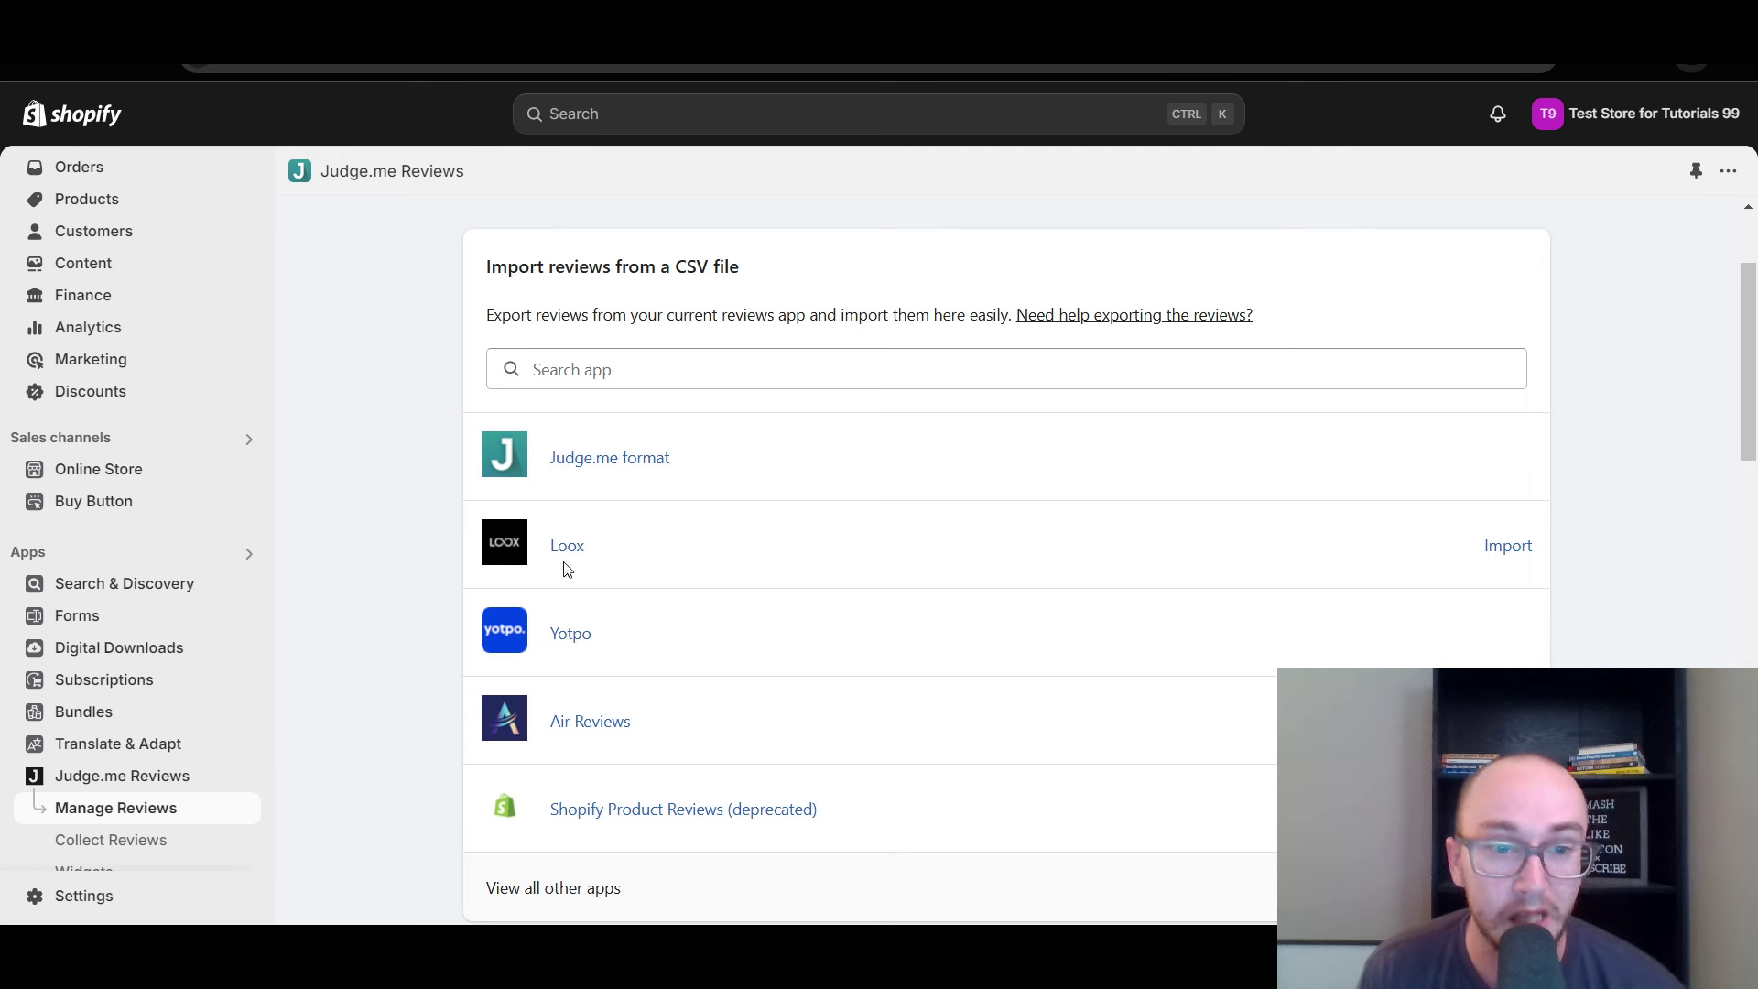
scroll(640, 567, "down", 3)
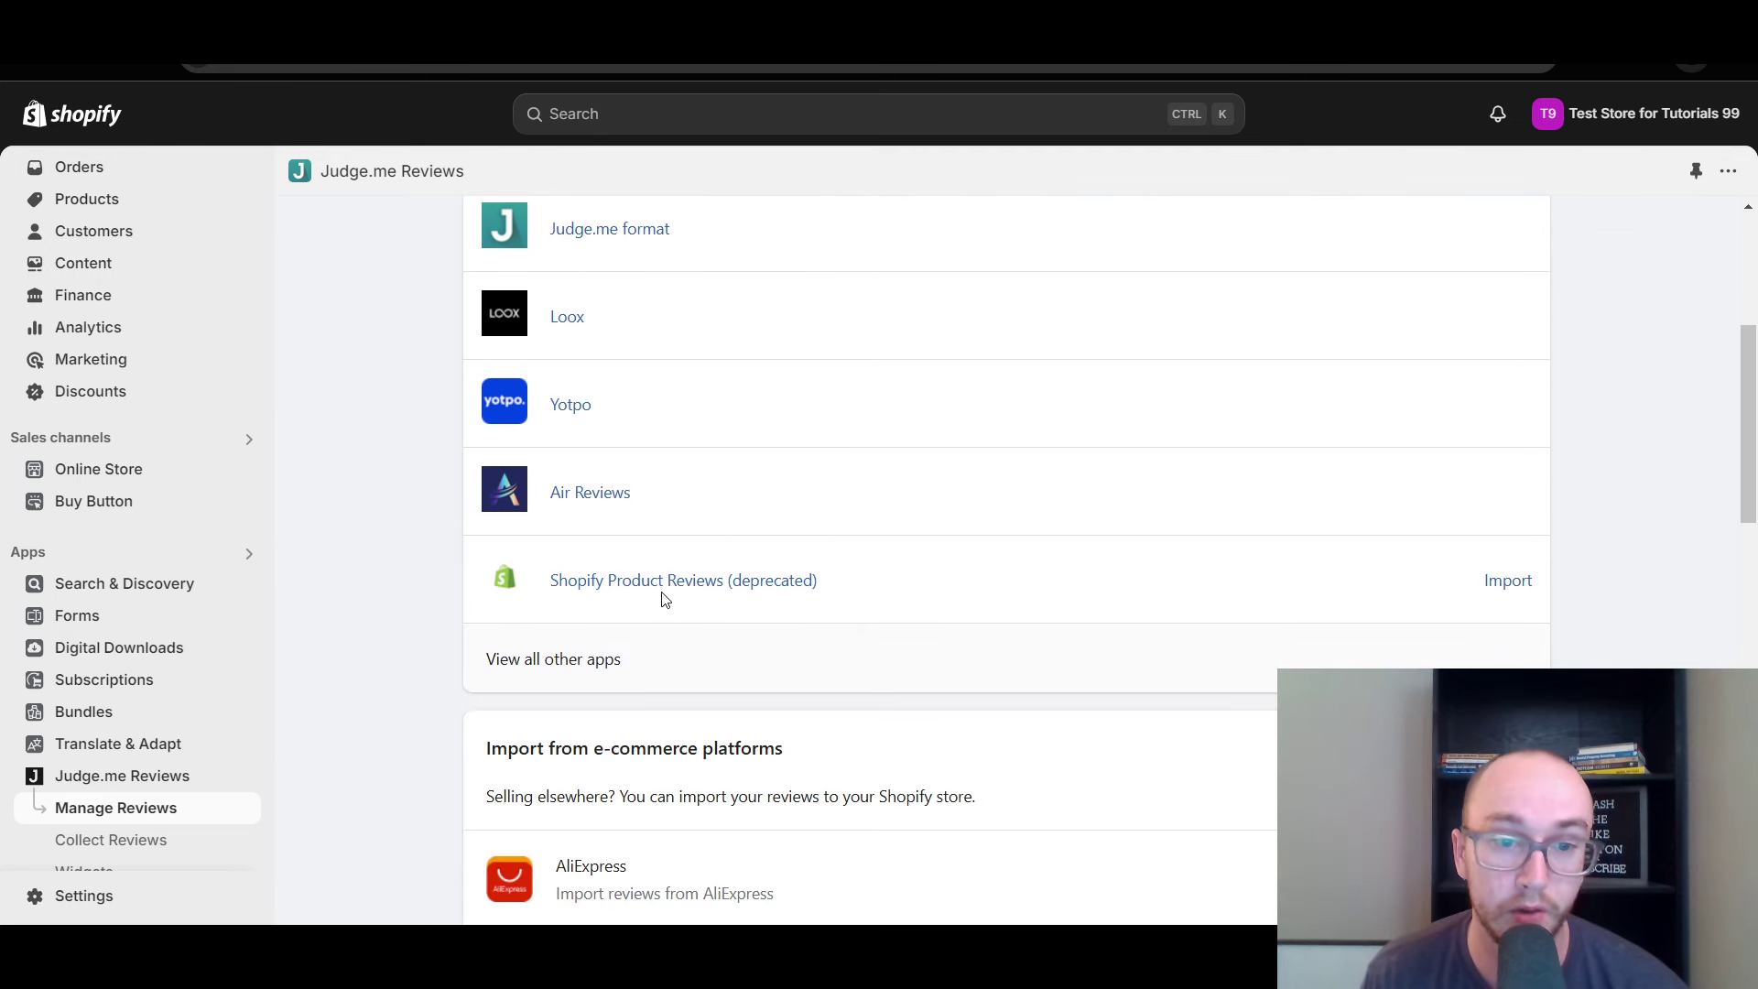
scroll(651, 595, "down", 2)
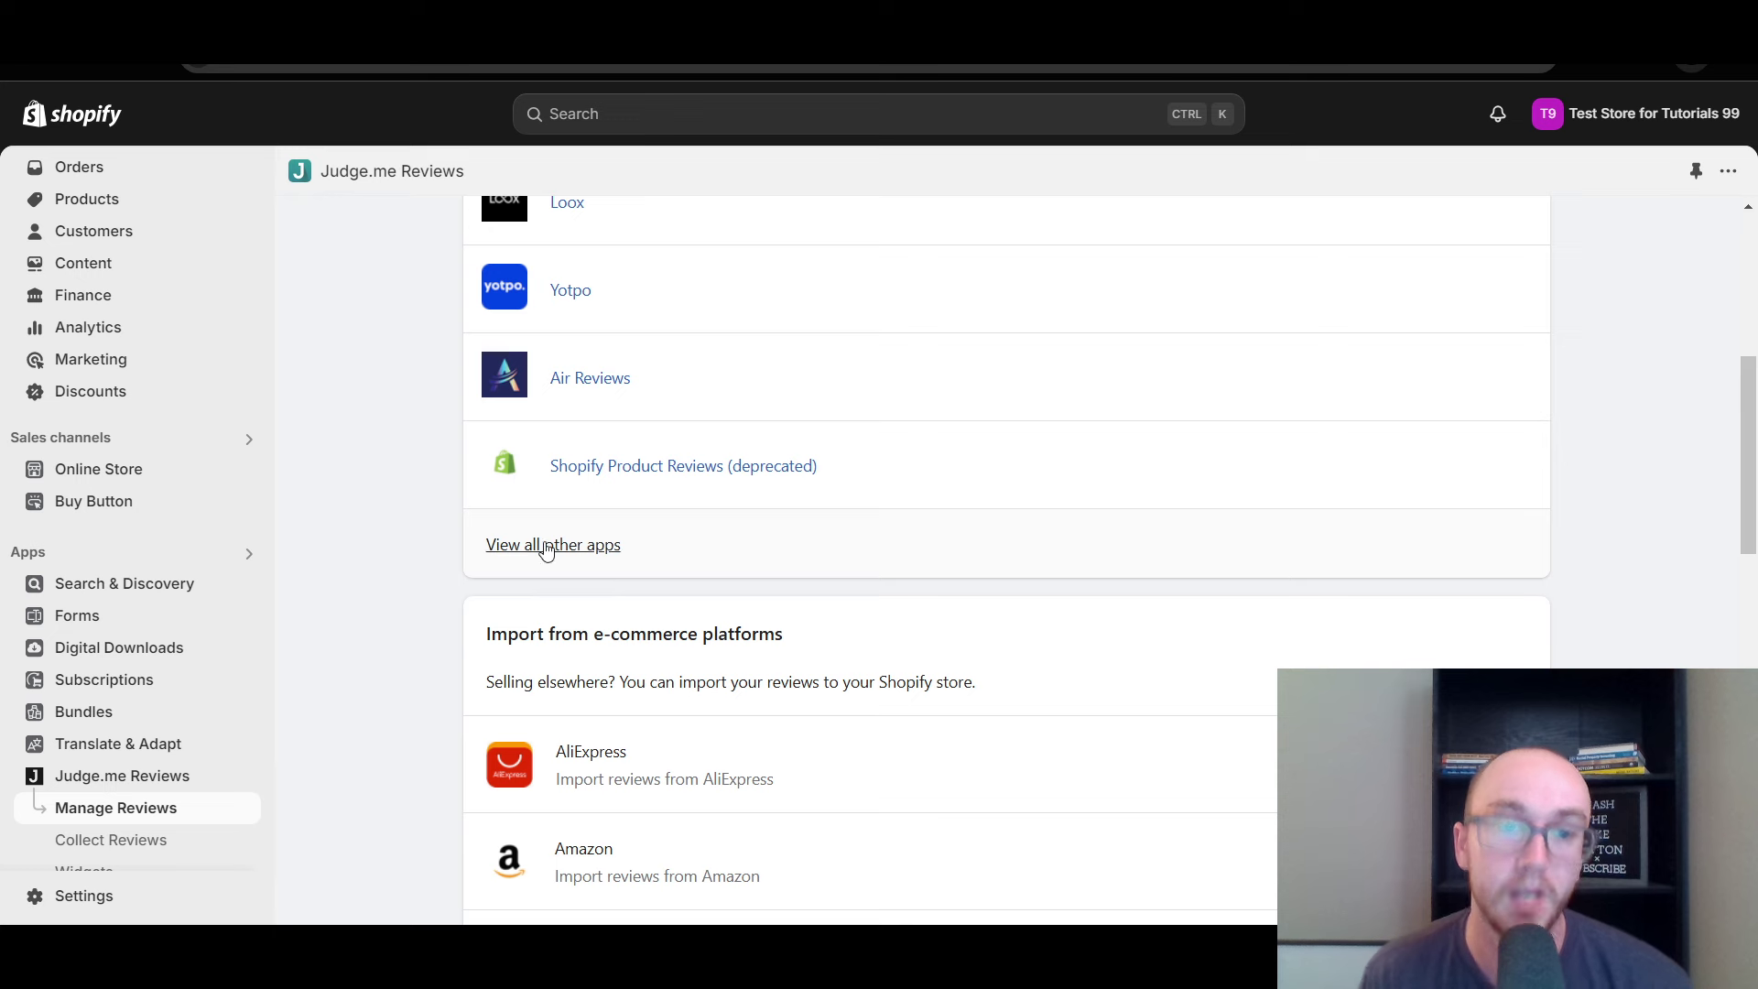
scroll(545, 568, "down", 5)
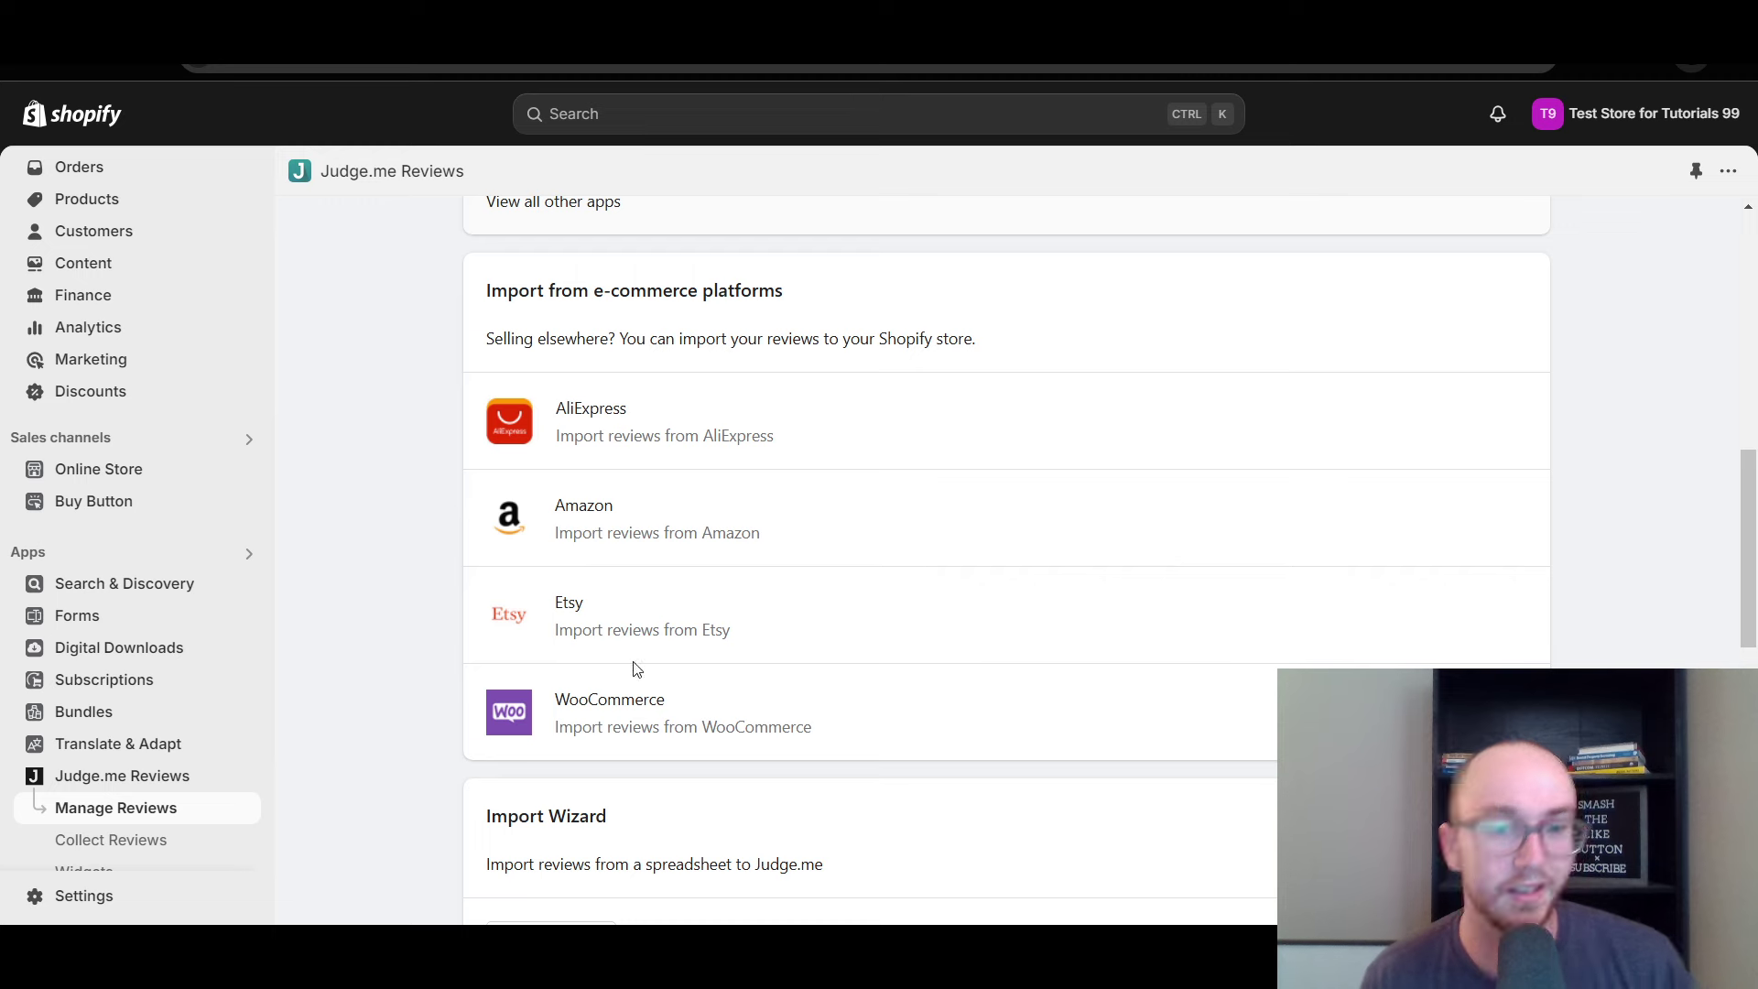
Scroll through the lower Import & Export sections and back up the page
scroll(635, 673, "down", 5)
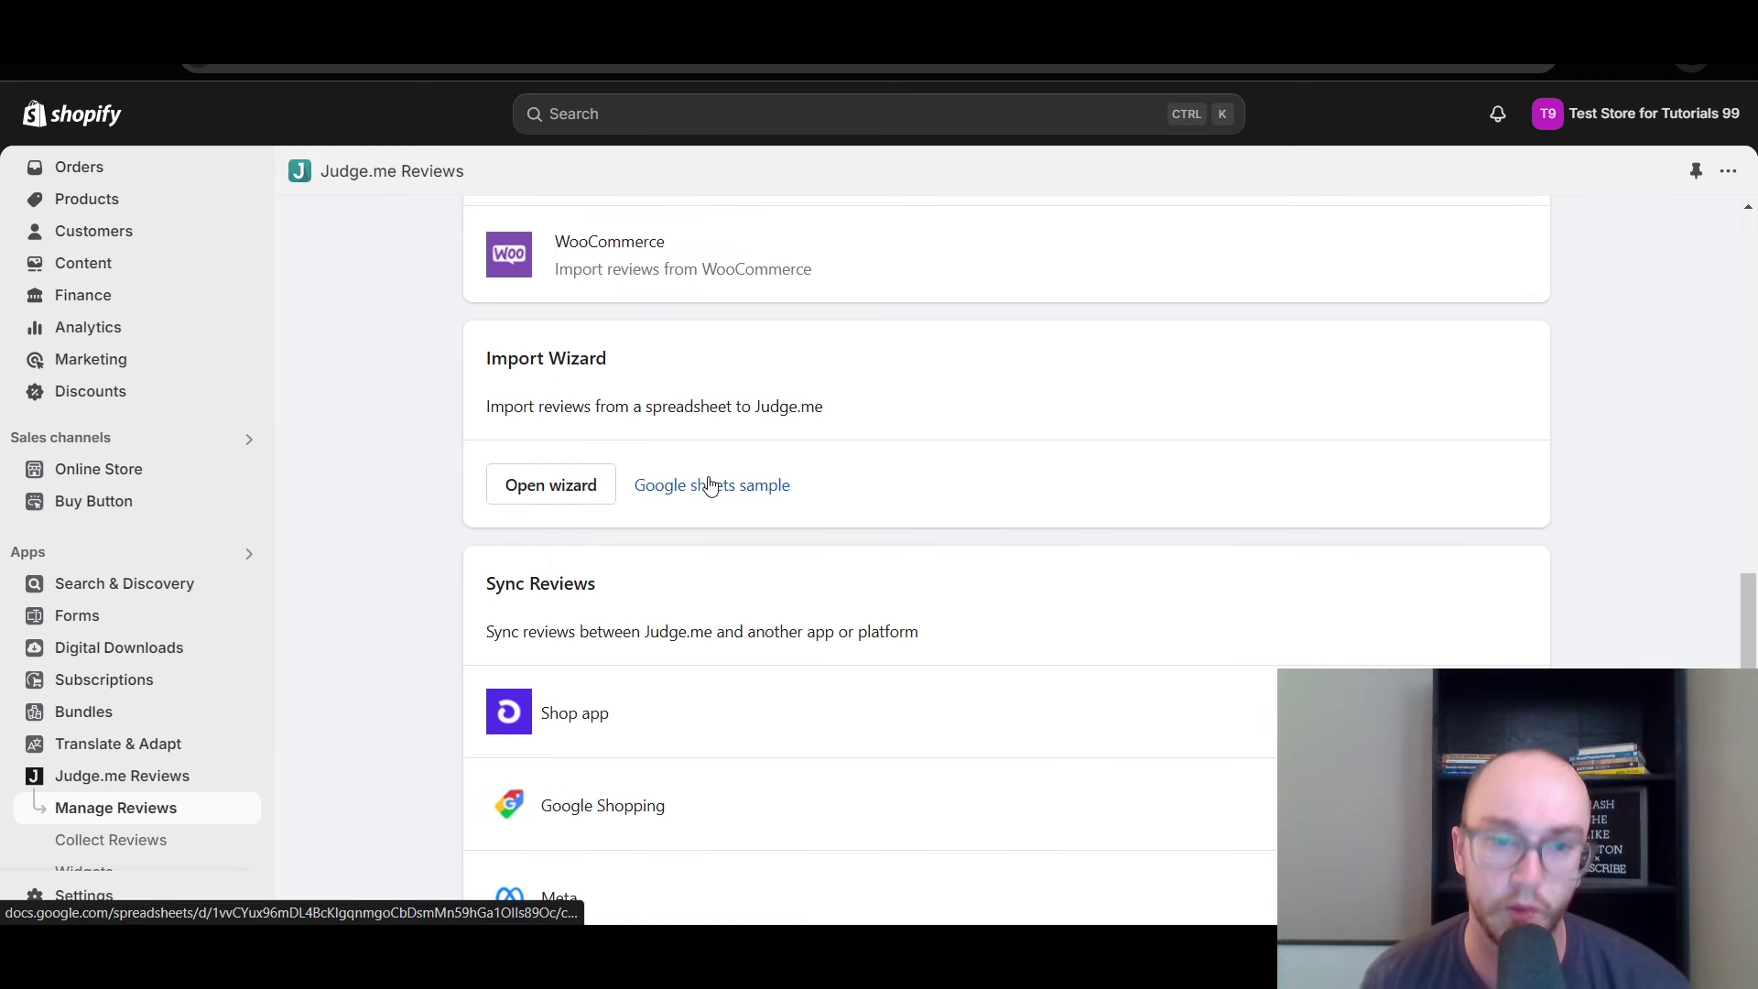
scroll(712, 513, "down", 5)
scroll(707, 495, "up", 2)
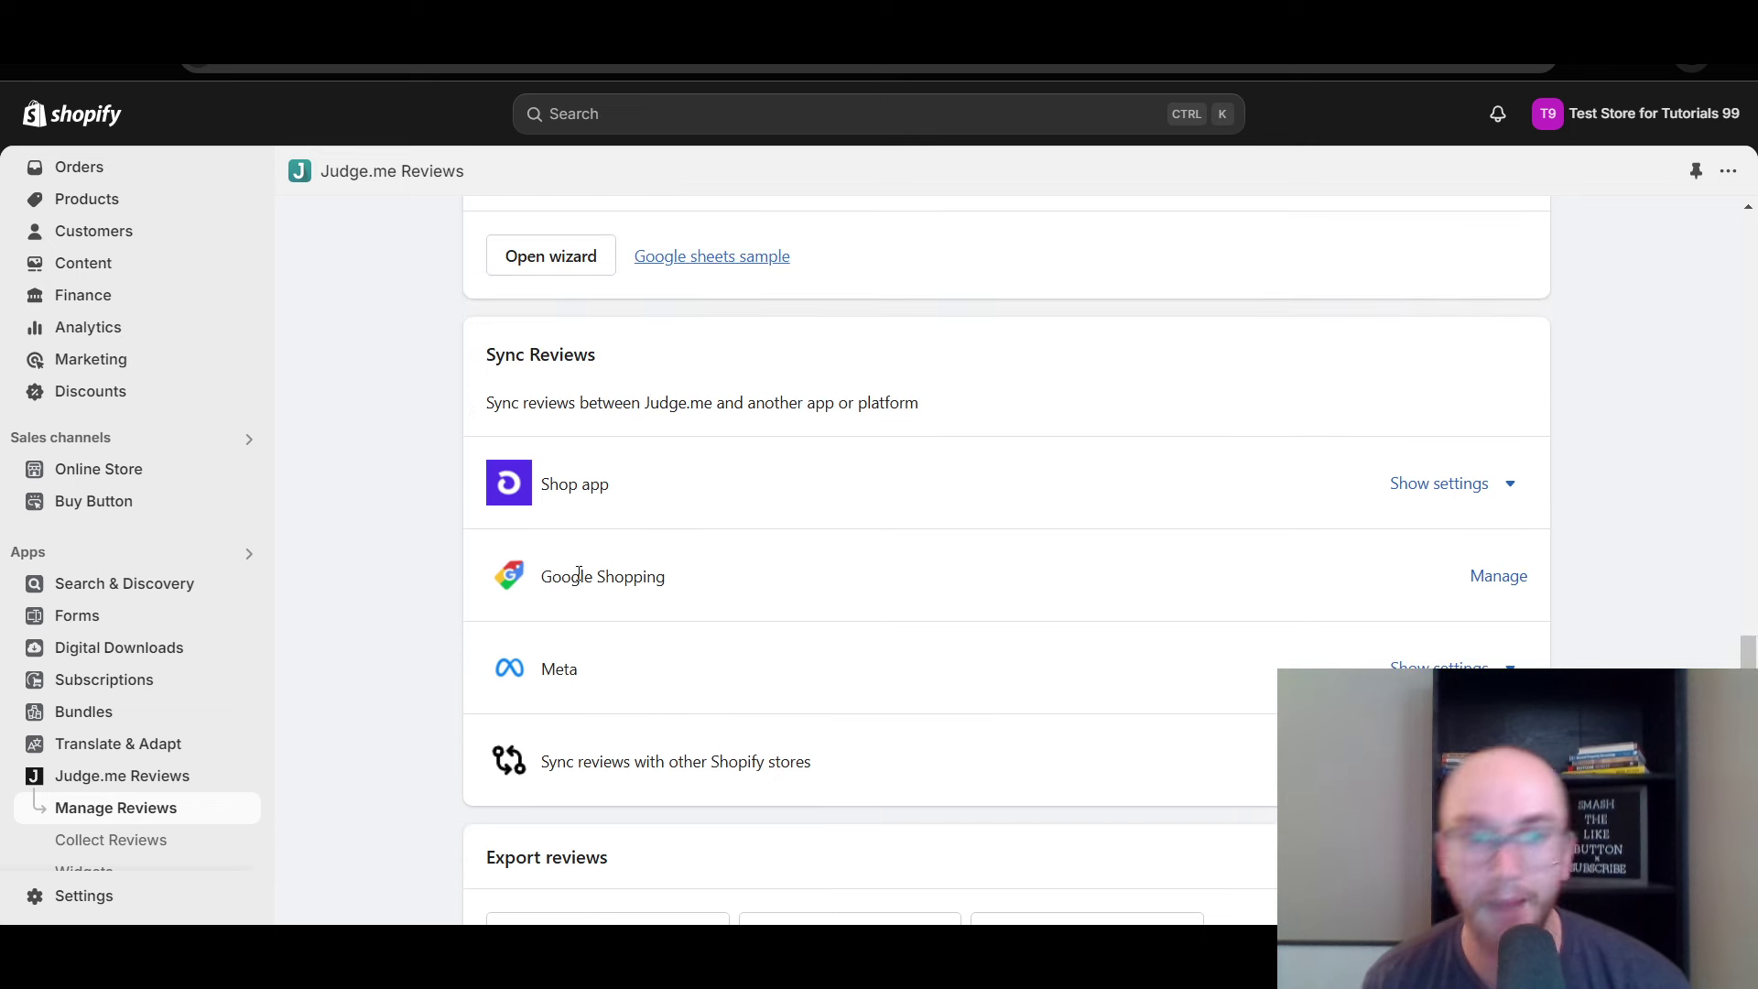
scroll(705, 683, "down", 1)
scroll(821, 680, "down", 2)
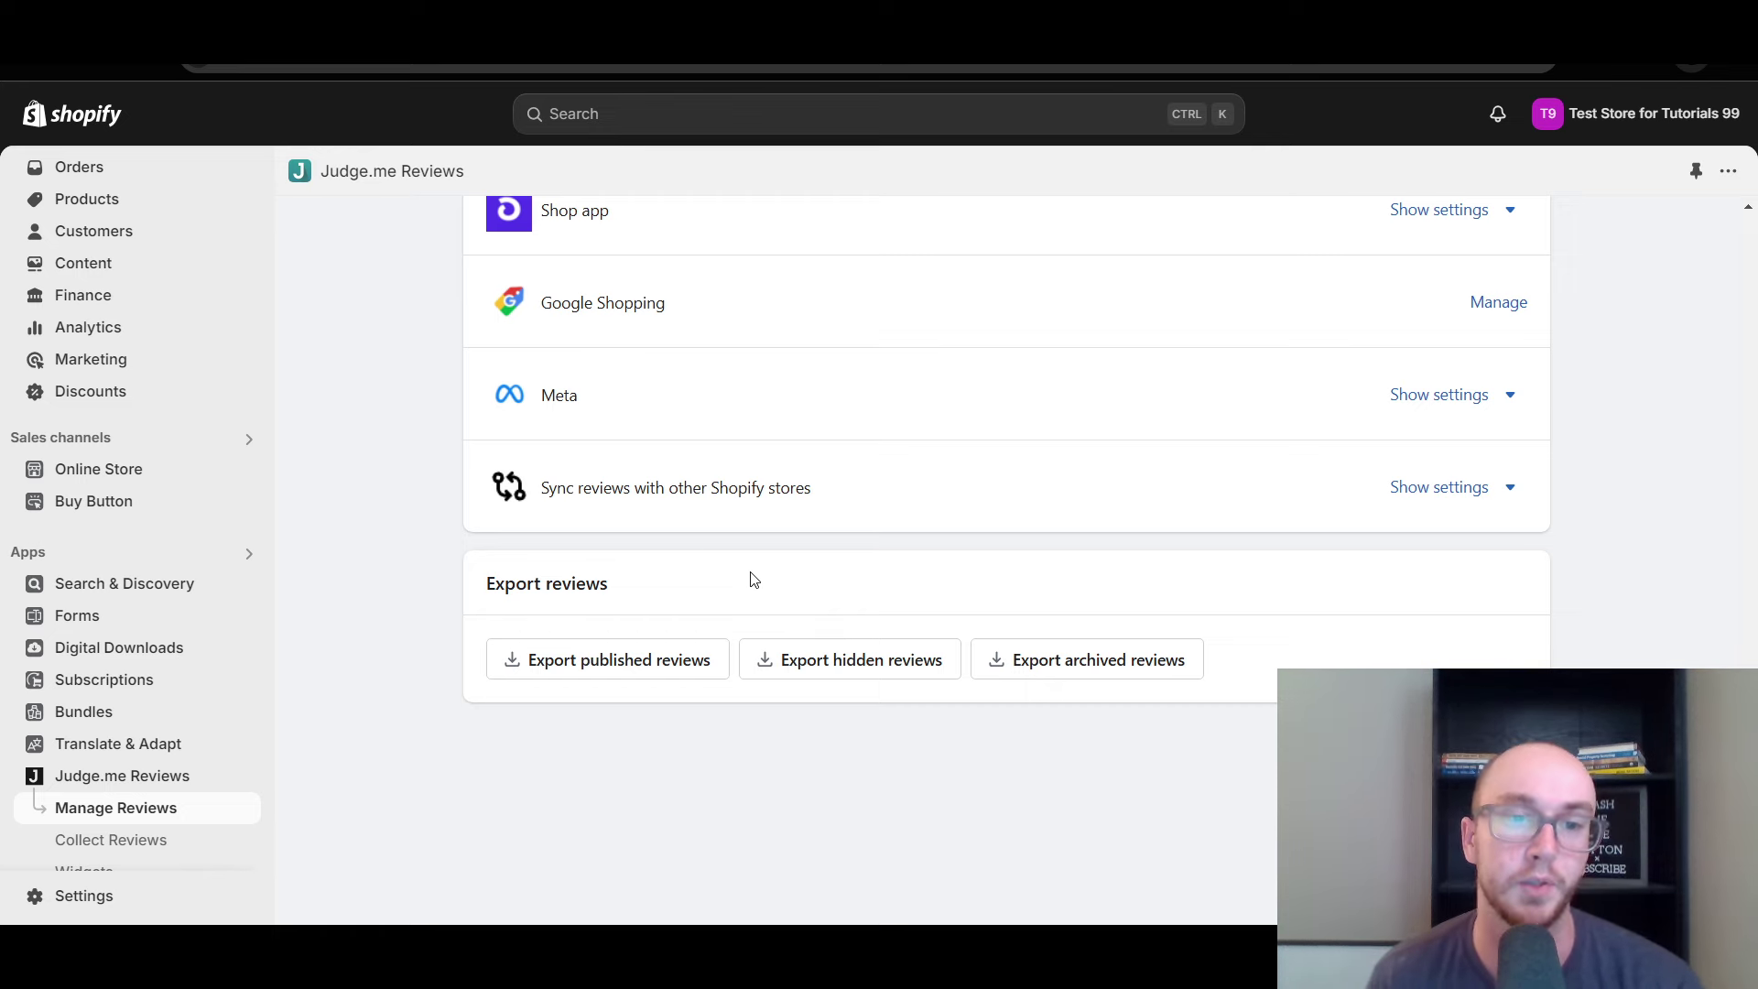
scroll(1117, 710, "up", 10)
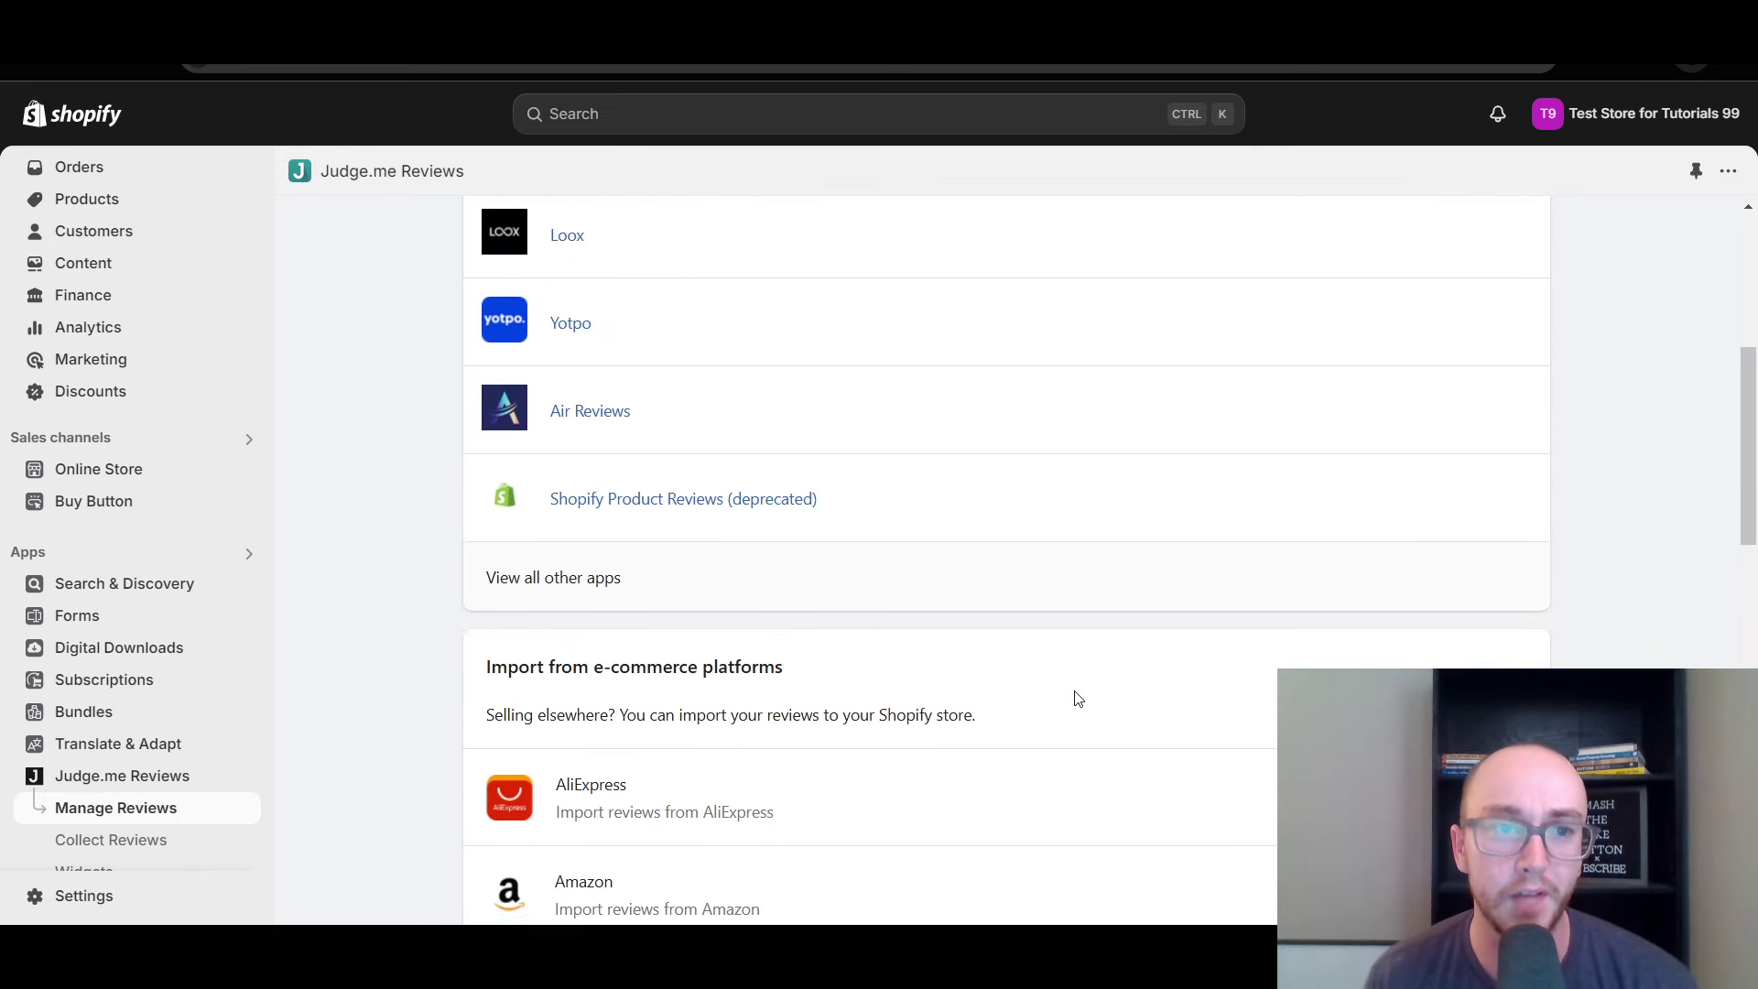
scroll(1077, 698, "up", 5)
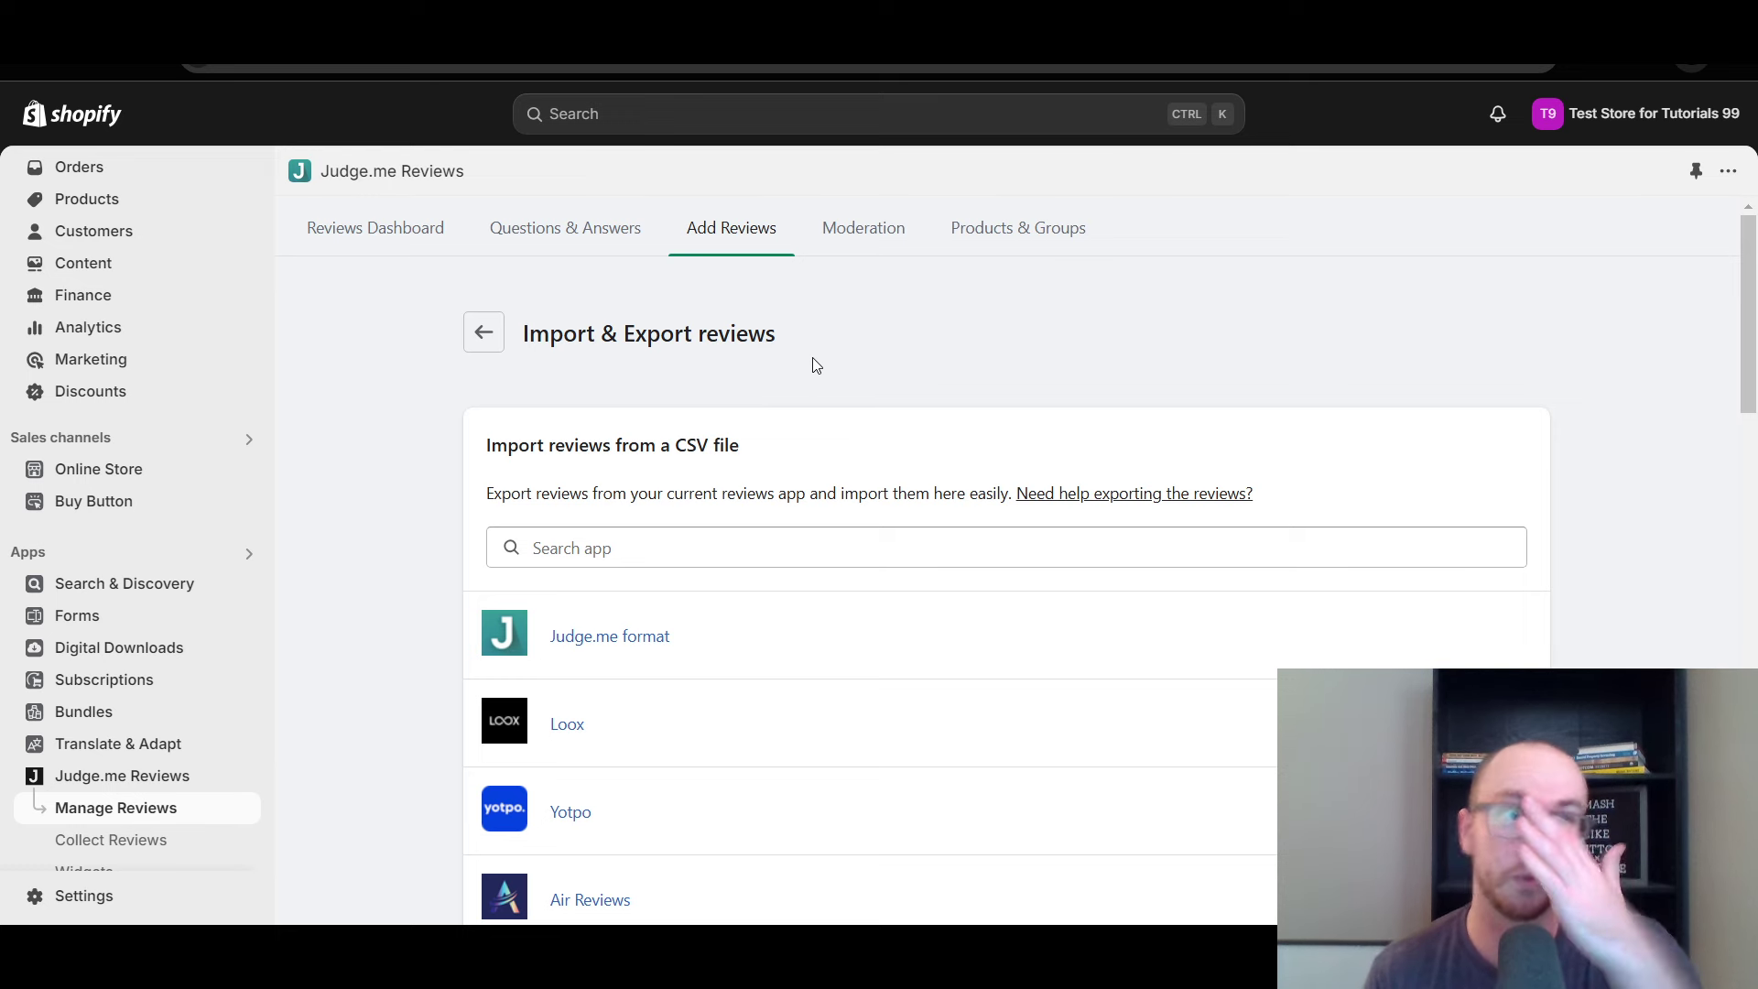
scroll(805, 366, "down", 5)
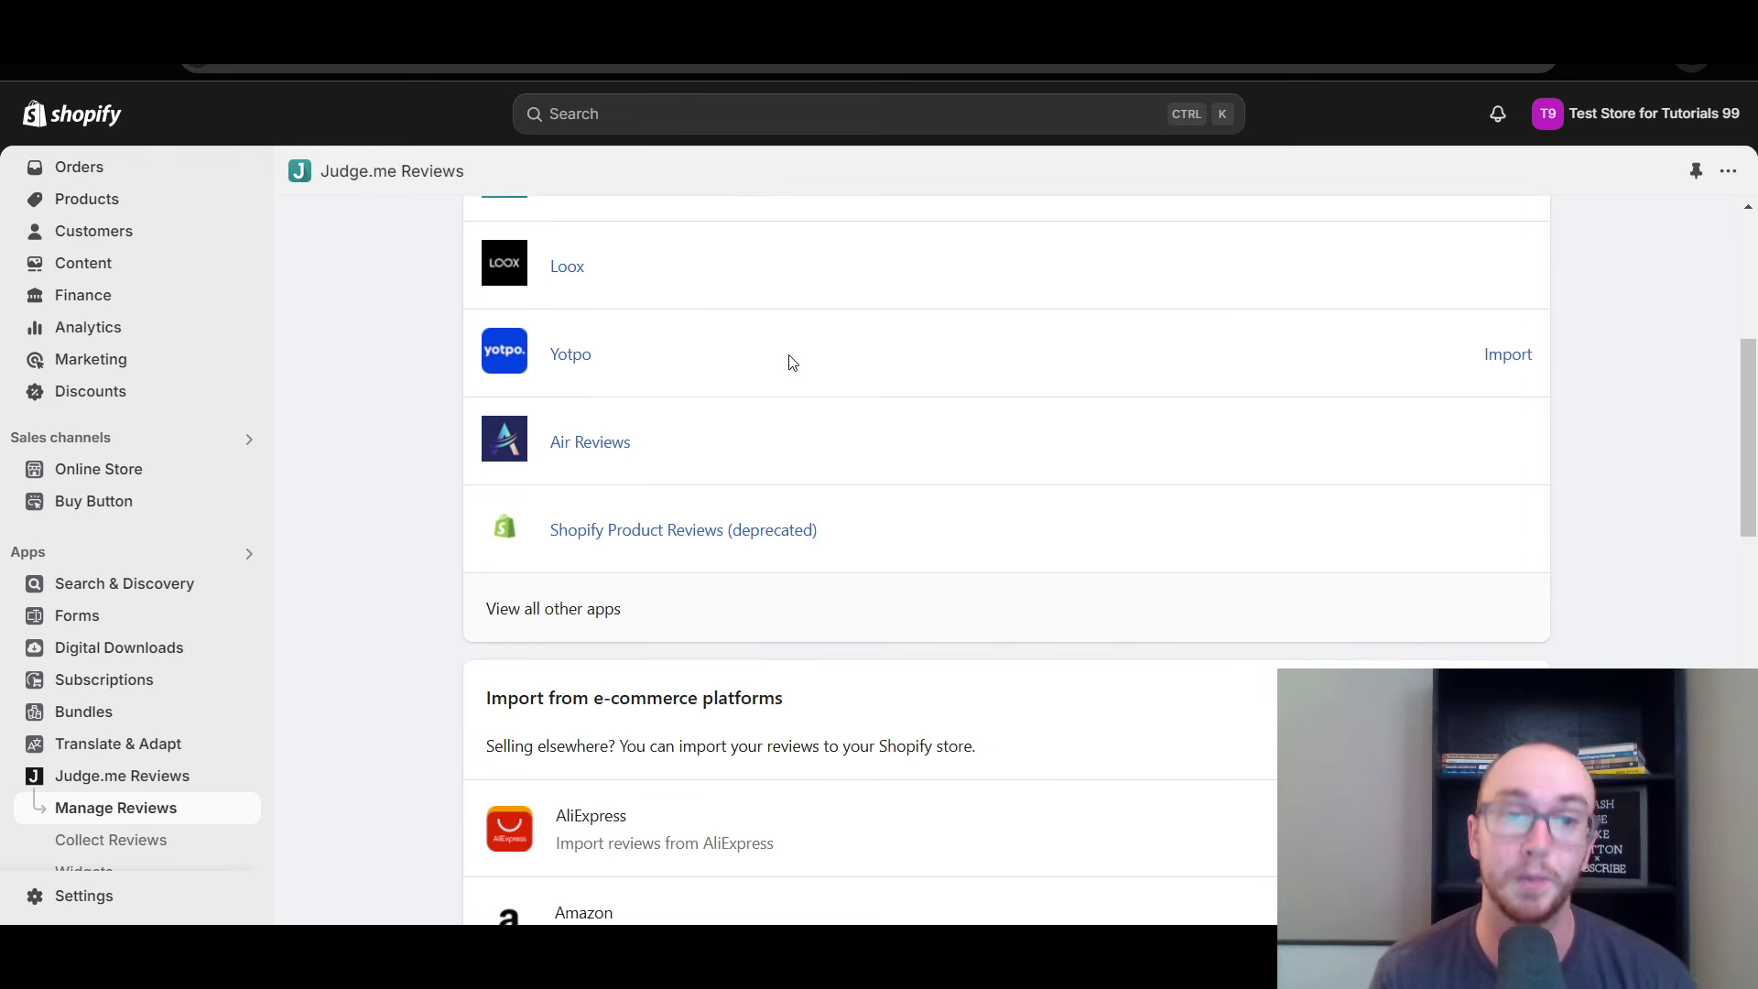
scroll(721, 547, "up", 5)
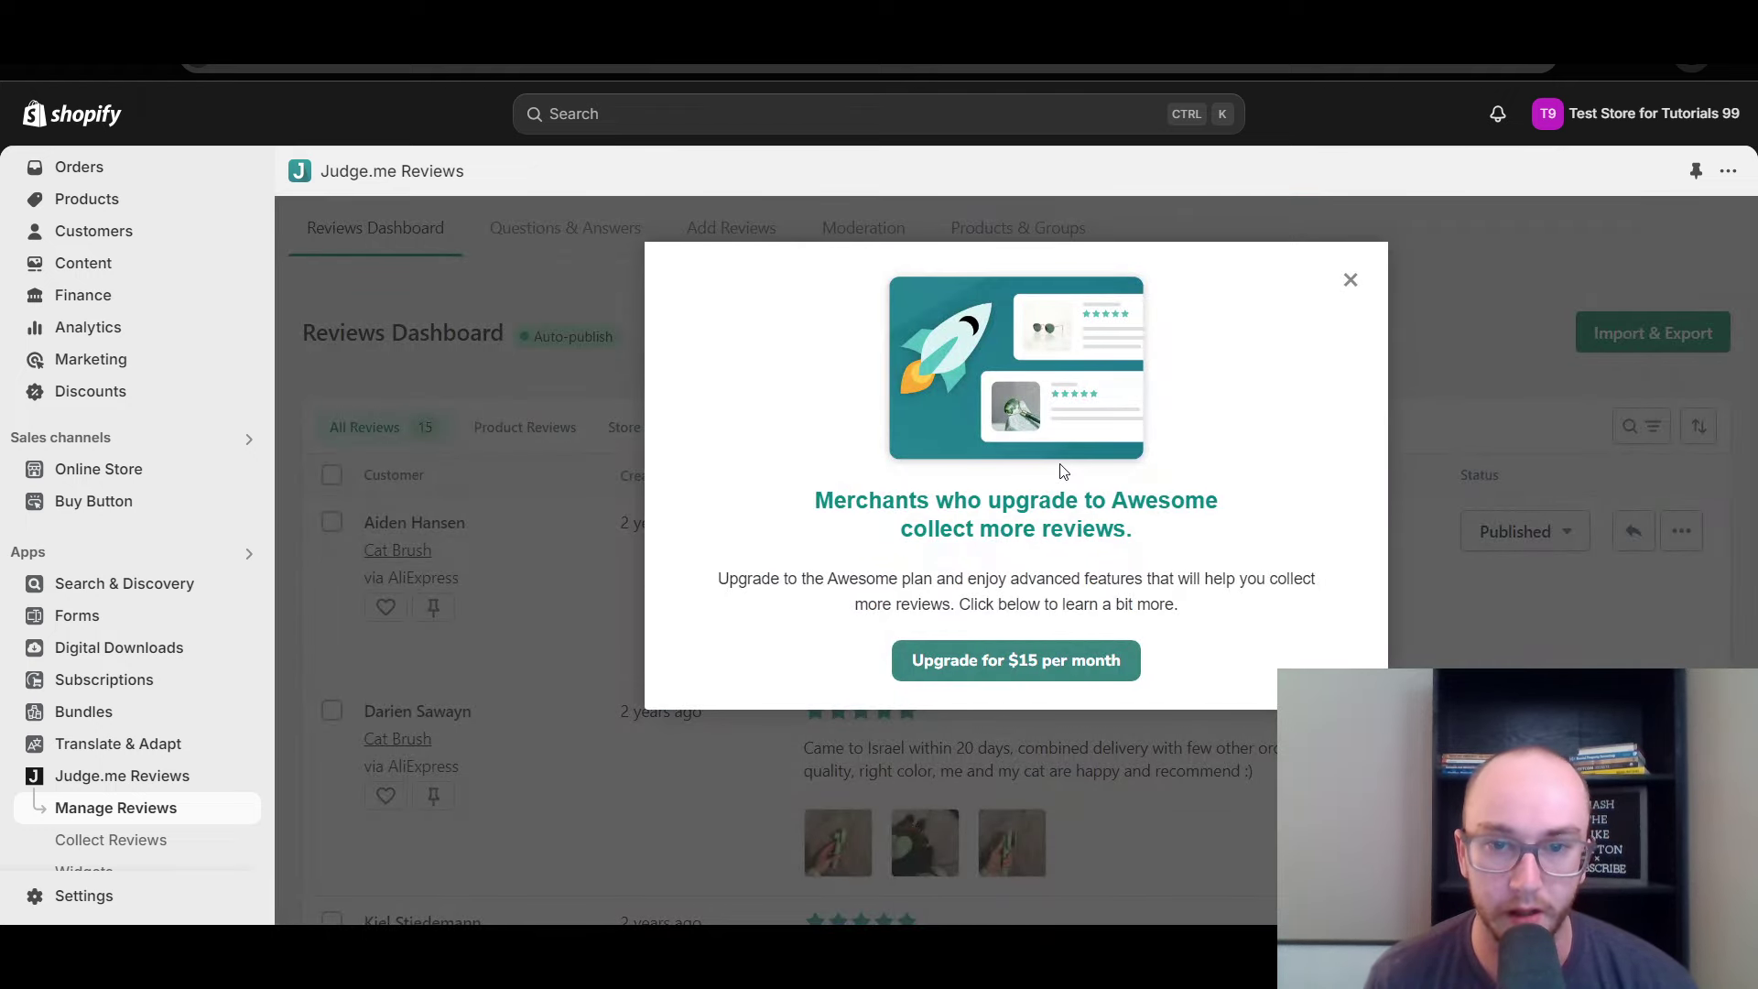
Dismiss the Awesome plan upgrade offer and close the Set up Judge.me checklist, confirming 'Close it'
left_click(1350, 280)
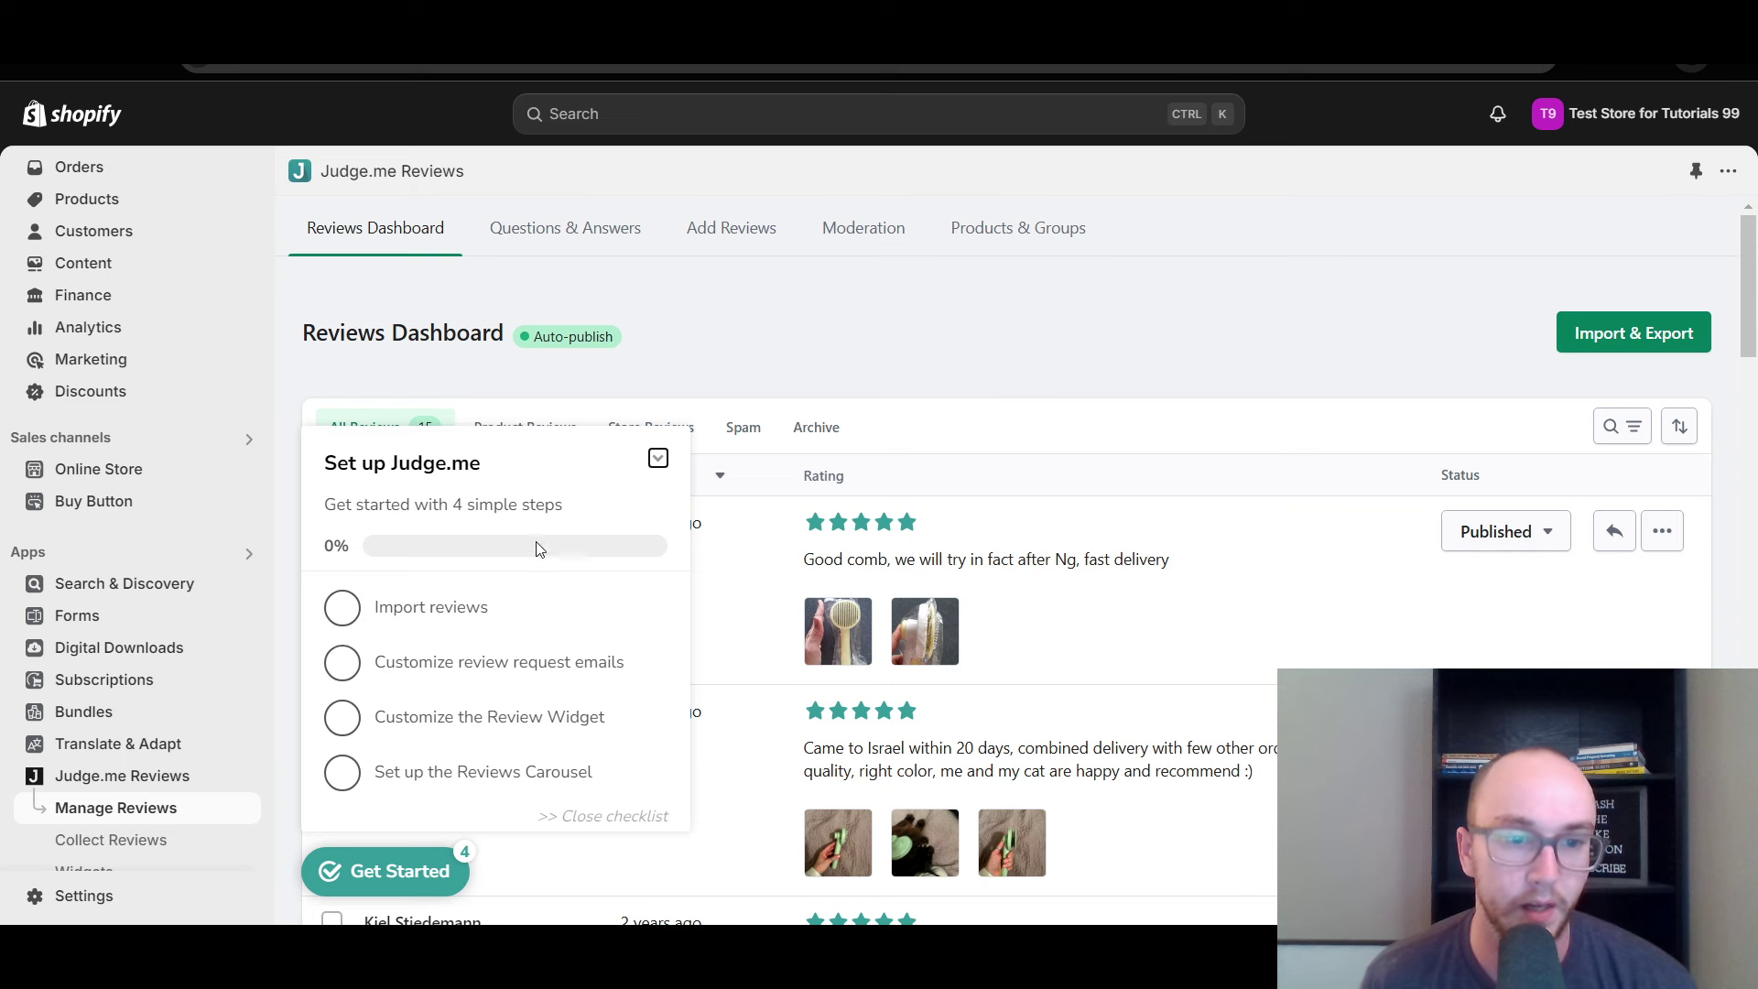
mouse_move(508, 350)
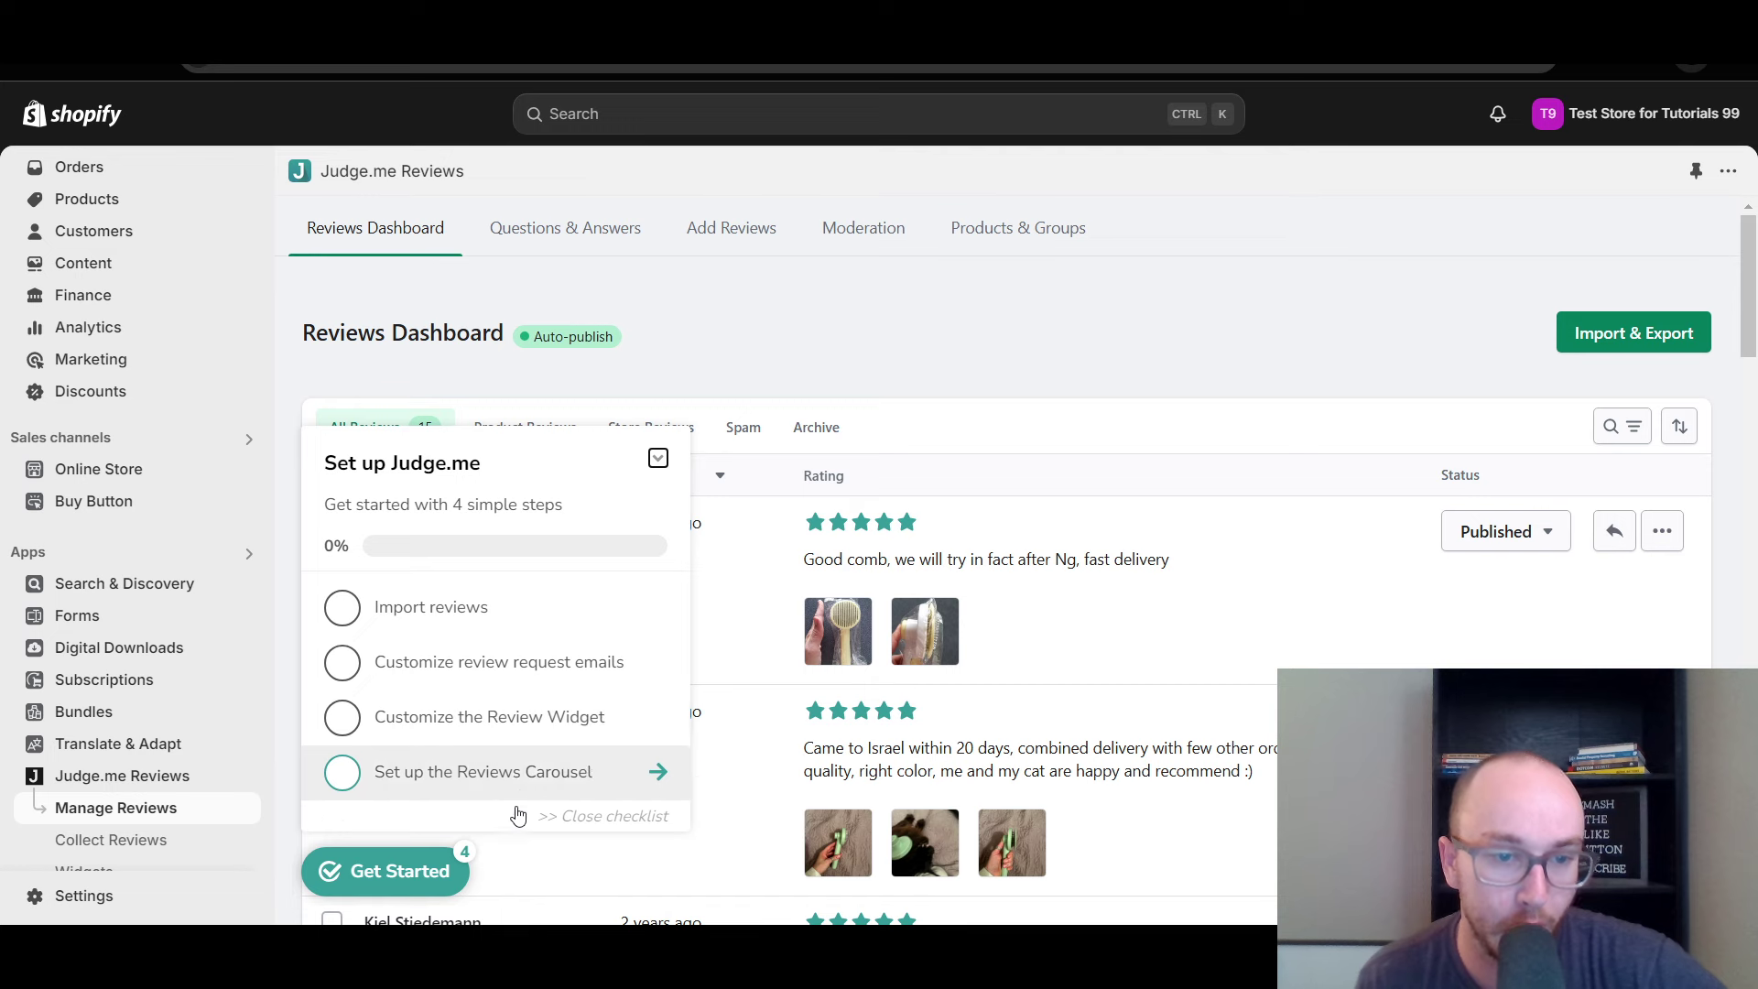
scroll(529, 812, "down", 2)
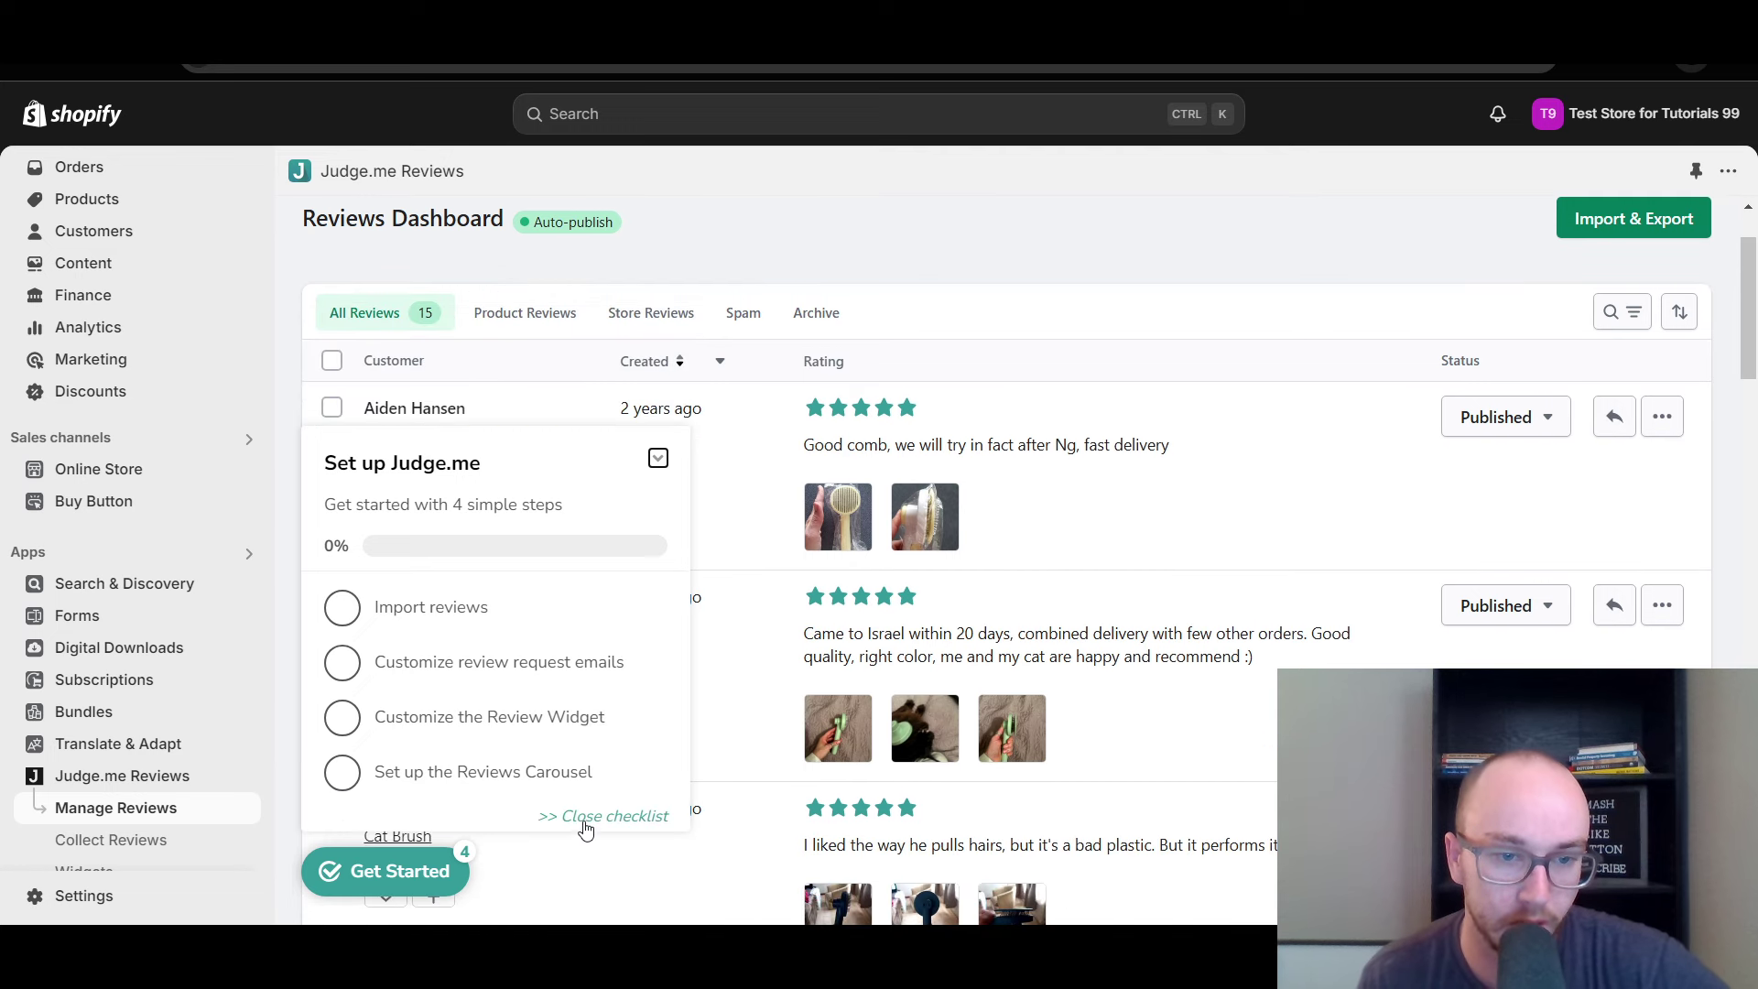
left_click(586, 818)
left_click(536, 780)
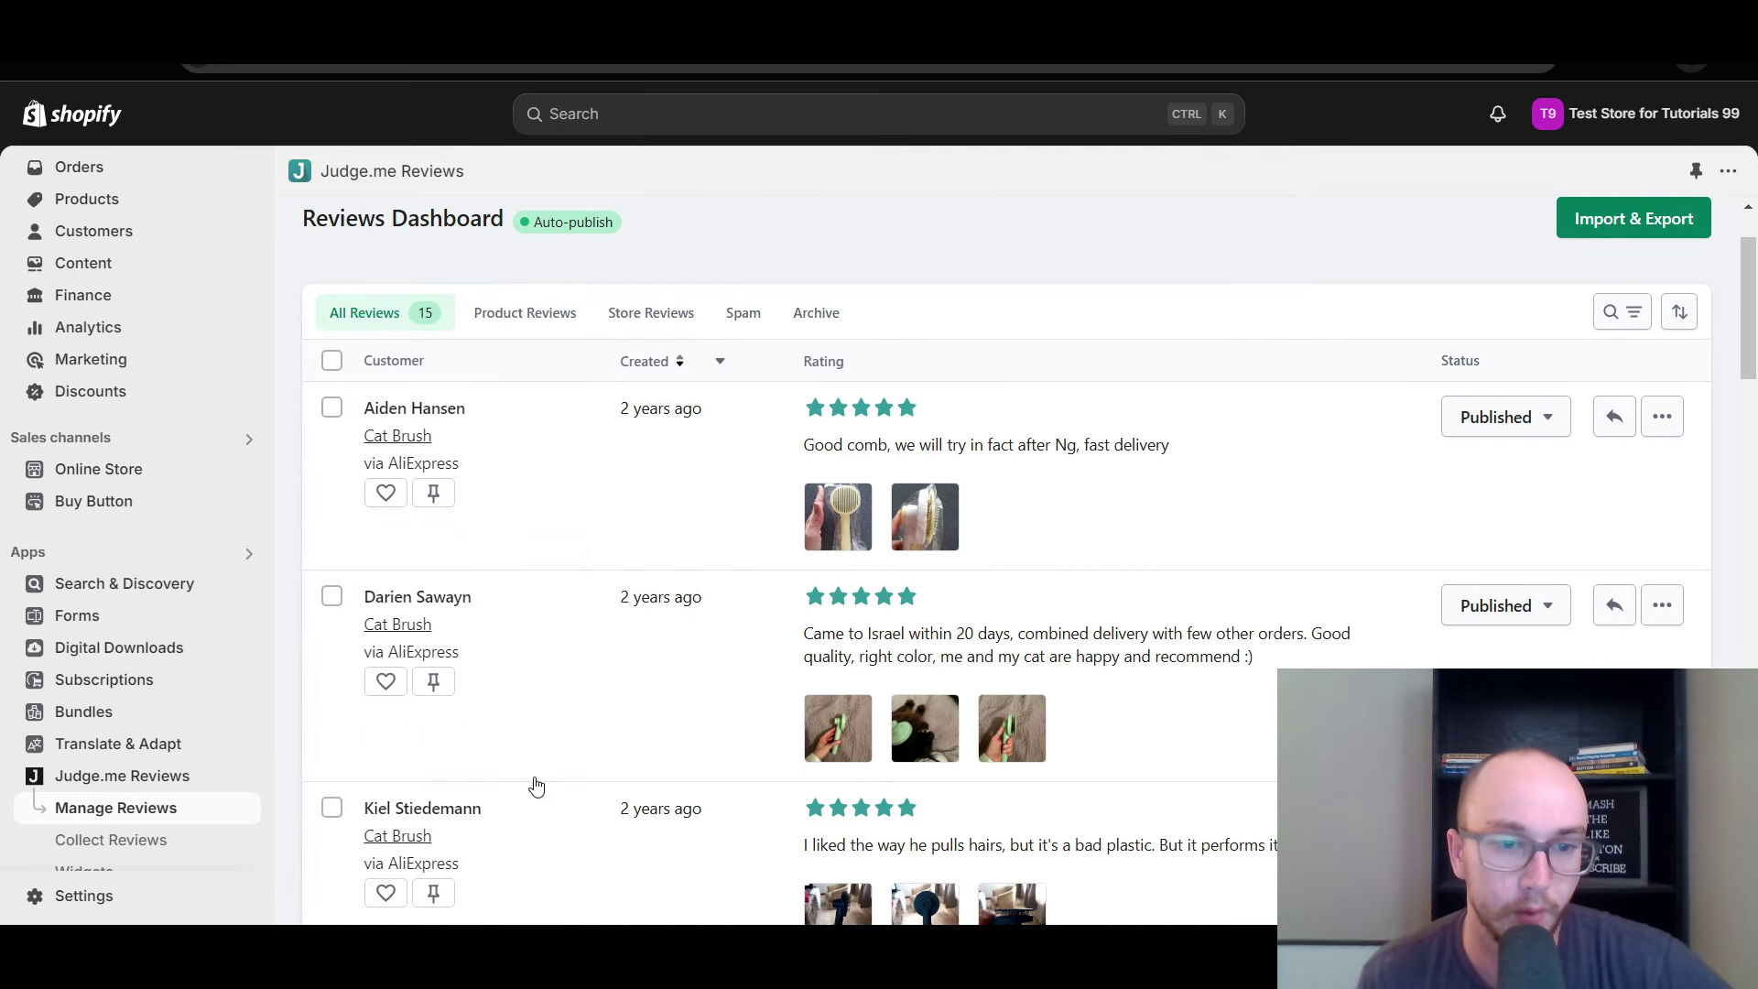
scroll(727, 716, "down", 10)
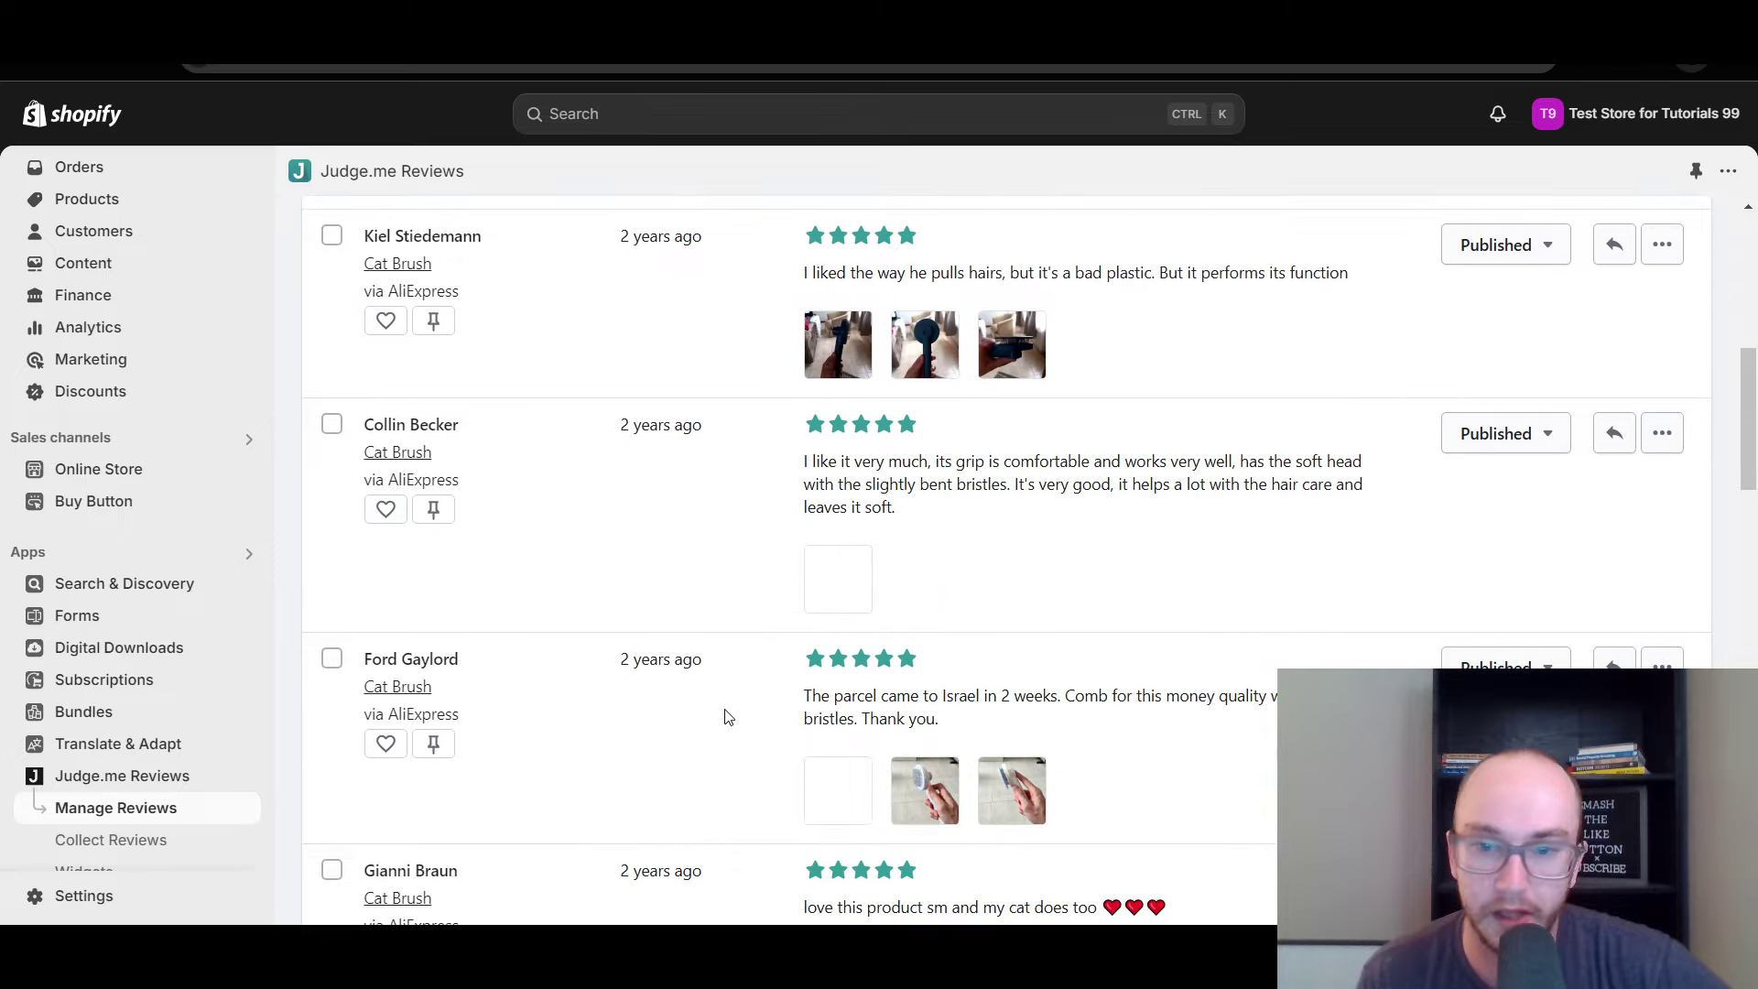
scroll(728, 716, "up", 5)
scroll(728, 716, "up", 5)
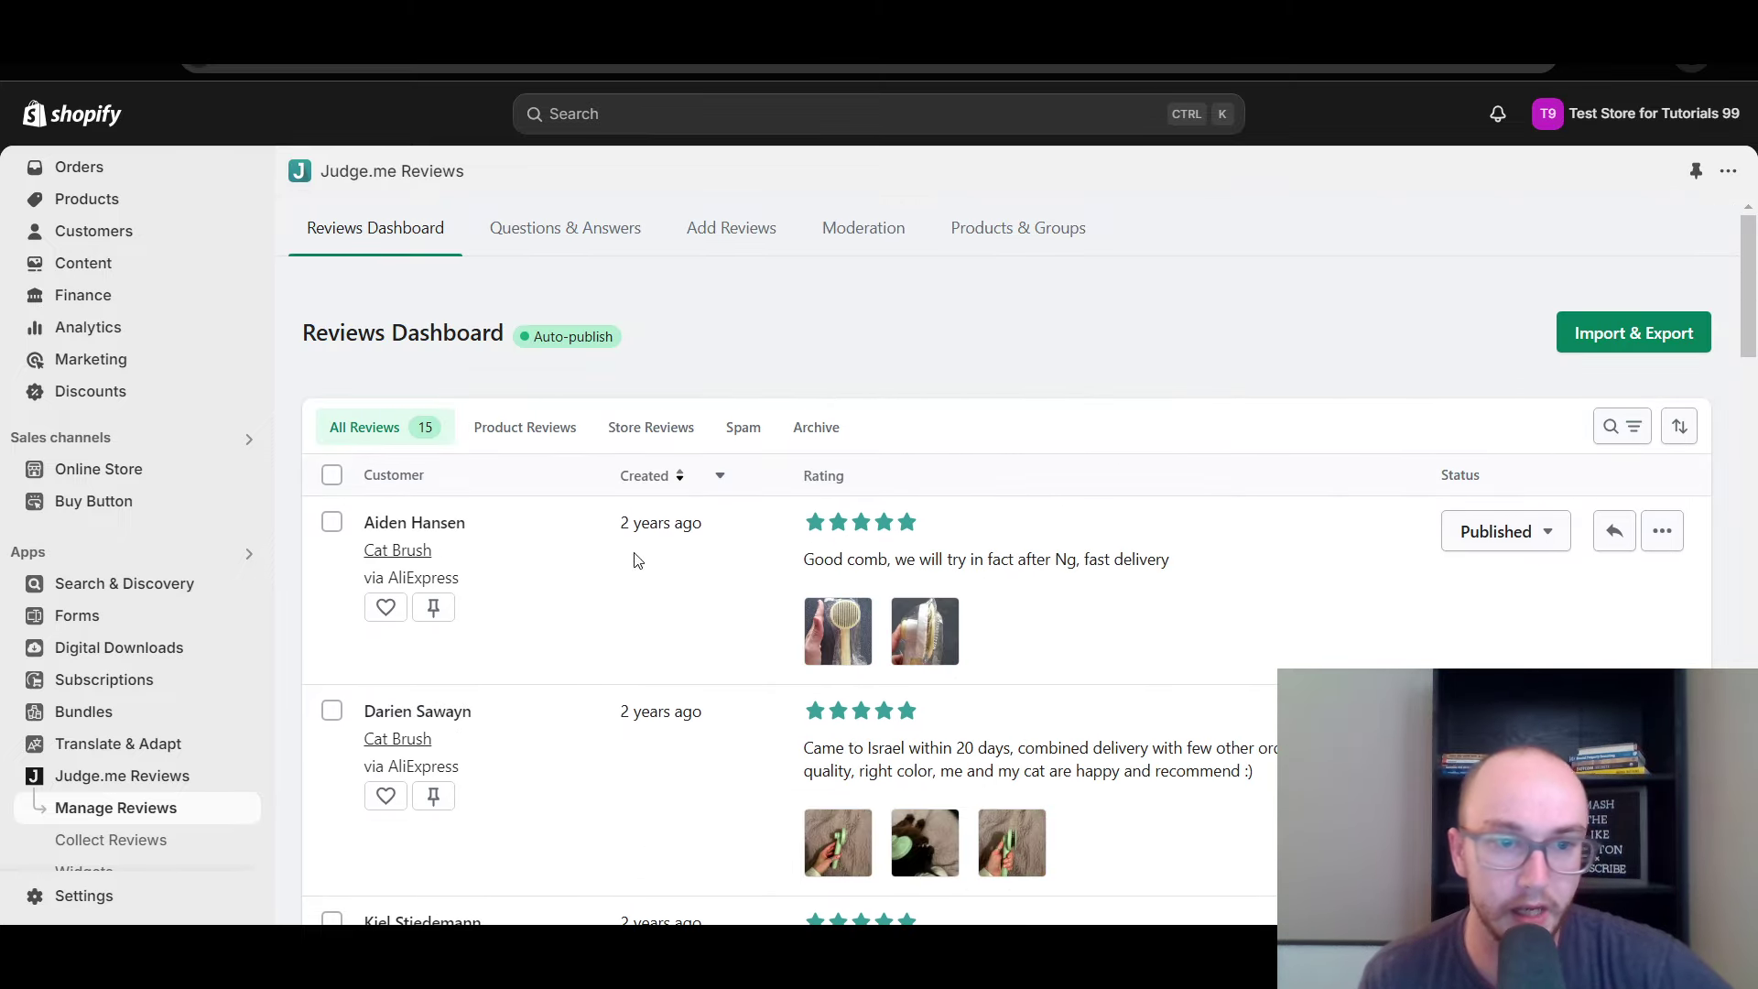
mouse_move(917, 653)
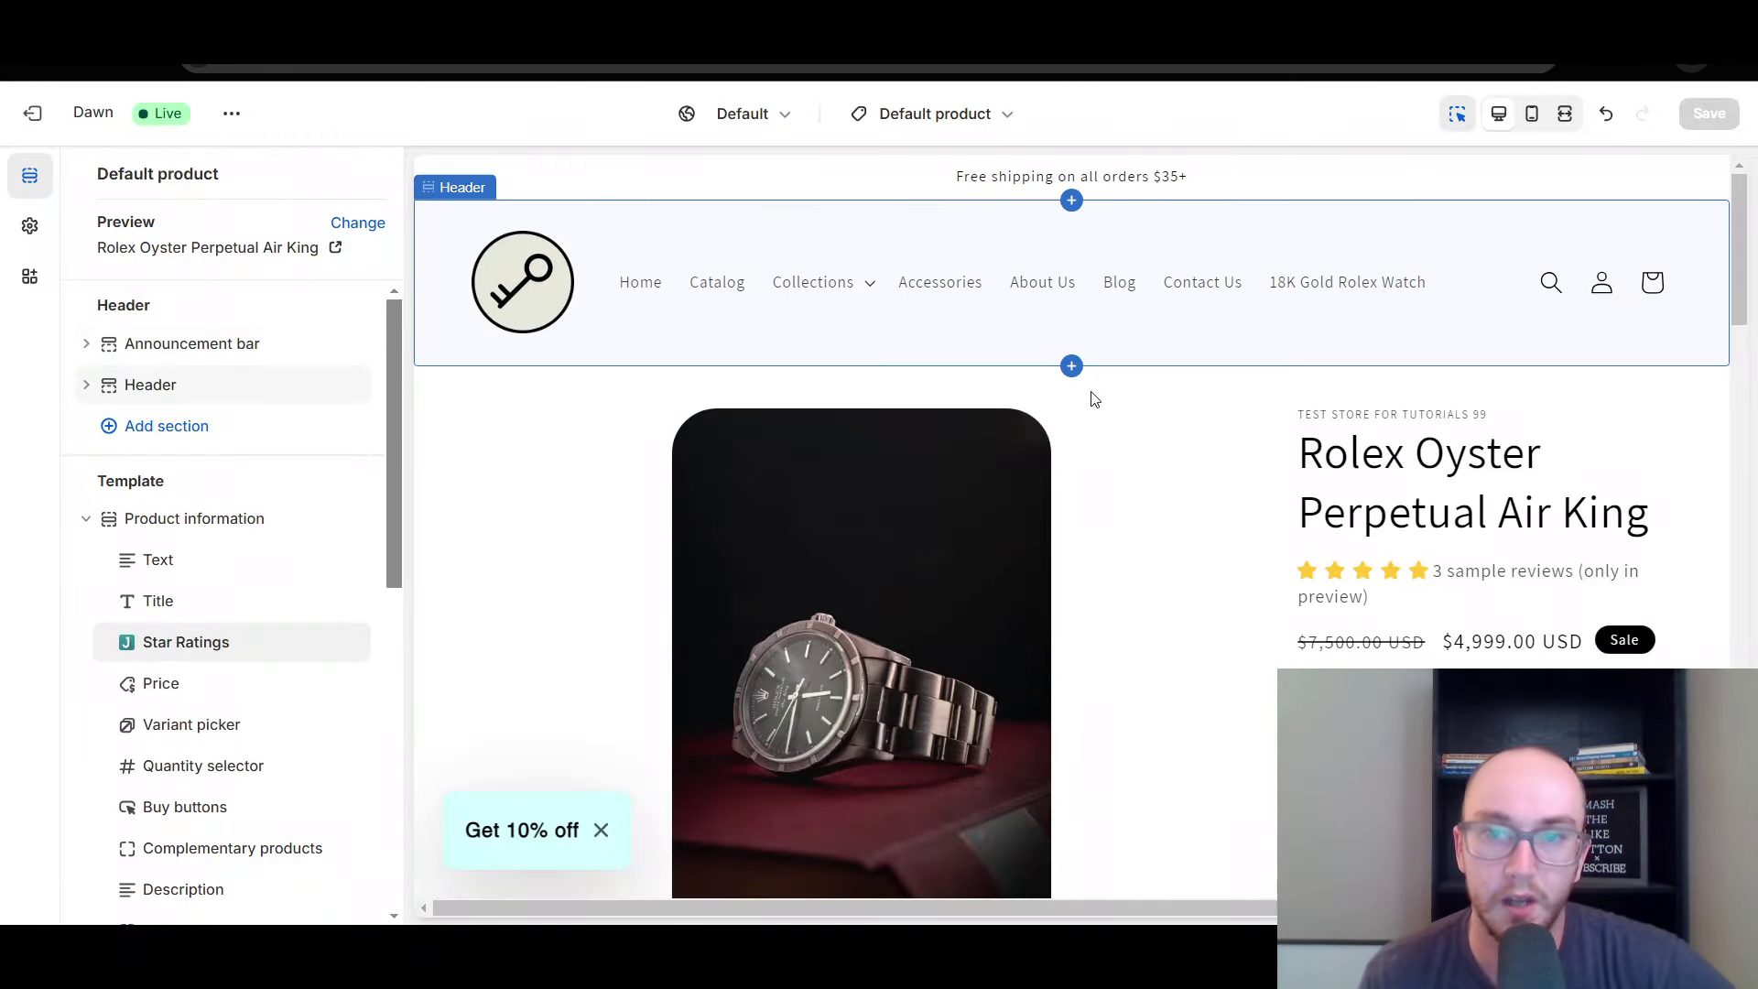
Scroll the preview to the Customer Reviews block before returning to the live gold Rolex page
scroll(1561, 596, "down", 10)
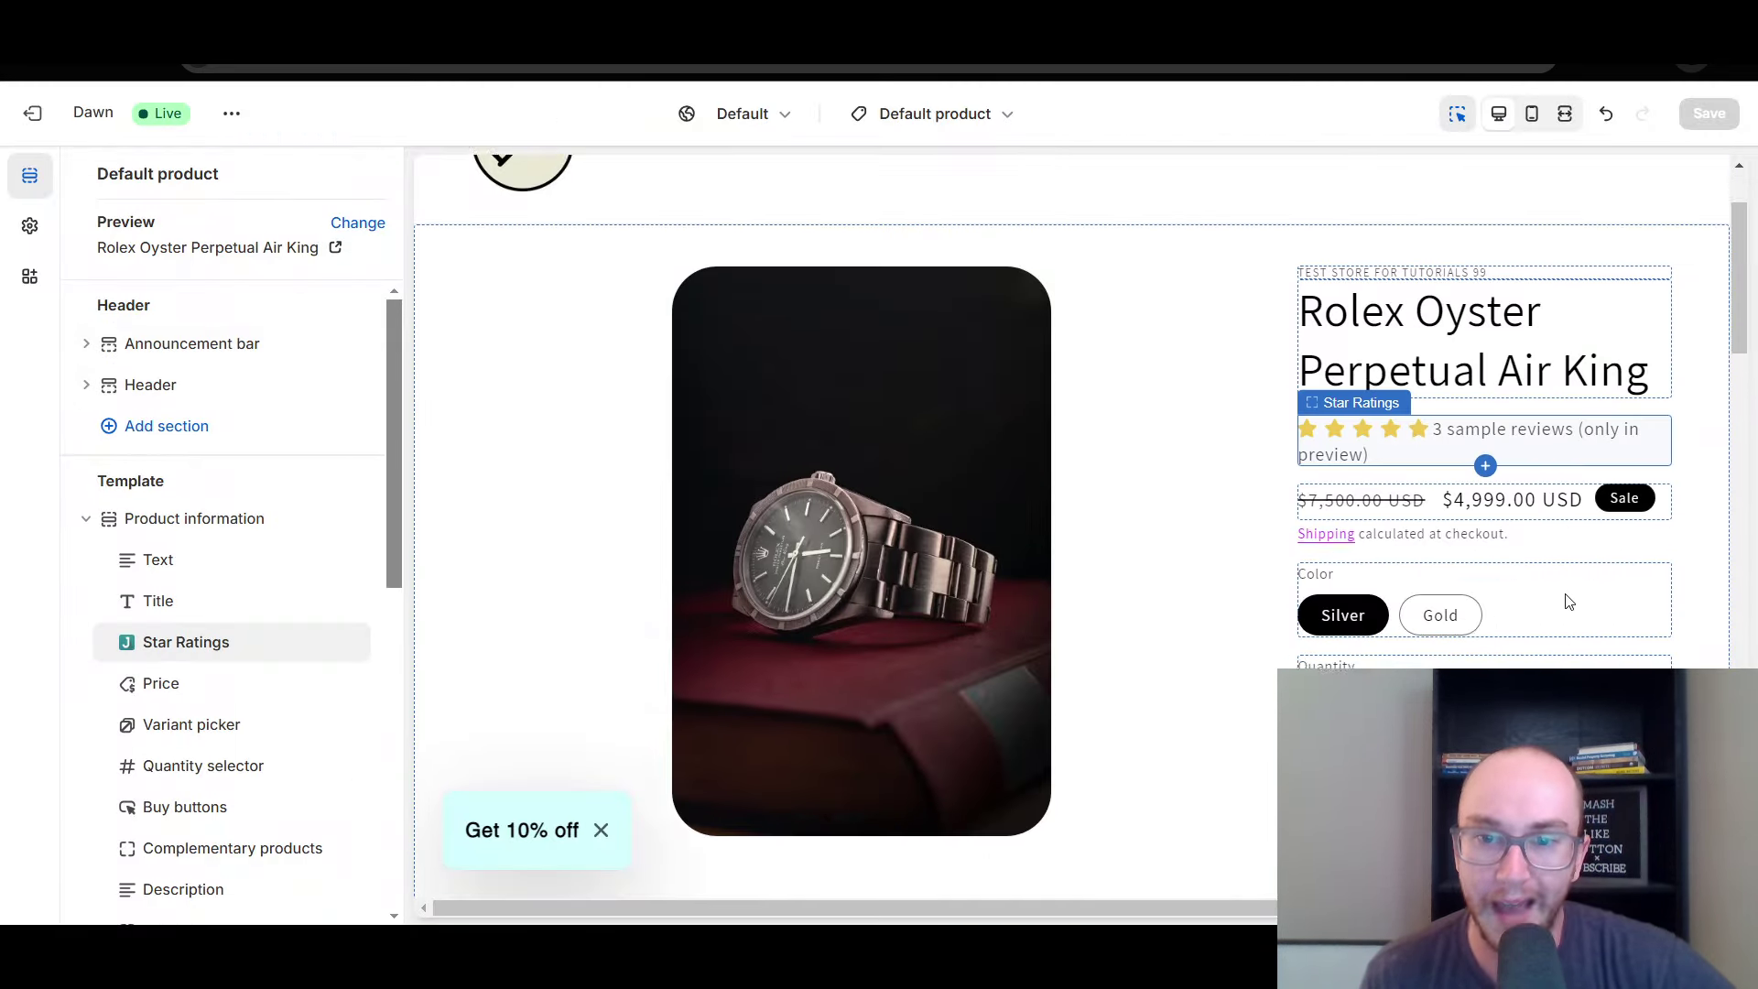
scroll(1562, 596, "down", 6)
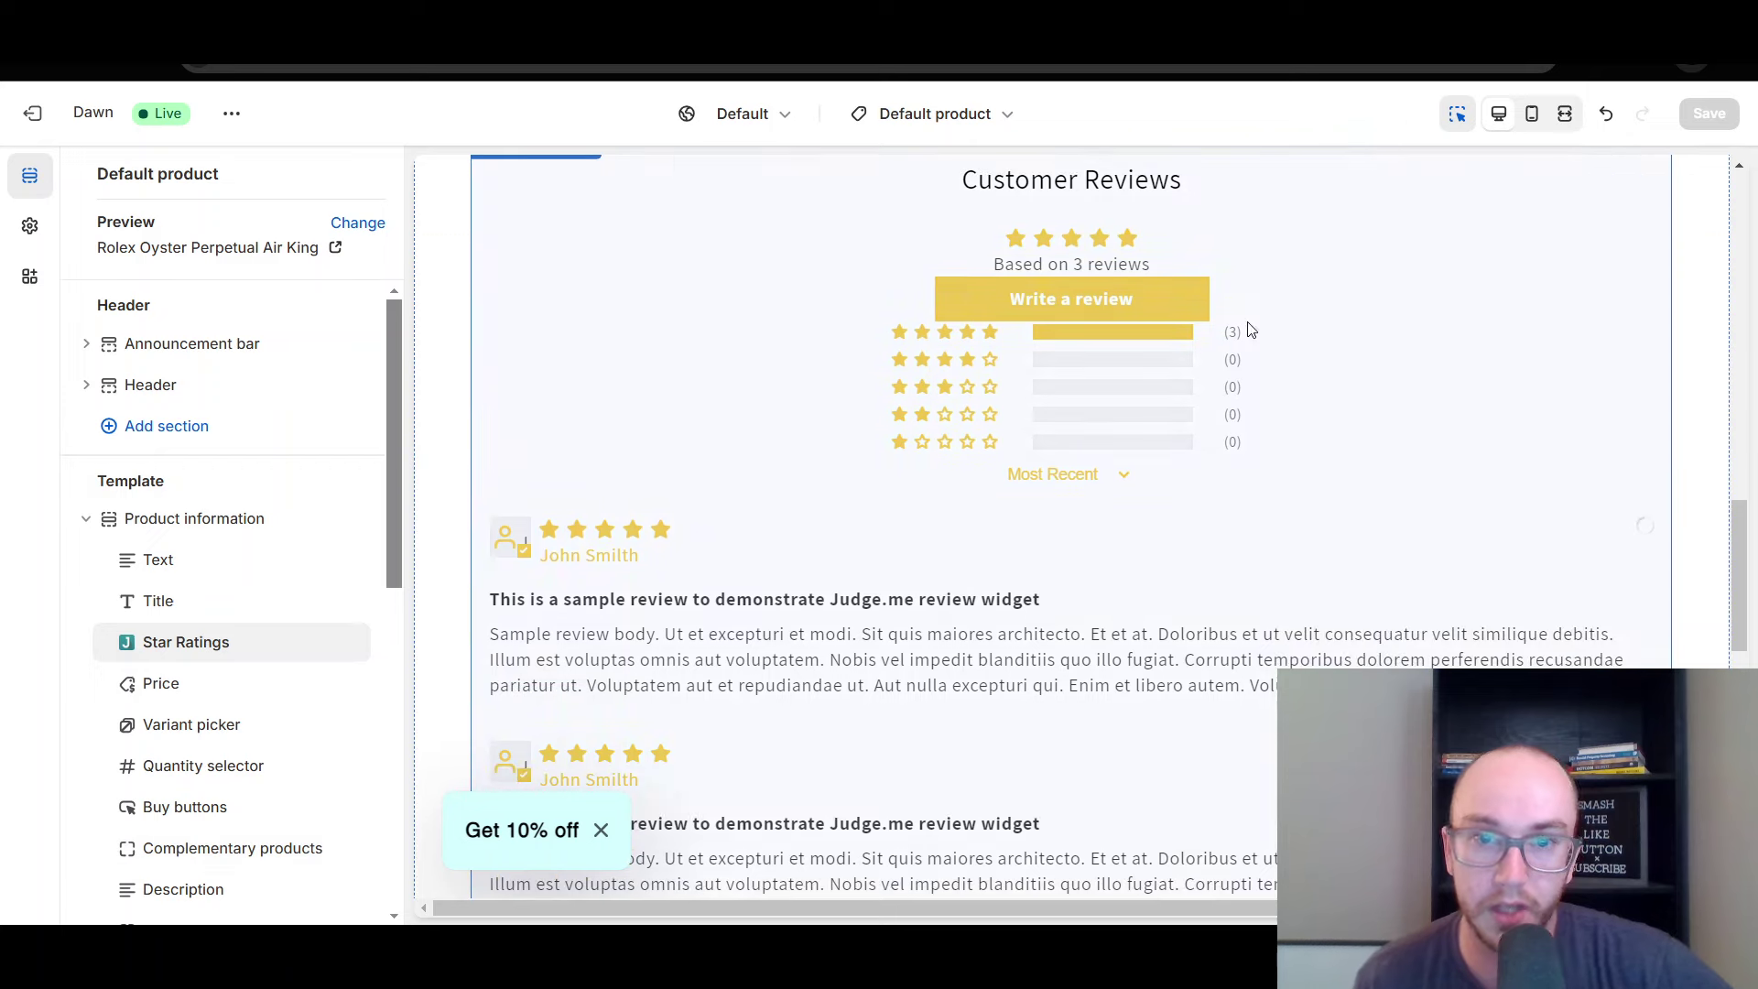
scroll(804, 496, "up", 15)
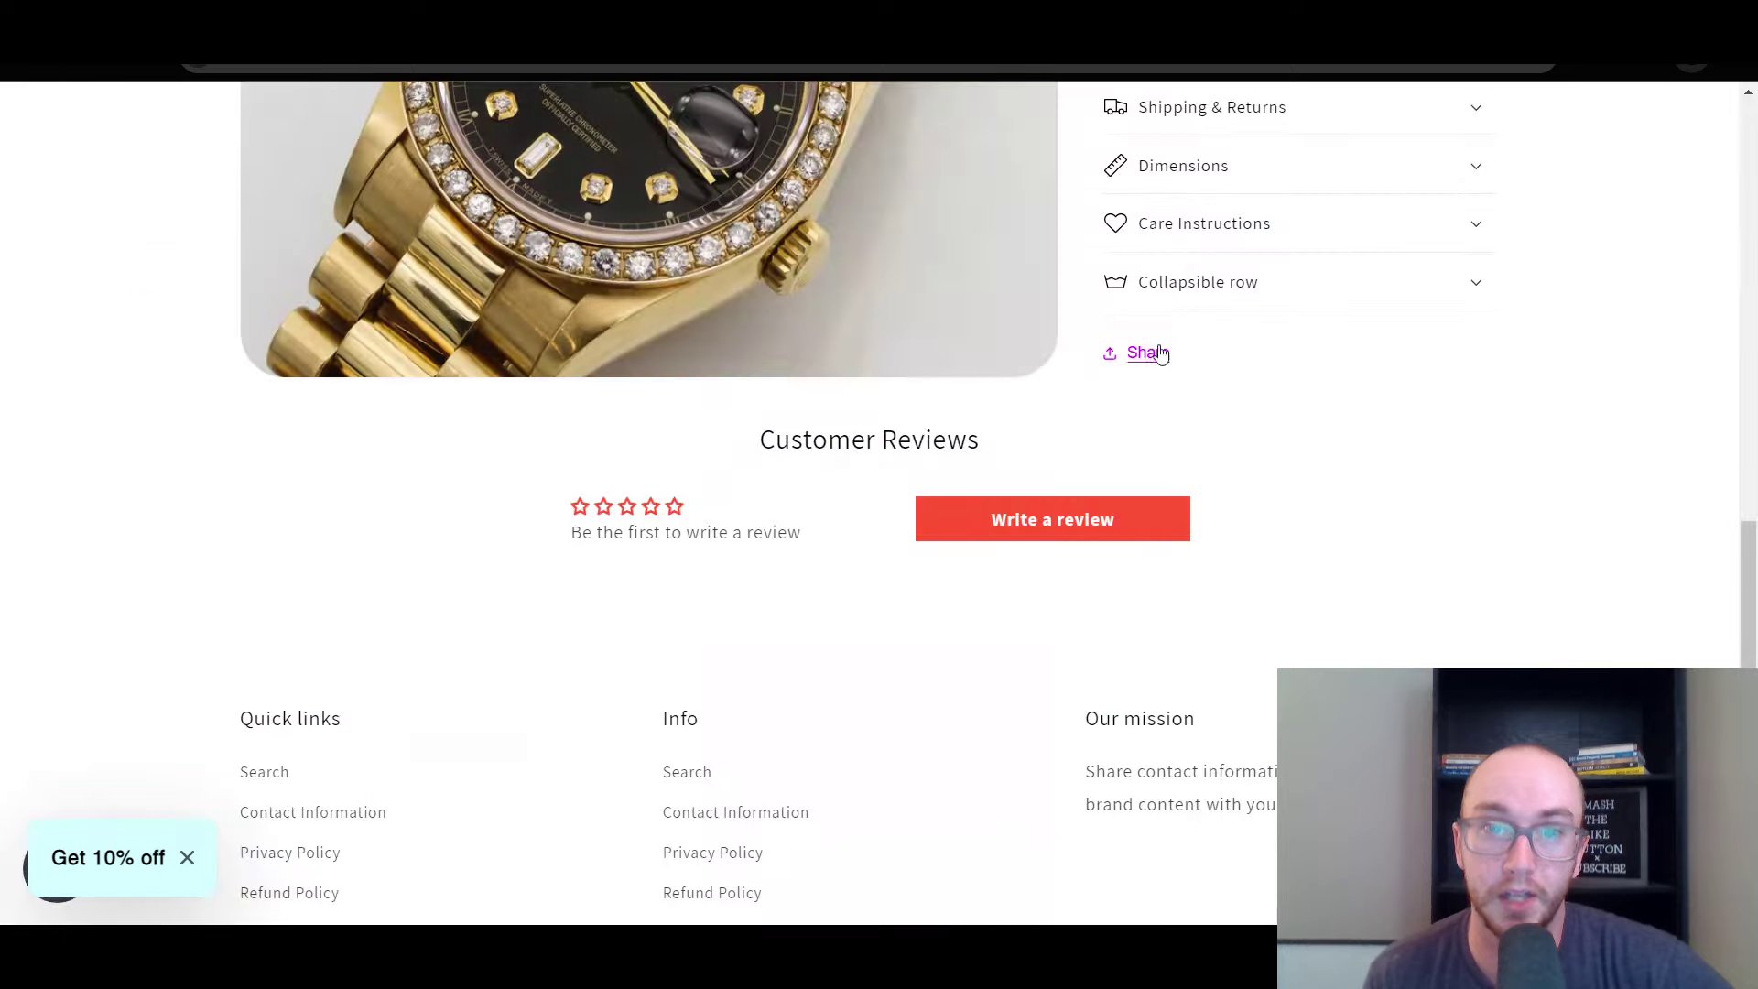
scroll(991, 550, "up", 10)
scroll(991, 556, "up", 5)
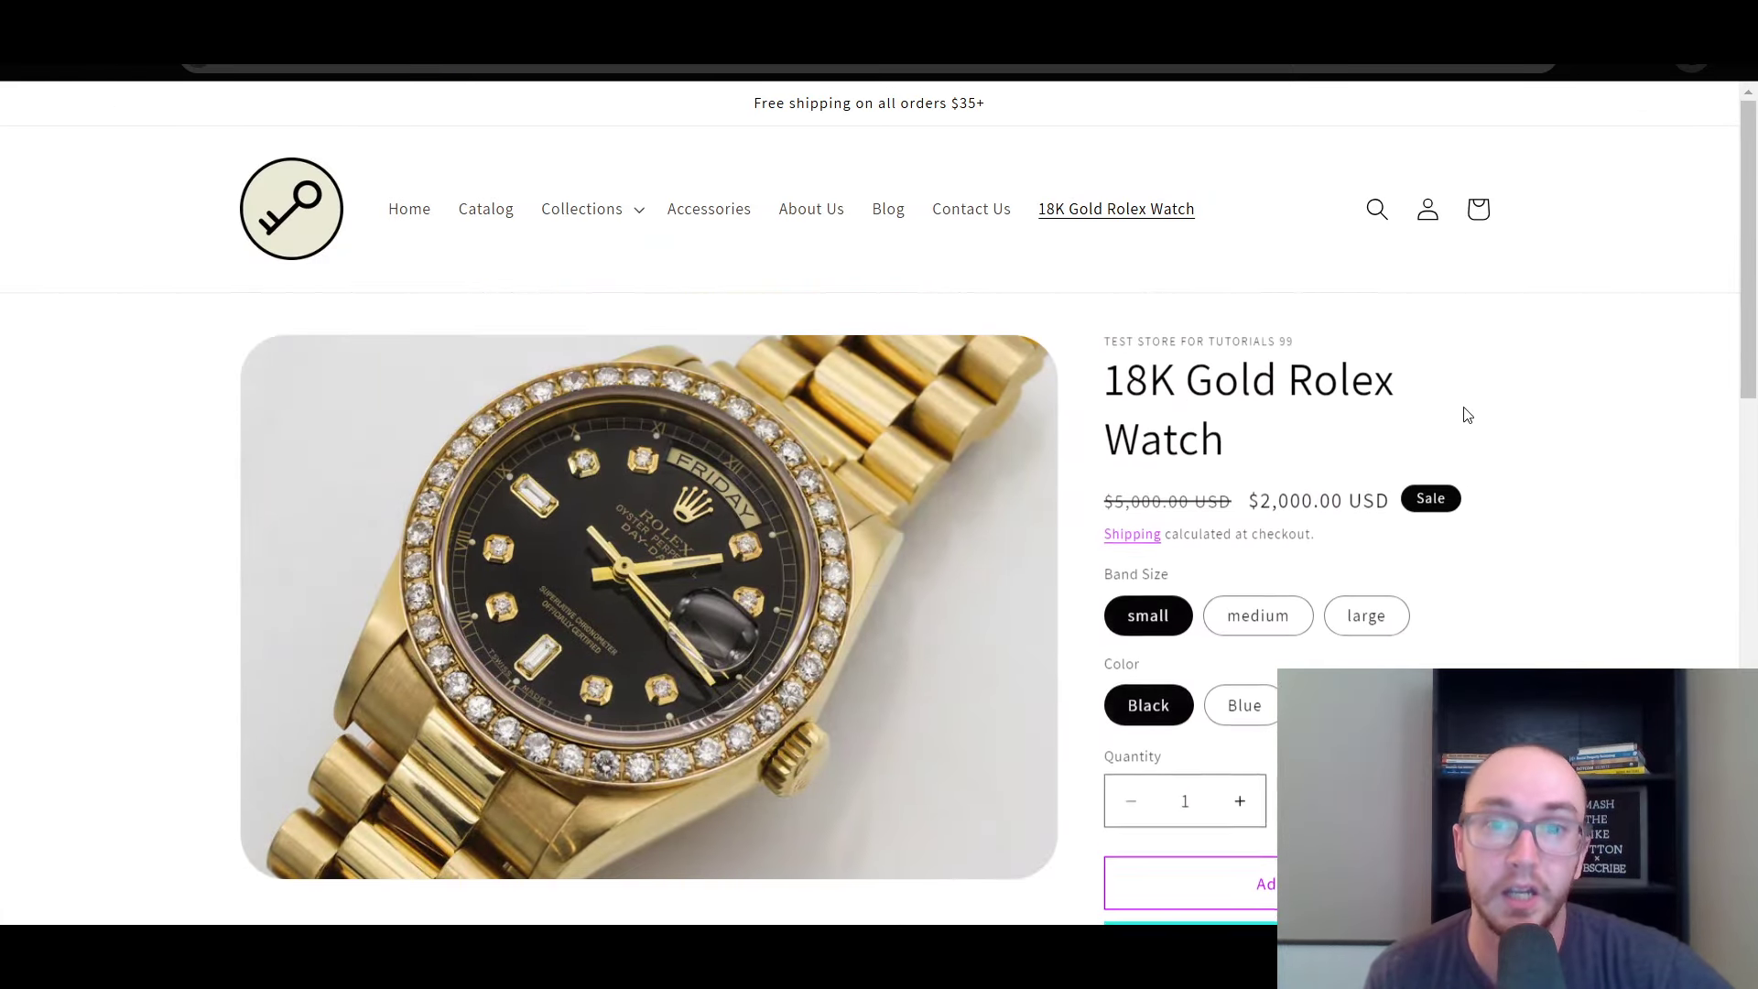
scroll(1469, 393, "down", 10)
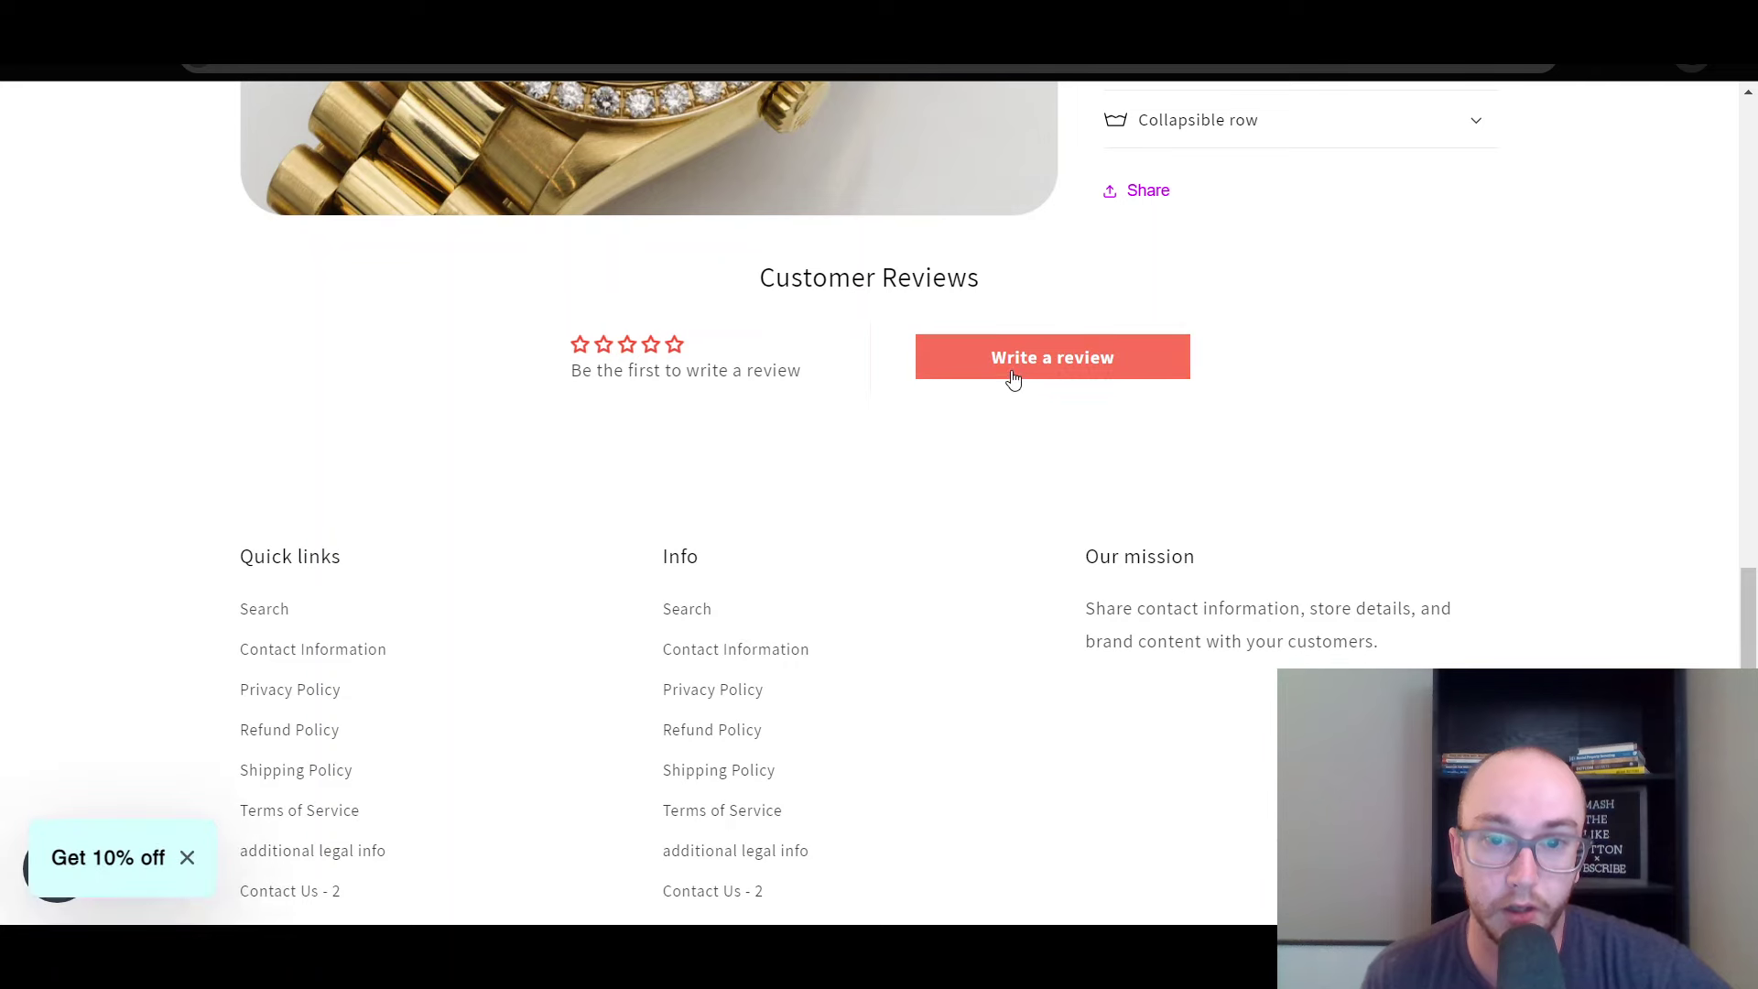
left_click(1016, 376)
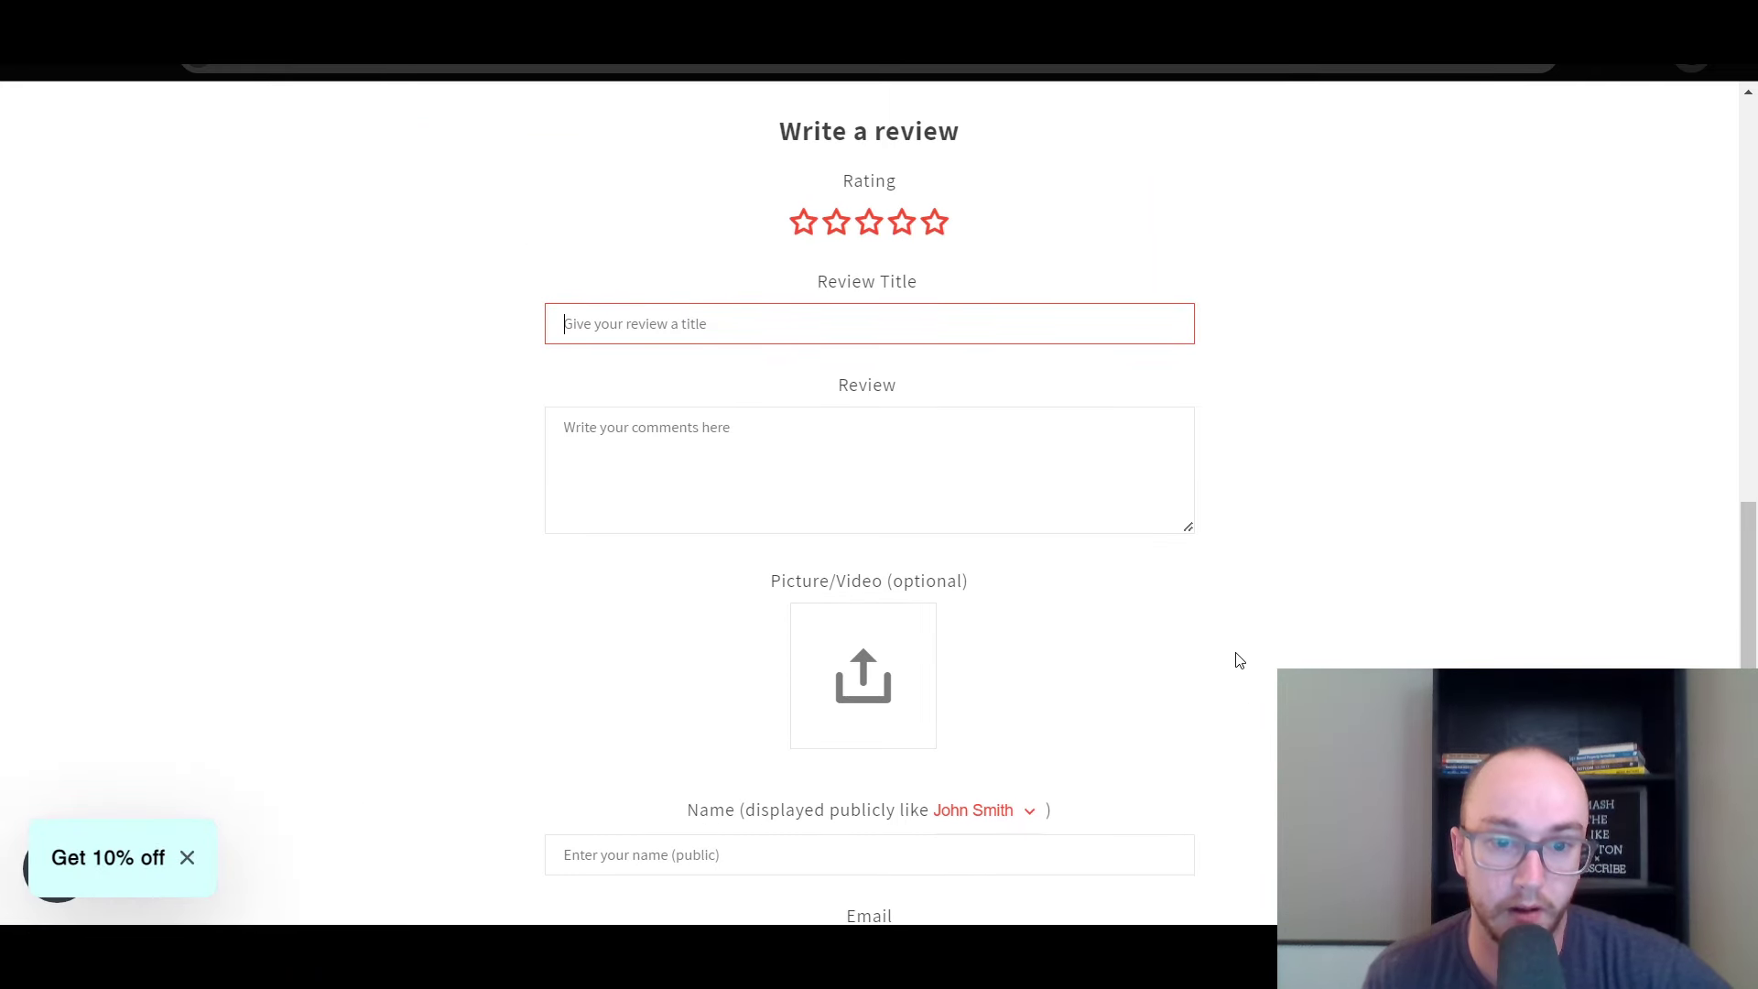
scroll(1237, 659, "down", 3)
scroll(842, 695, "down", 2)
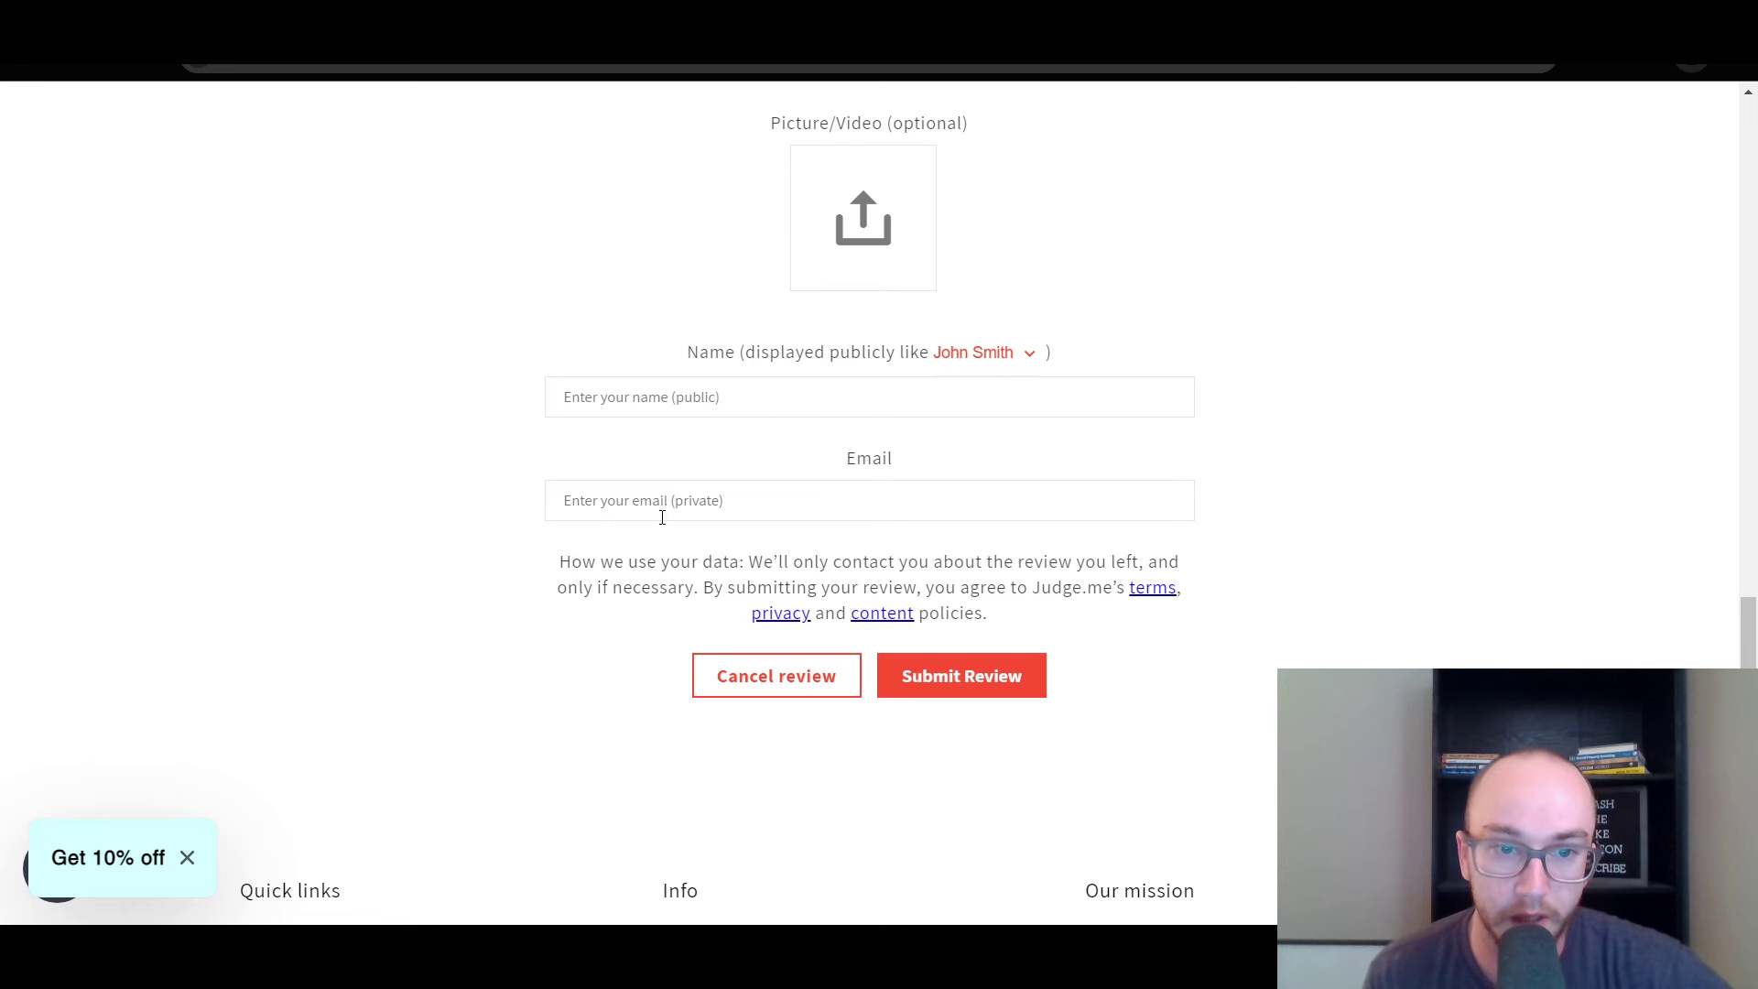
left_click_drag(744, 566, 986, 614)
left_click(998, 615)
scroll(791, 600, "up", 5)
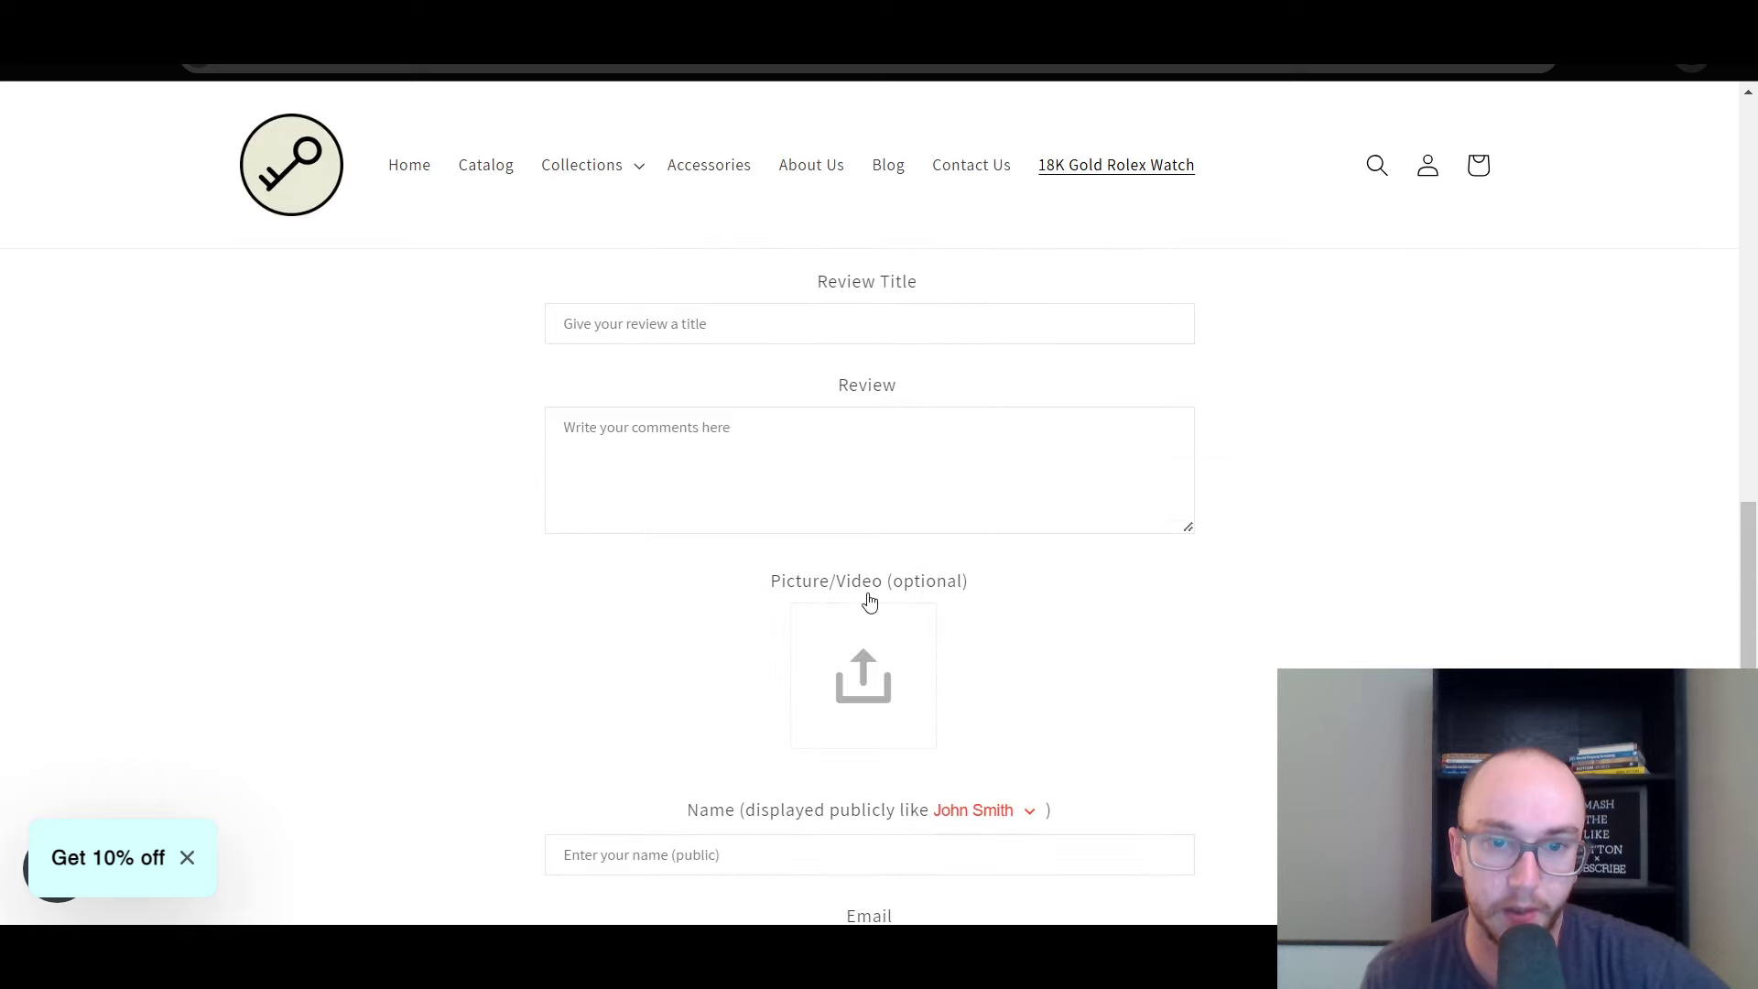
scroll(1111, 652, "down", 1)
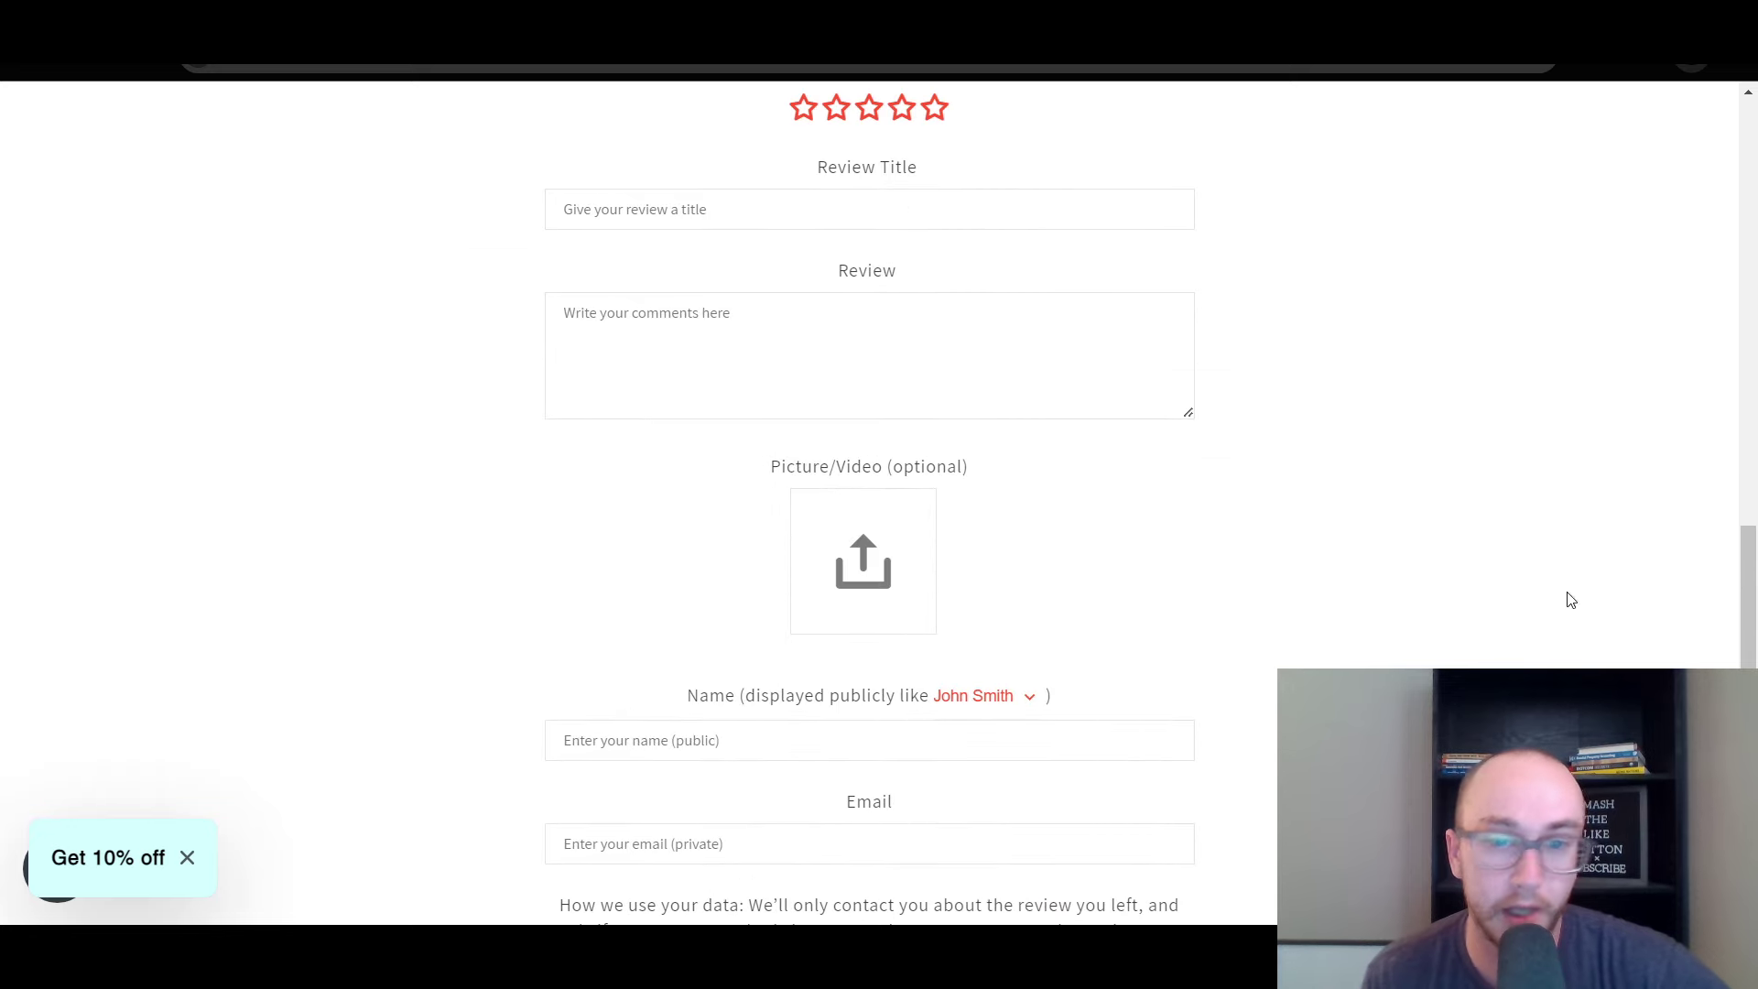
scroll(1753, 533, "up", 3)
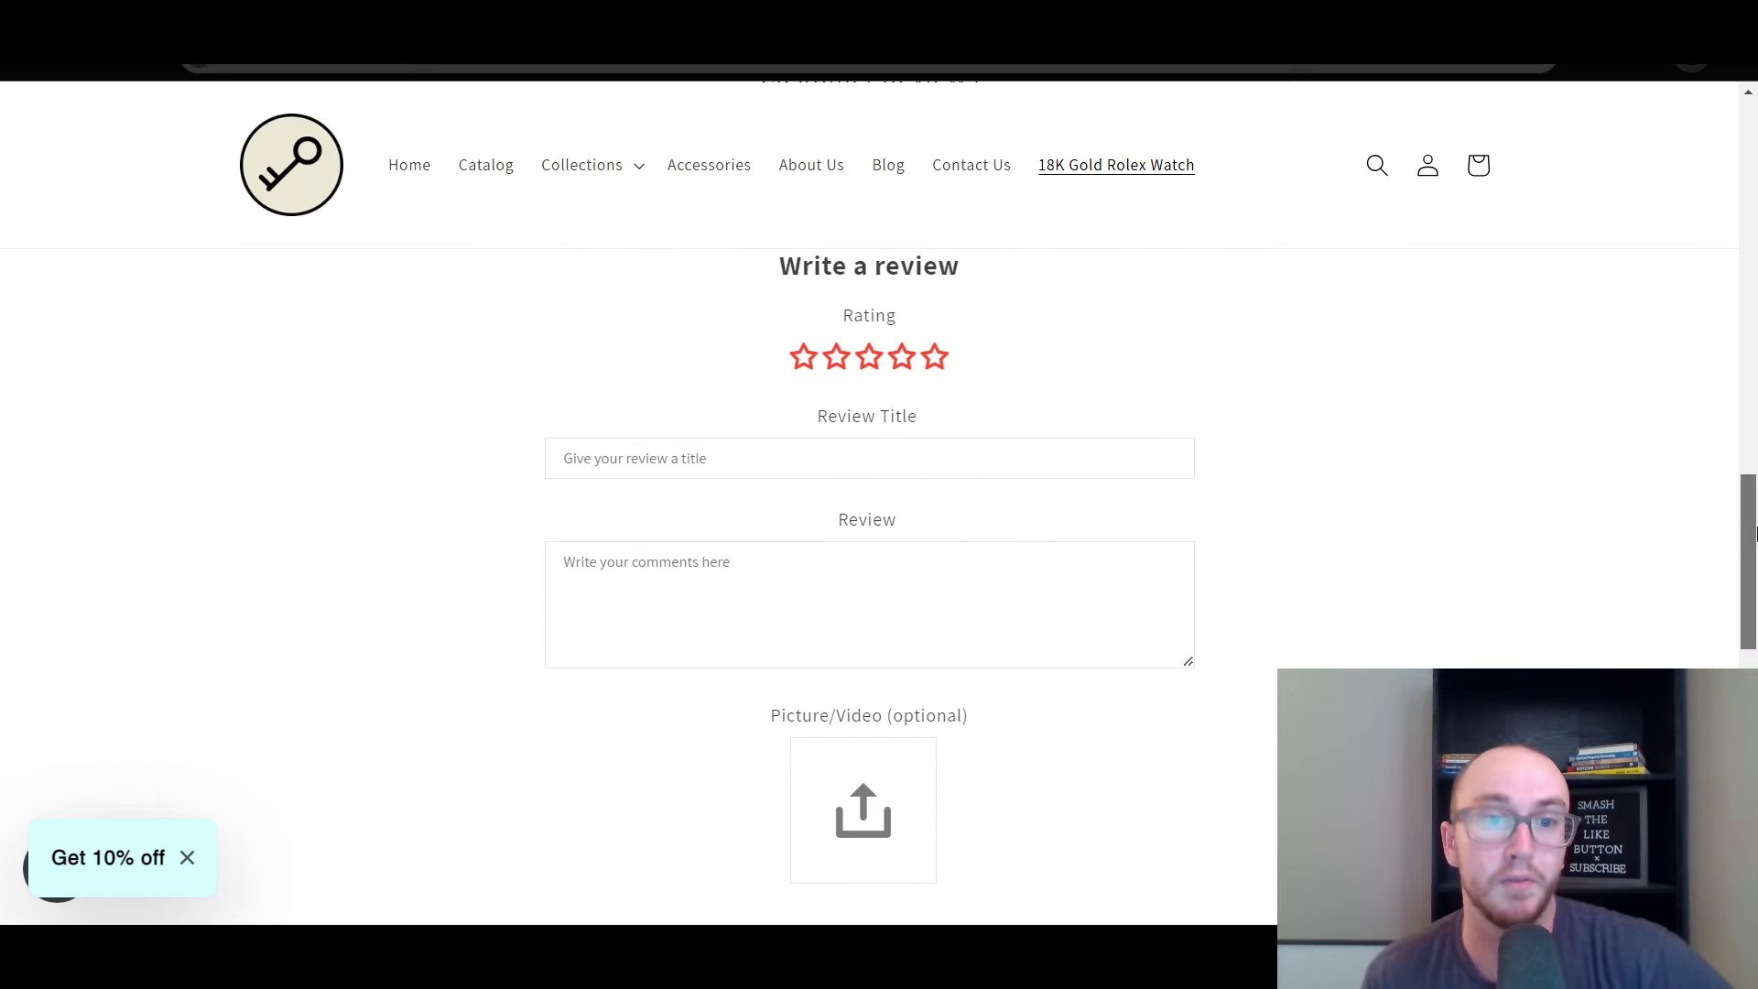
scroll(1753, 534, "down", 7)
scroll(1493, 511, "up", 2)
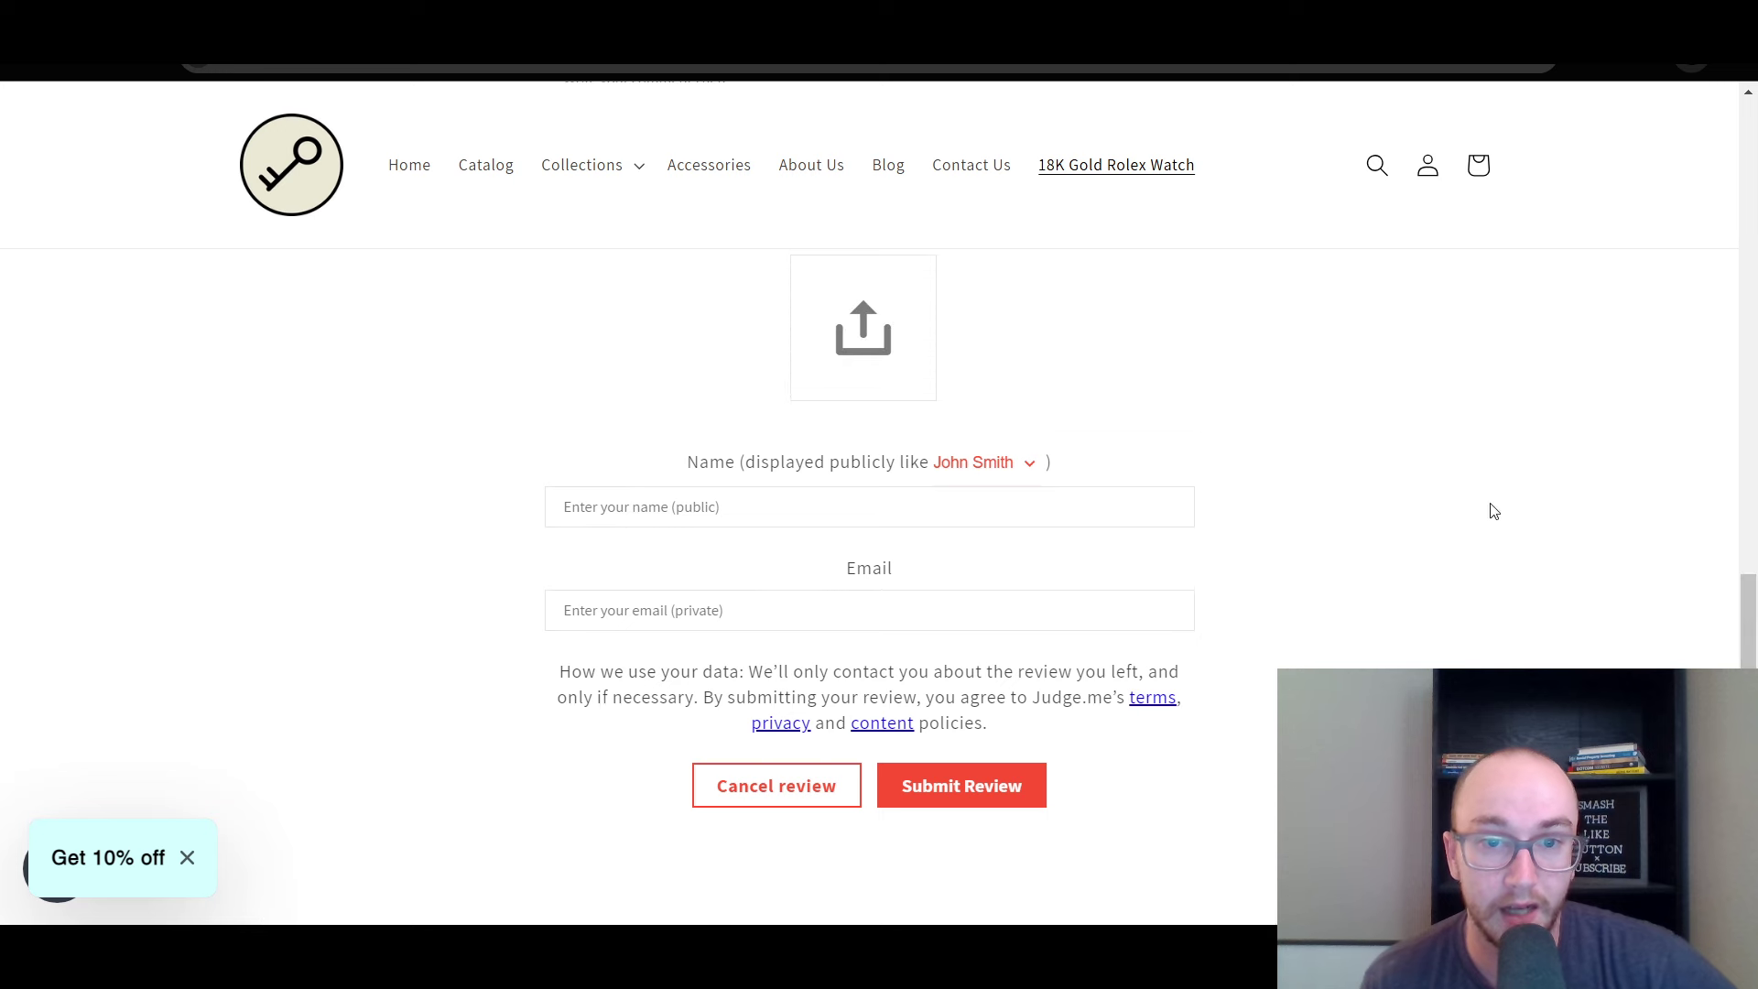
left_click(1021, 464)
left_click(1015, 575)
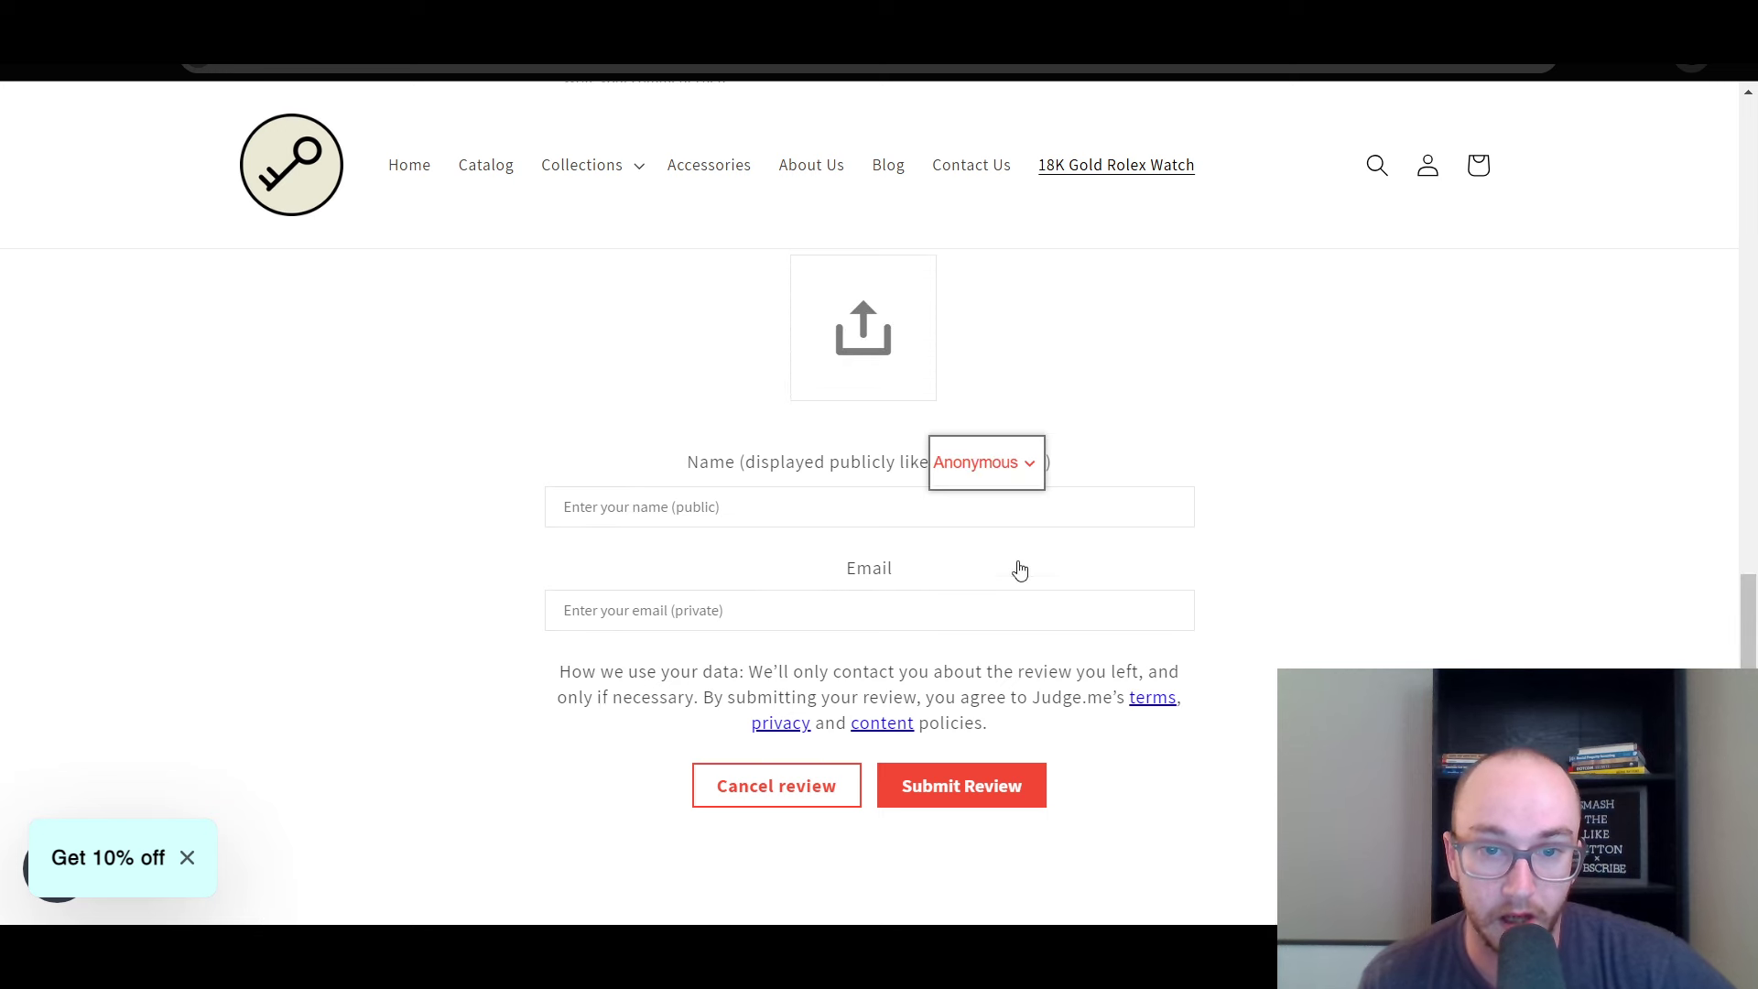
left_click(1017, 463)
left_click(992, 500)
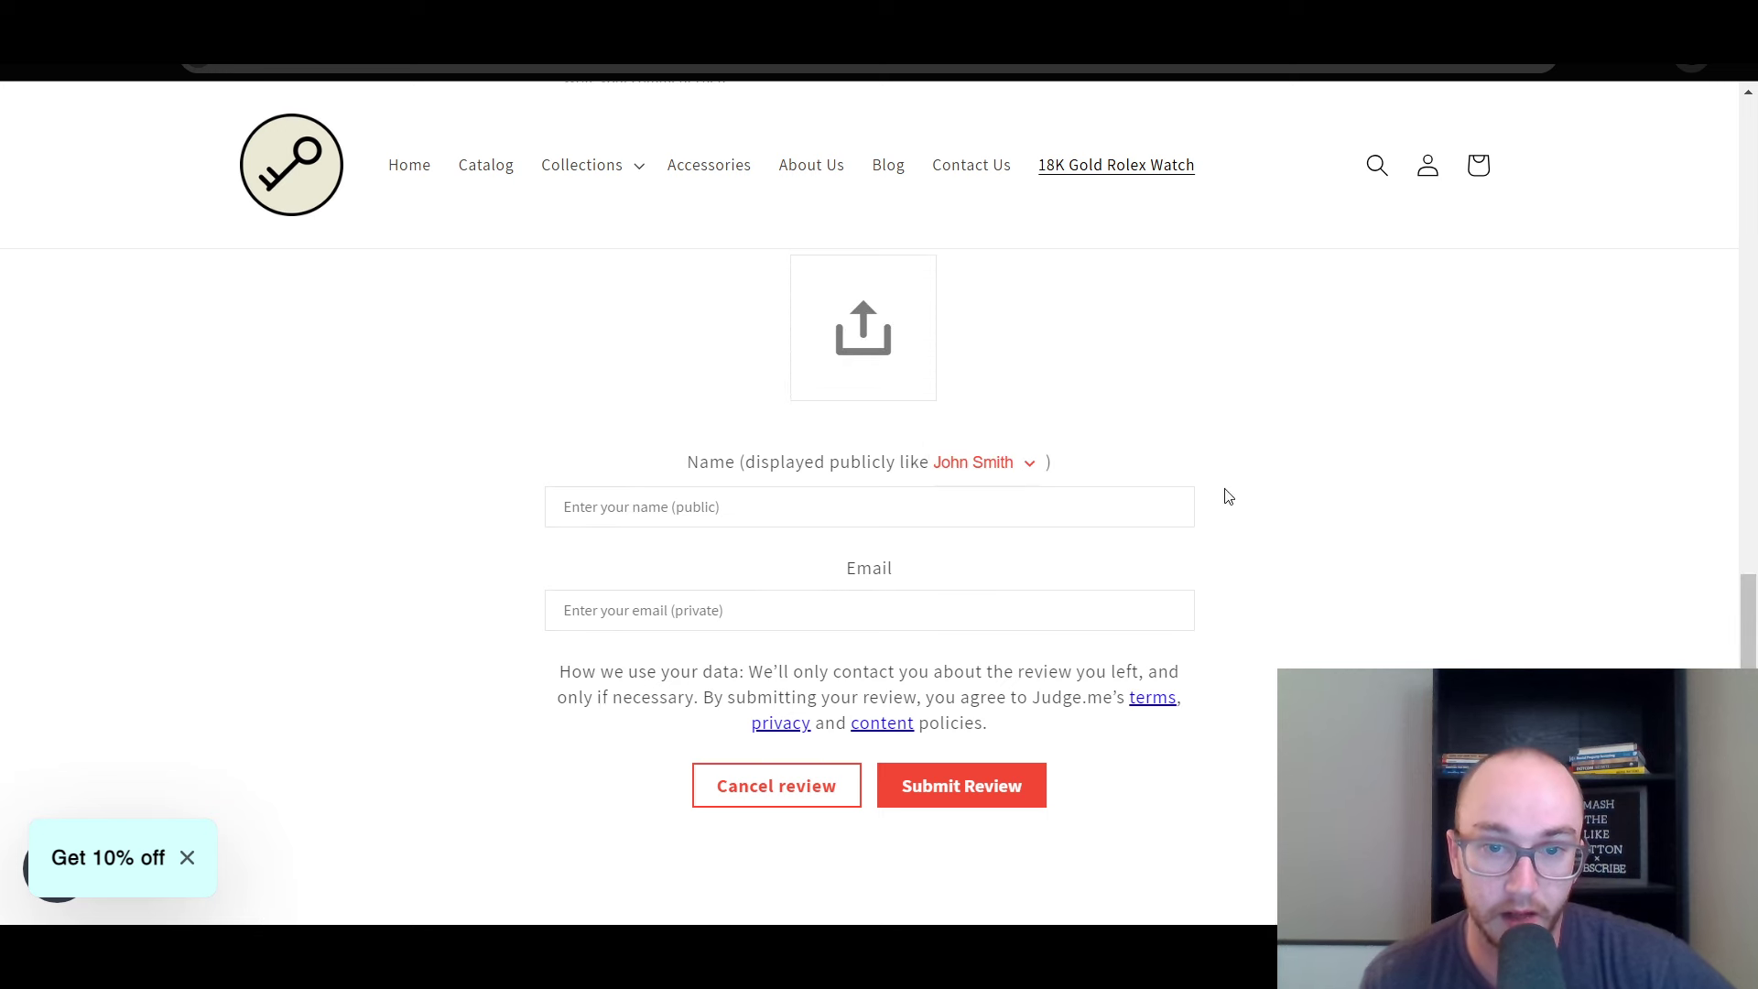
scroll(1753, 648, "down", 2)
scroll(1711, 558, "up", 8)
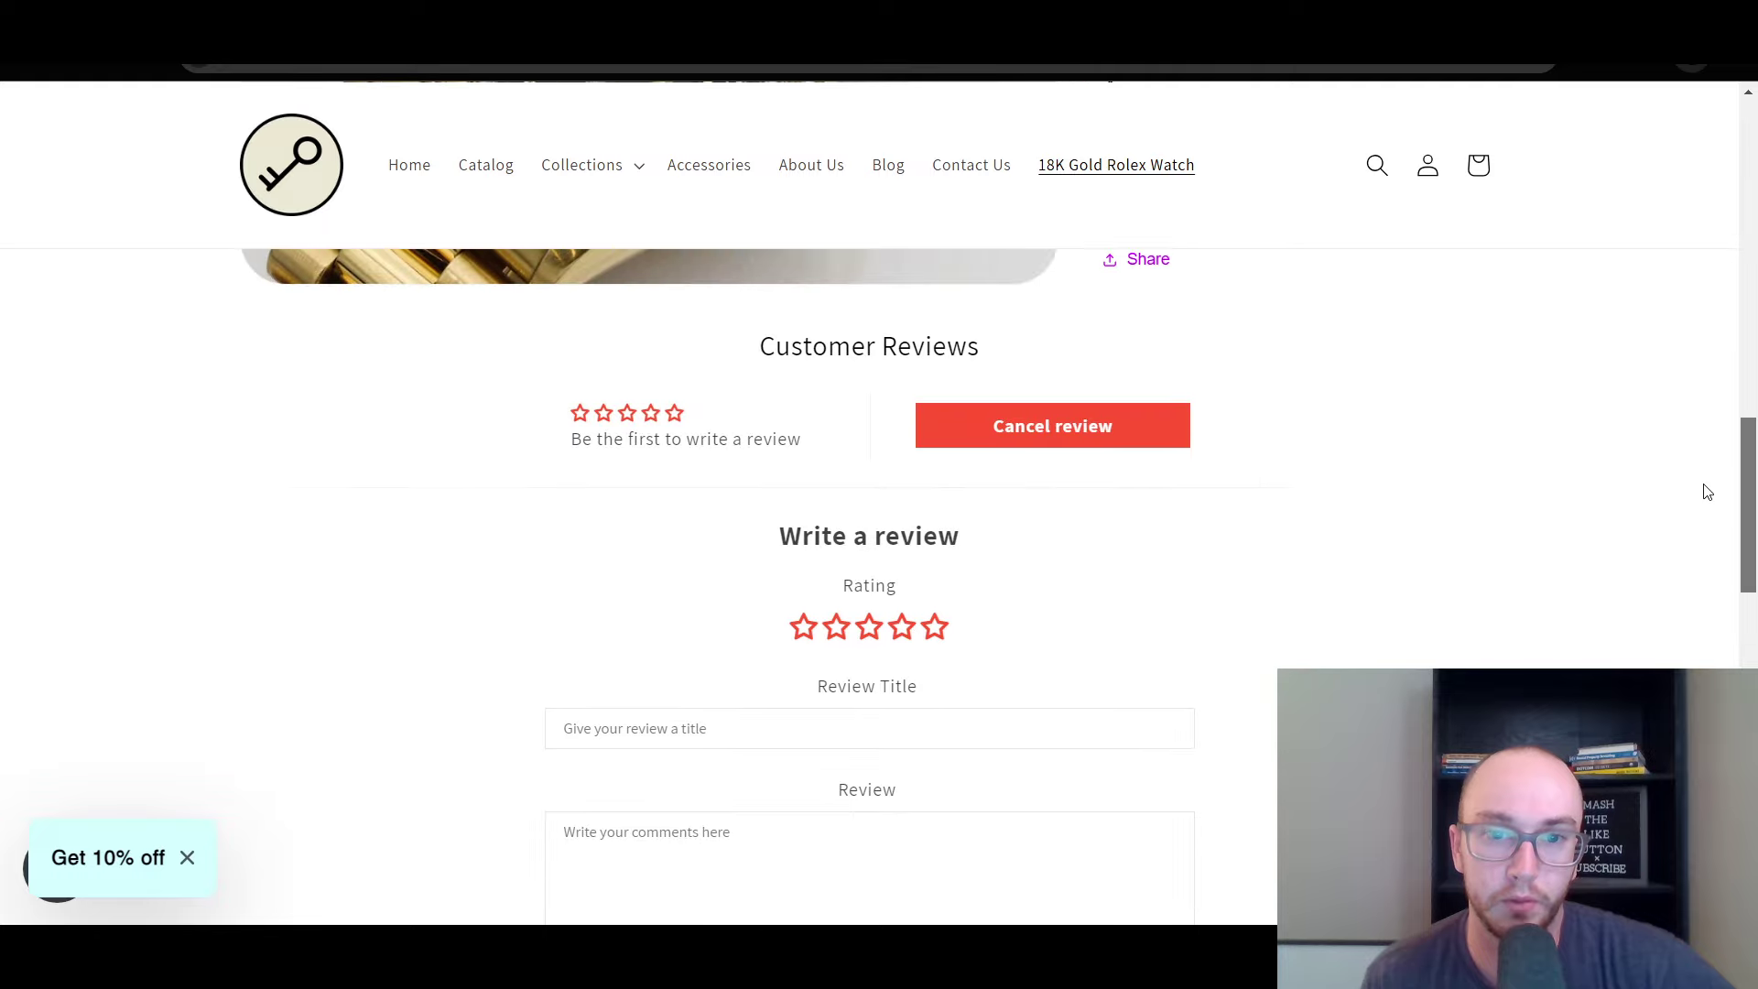
scroll(1704, 568, "down", 7)
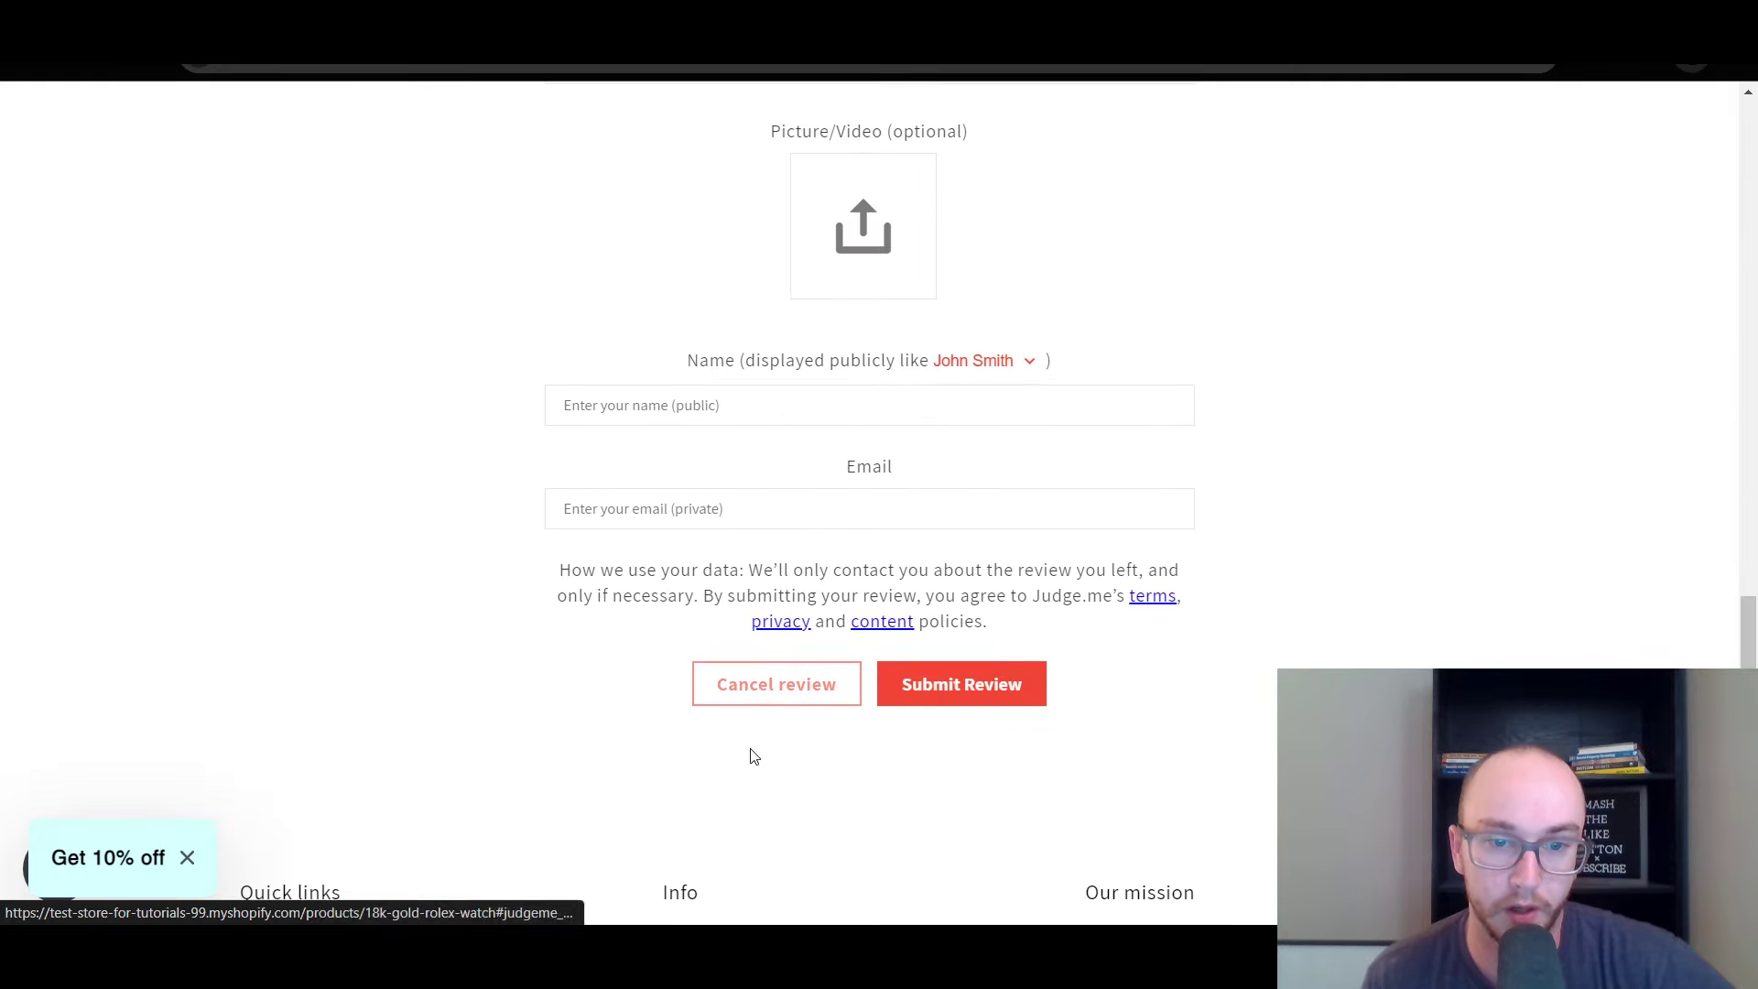
left_click(765, 705)
scroll(458, 679, "up", 20)
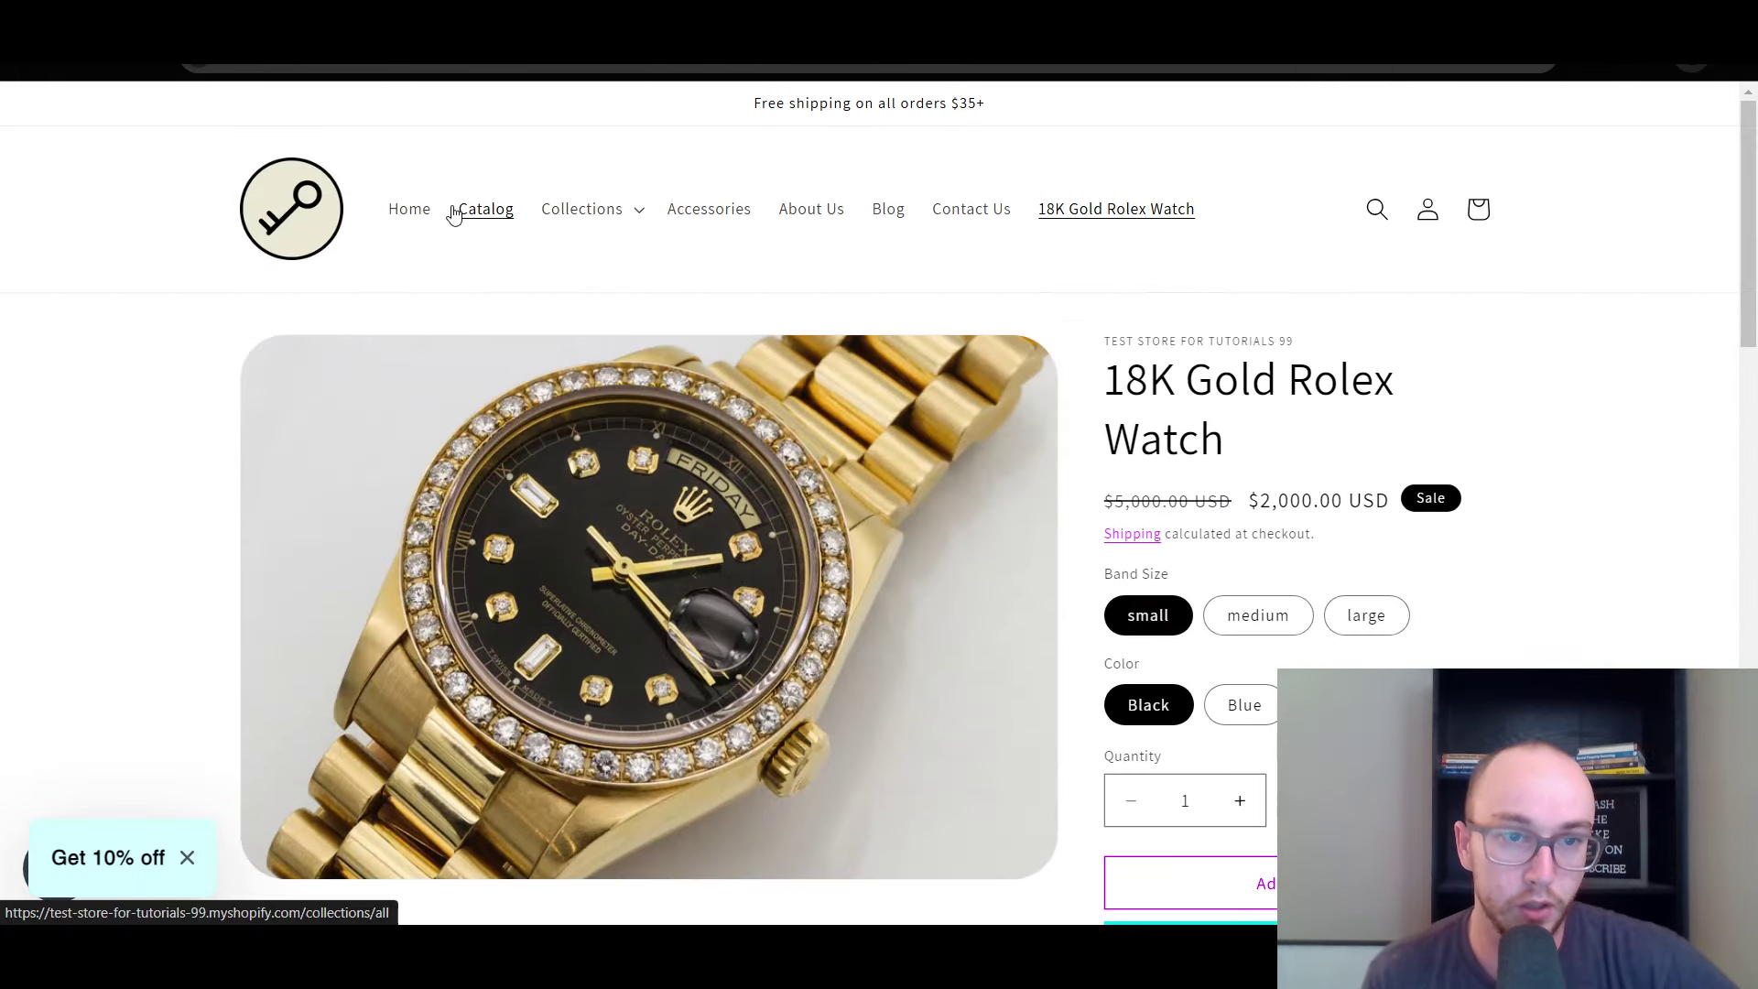
Open the Cat Brush product page from the storefront Catalog, showing 15 reviews and $19.99
left_click(463, 216)
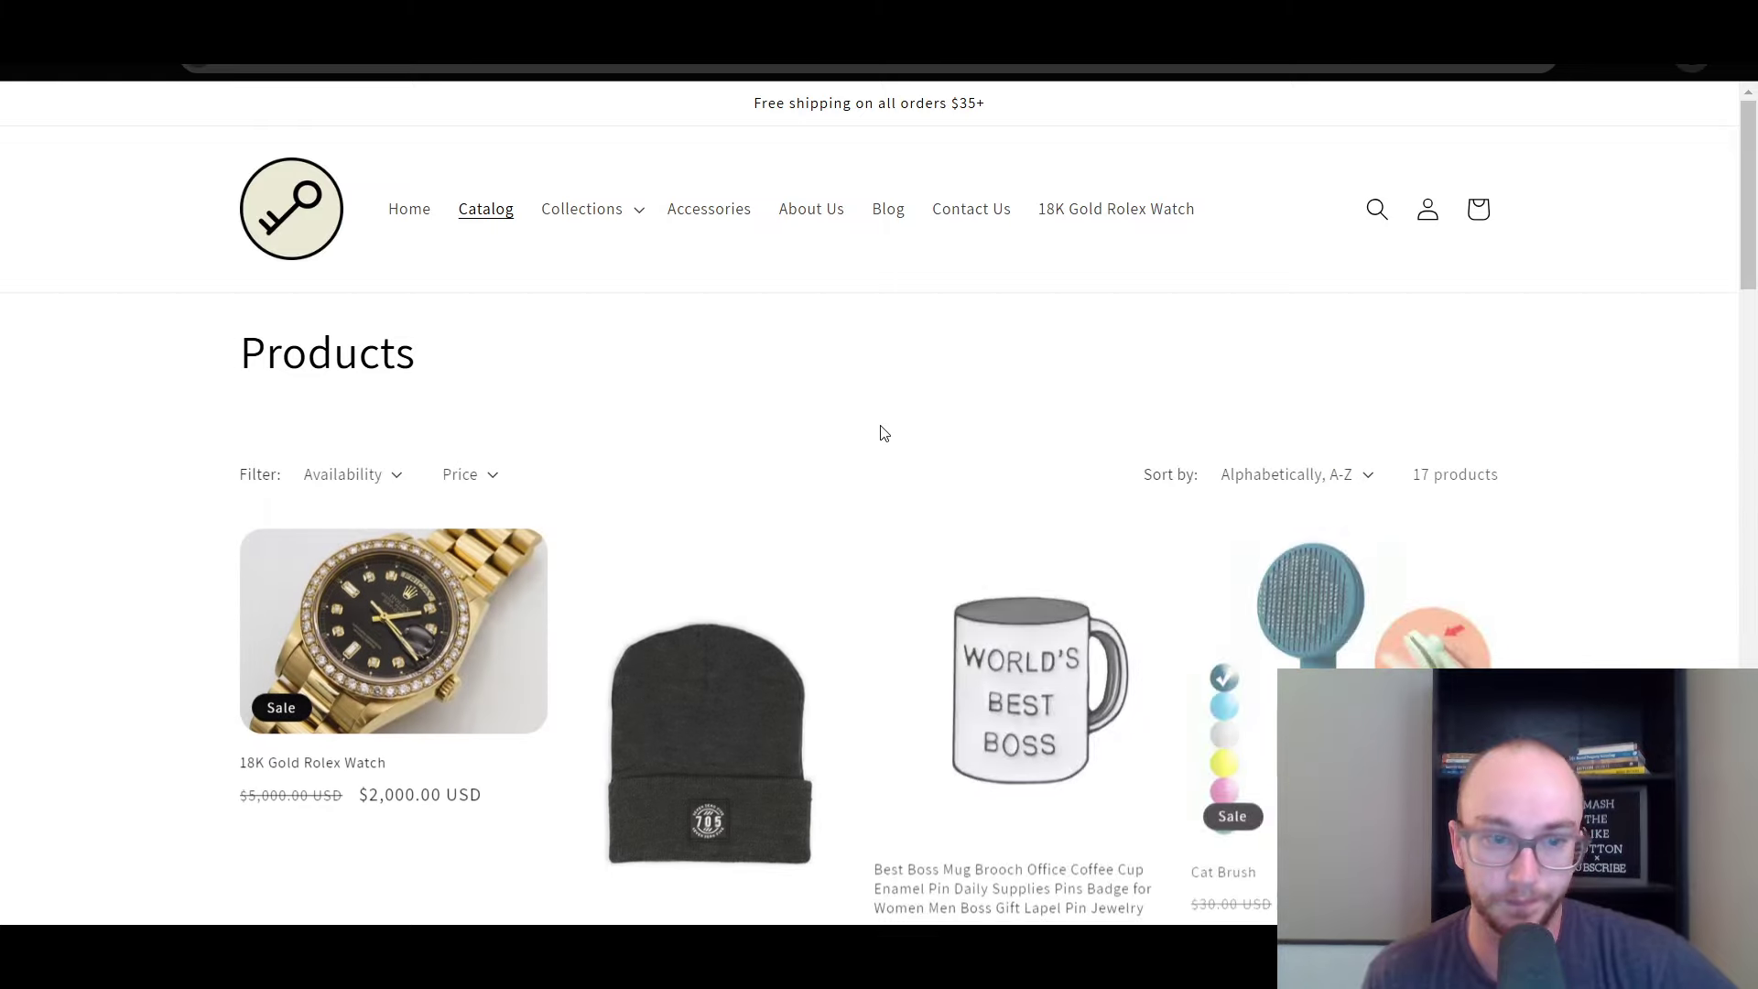
left_click(1428, 623)
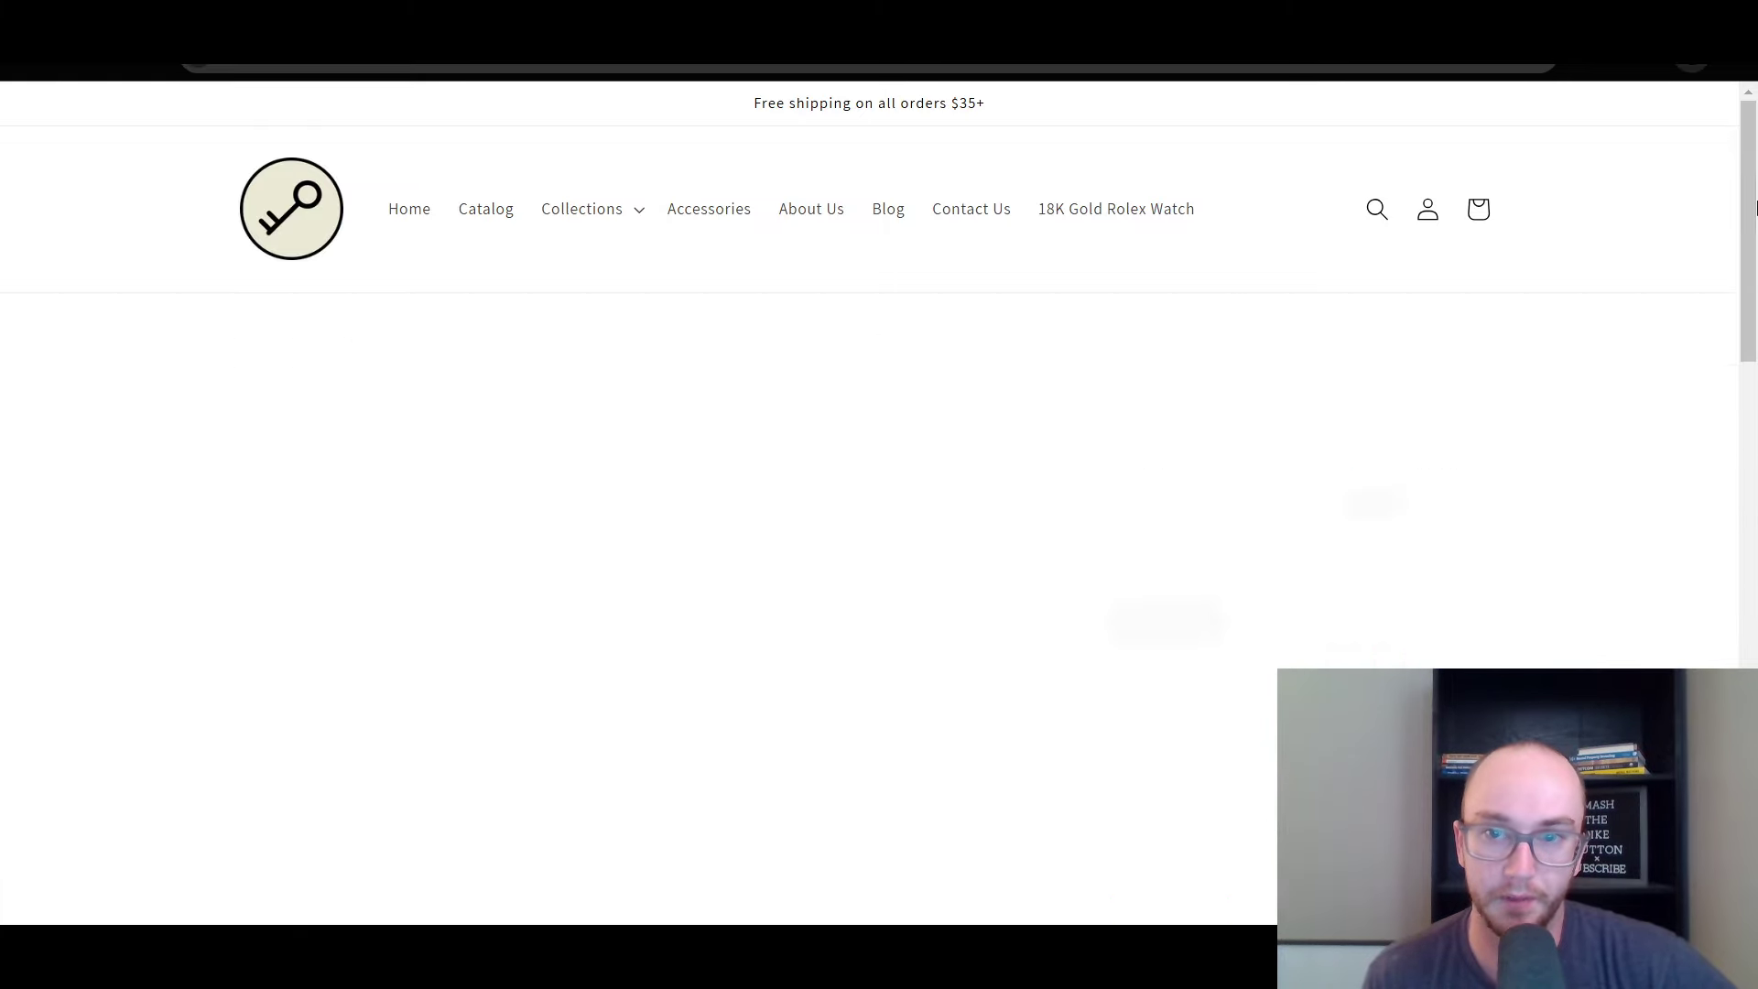
mouse_move(1751, 197)
left_mouse_down()
mouse_move(1750, 242)
mouse_move(1751, 139)
left_mouse_up()
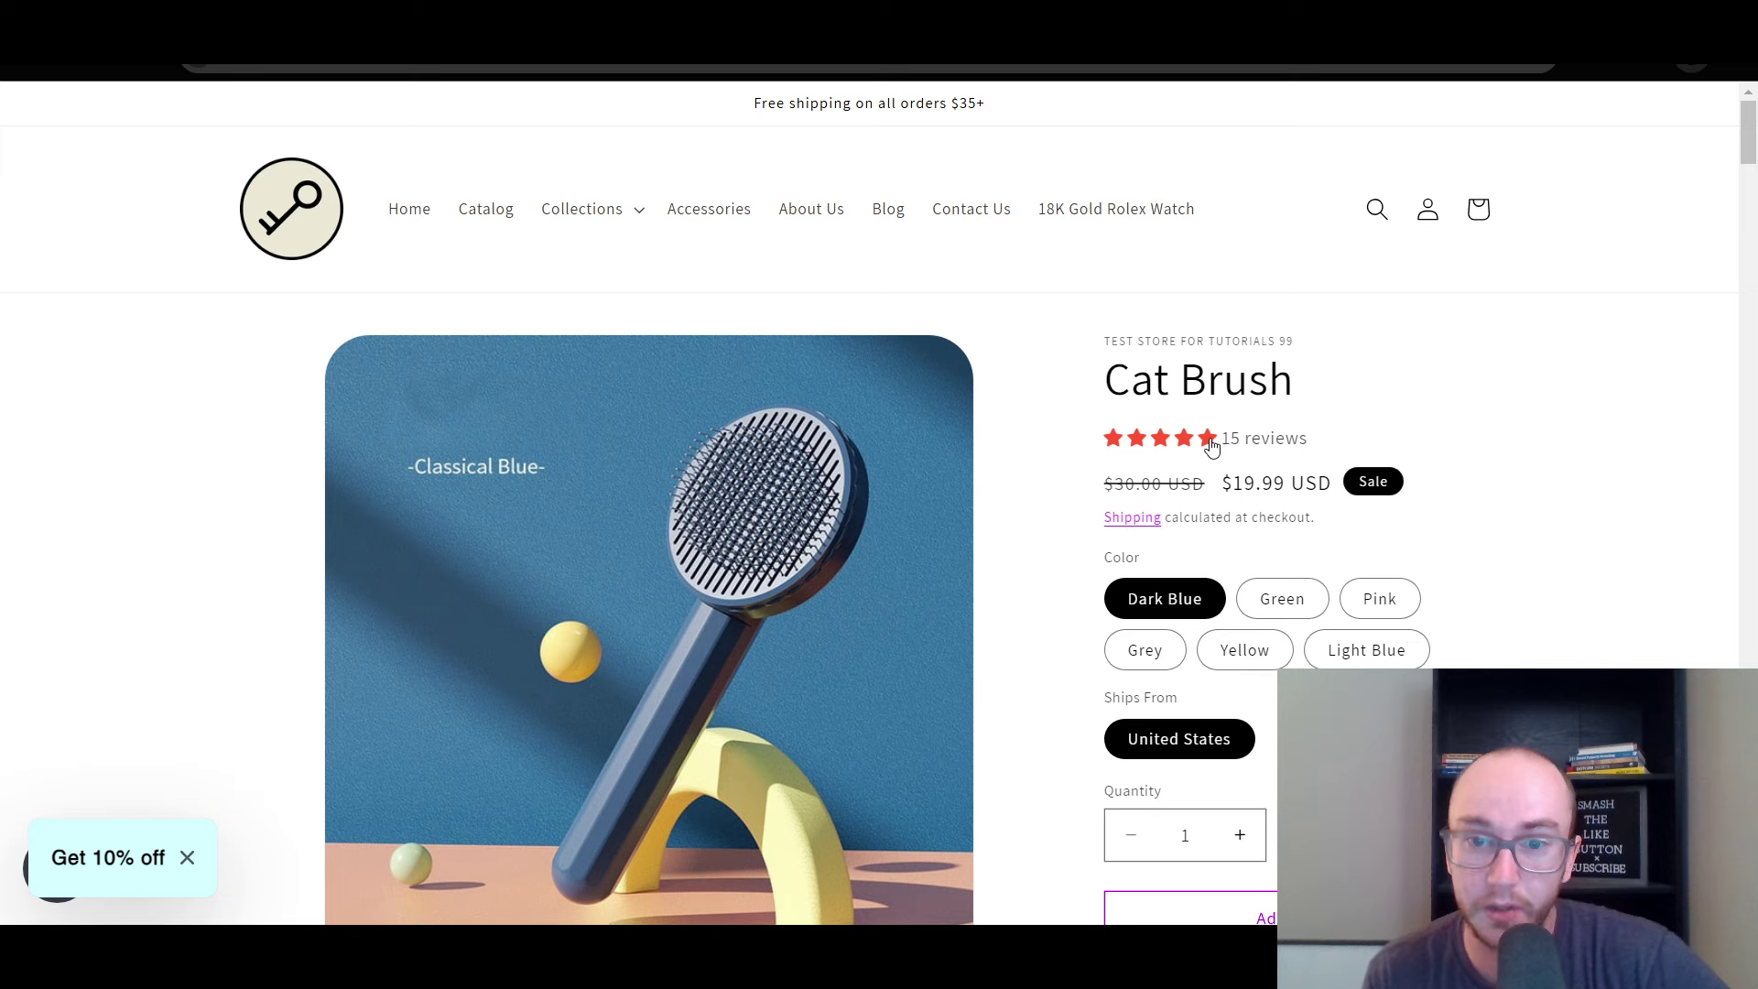
left_click(1254, 441)
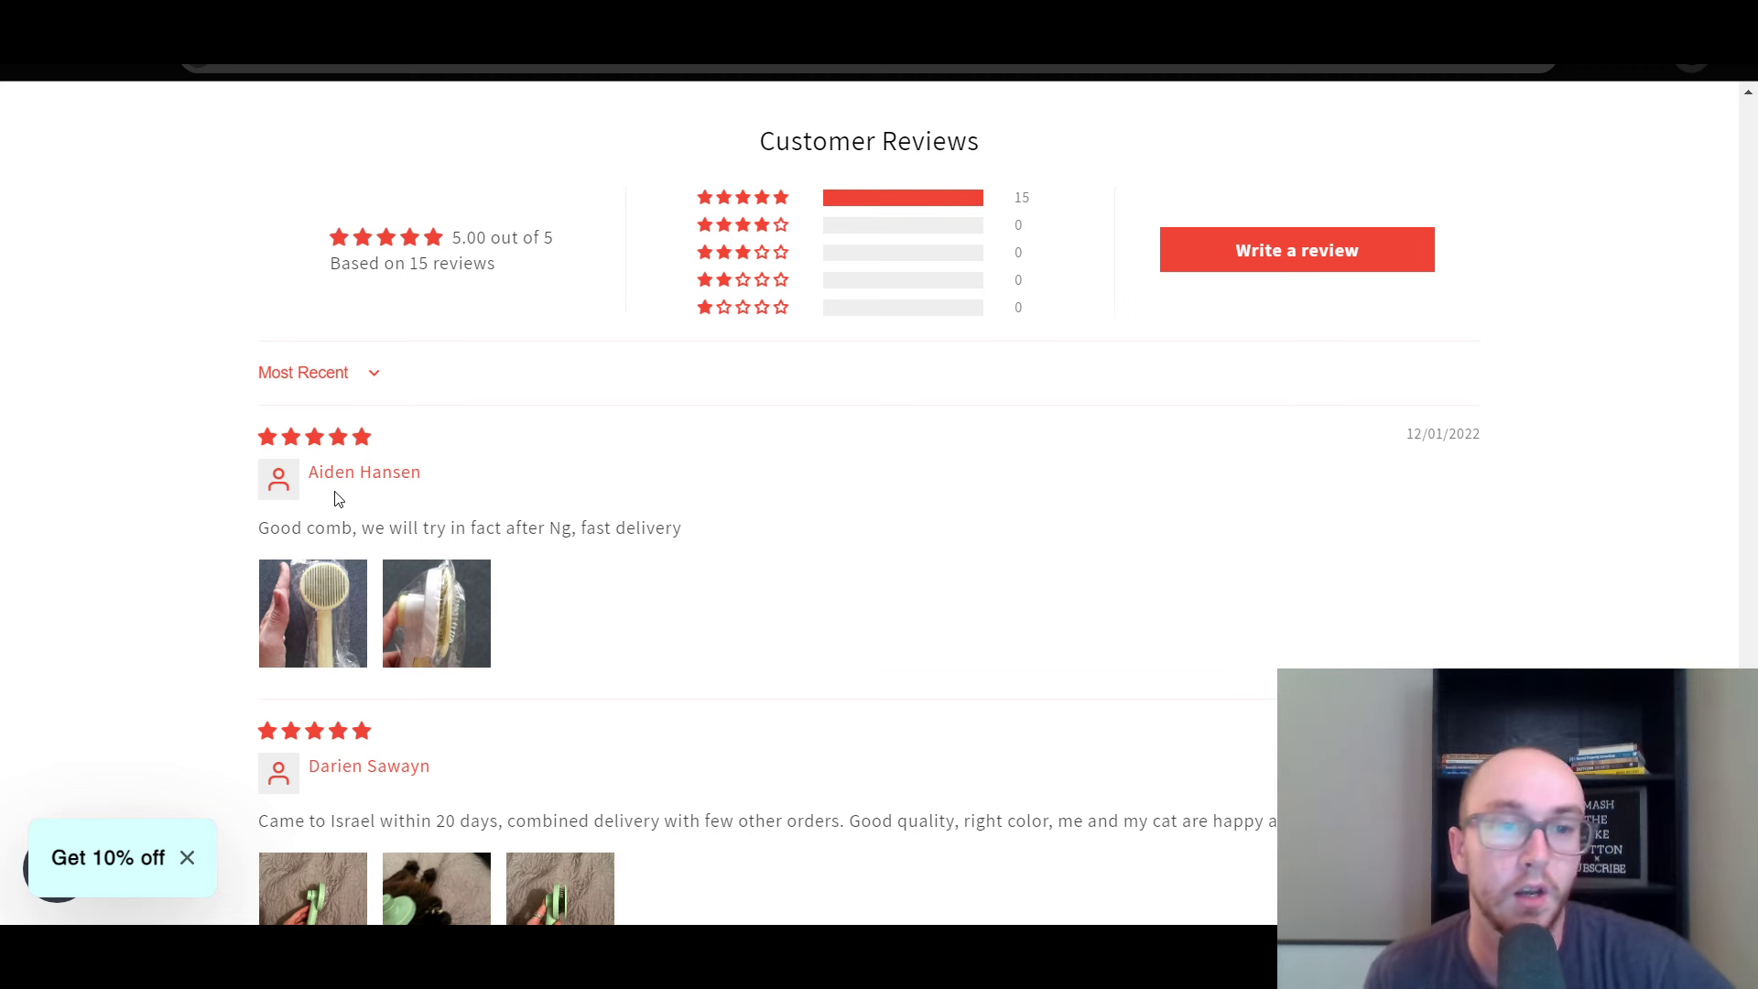
scroll(822, 520, "down", 1)
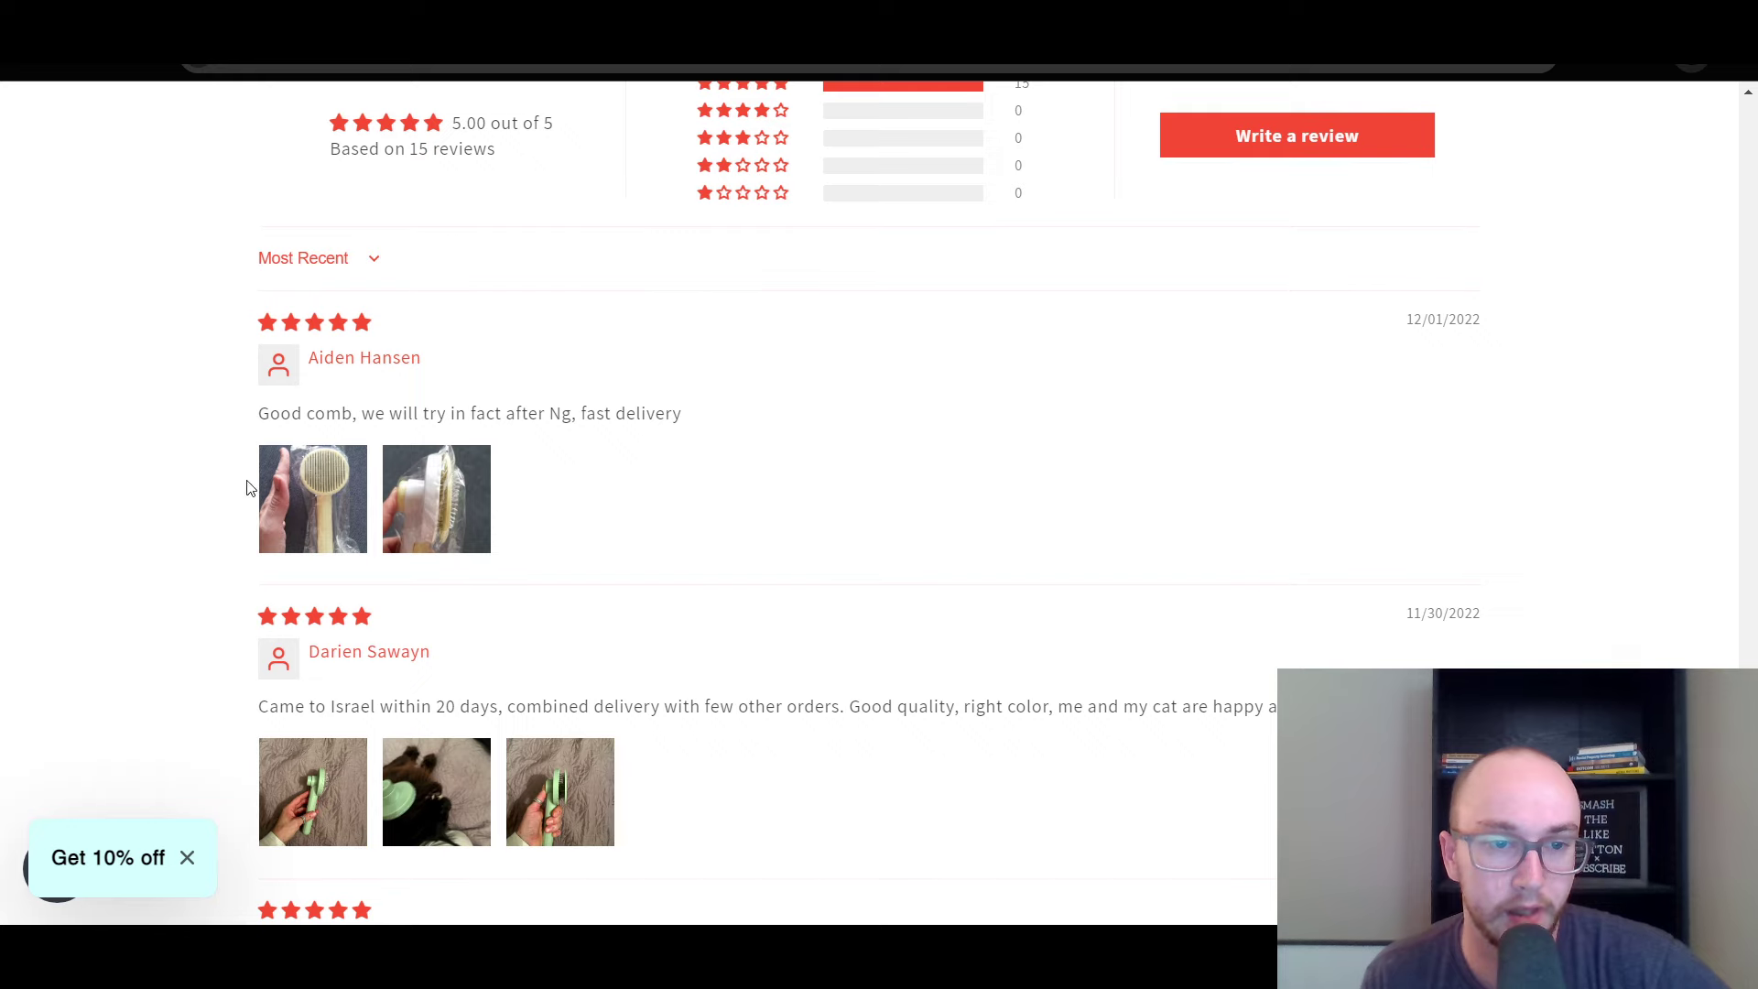
left_click(304, 500)
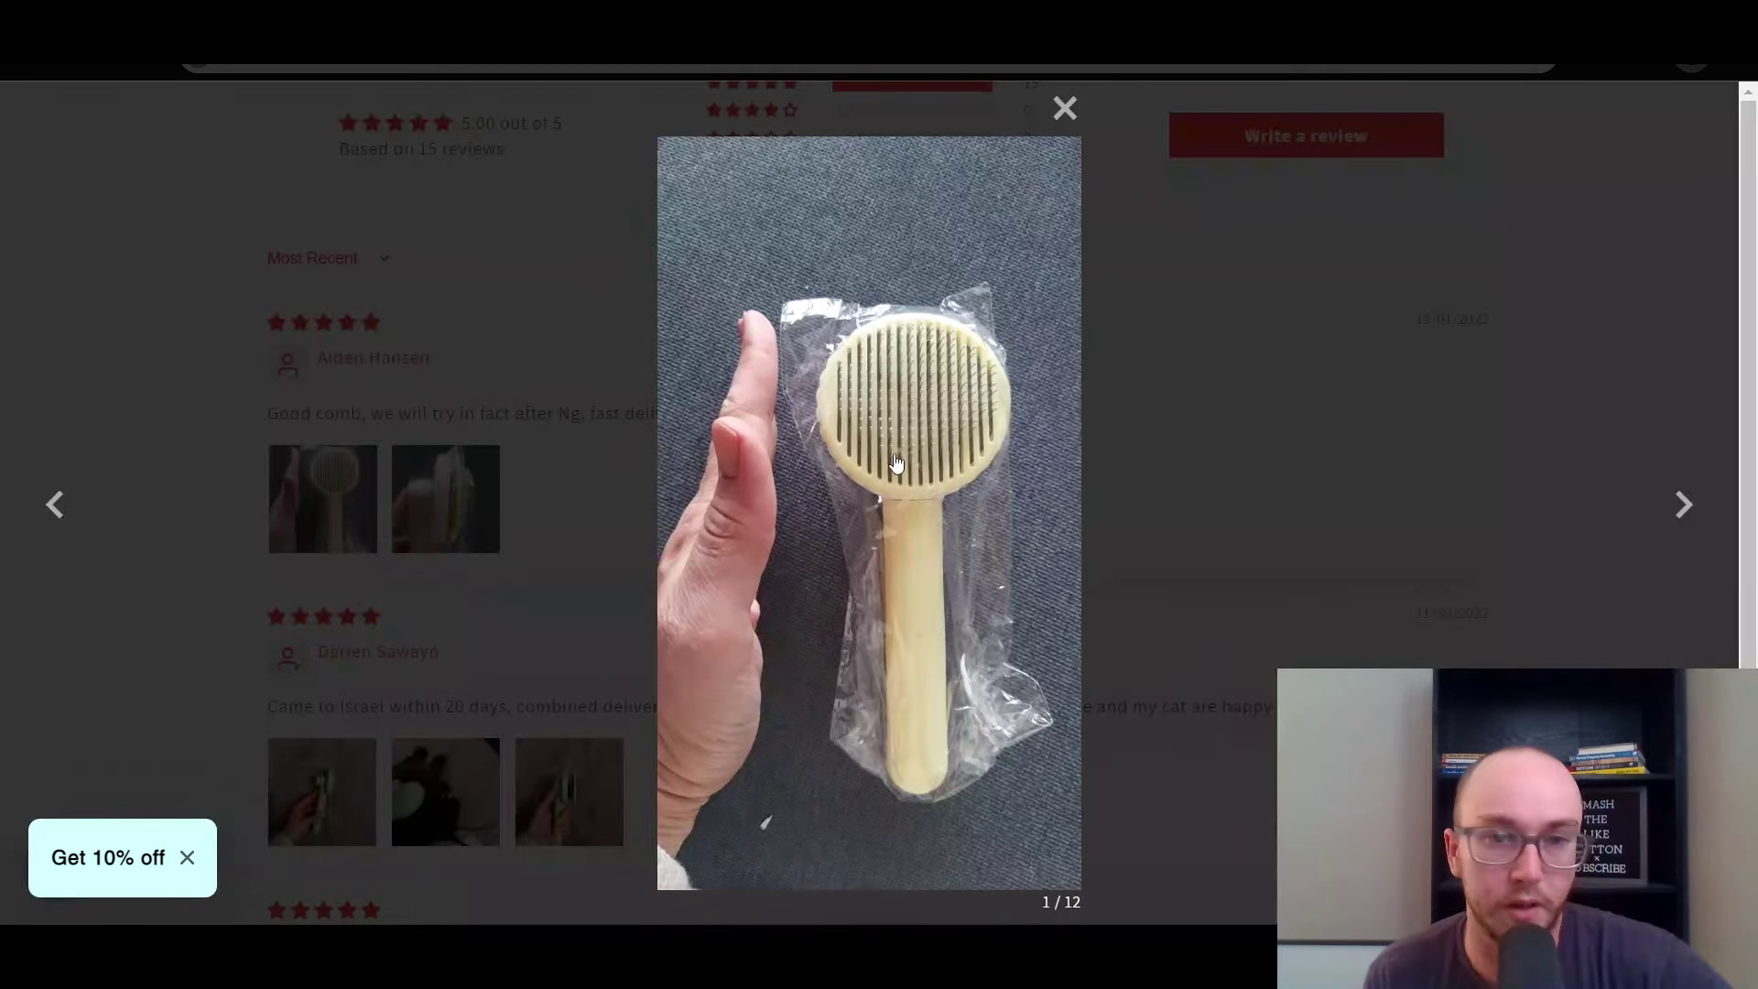
left_click(1685, 506)
left_click(1463, 491)
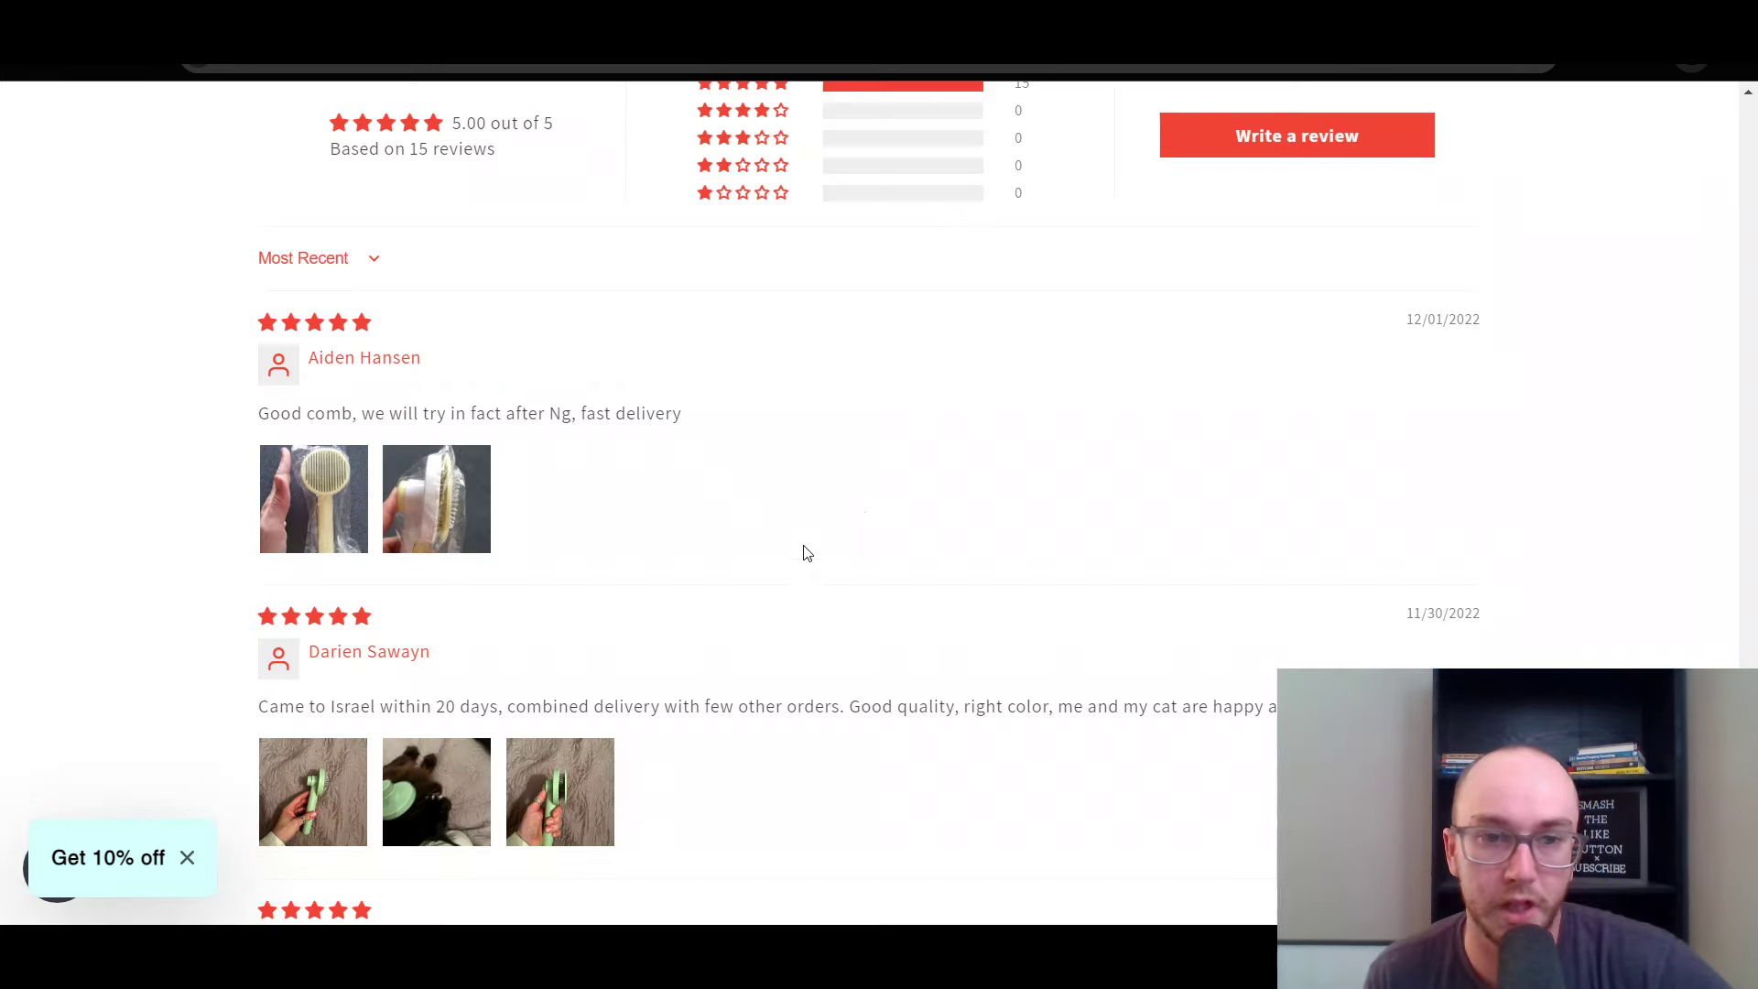
scroll(796, 559, "down", 3)
left_click(403, 468)
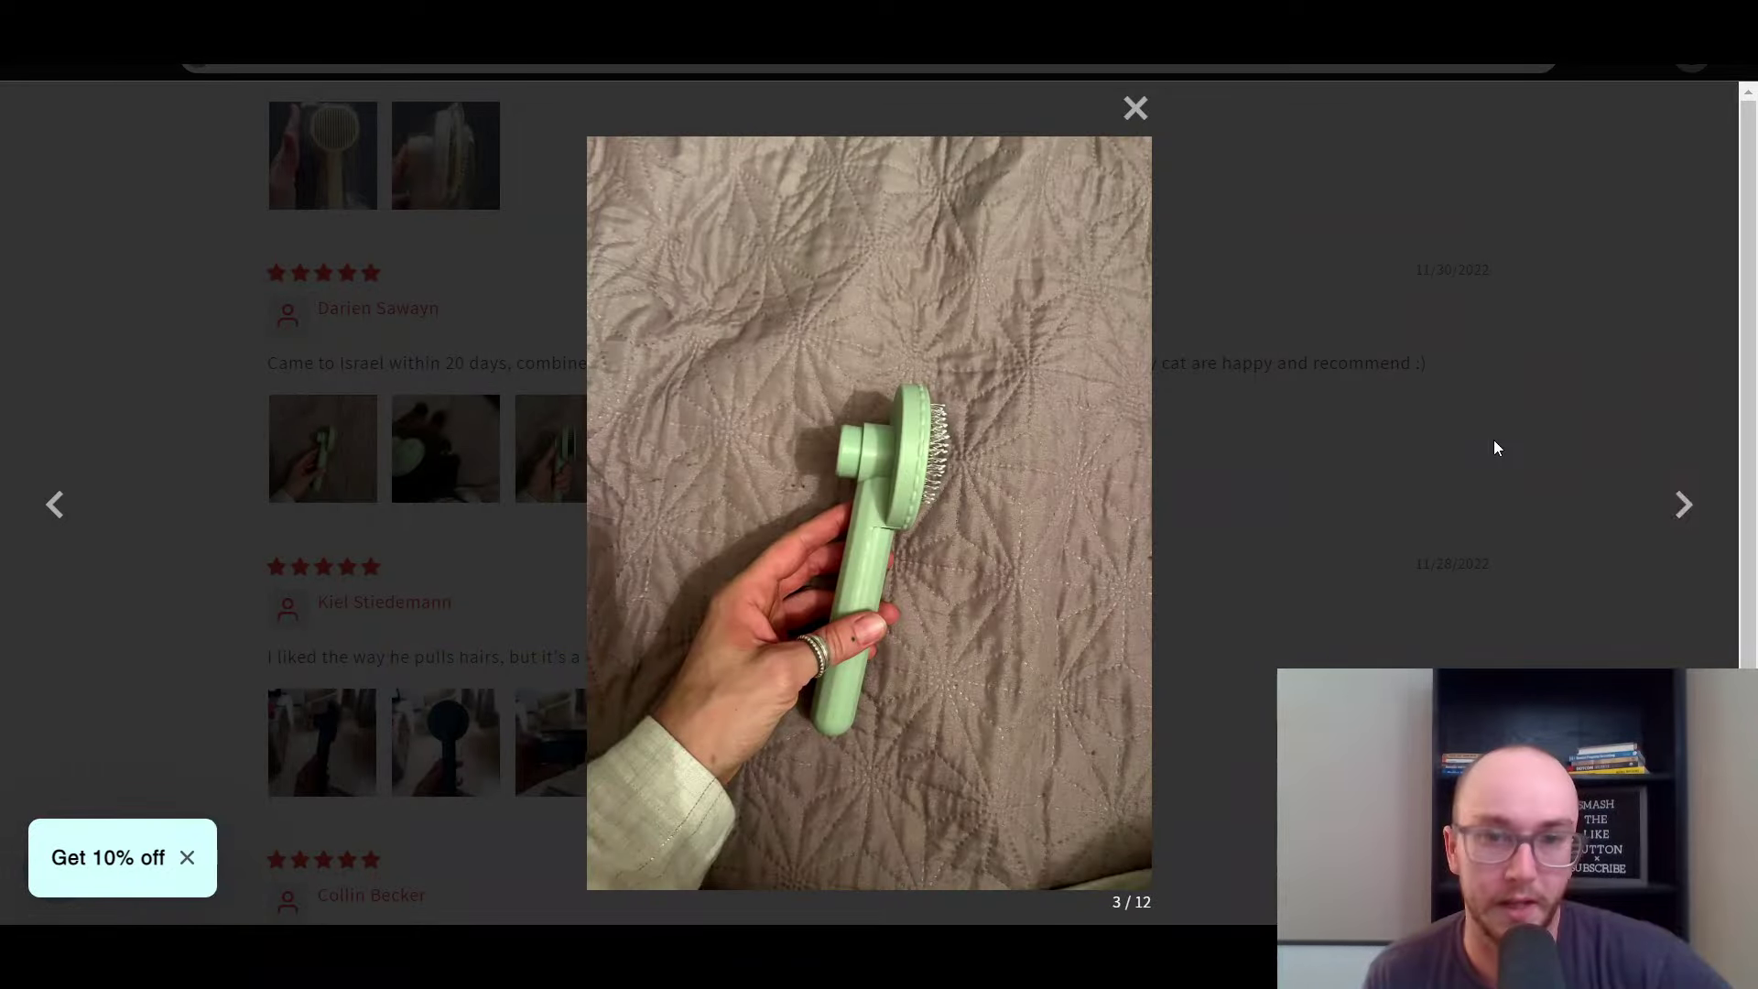
left_click(1681, 504)
left_click(1681, 504)
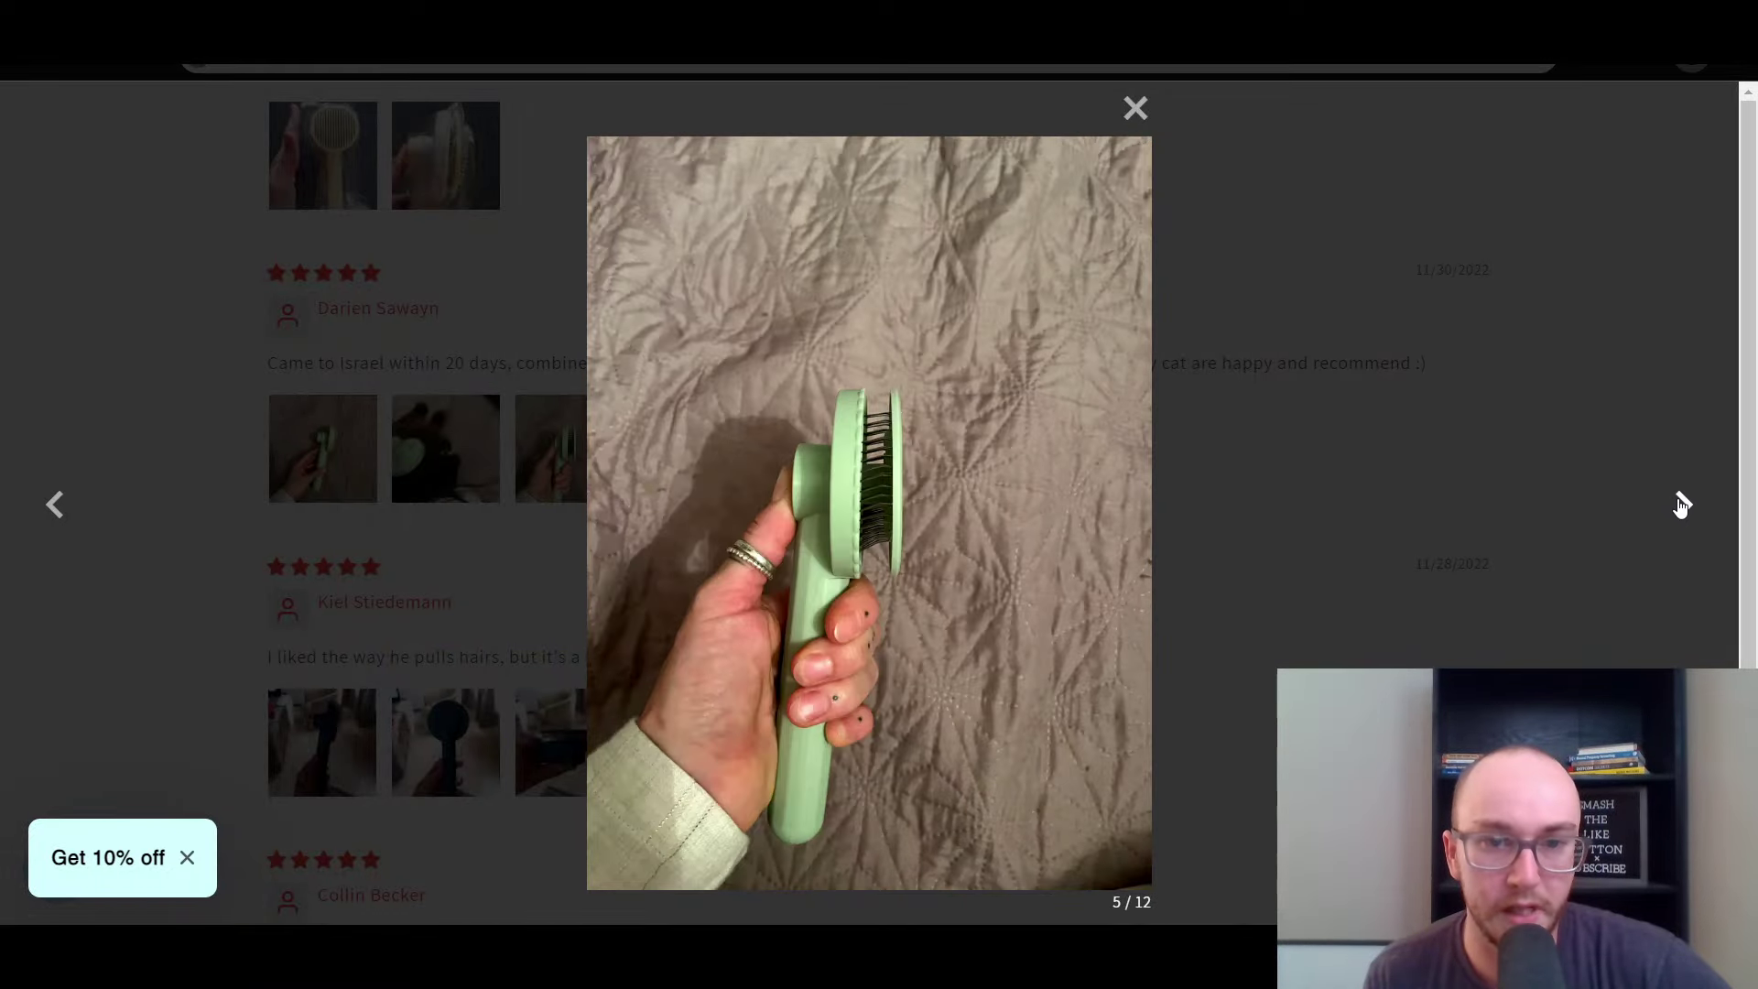
left_click(1342, 501)
scroll(962, 659, "down", 10)
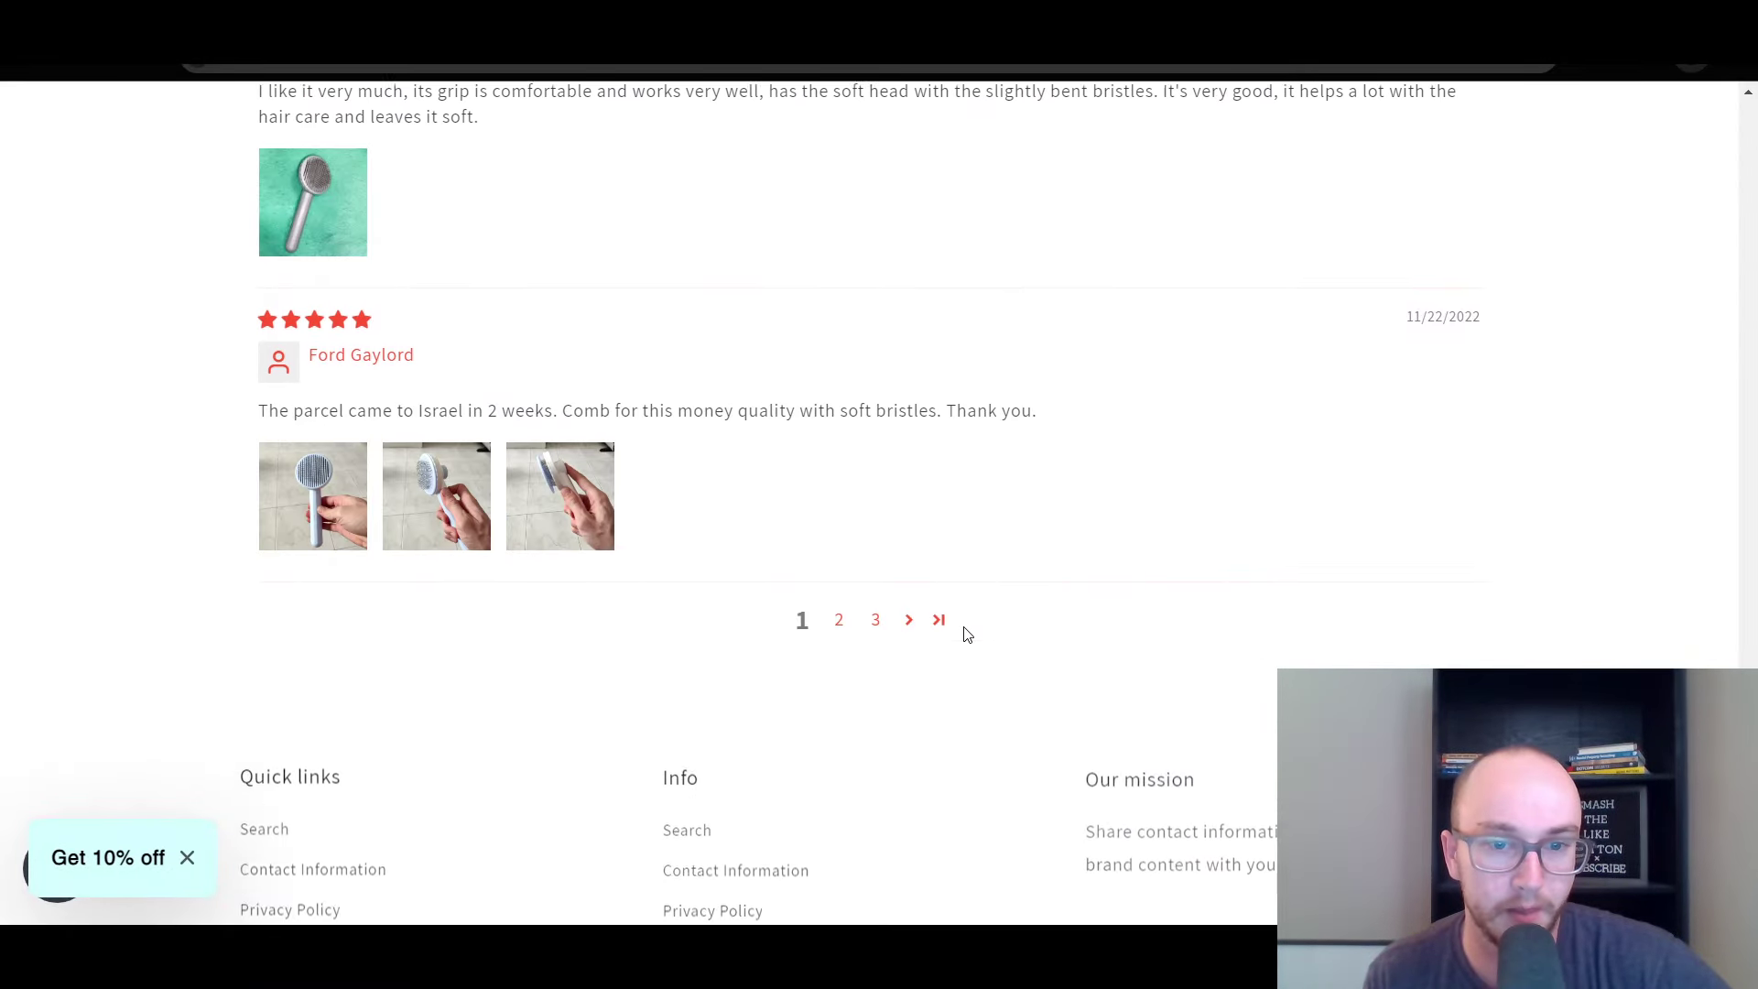
scroll(369, 540, "up", 5)
scroll(348, 640, "down", 2)
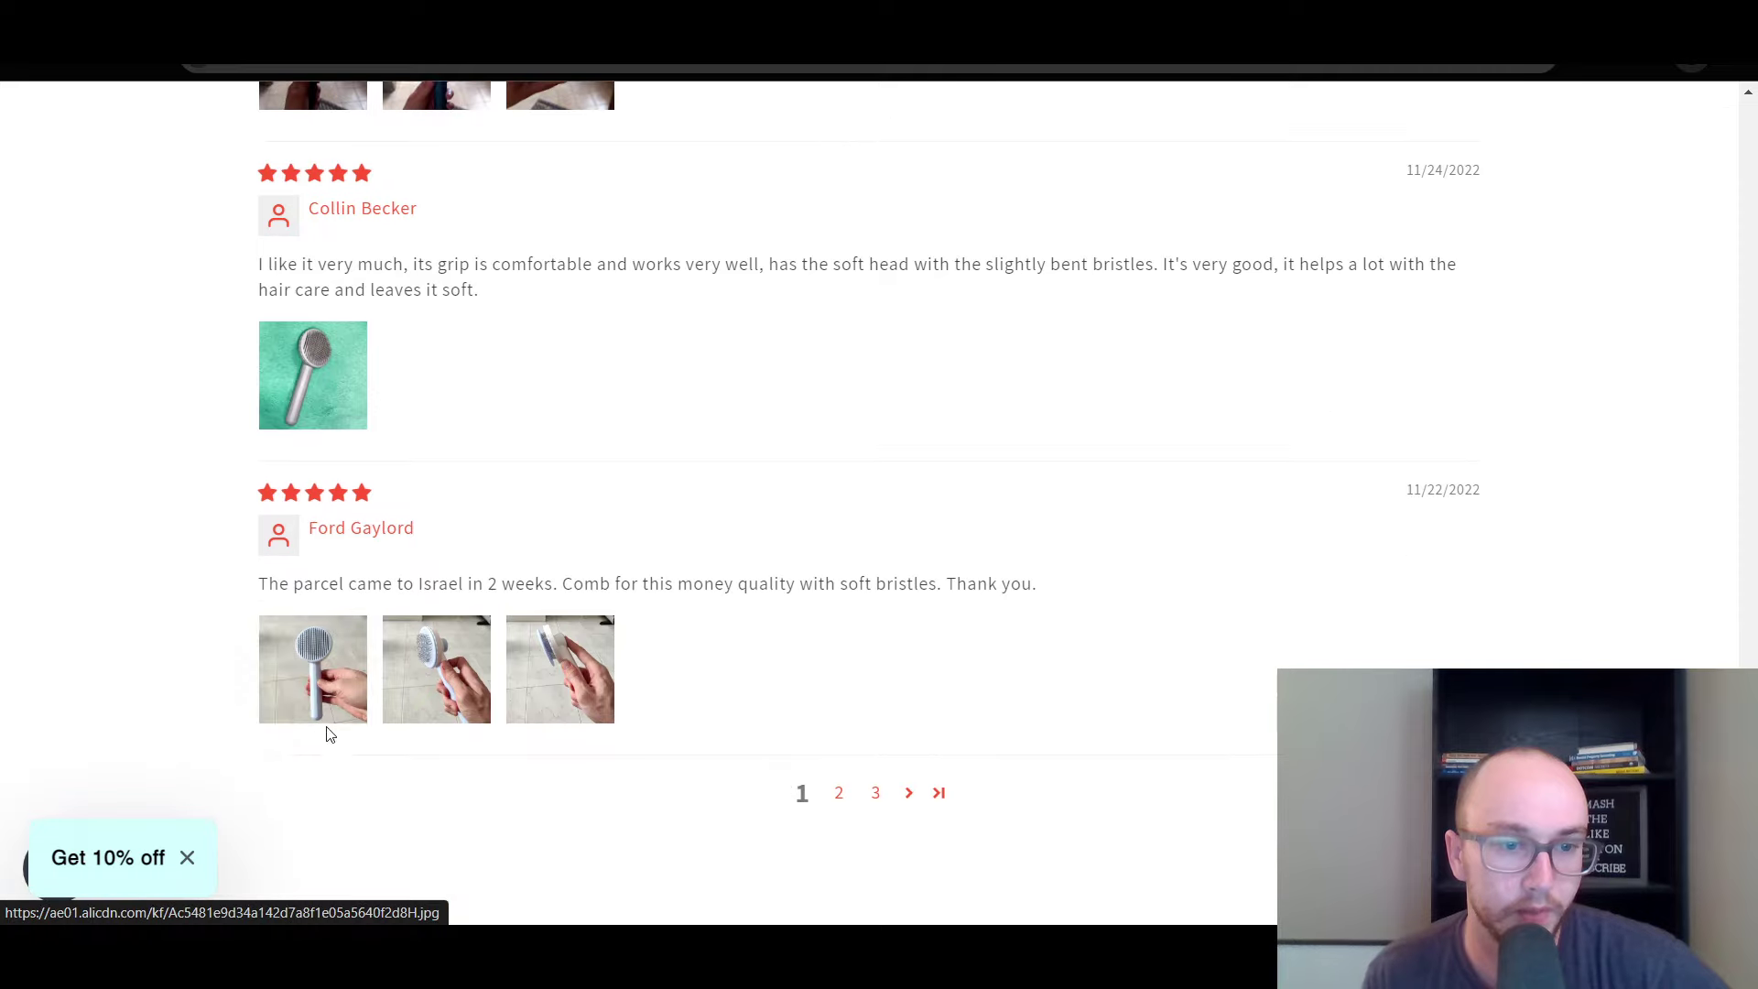
left_click(327, 726)
left_click(1702, 505)
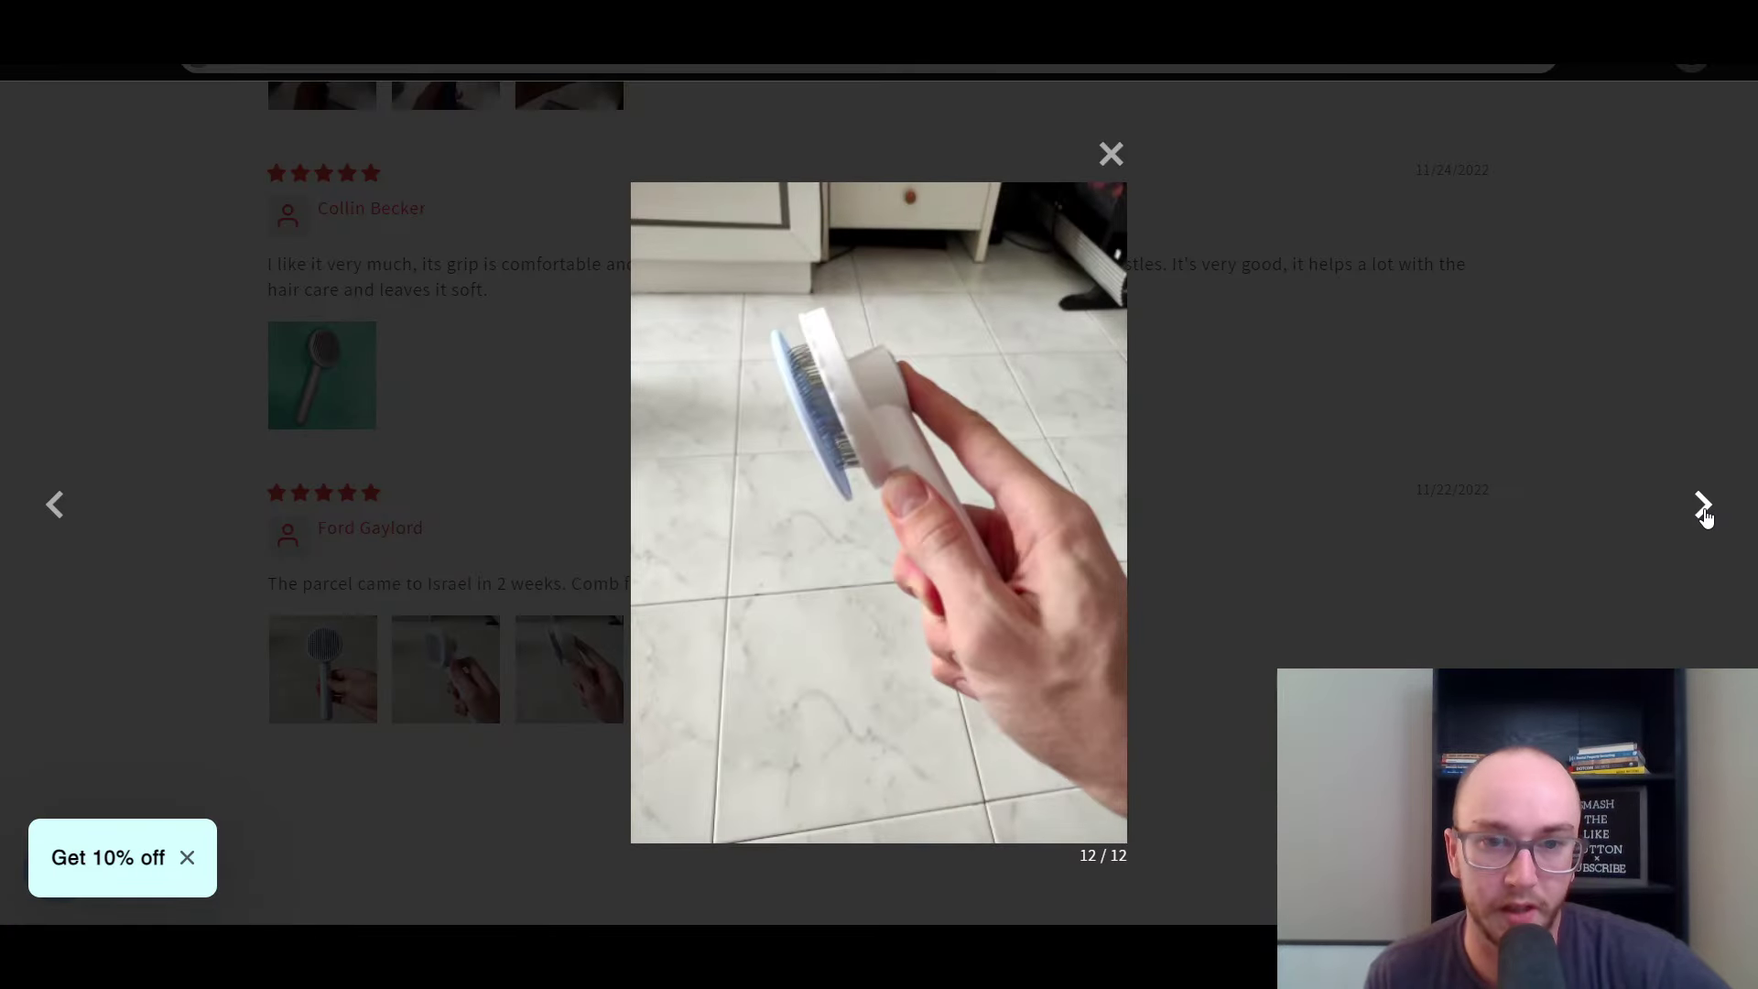
left_click(1702, 504)
left_click(1261, 574)
scroll(742, 678, "up", 10)
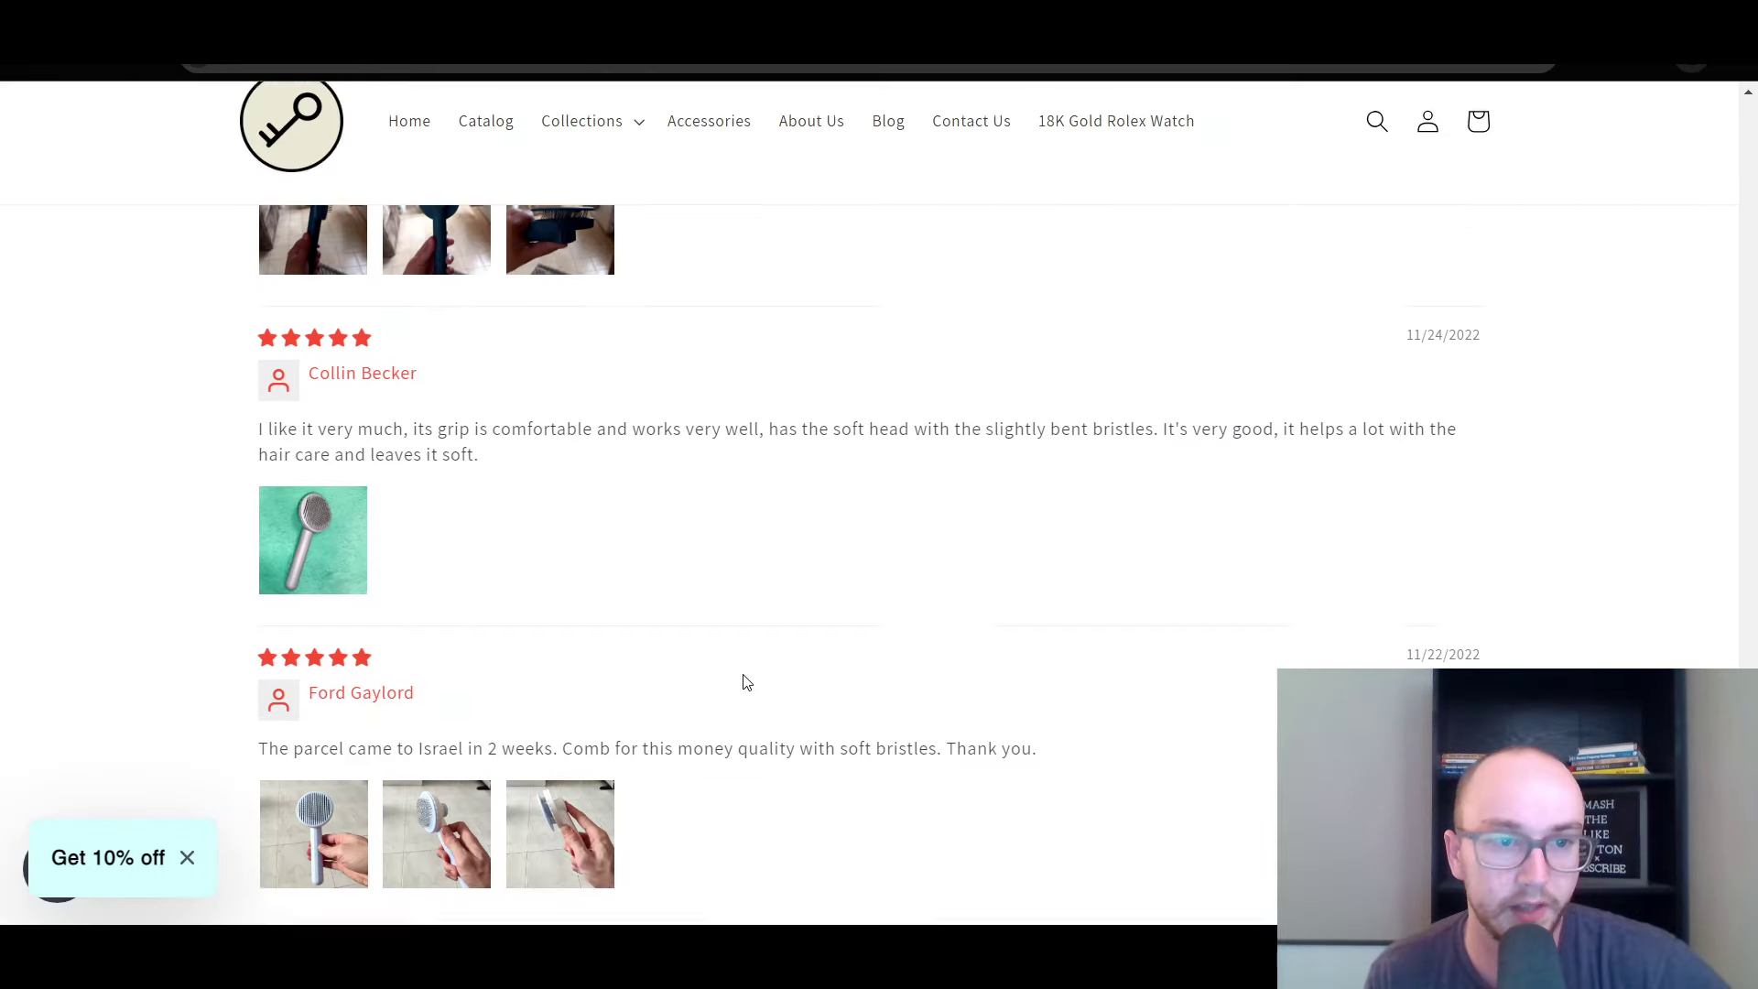
scroll(673, 662, "up", 10)
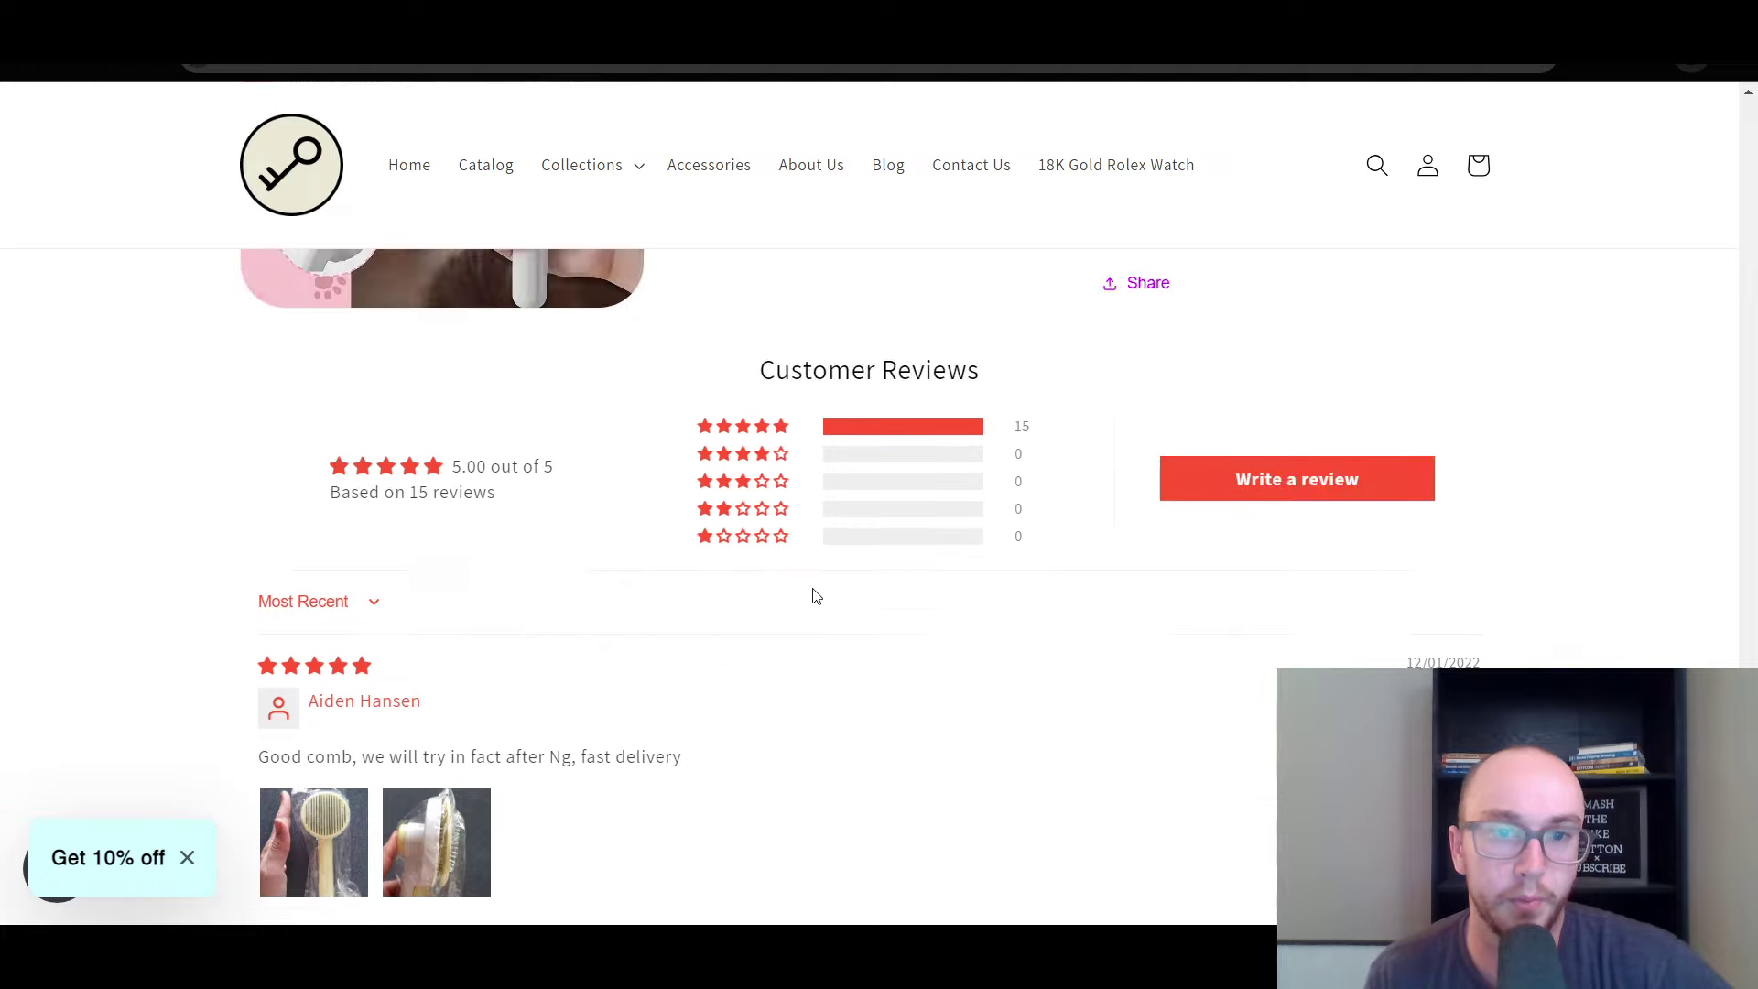
scroll(679, 794, "up", 15)
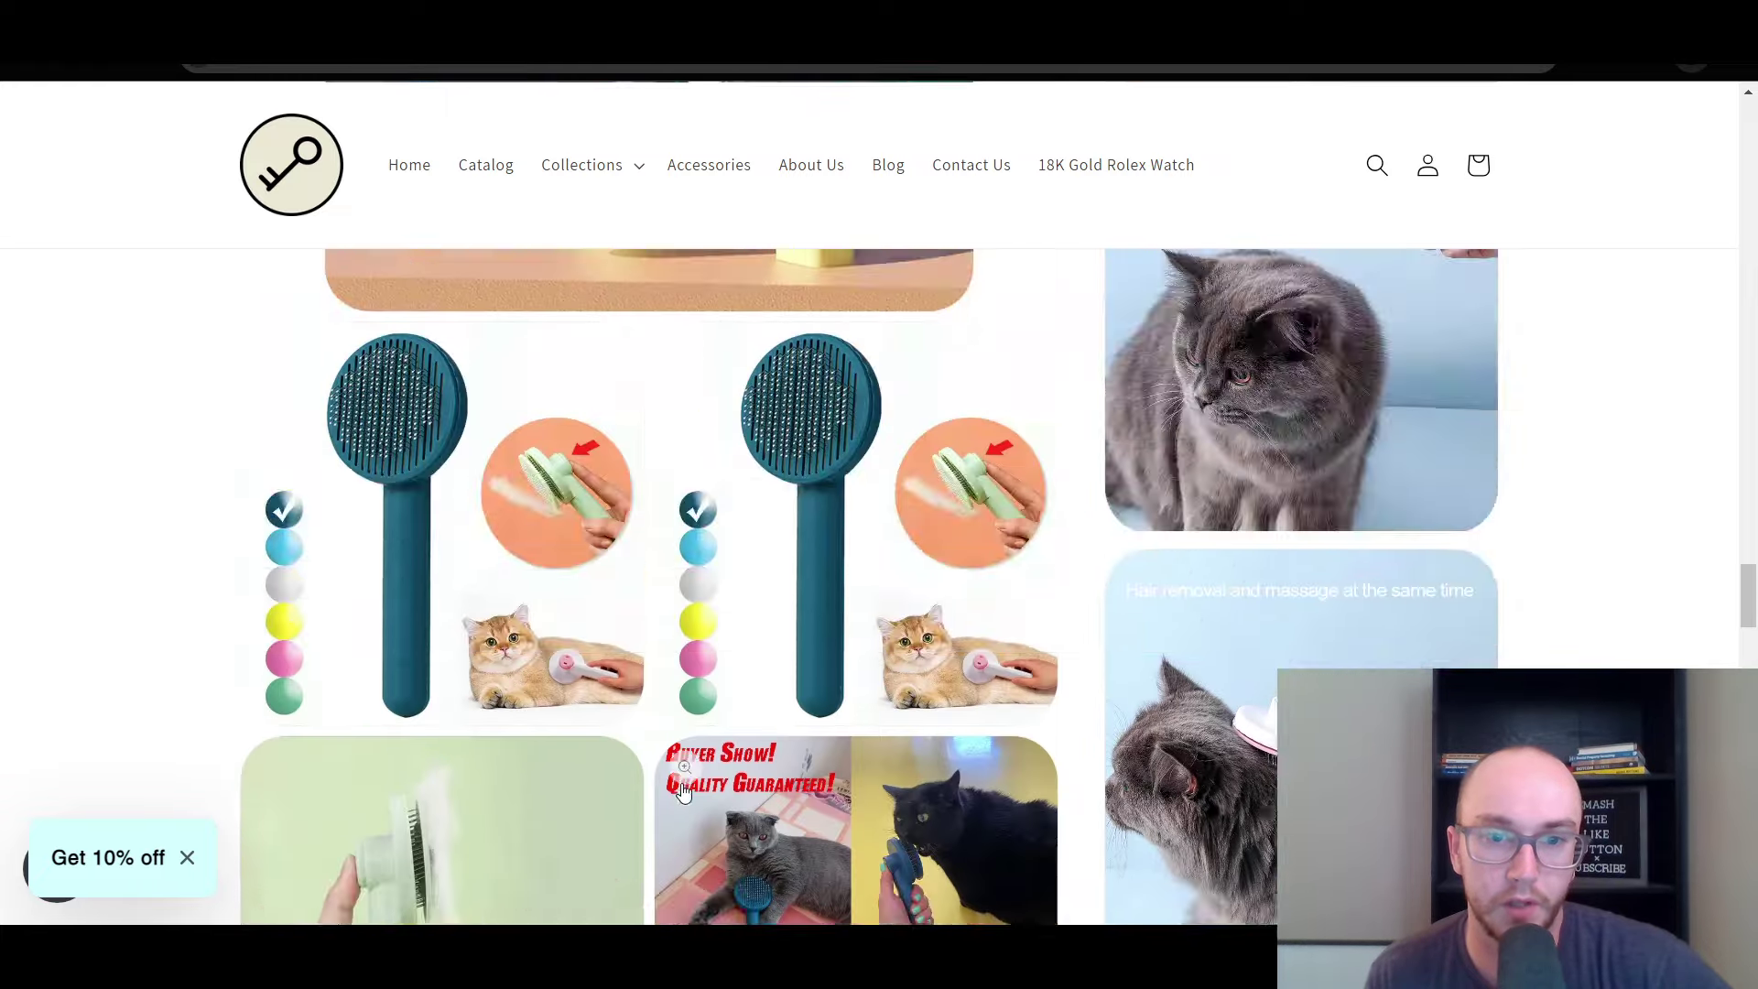
scroll(1086, 577, "up", 10)
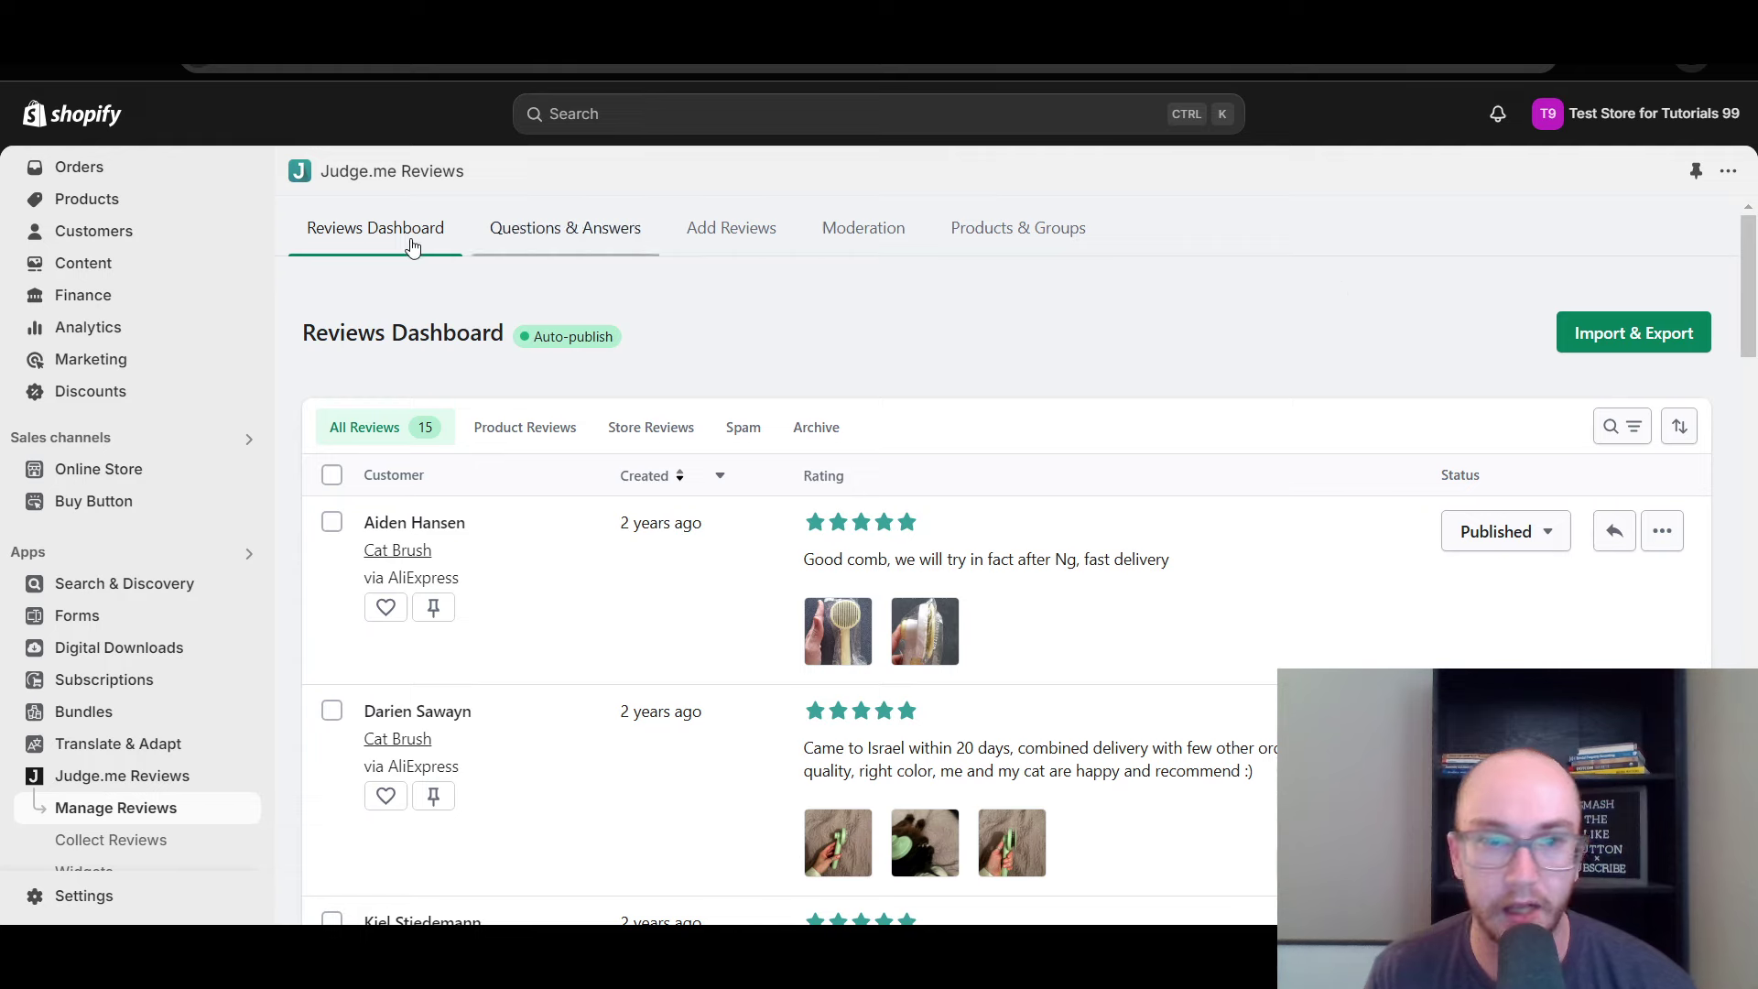
Browse the Judge.me reviews dashboard and check the action menus of two reviews
scroll(733, 412, "down", 5)
scroll(573, 723, "down", 20)
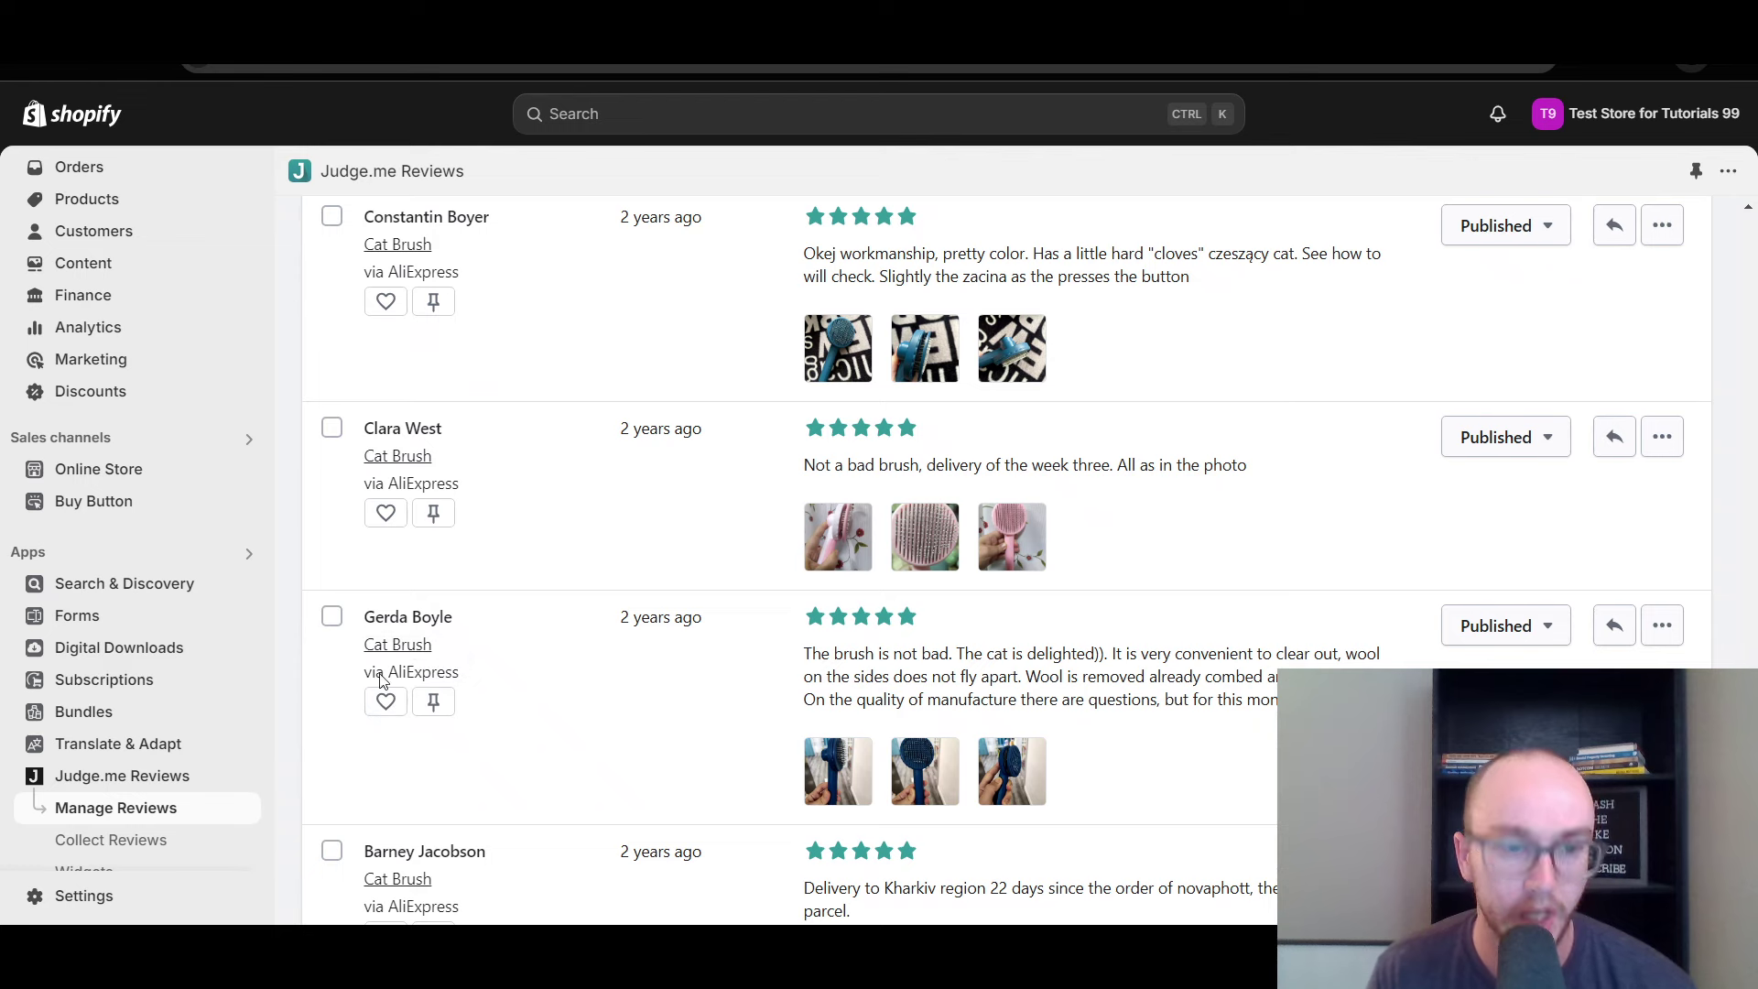
scroll(673, 675, "up", 4)
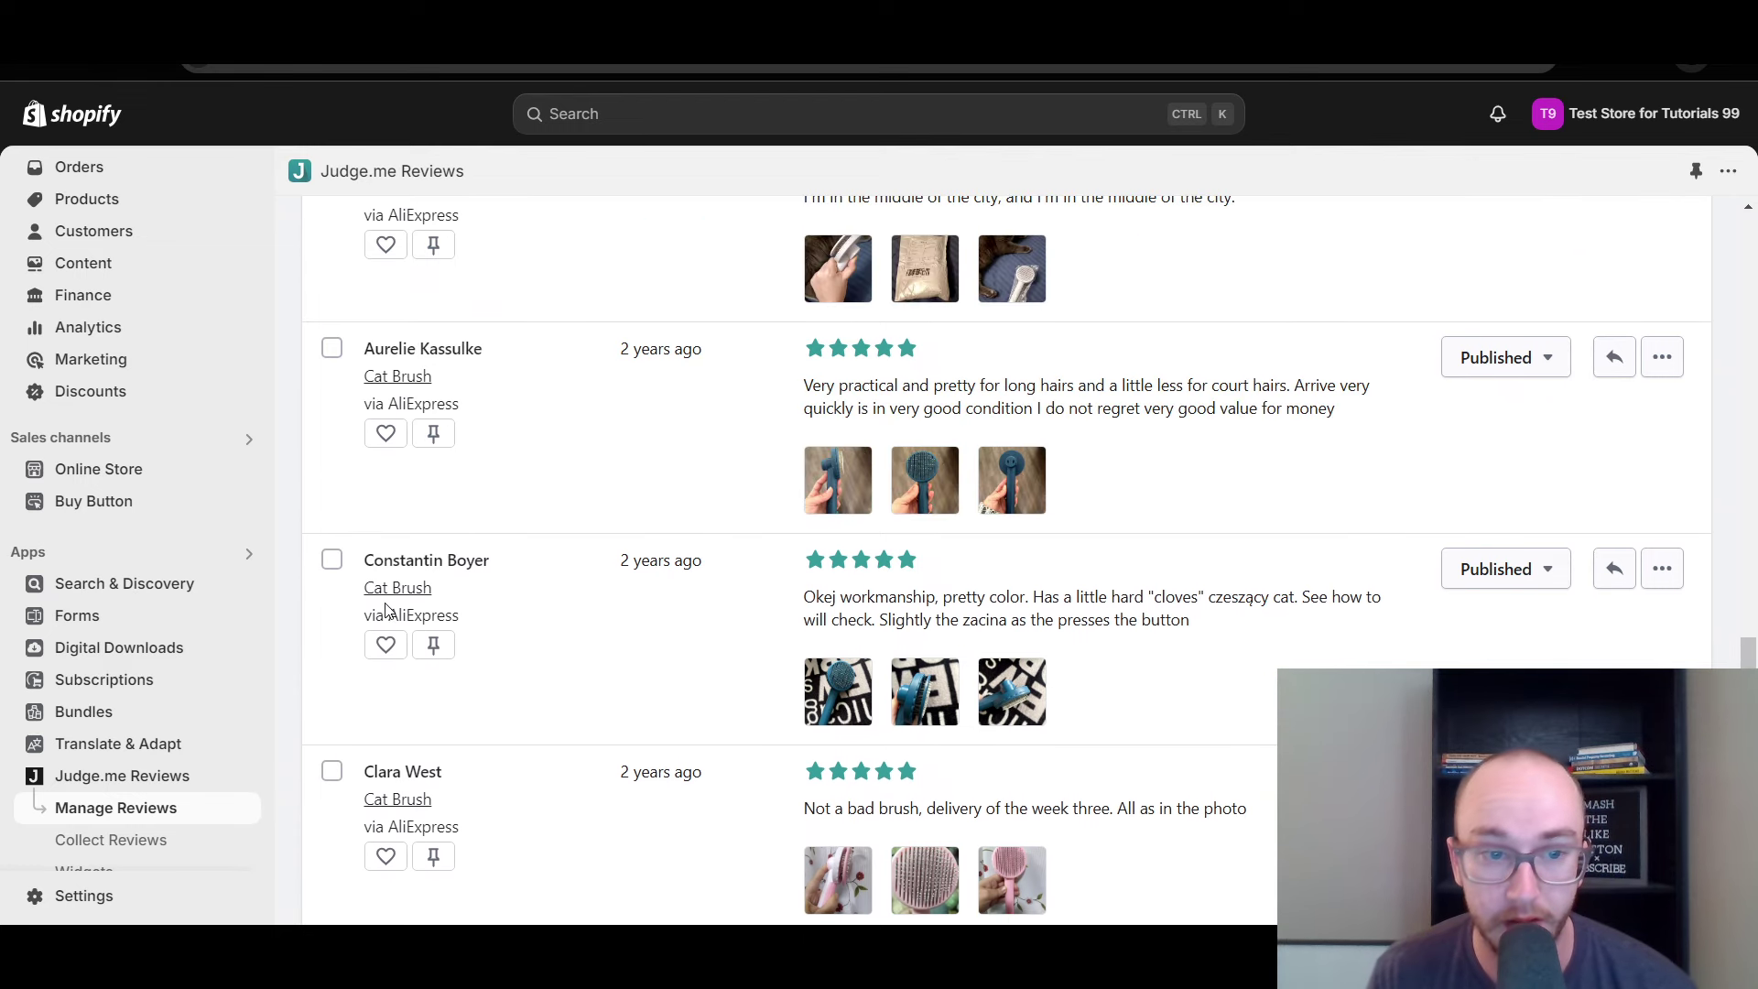
left_click(1663, 569)
left_click(1663, 364)
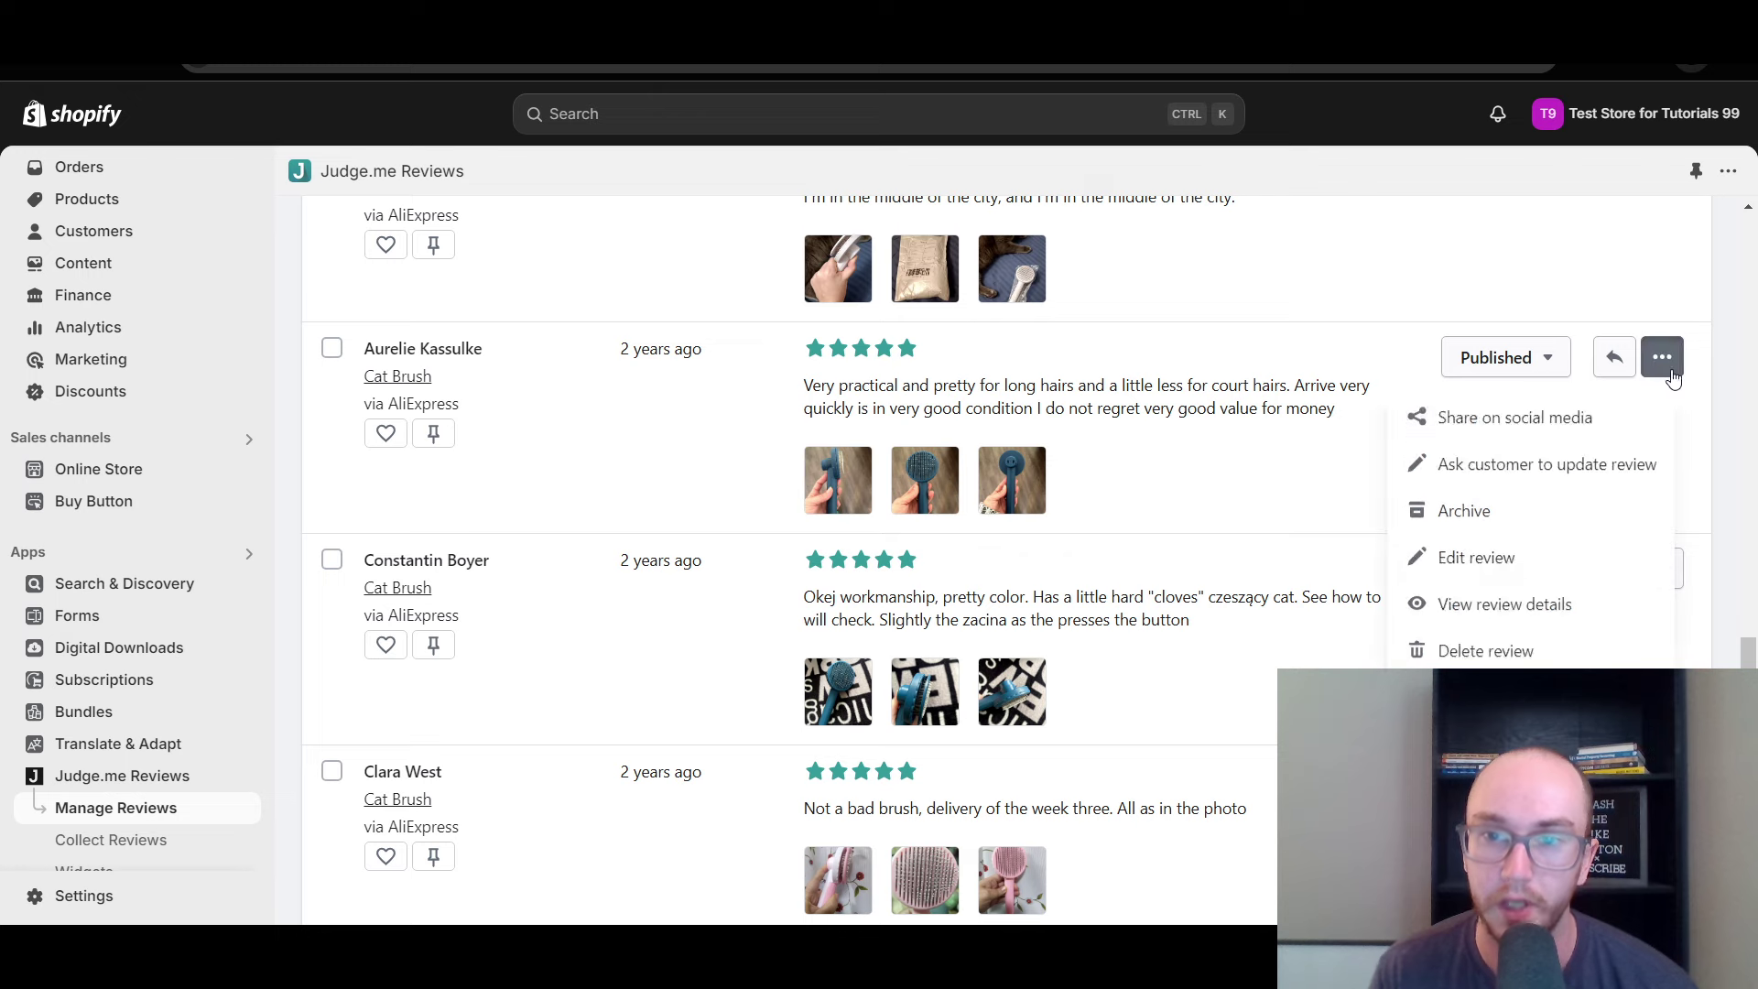
scroll(1593, 559, "down", 1)
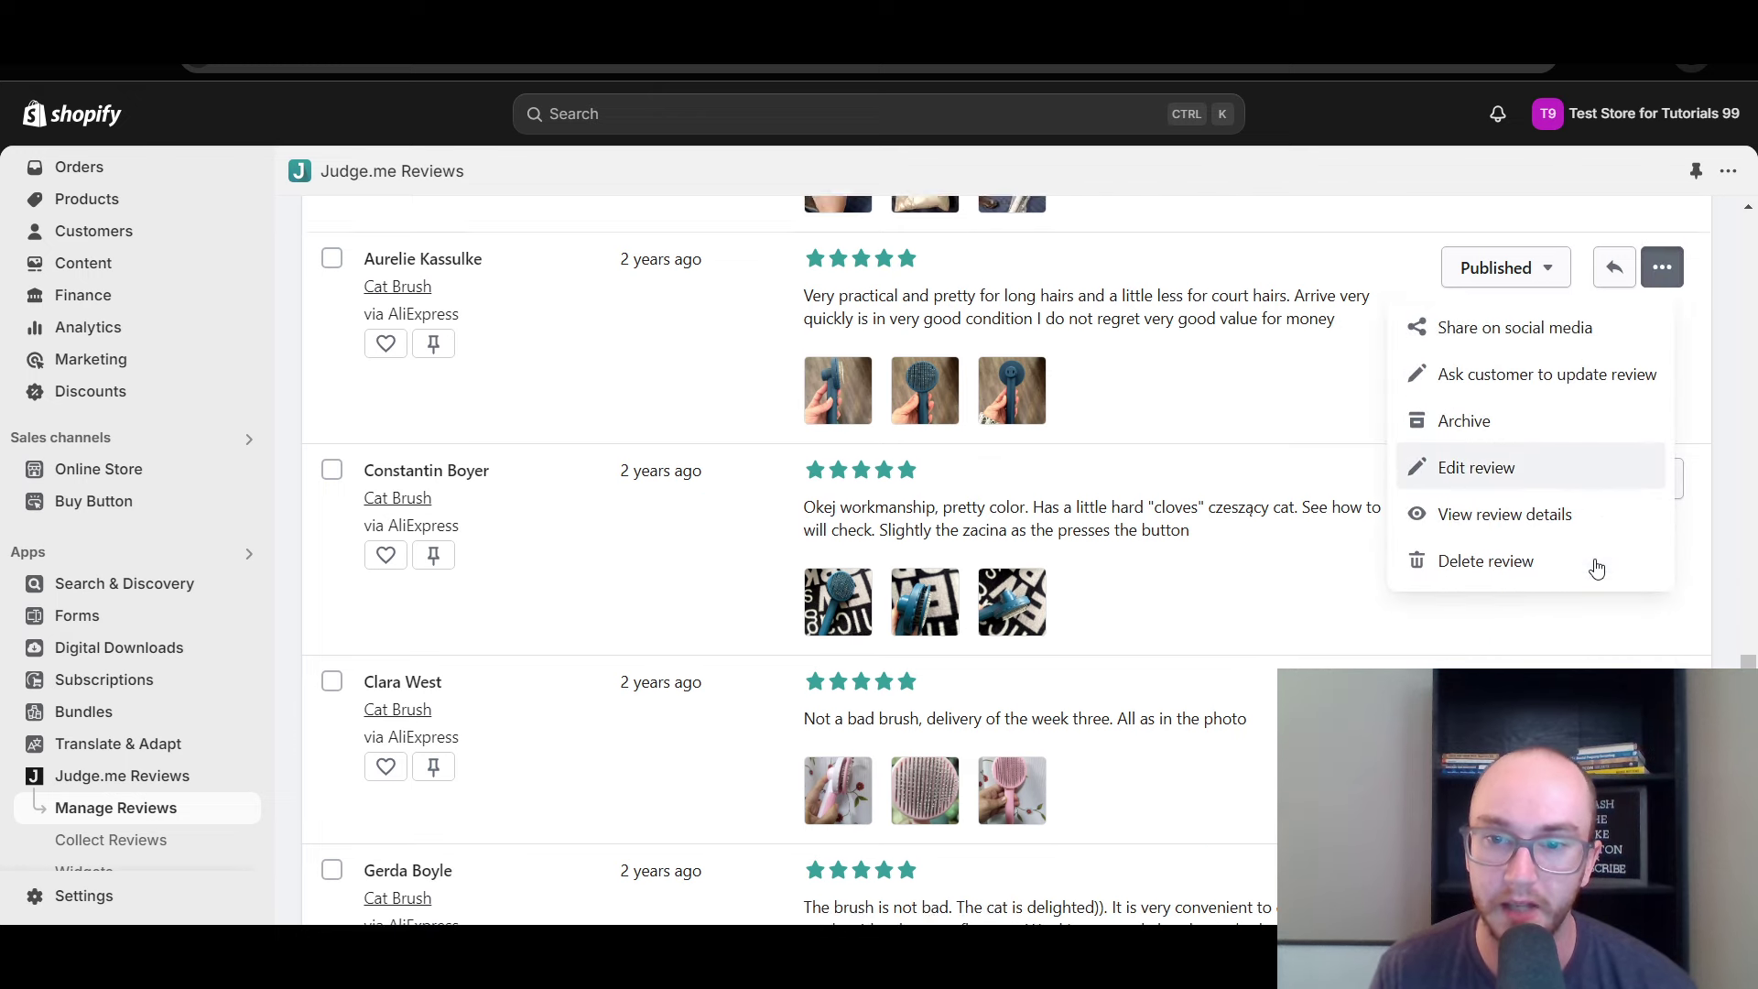
left_click(1338, 581)
scroll(1332, 580, "up", 10)
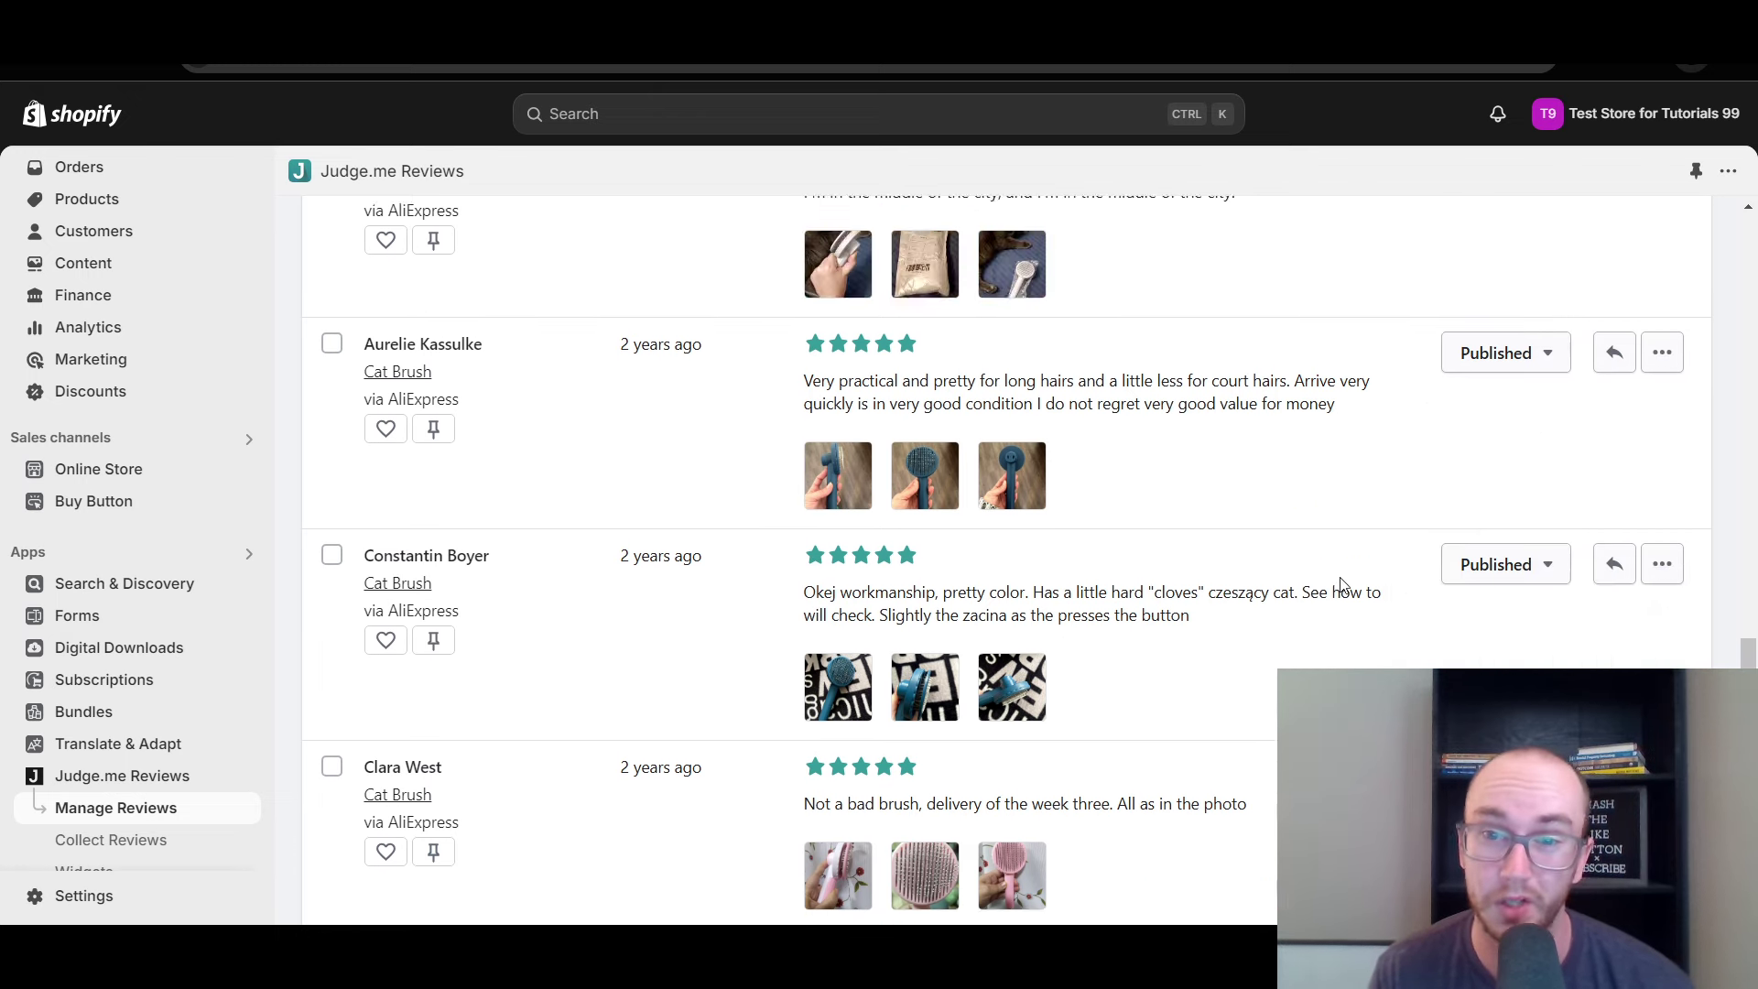
scroll(1326, 585, "up", 5)
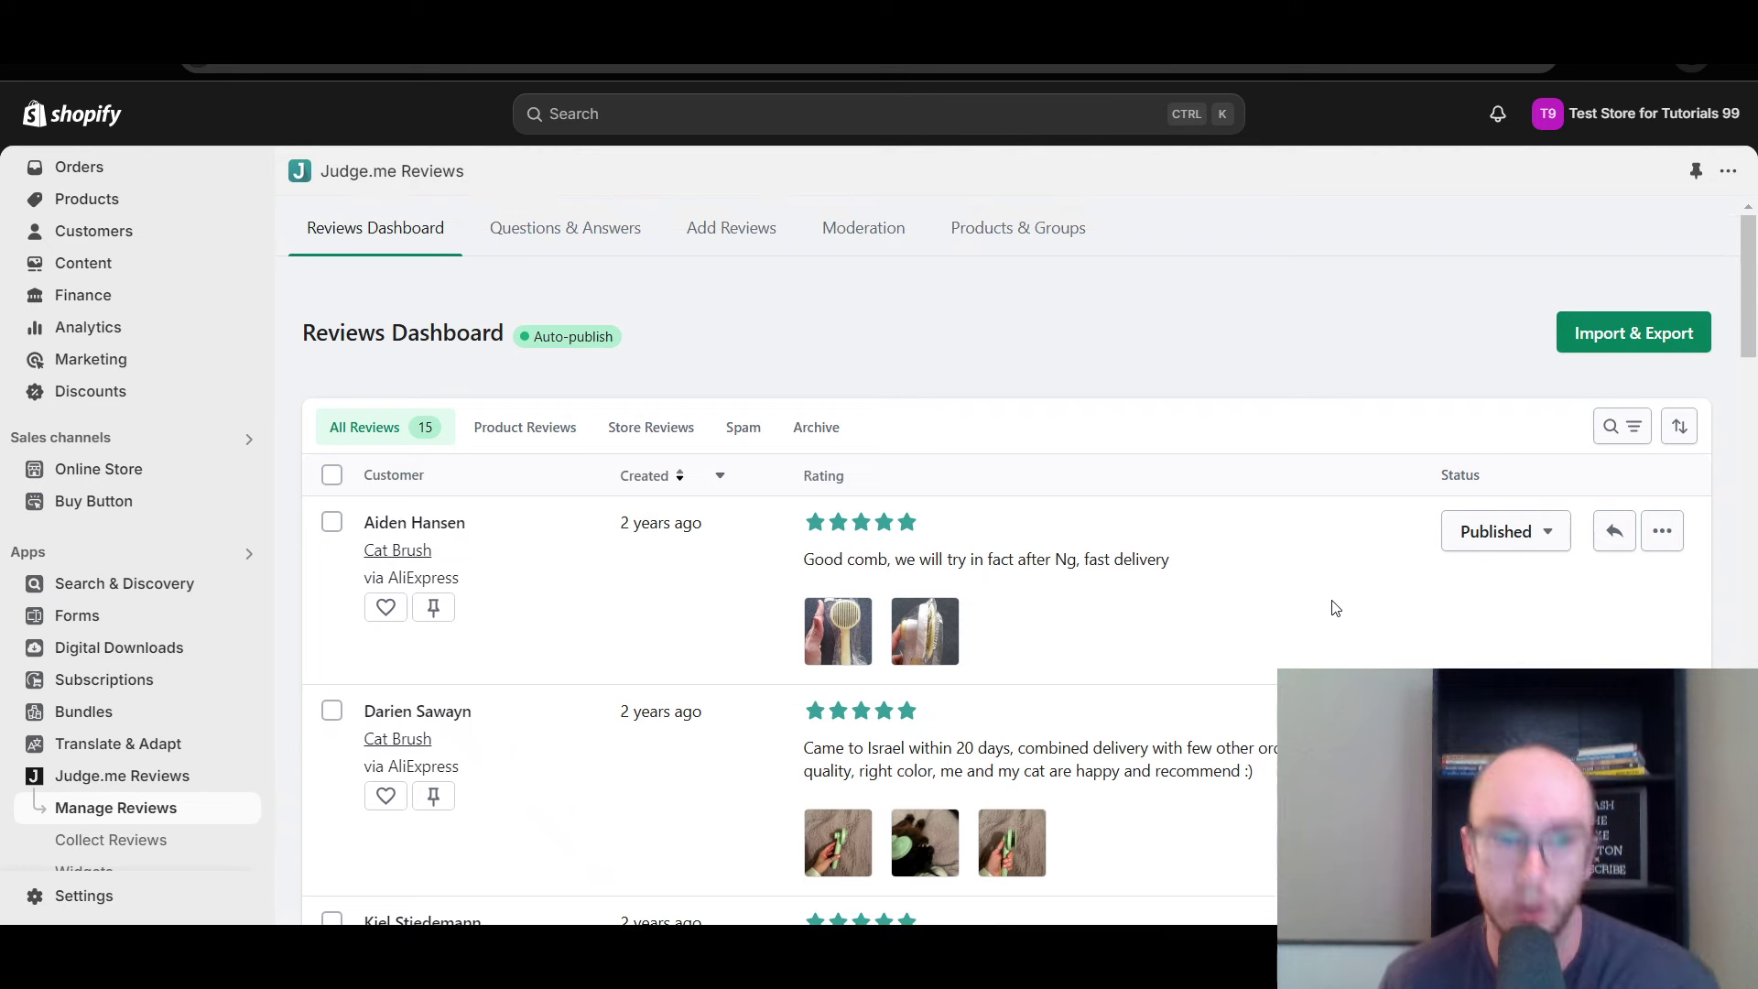
View the Questions & Answers section, then the Add Reviews import page
left_click(559, 229)
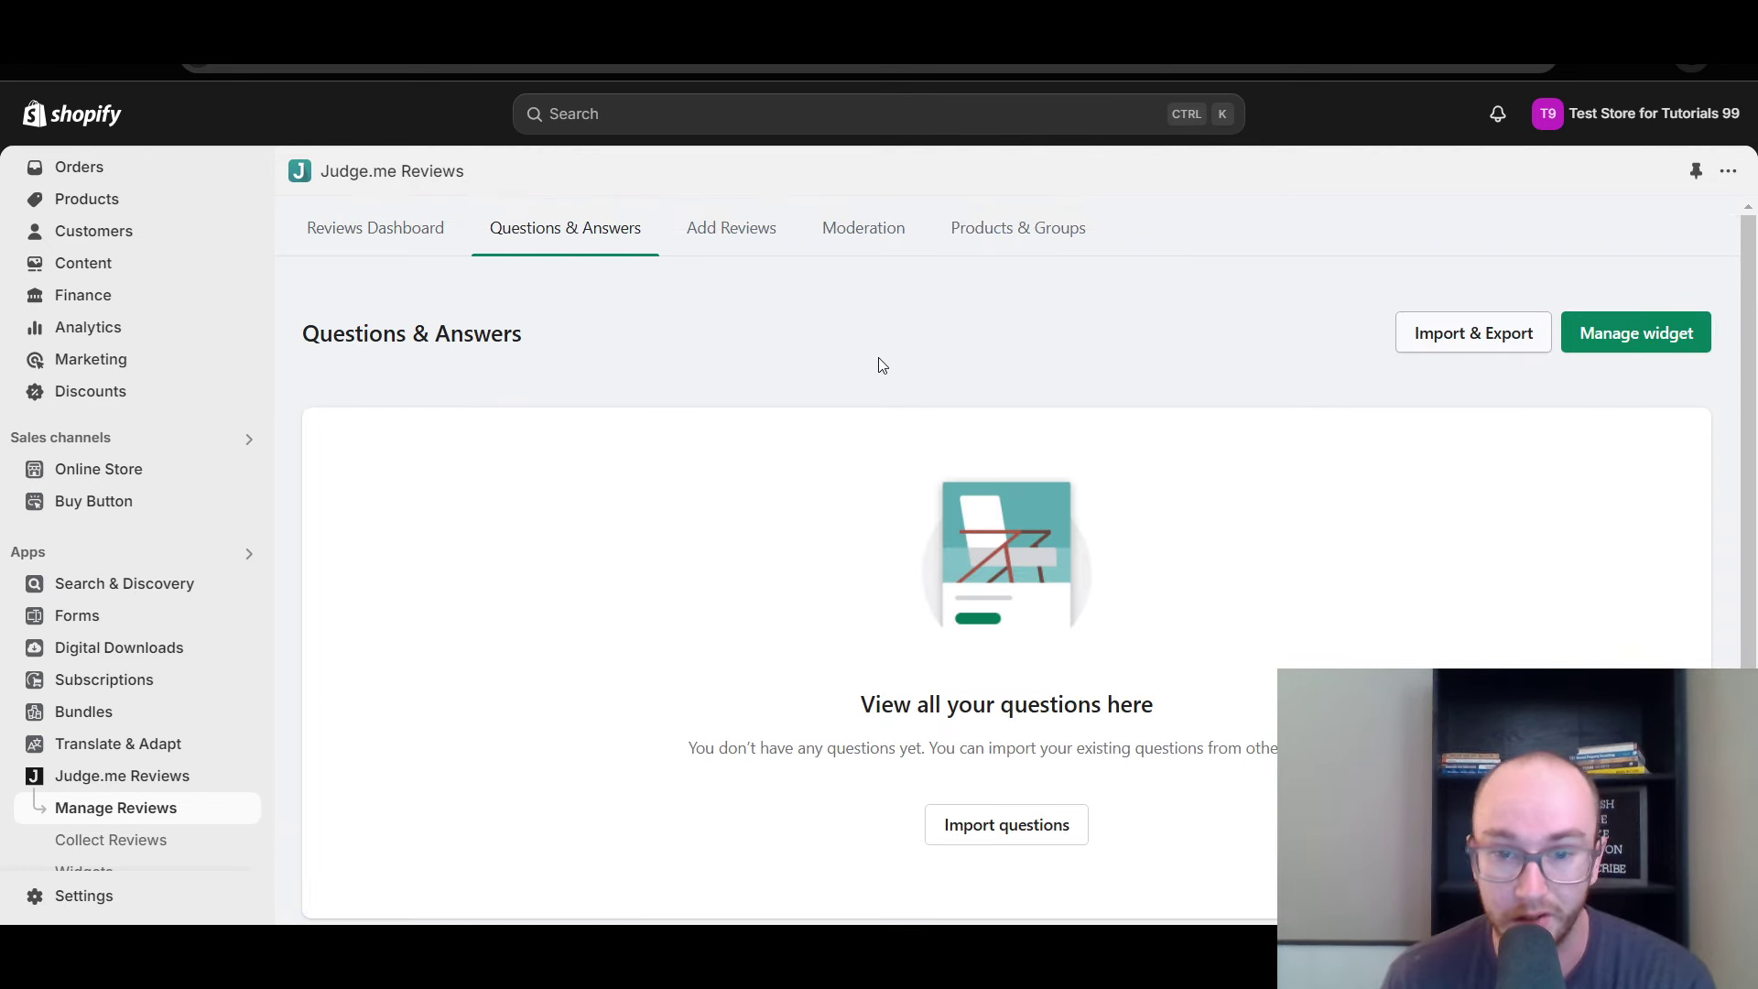
left_click(732, 228)
scroll(599, 522, "down", 6)
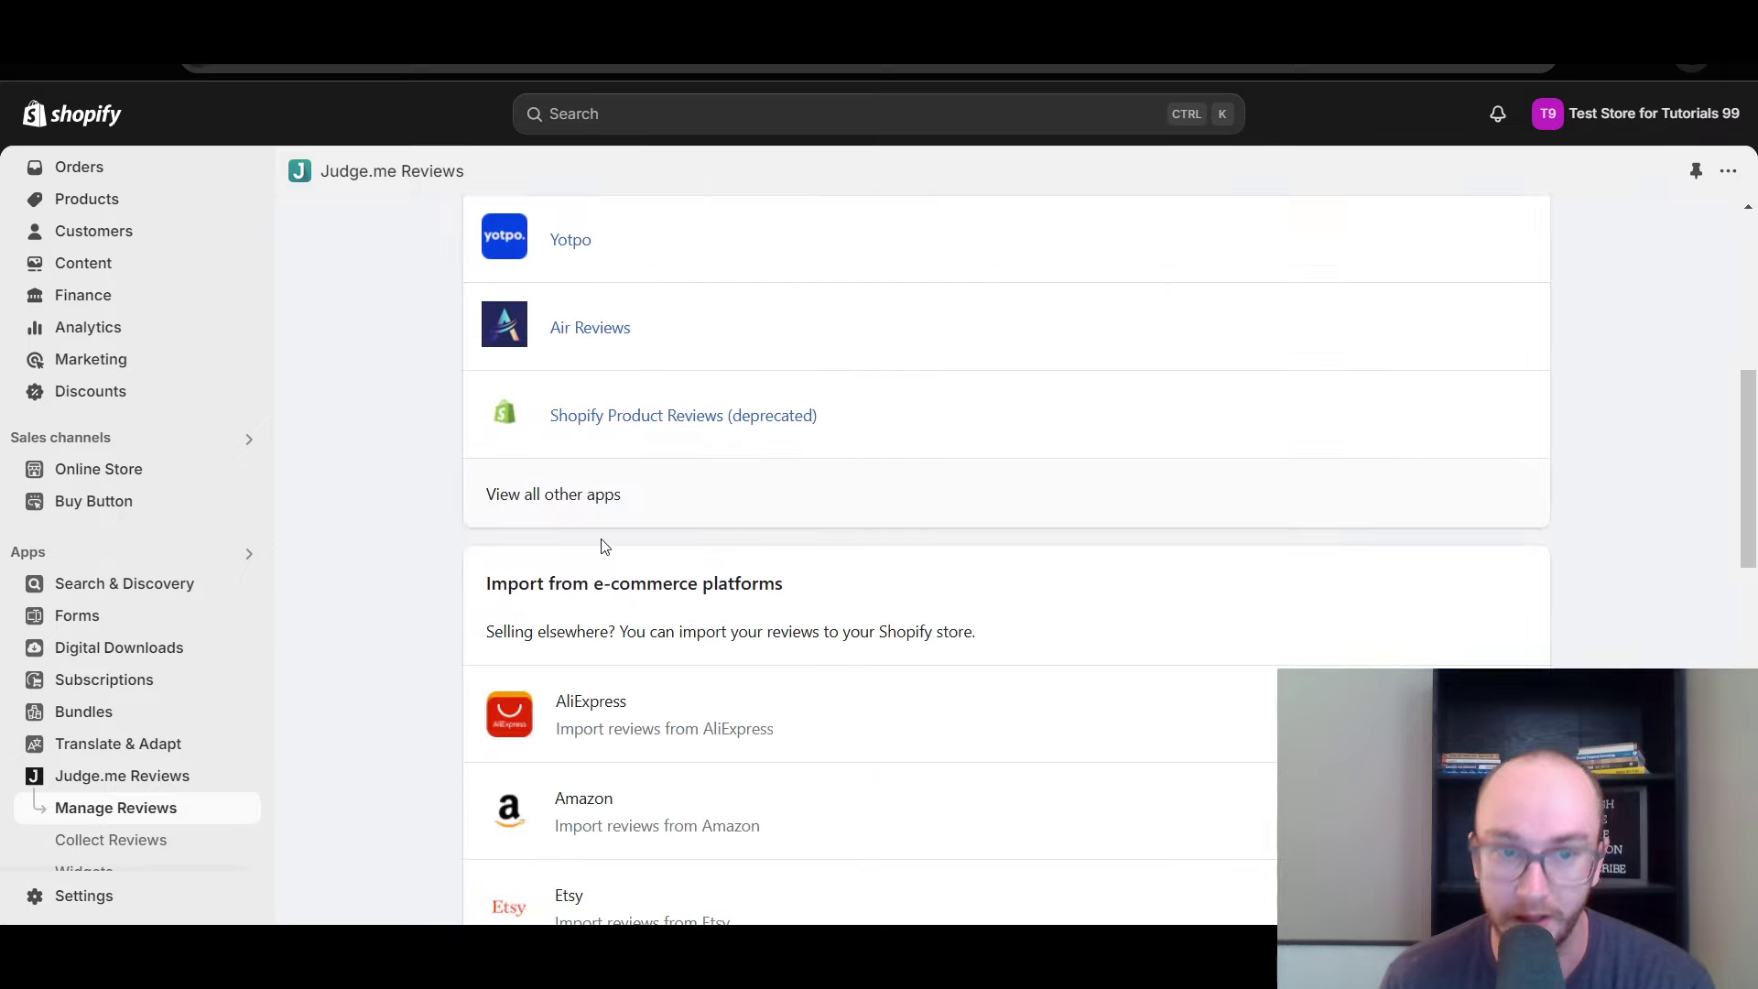
scroll(604, 546, "up", 6)
Check Moderation's Auto publish, Review restriction, Spam and Personal information settings, then open Products & Groups
left_click(845, 221)
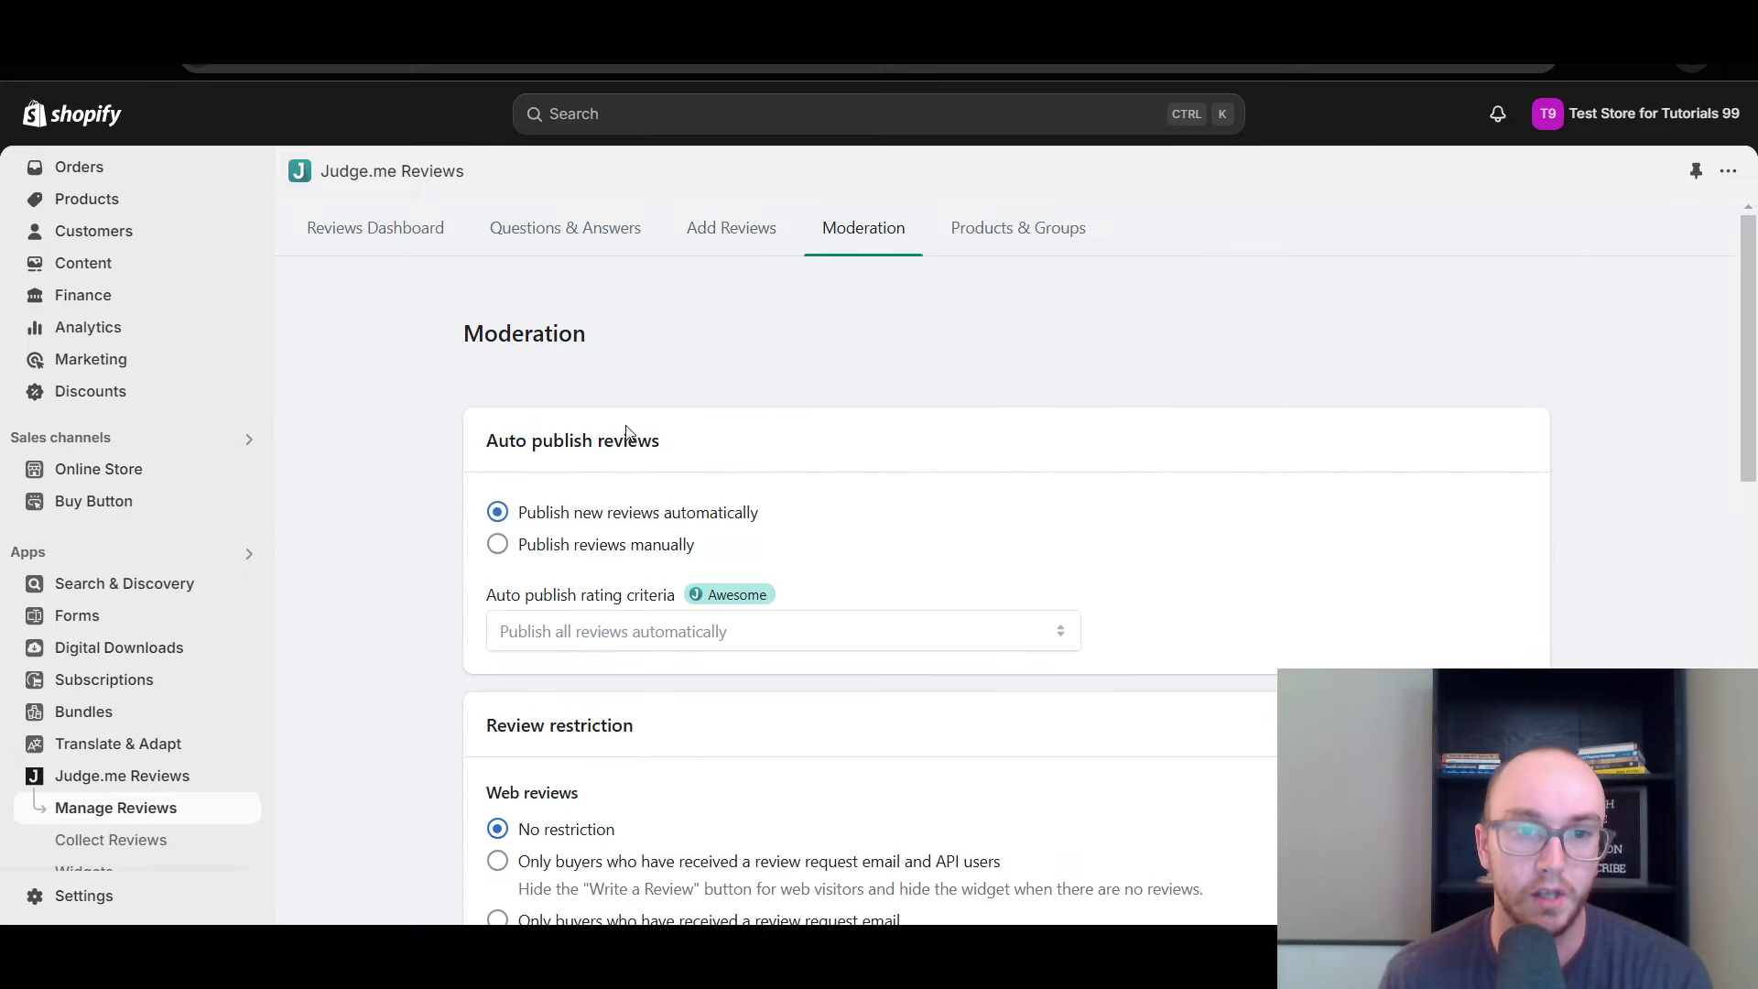
scroll(495, 538, "down", 3)
scroll(436, 514, "up", 1)
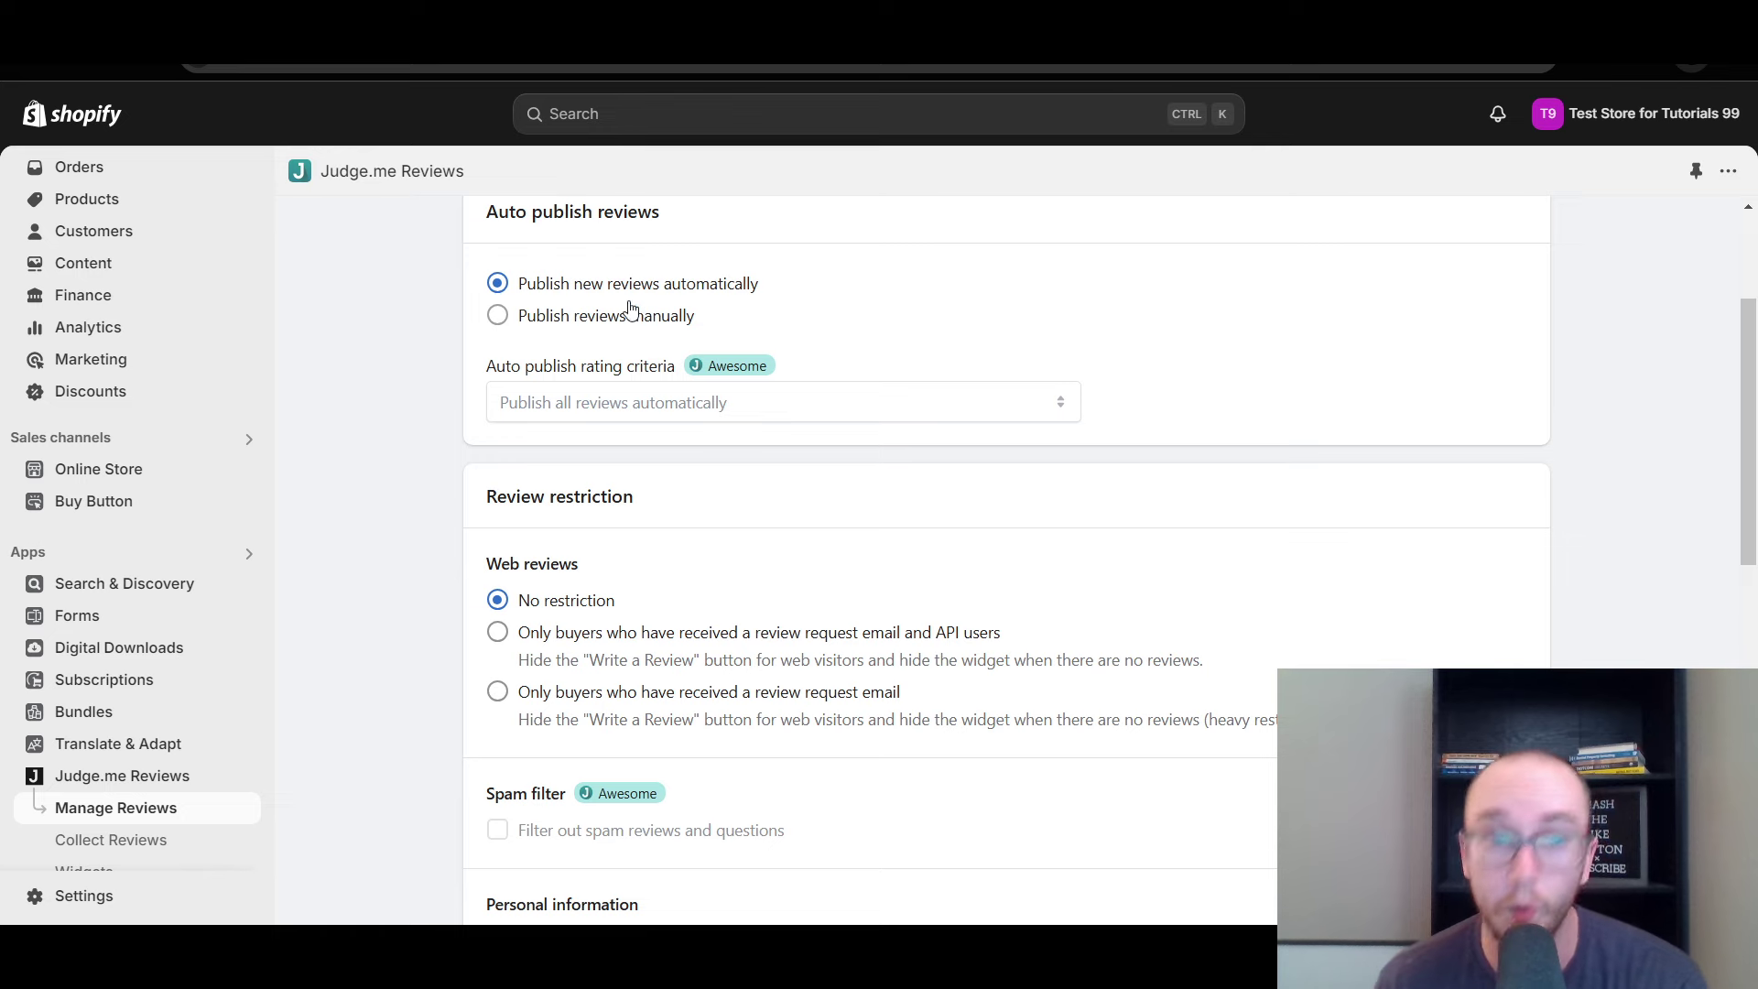
scroll(394, 486, "down", 6)
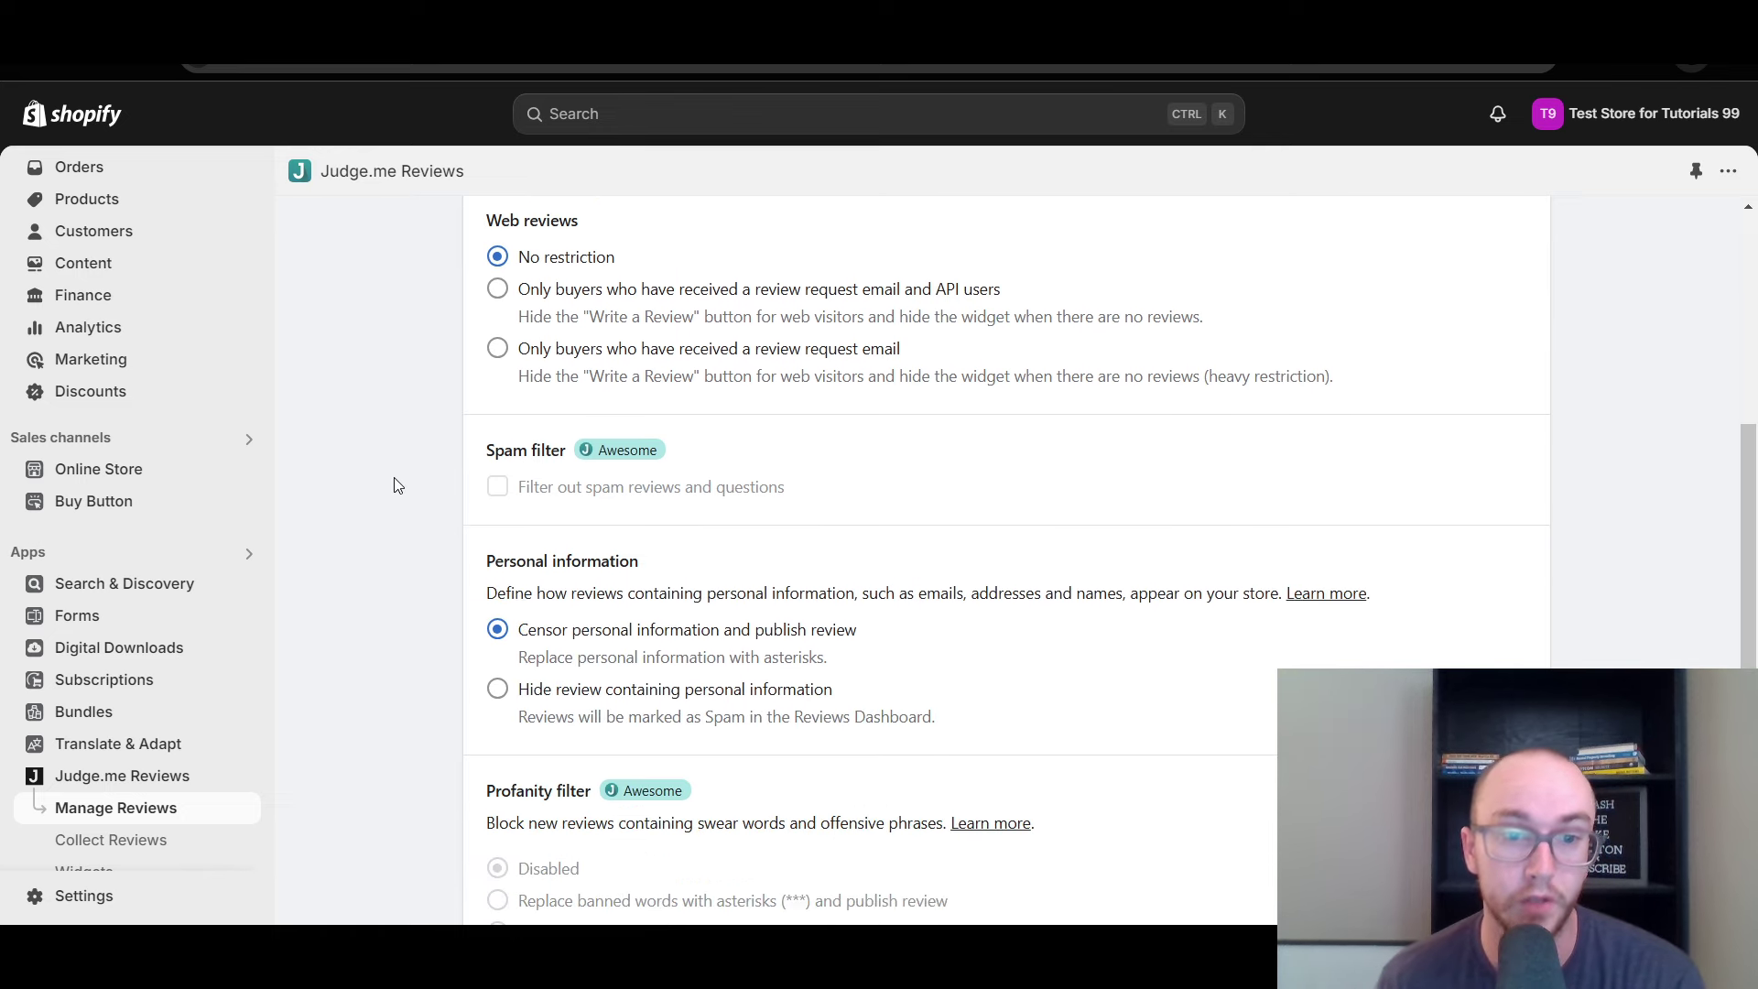
scroll(439, 632, "down", 4)
scroll(427, 606, "up", 12)
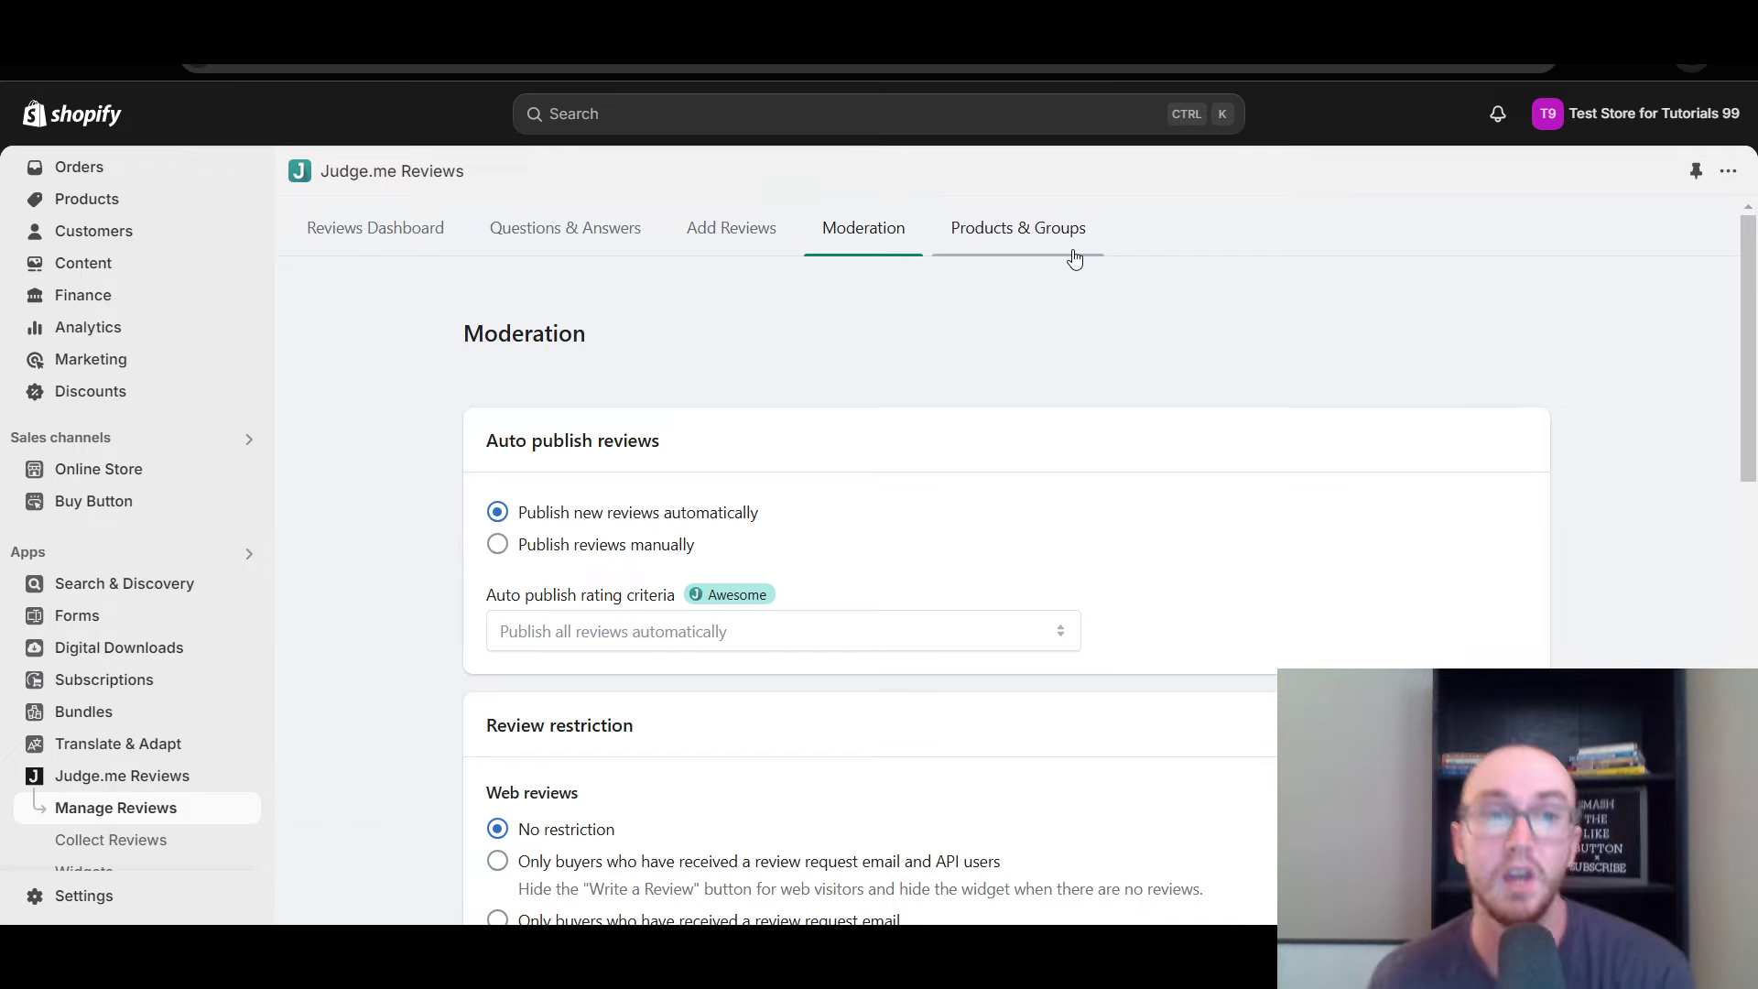
left_click(1075, 258)
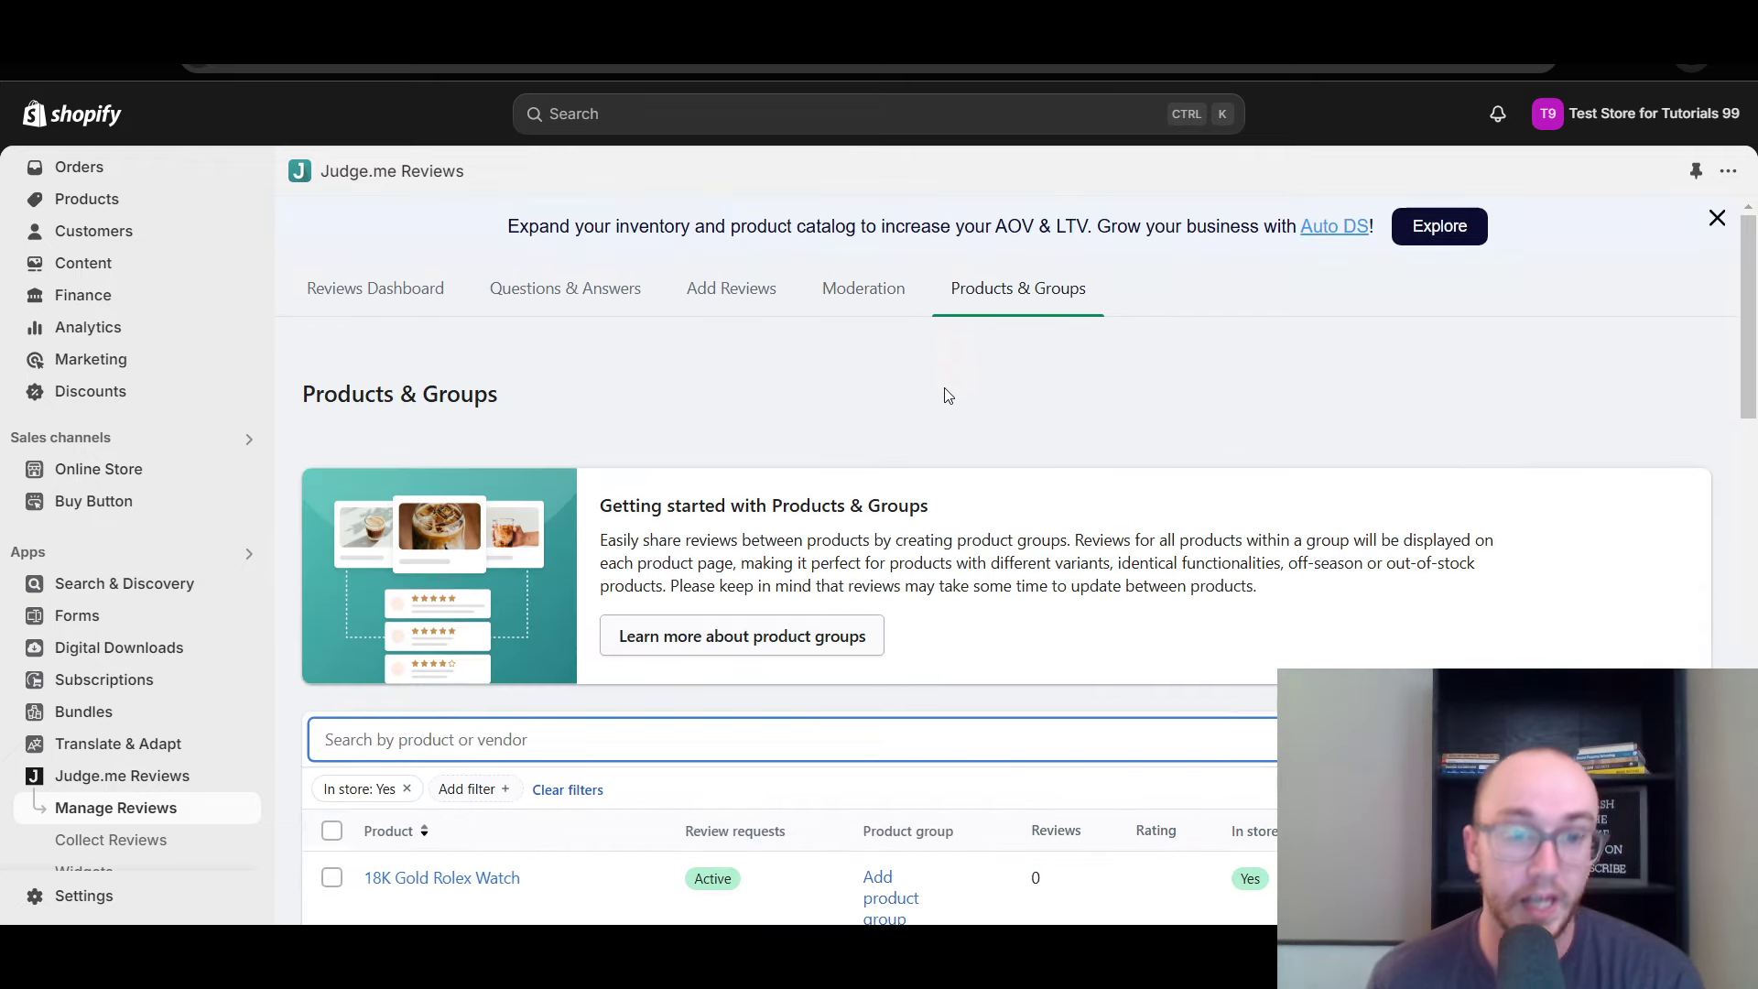
Look through the Products & Groups list, close the Auto DS banner, and return to Reviews Dashboard
scroll(948, 395, "down", 5)
scroll(1012, 600, "down", 12)
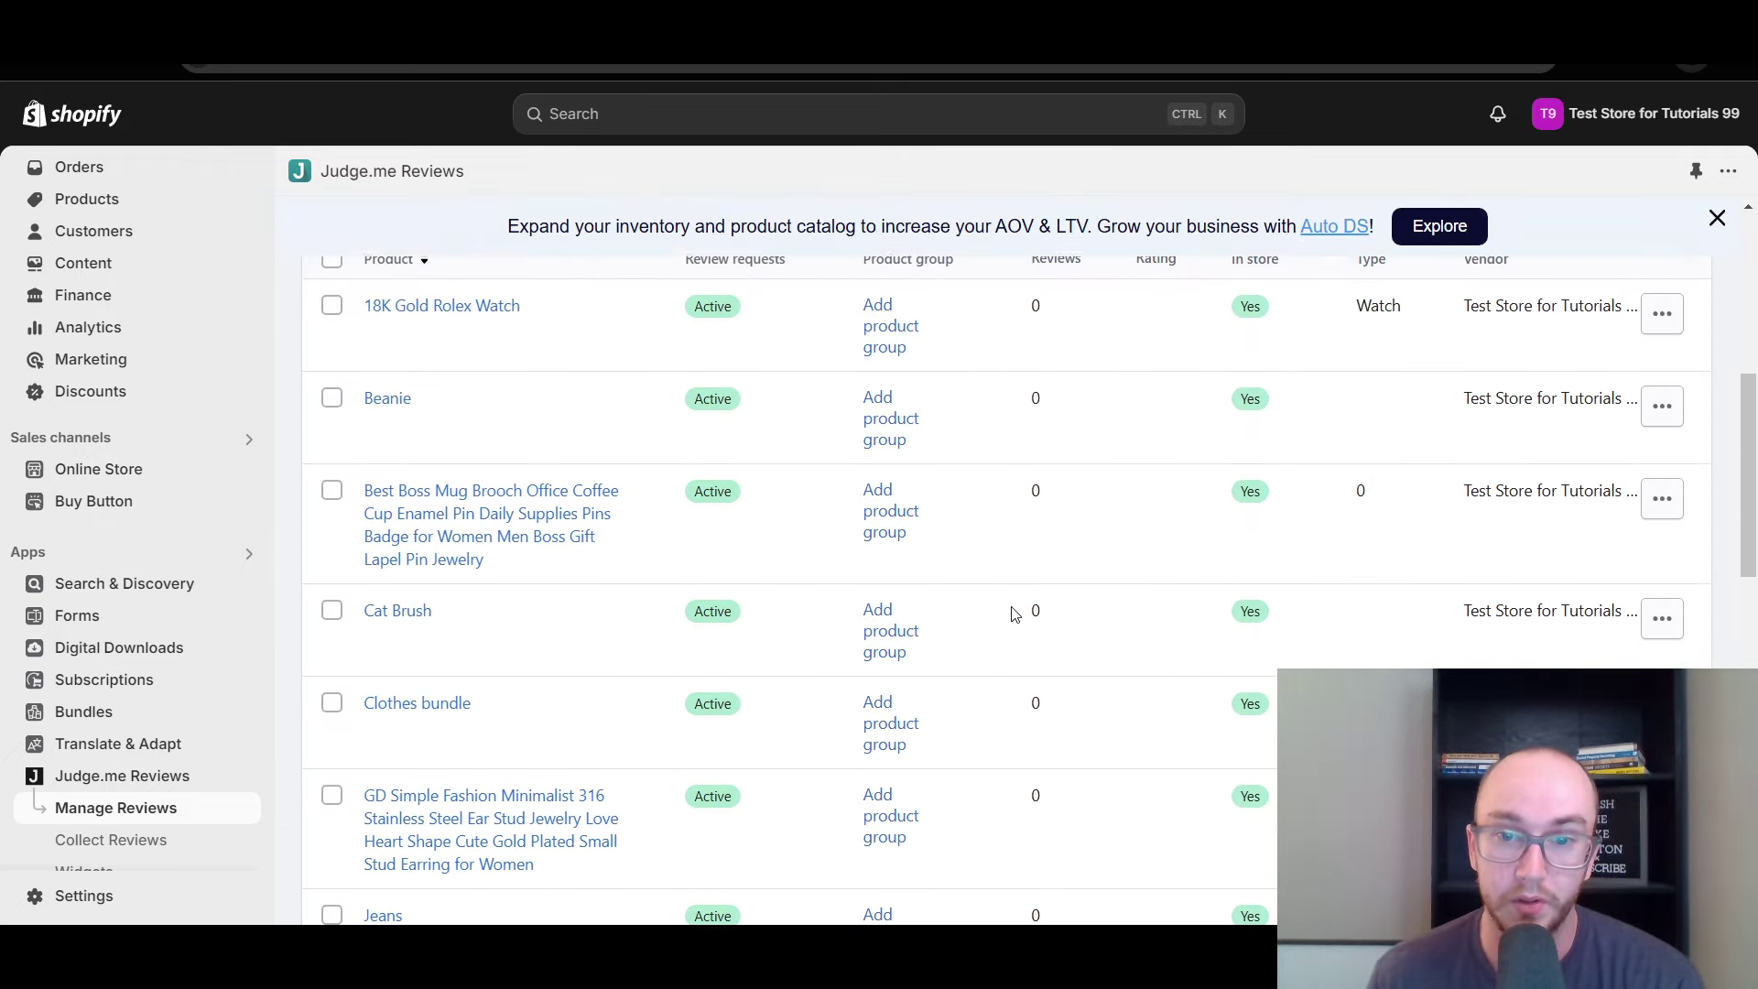
scroll(1013, 600, "up", 4)
scroll(1013, 601, "up", 15)
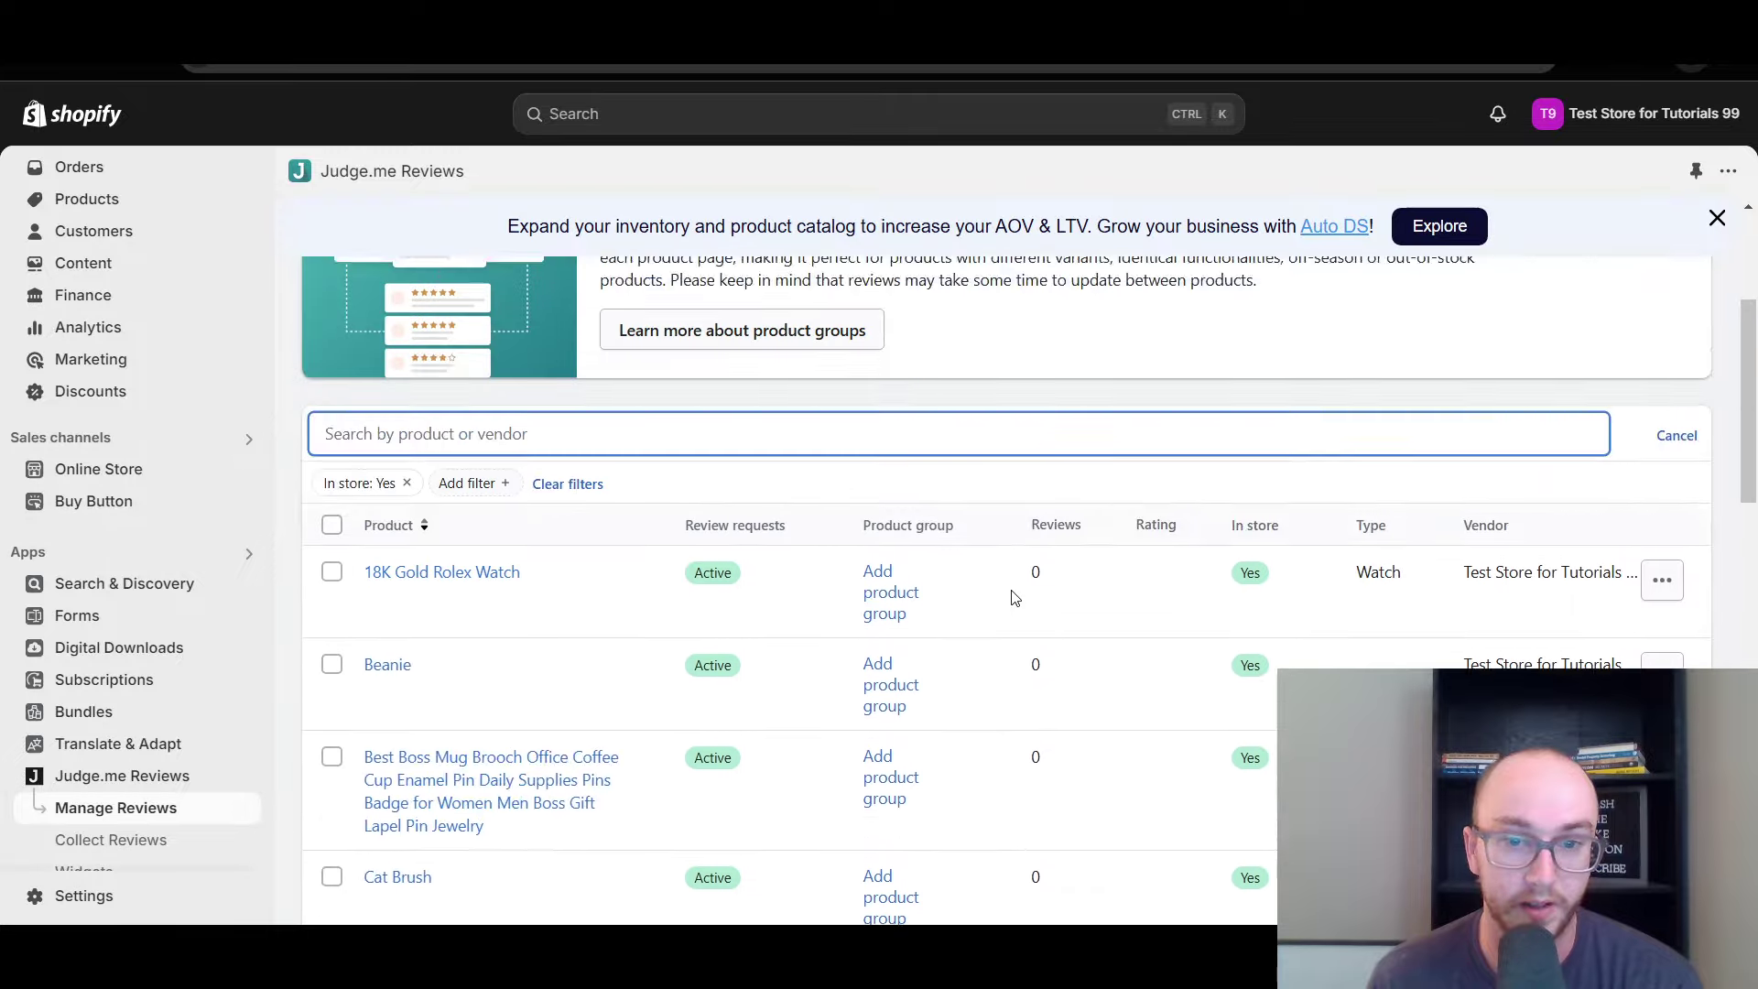
scroll(1016, 595, "down", 17)
scroll(1016, 595, "up", 15)
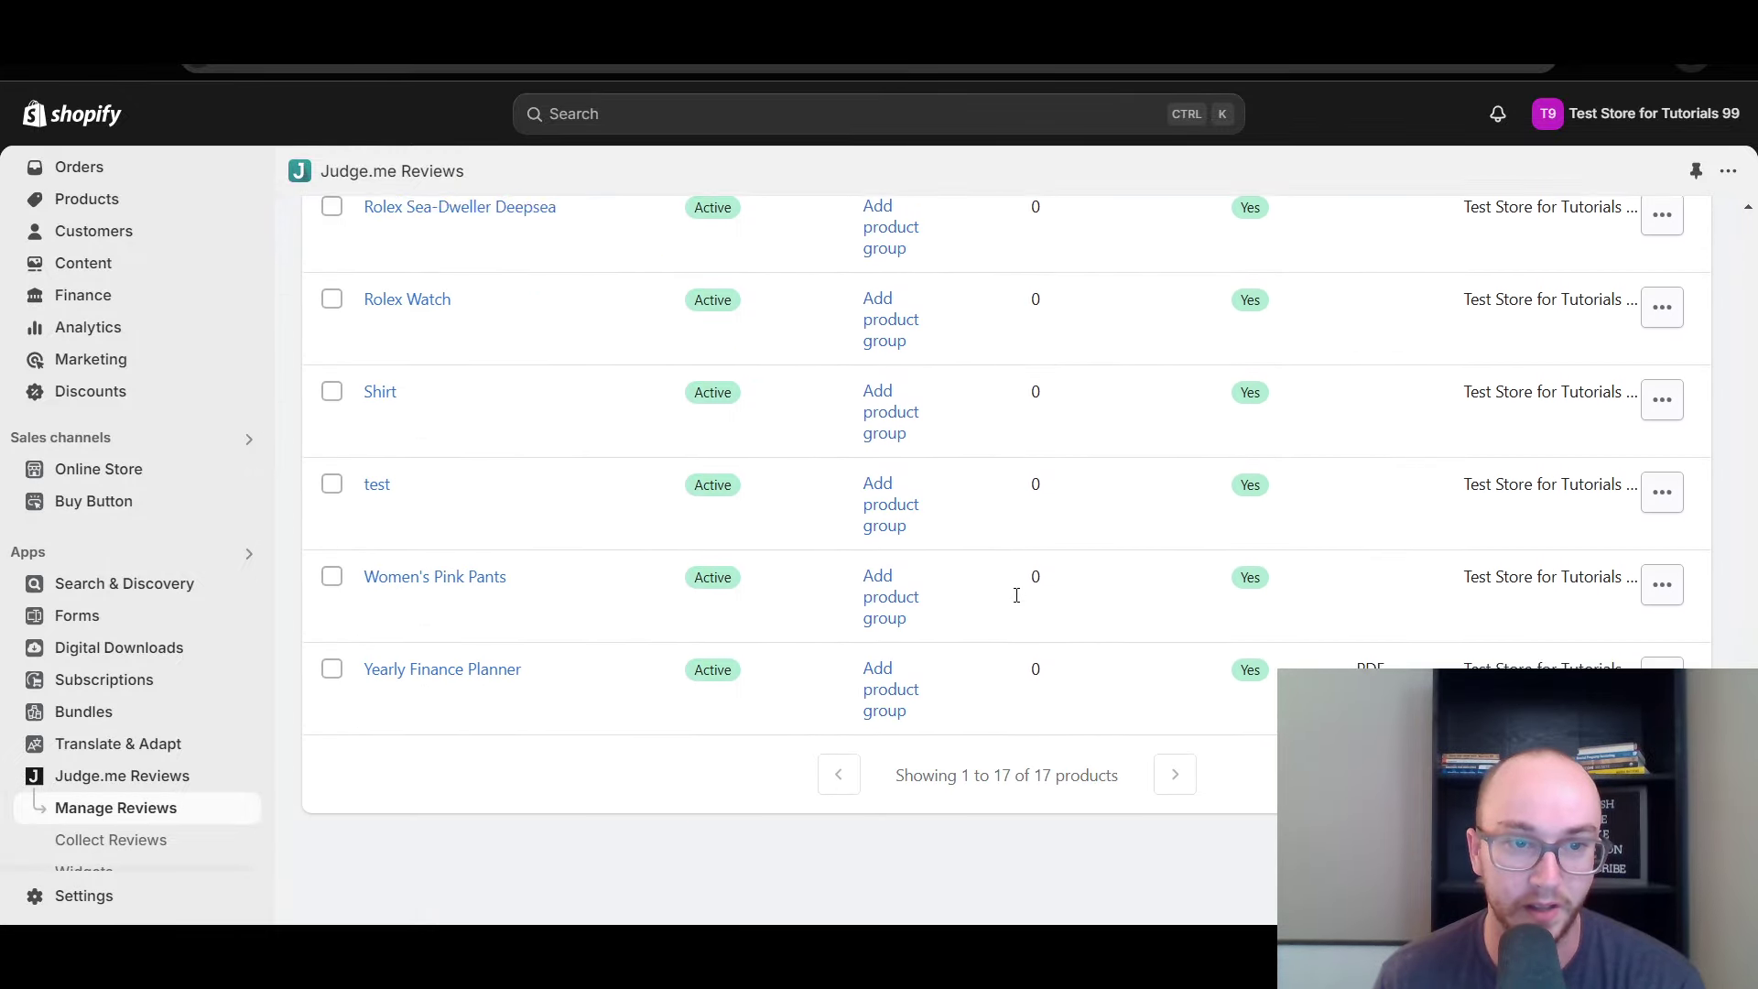
scroll(1016, 595, "up", 5)
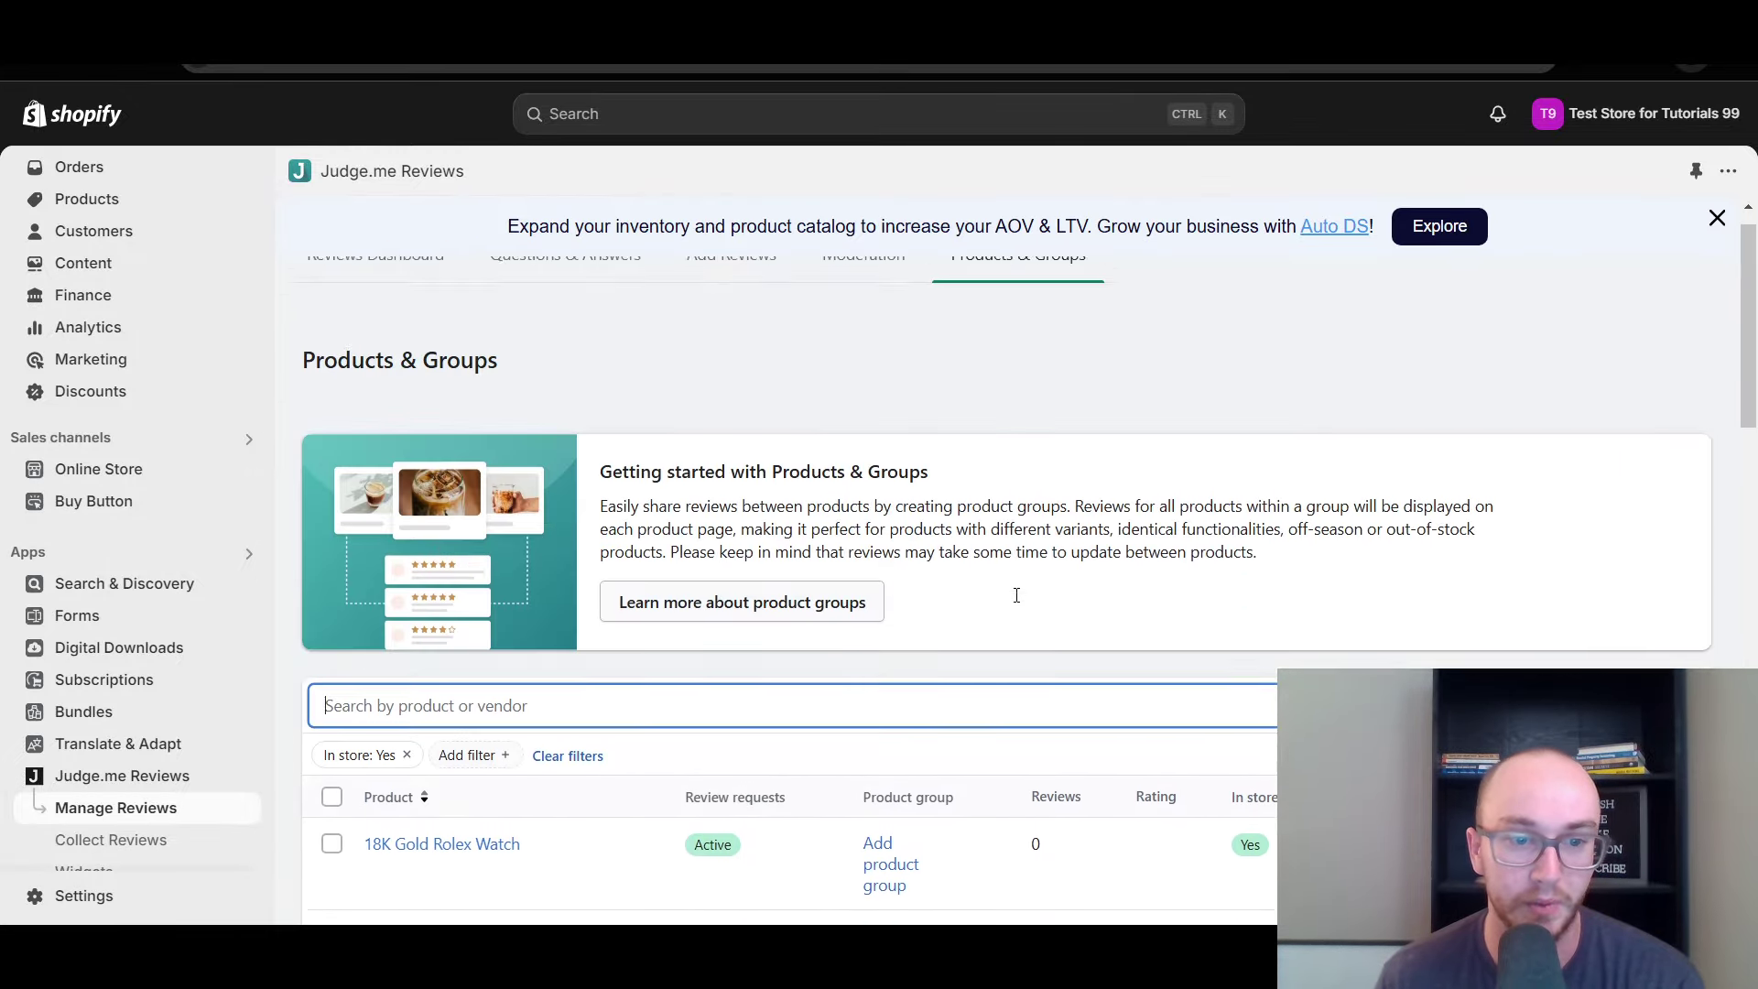
scroll(1016, 595, "down", 2)
scroll(1016, 595, "down", 1)
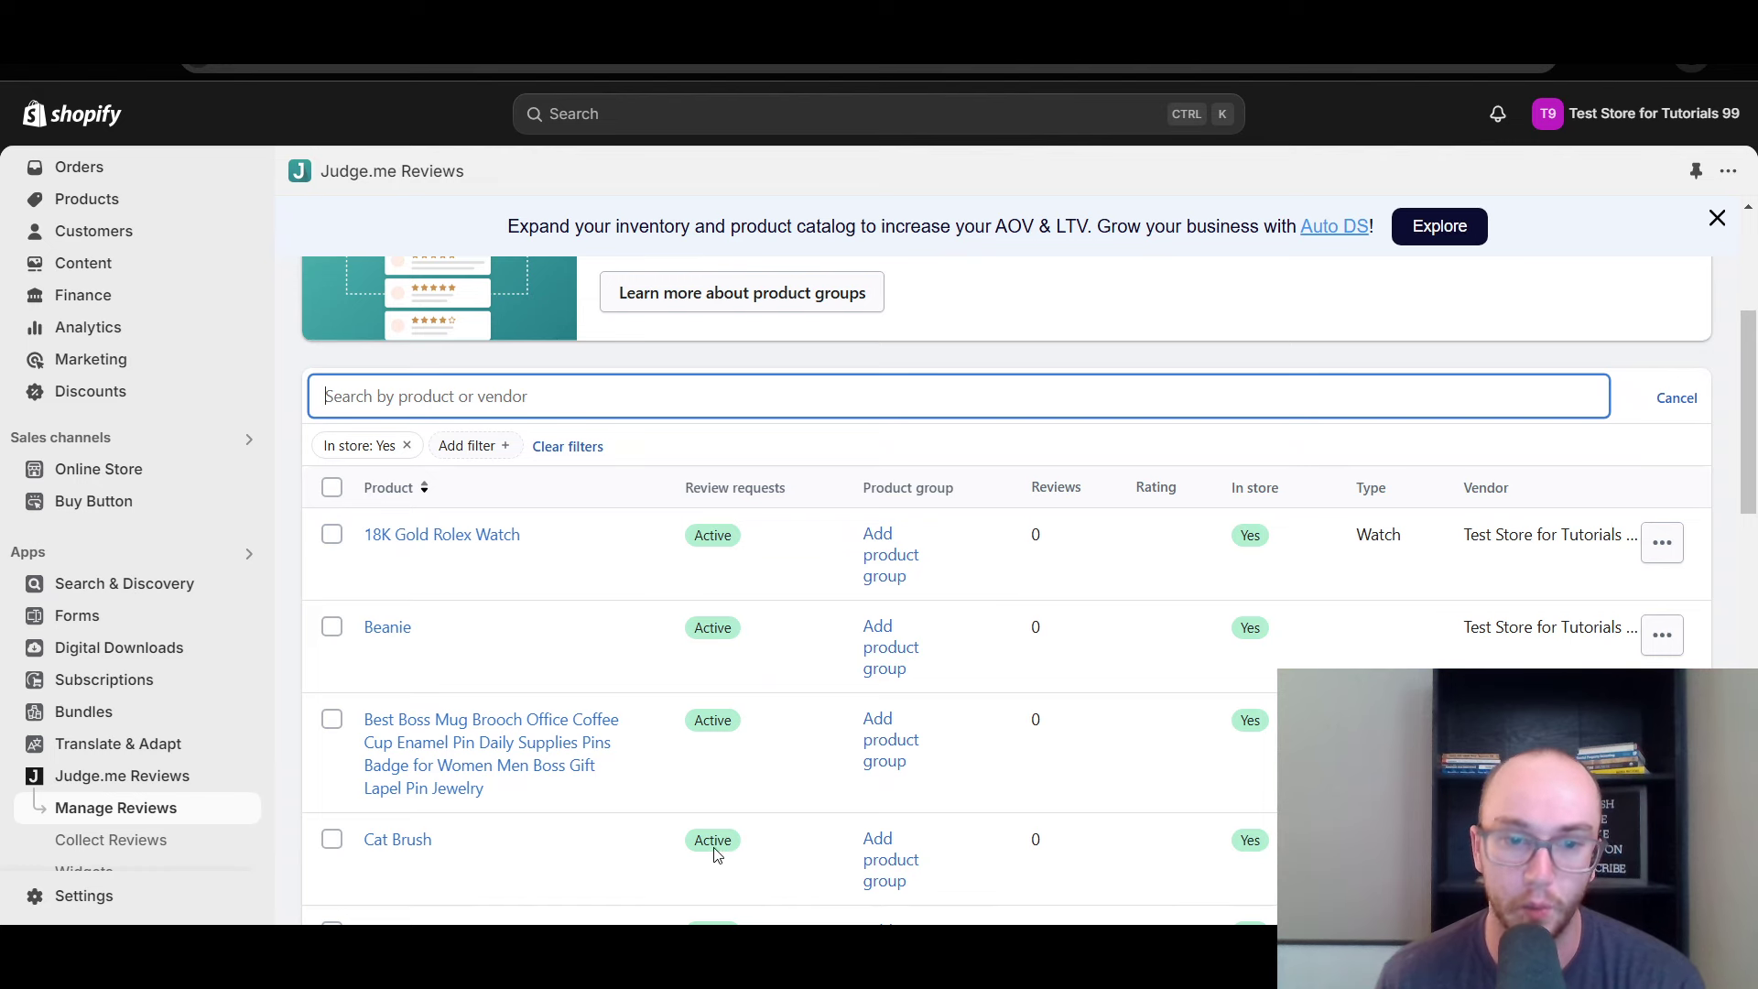
scroll(1101, 788, "up", 3)
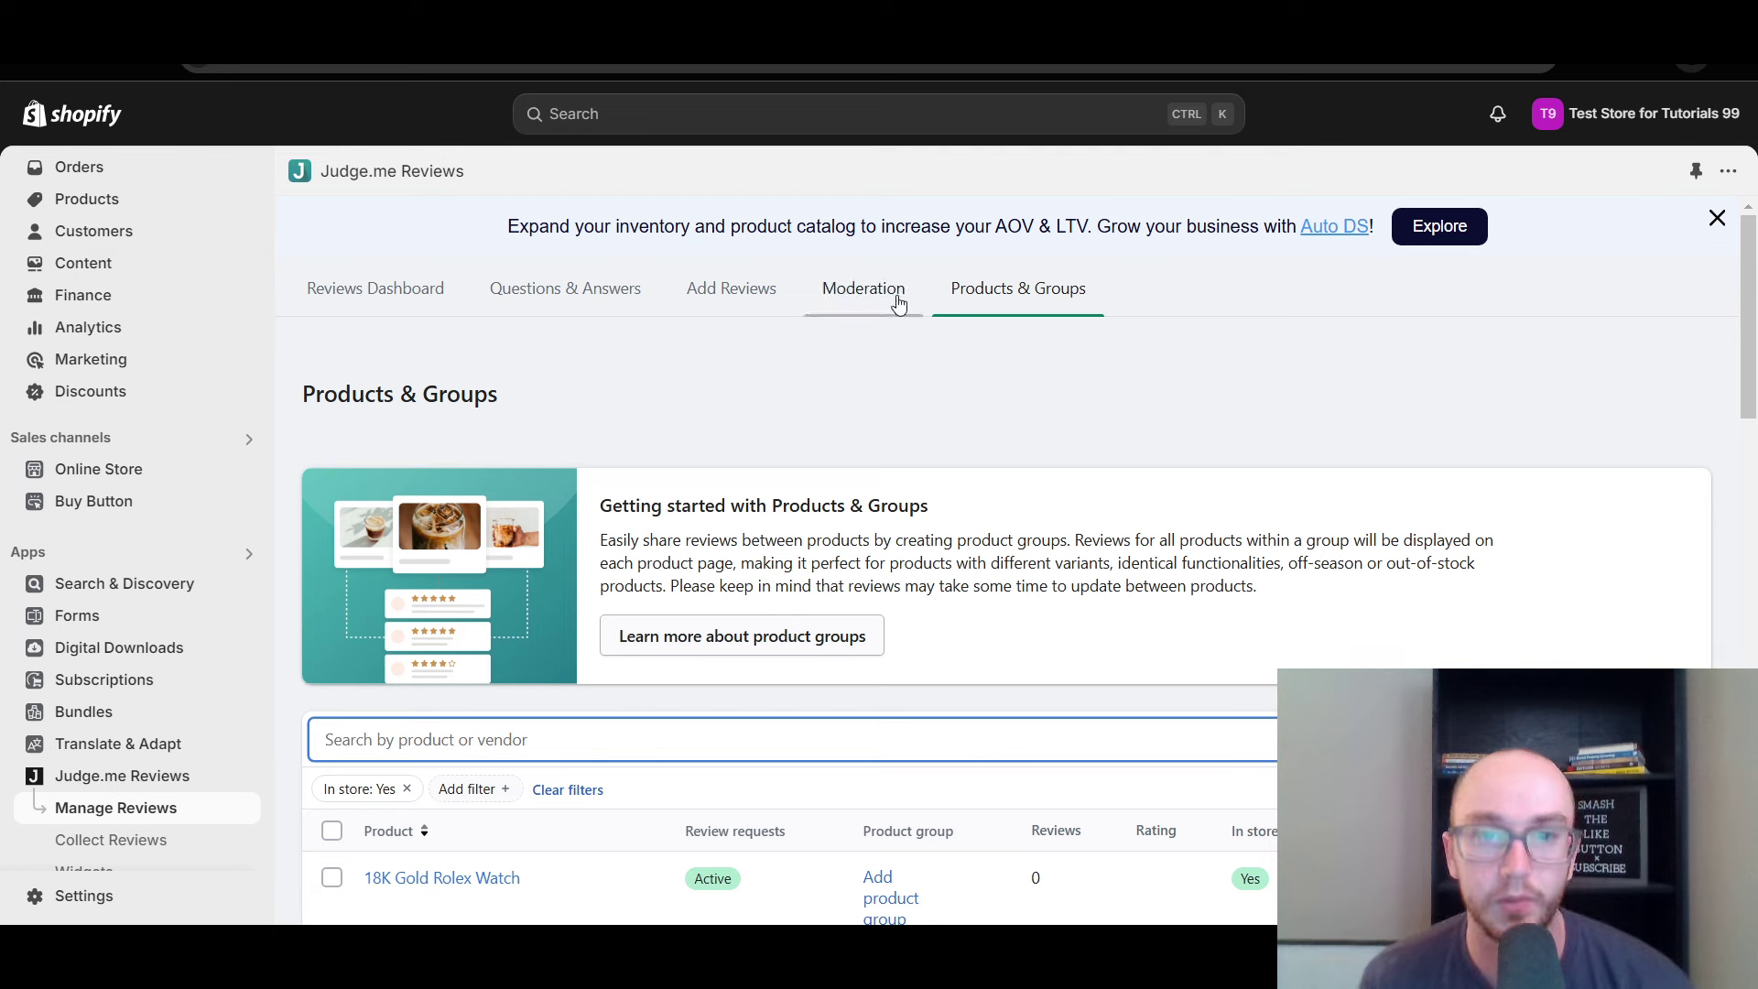
left_click(1716, 218)
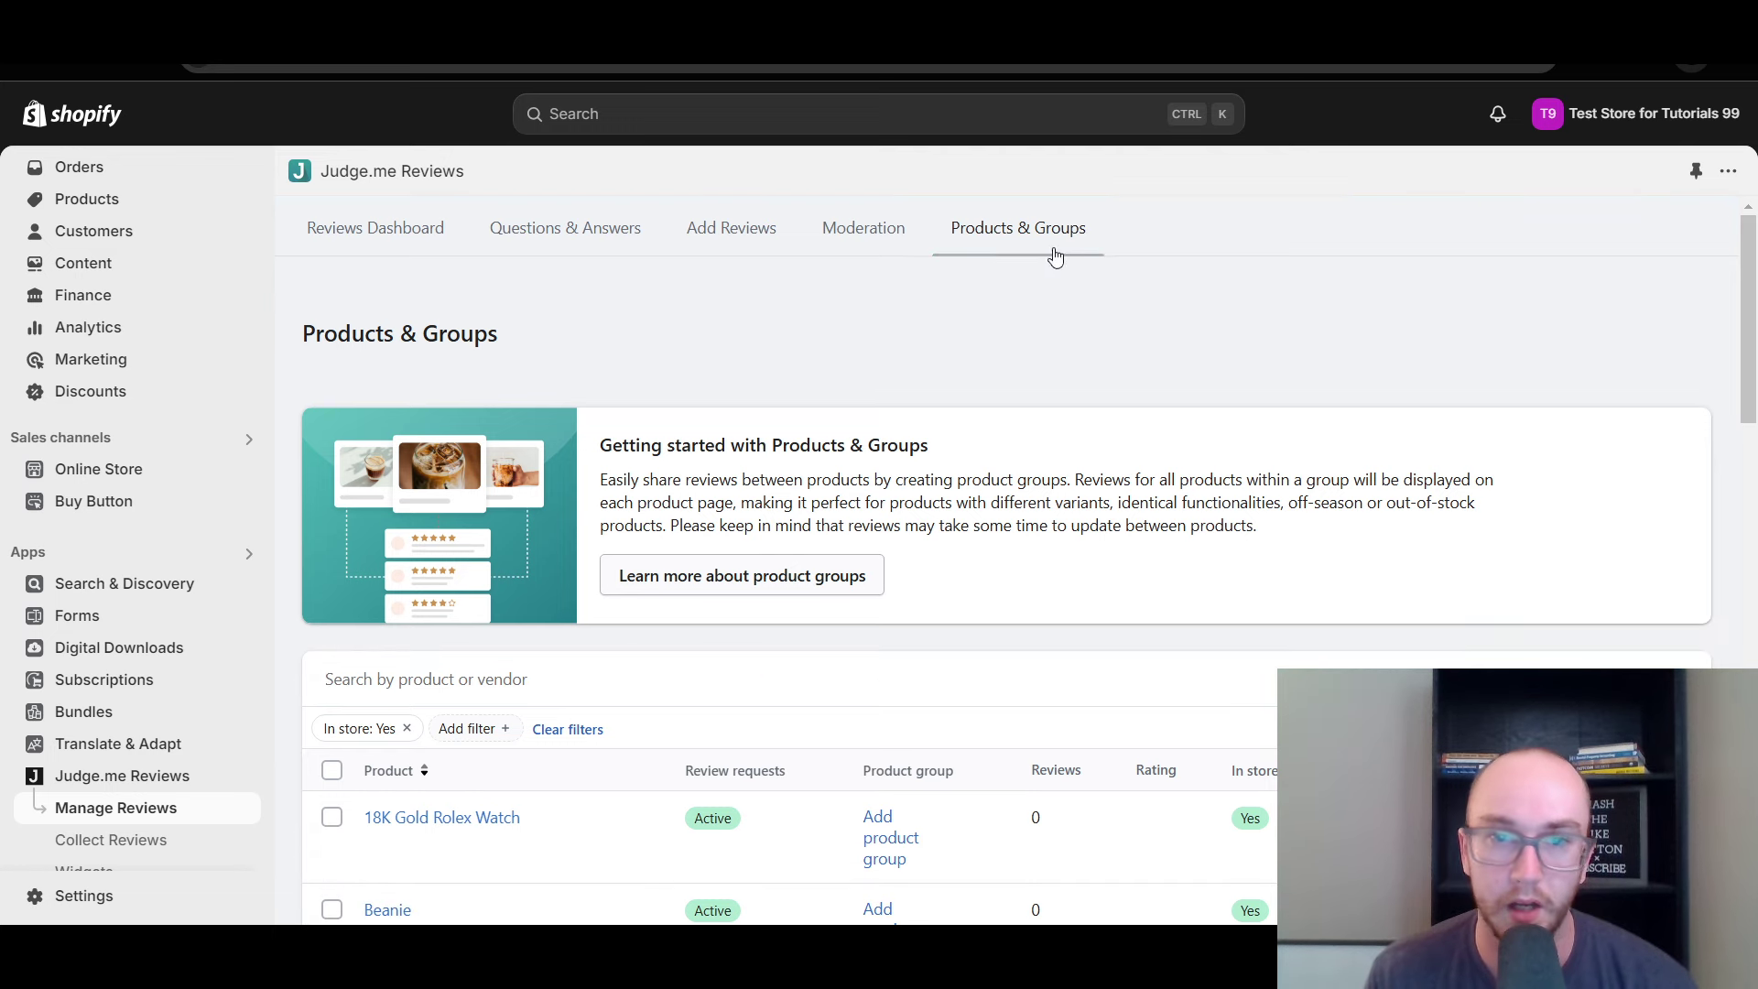
left_click(348, 232)
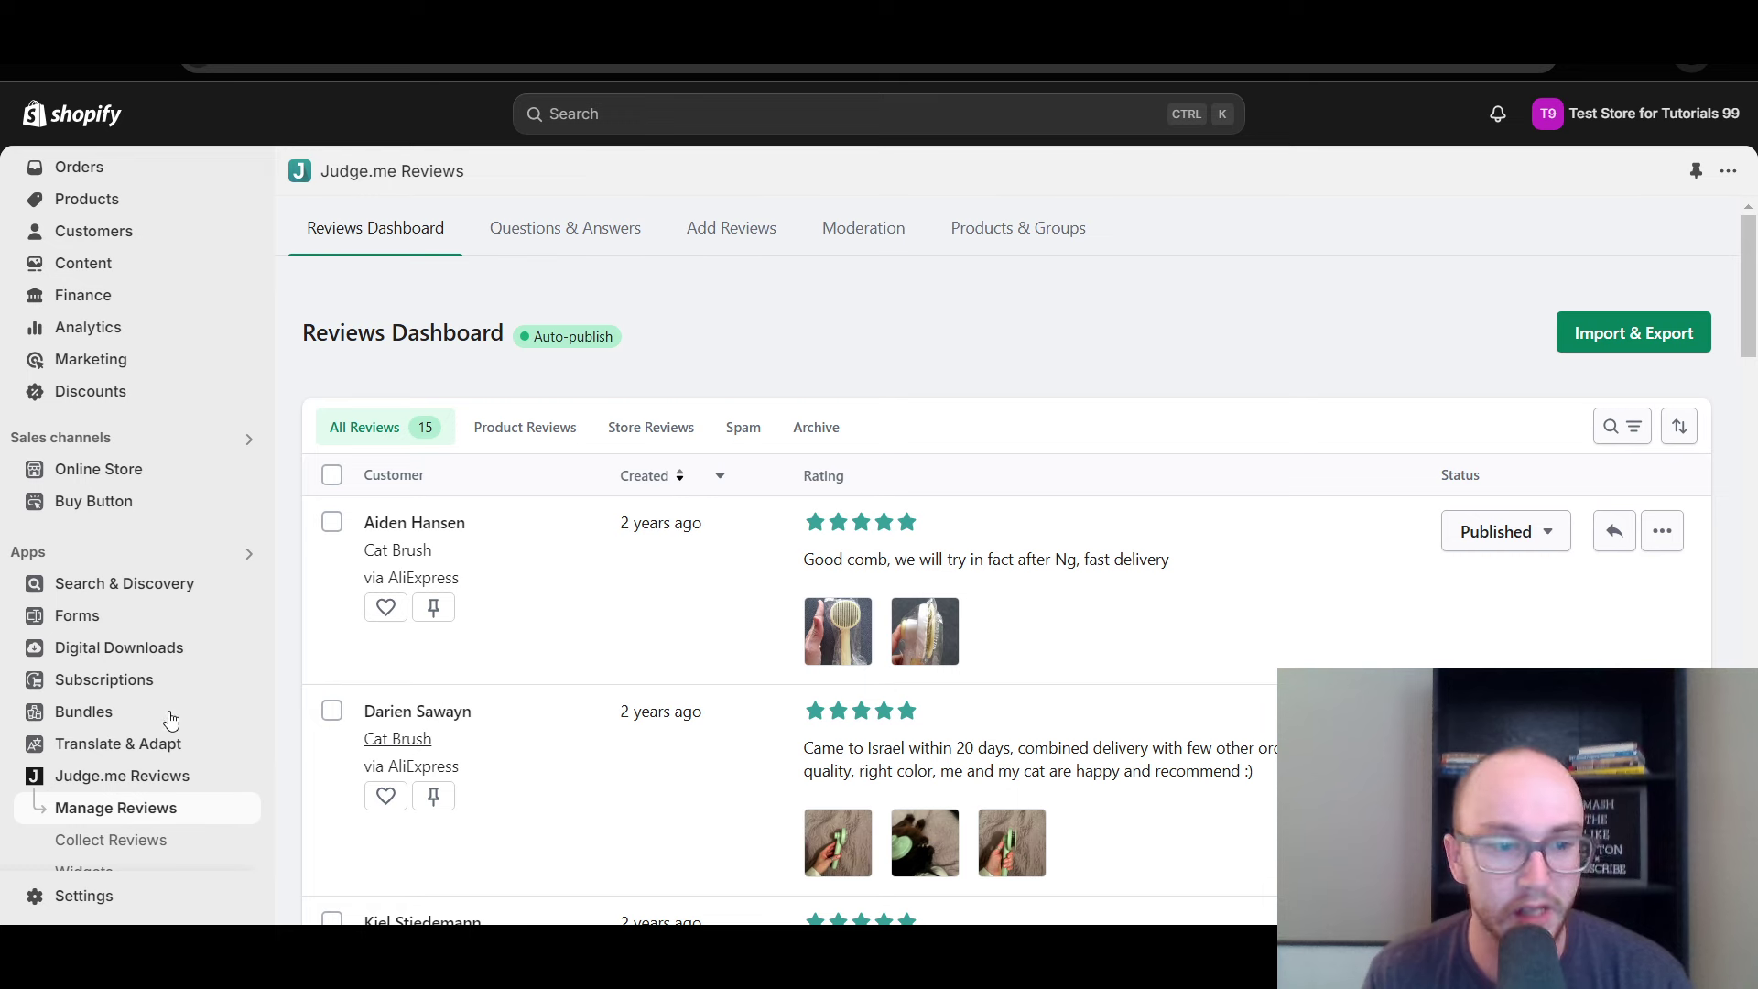
scroll(164, 719, "down", 1)
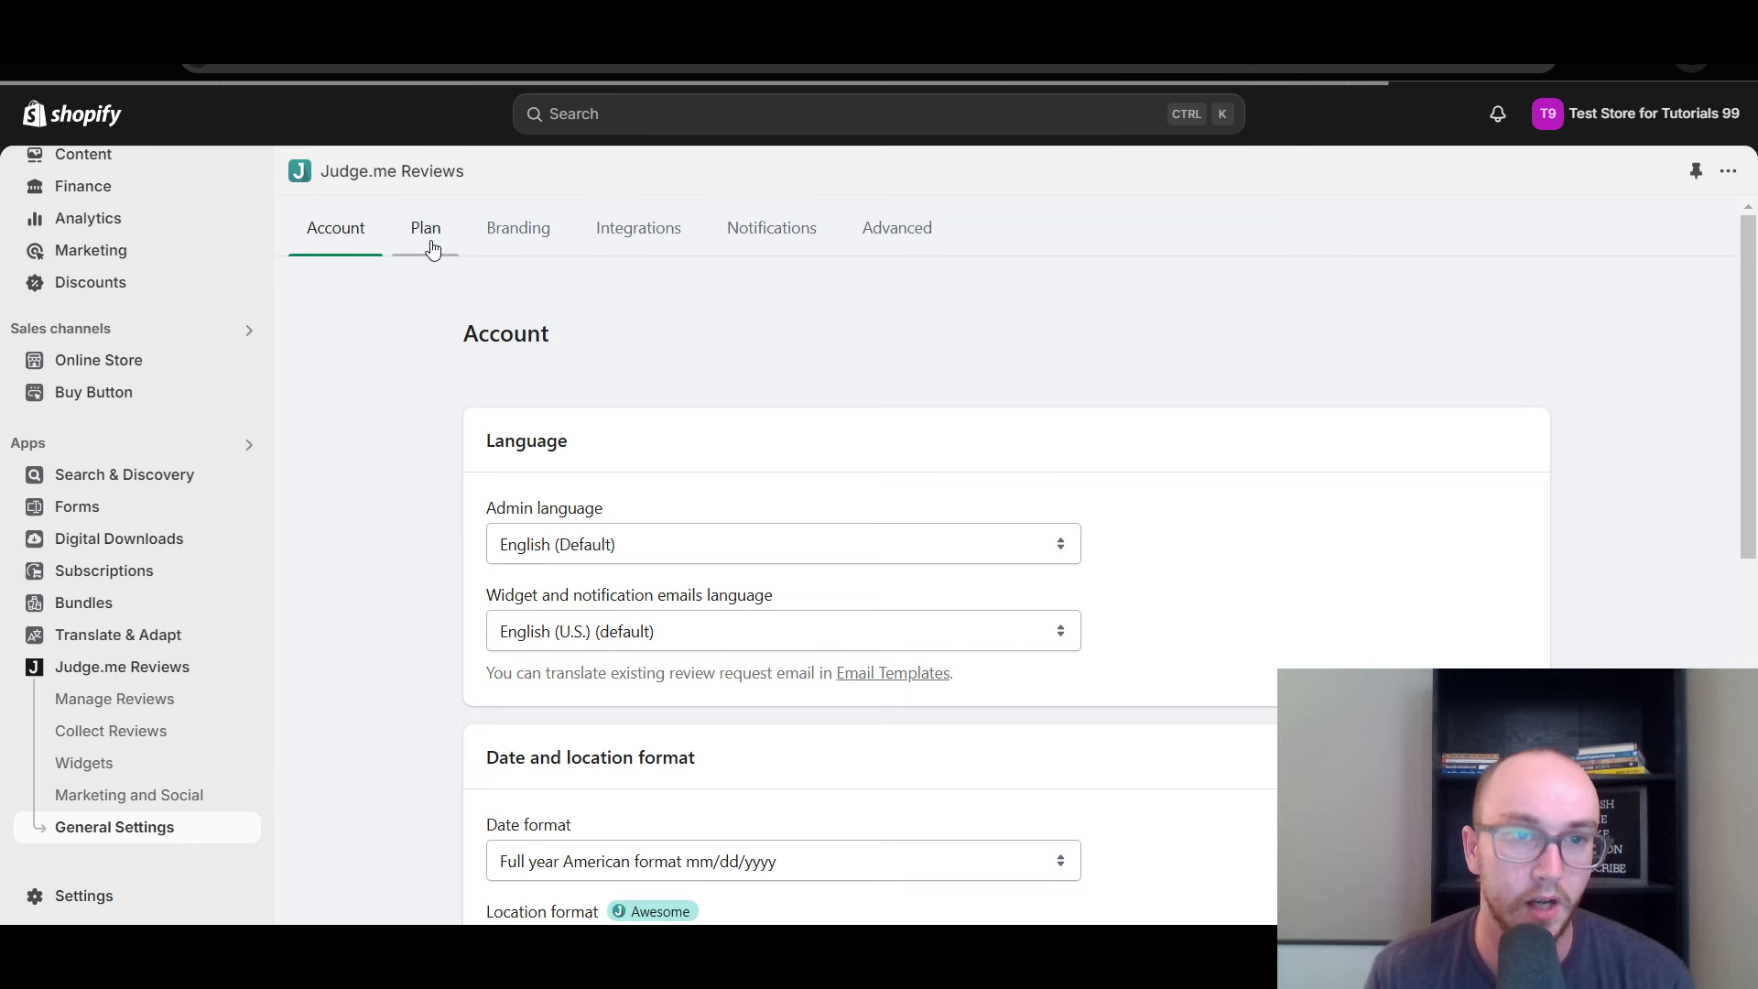
left_click(510, 230)
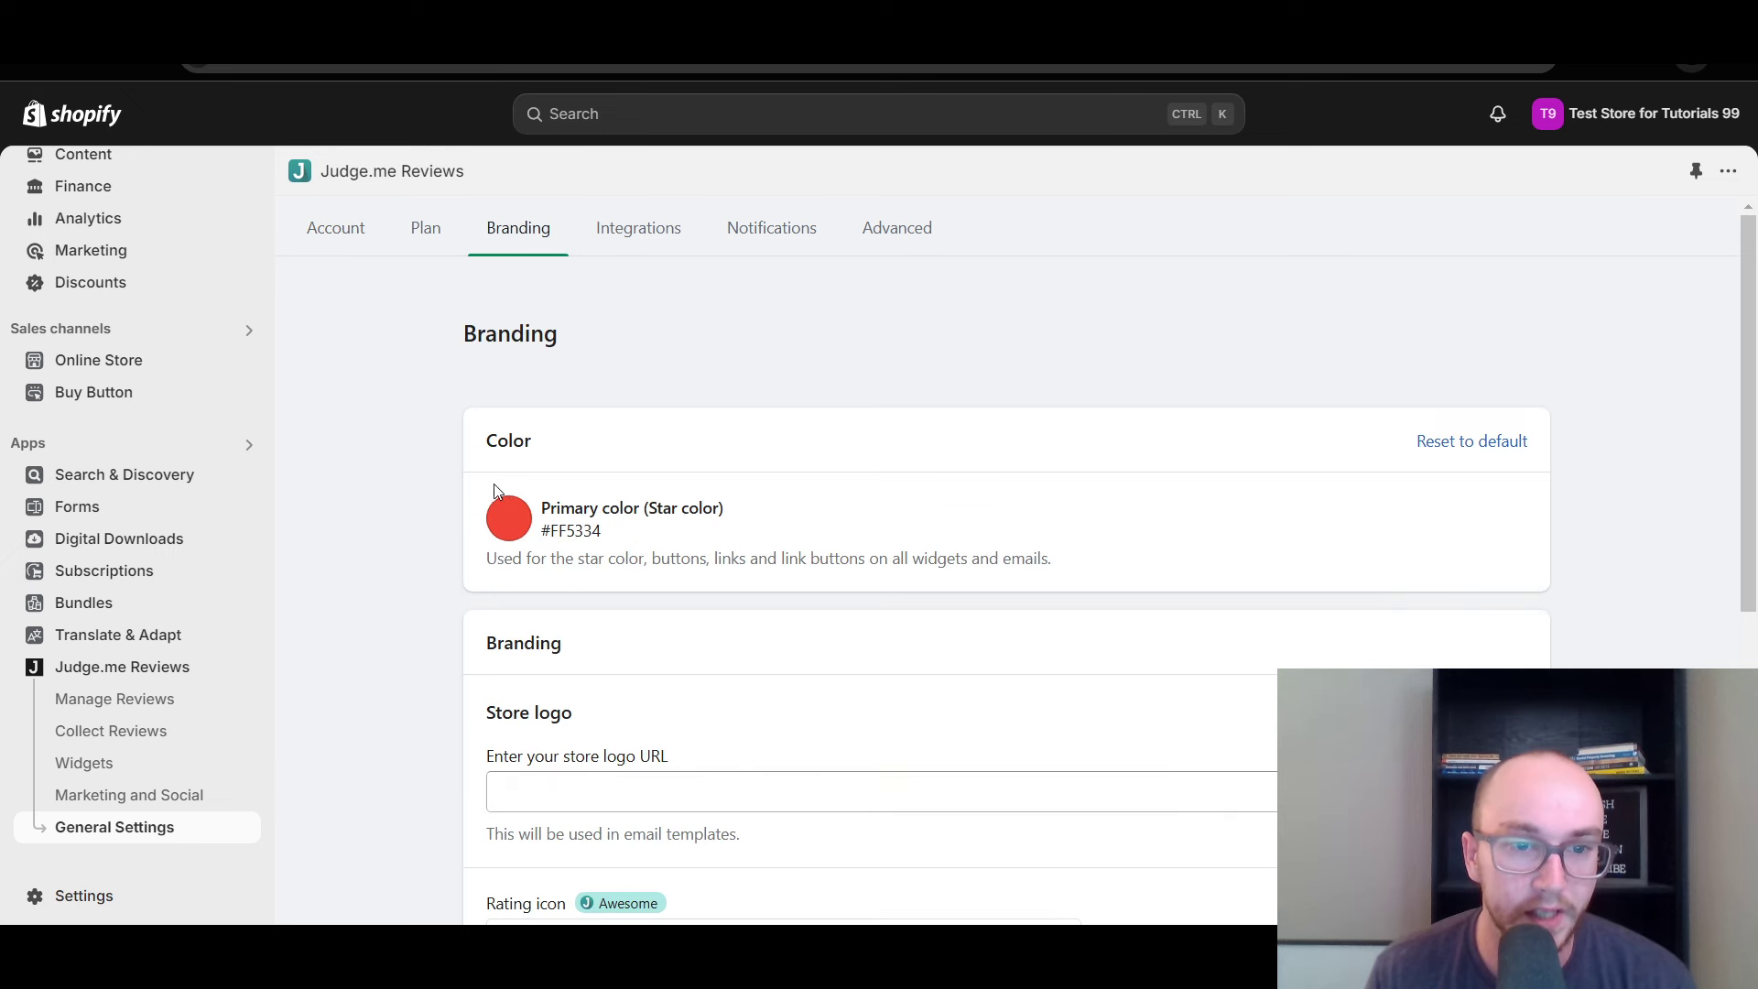
scroll(697, 543, "down", 3)
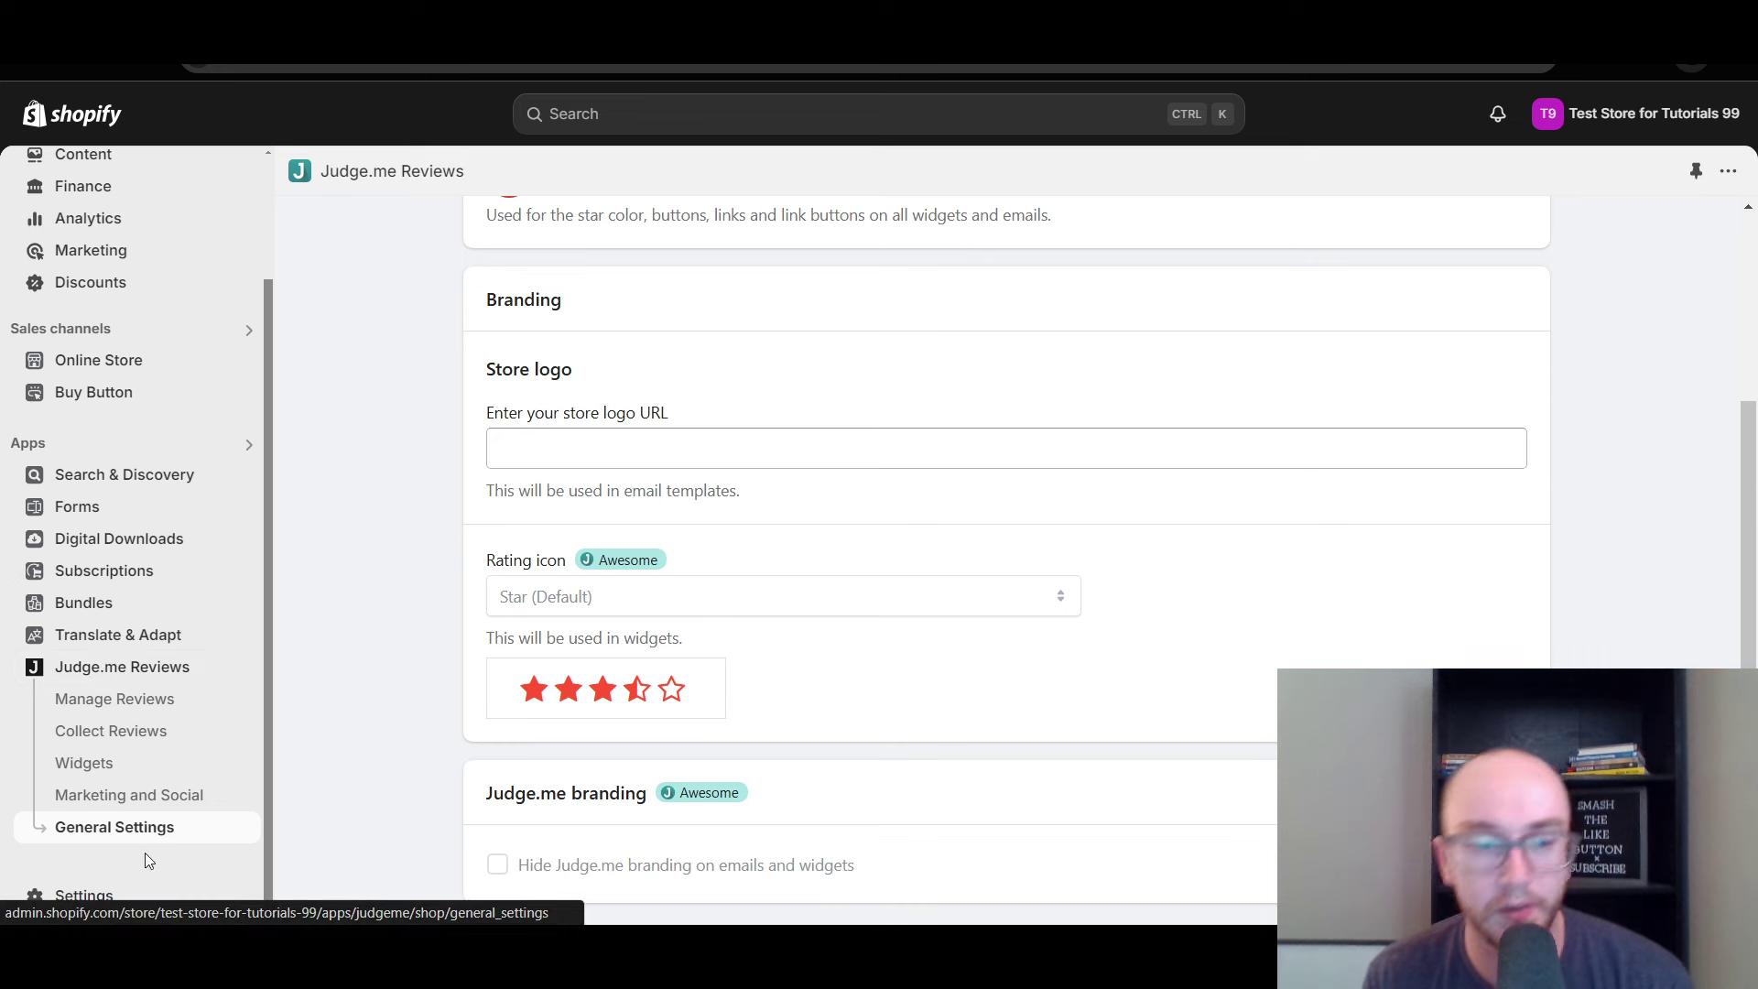
scroll(470, 730, "up", 3)
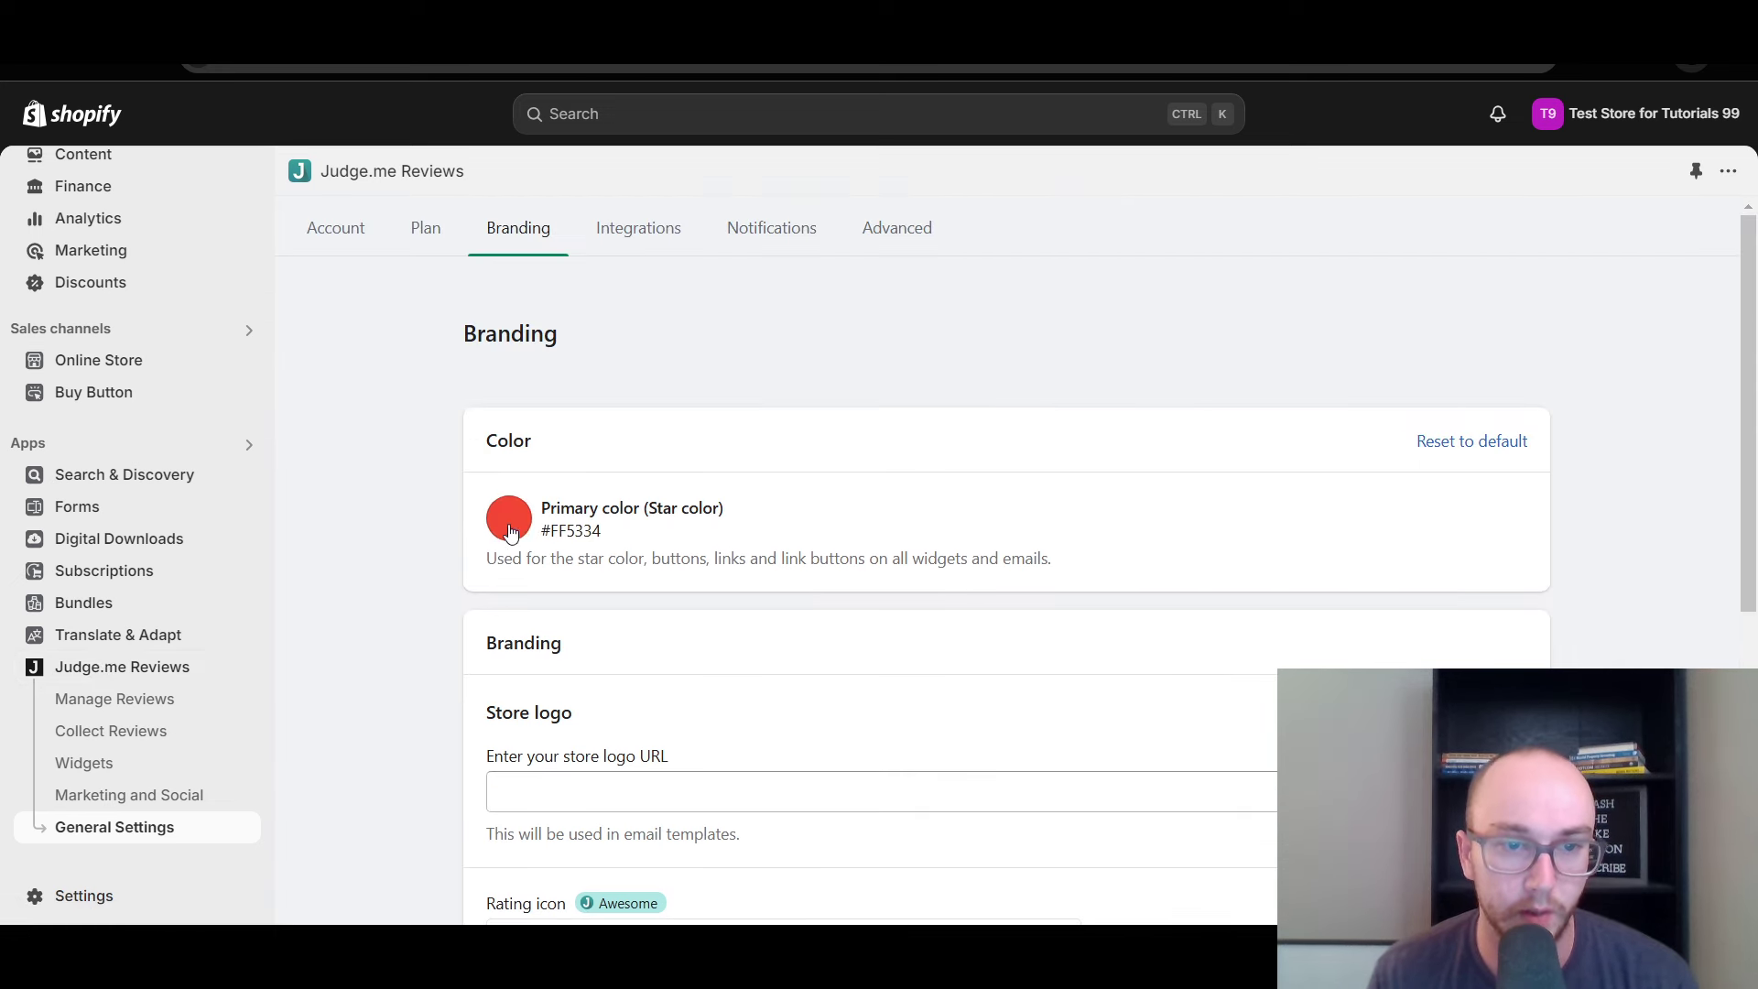
scroll(398, 563, "down", 4)
scroll(407, 560, "up", 4)
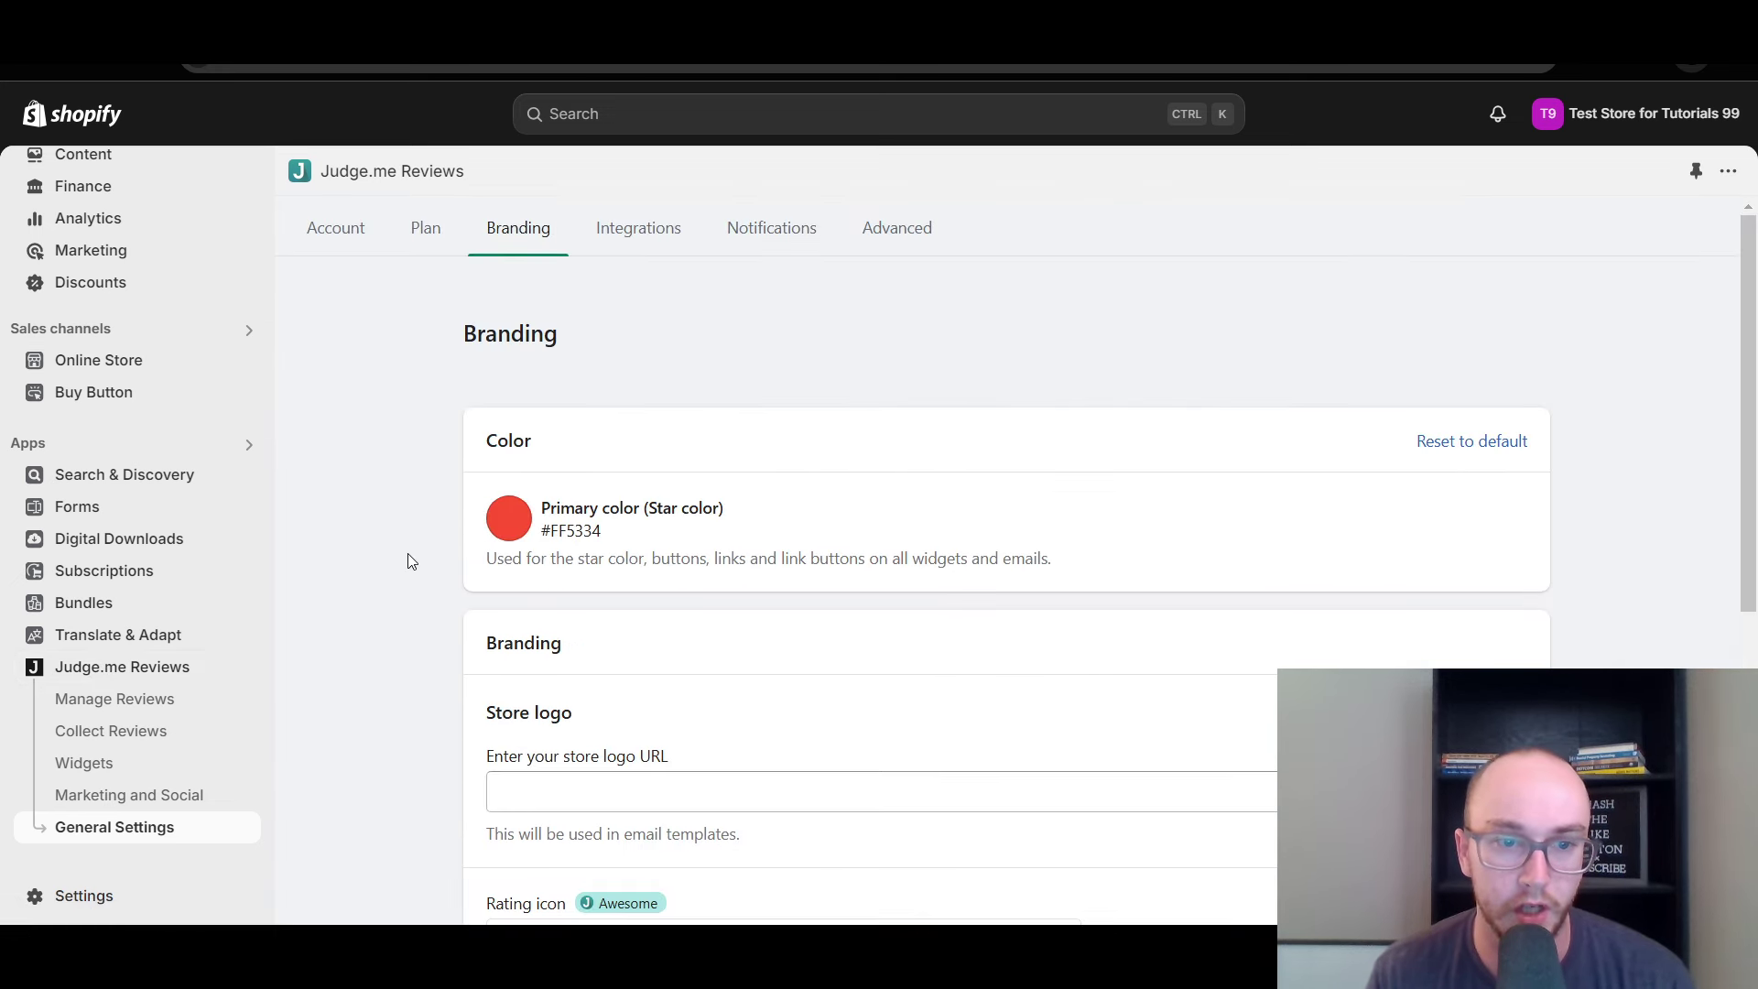
left_click(1418, 444)
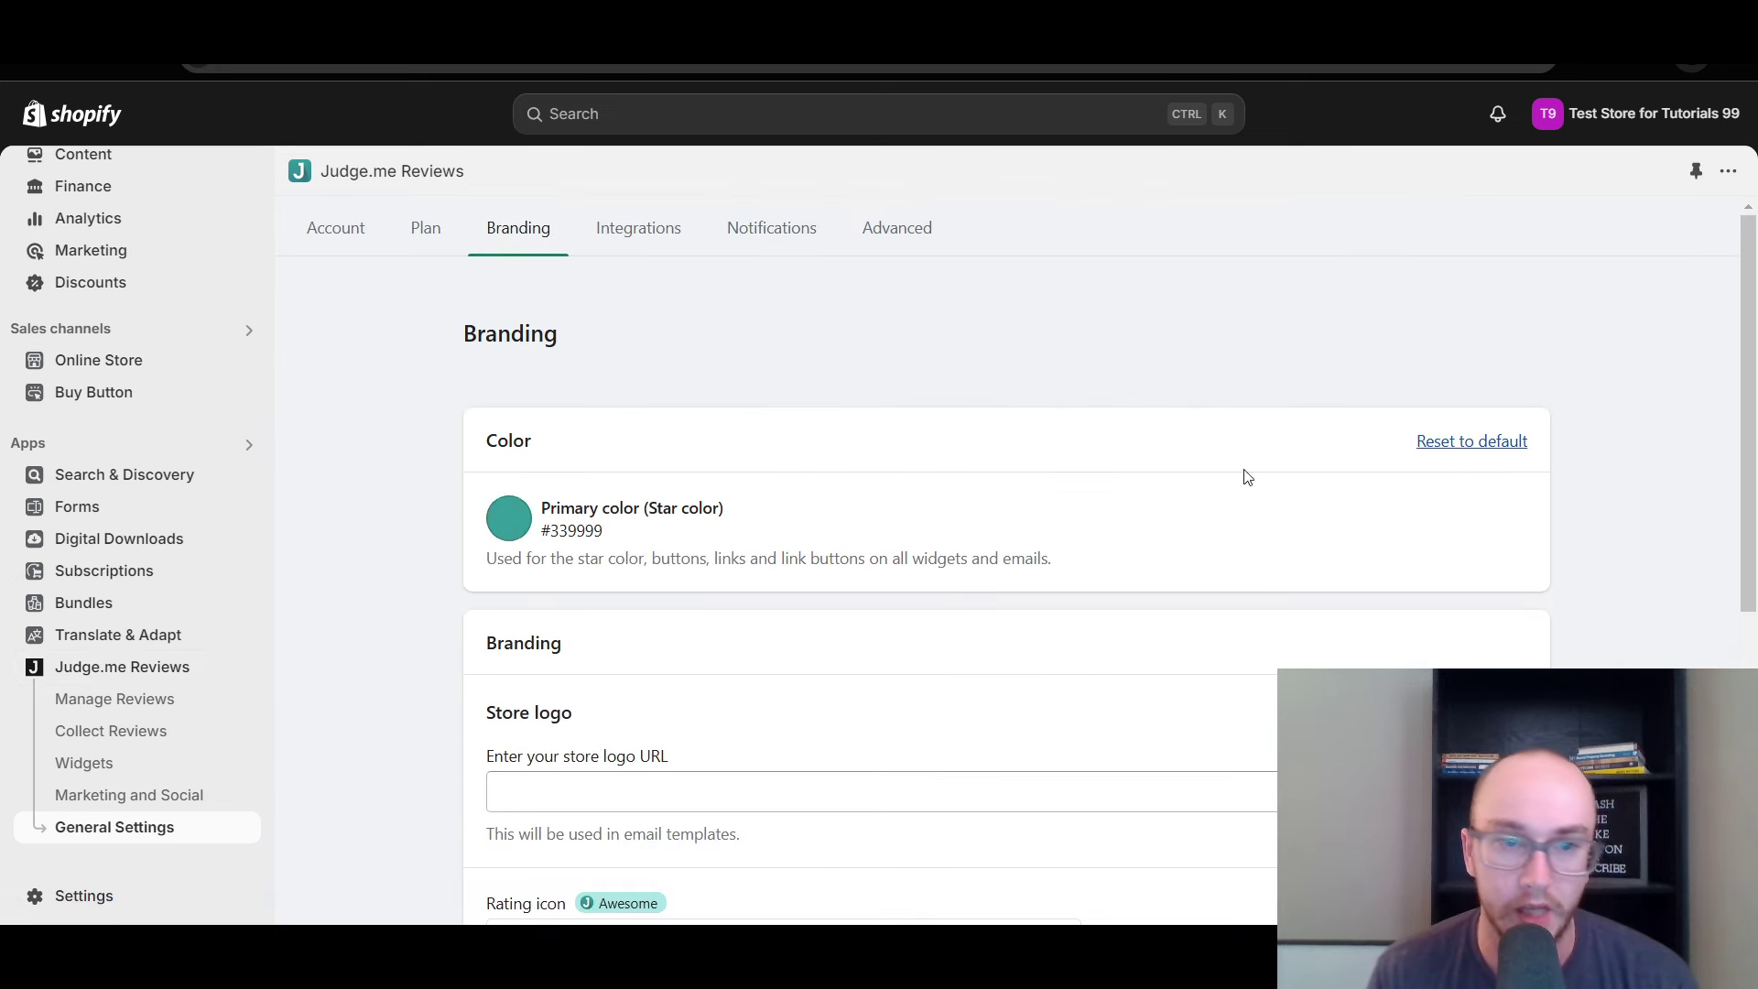
left_click(515, 534)
left_click_drag(711, 629, 721, 560)
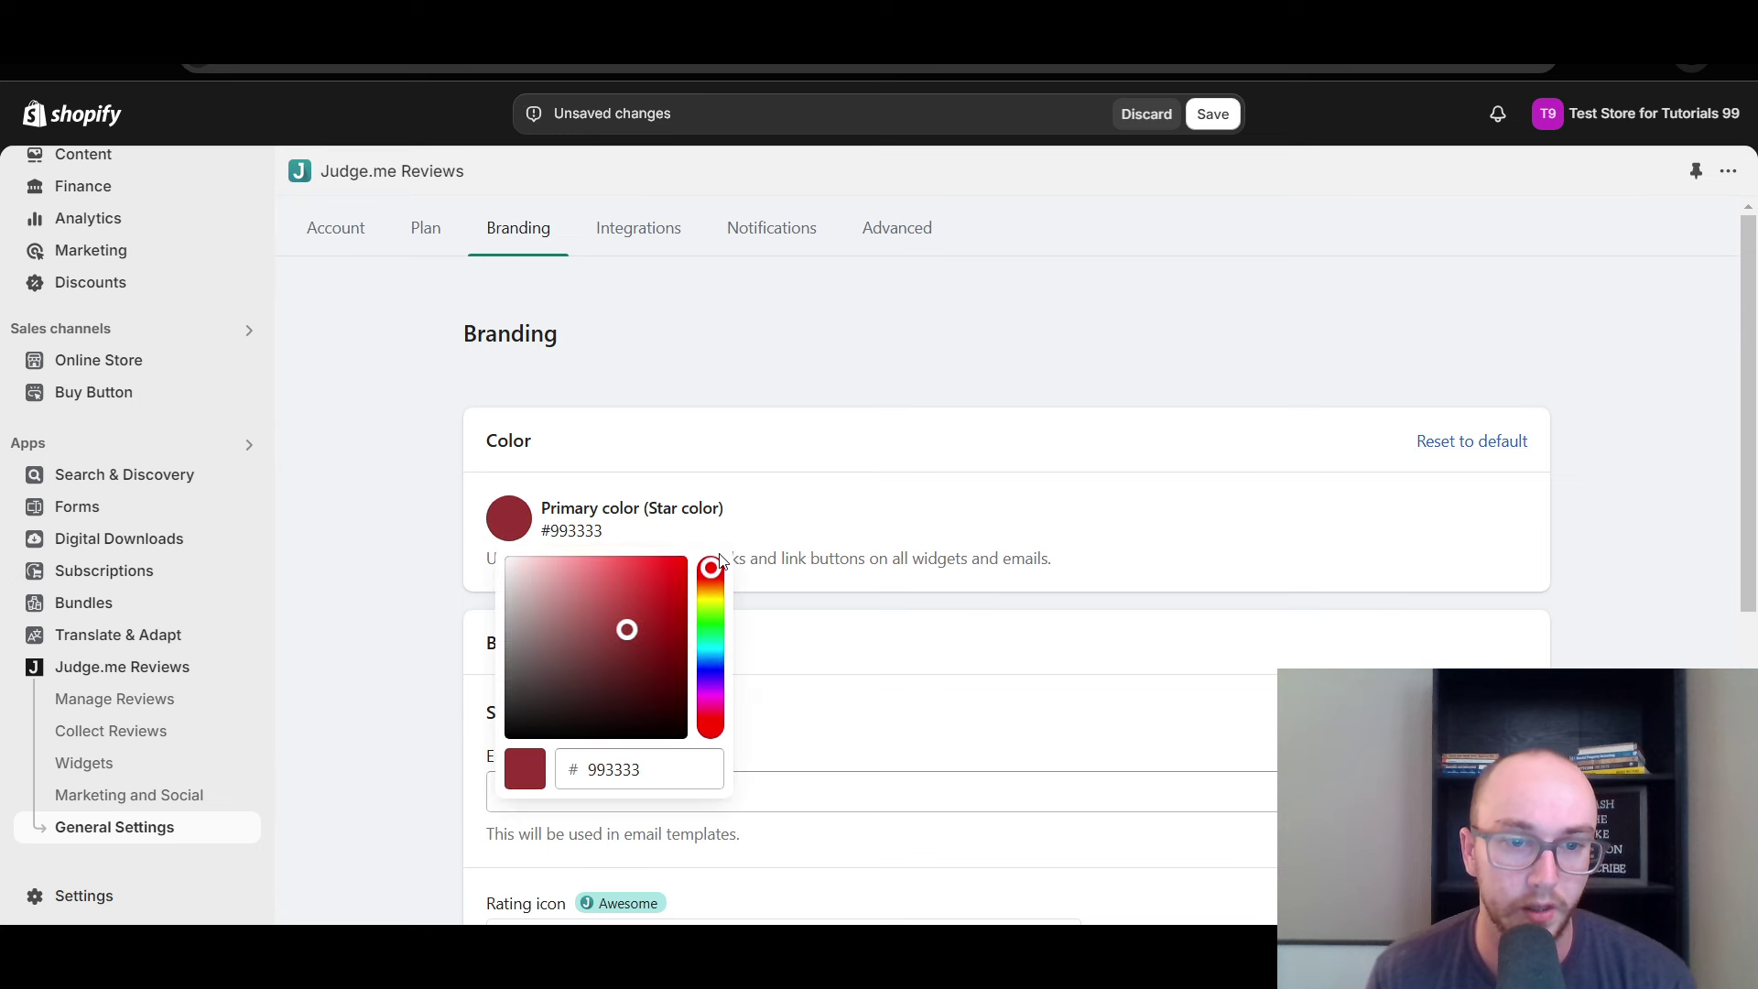
left_click(729, 536)
left_click(1144, 114)
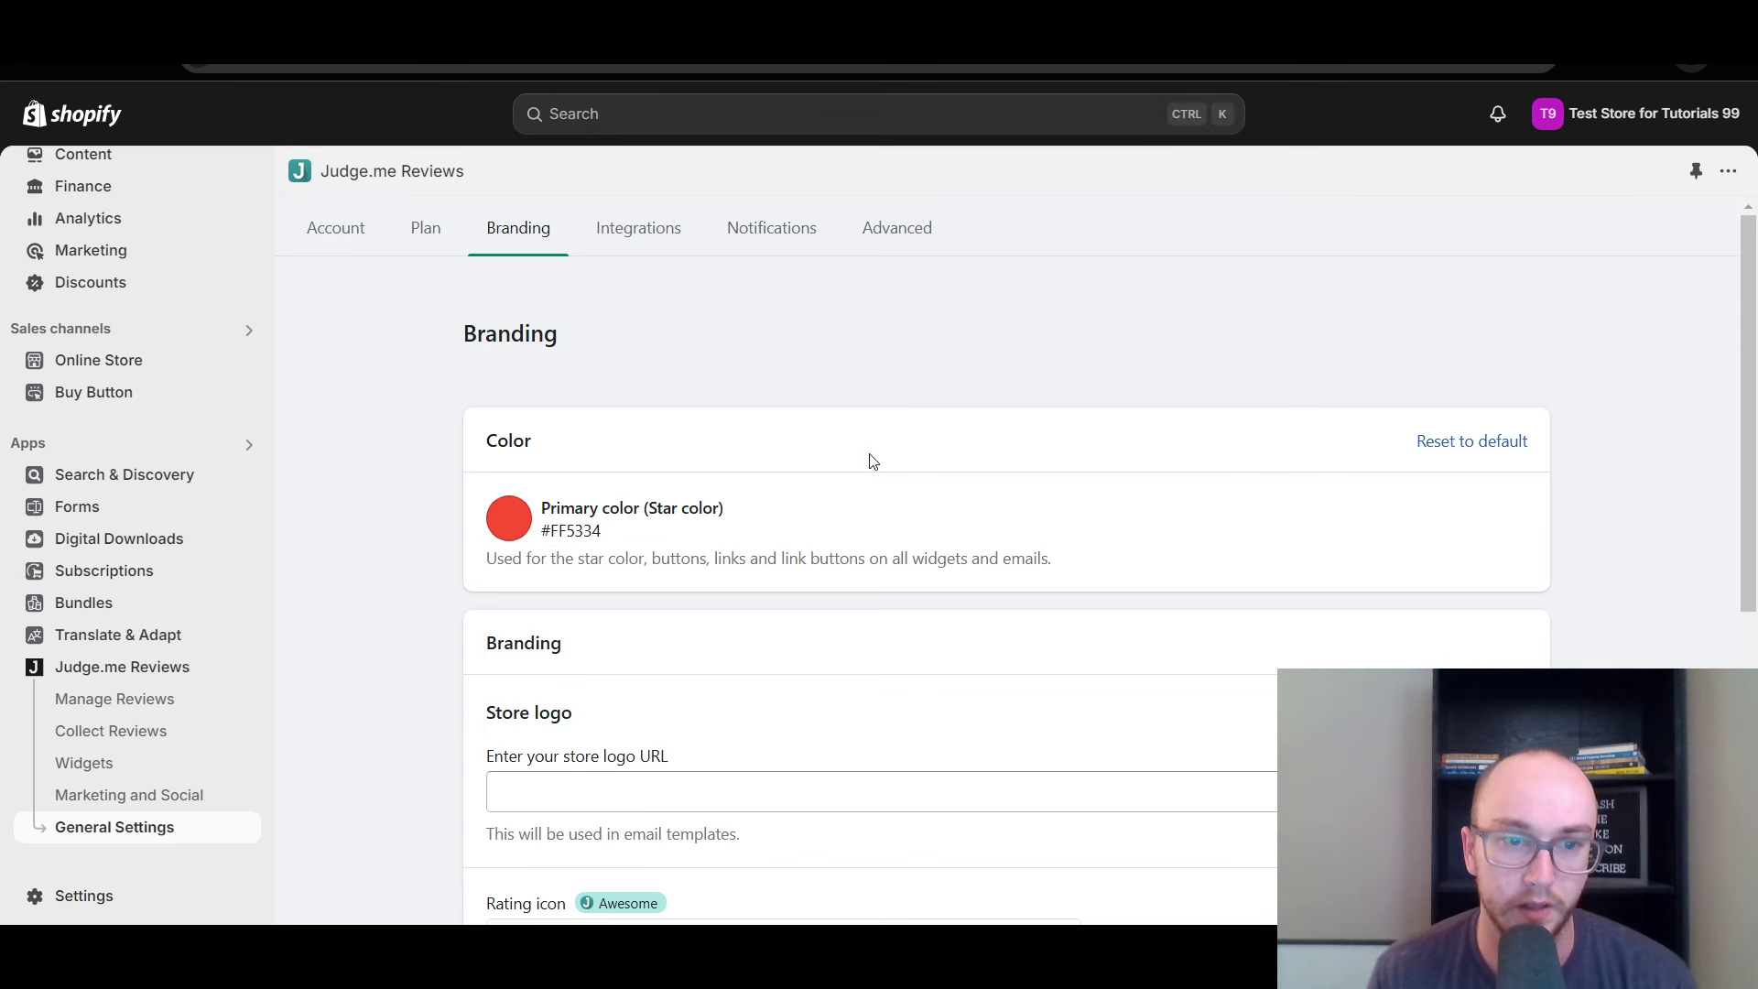
scroll(377, 549, "down", 5)
scroll(377, 549, "up", 4)
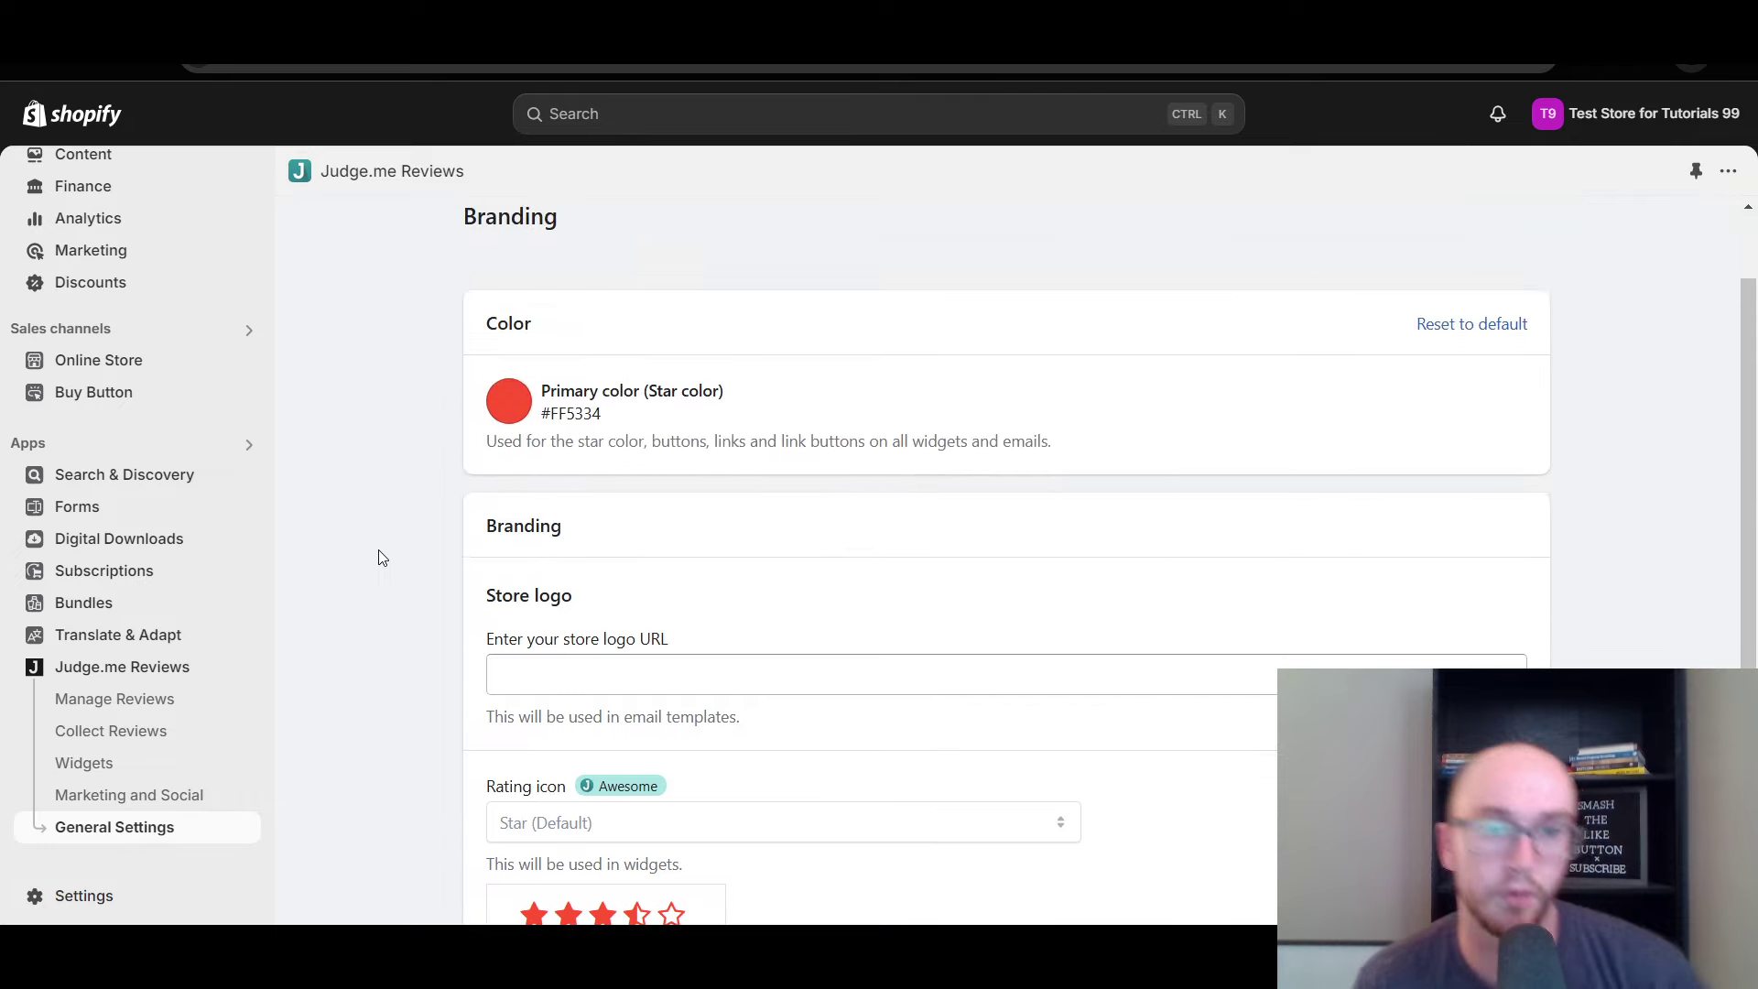
scroll(382, 545, "down", 4)
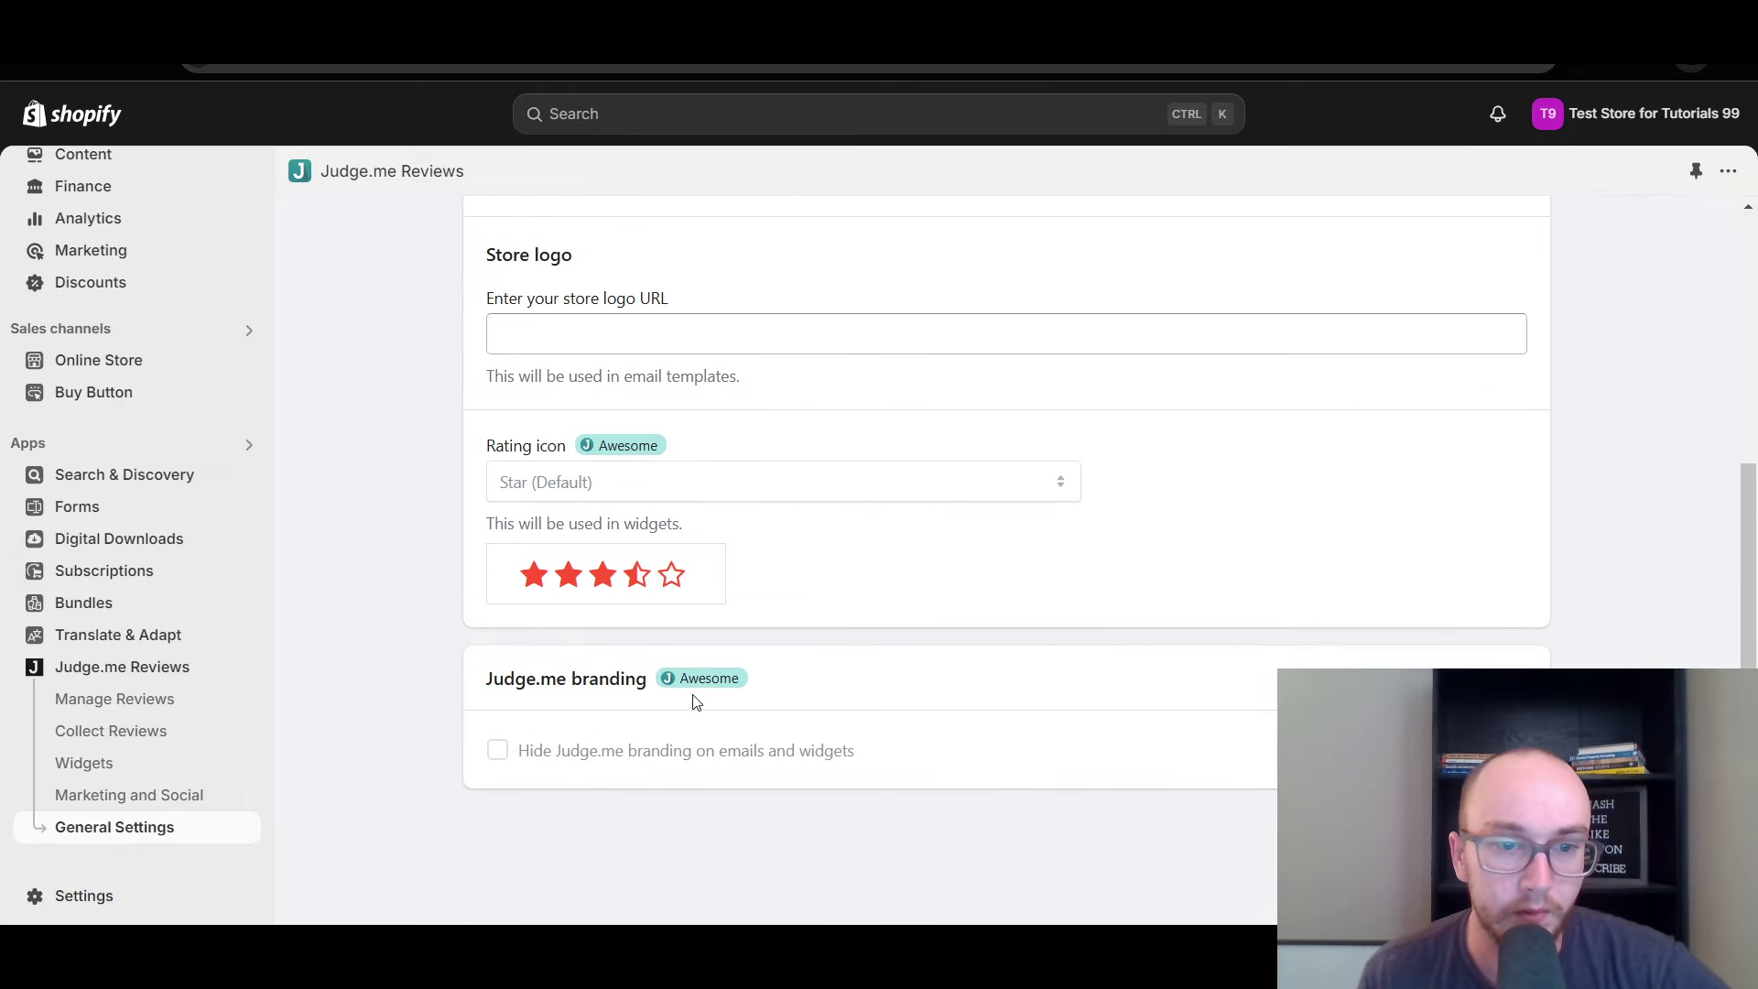
scroll(385, 591, "up", 5)
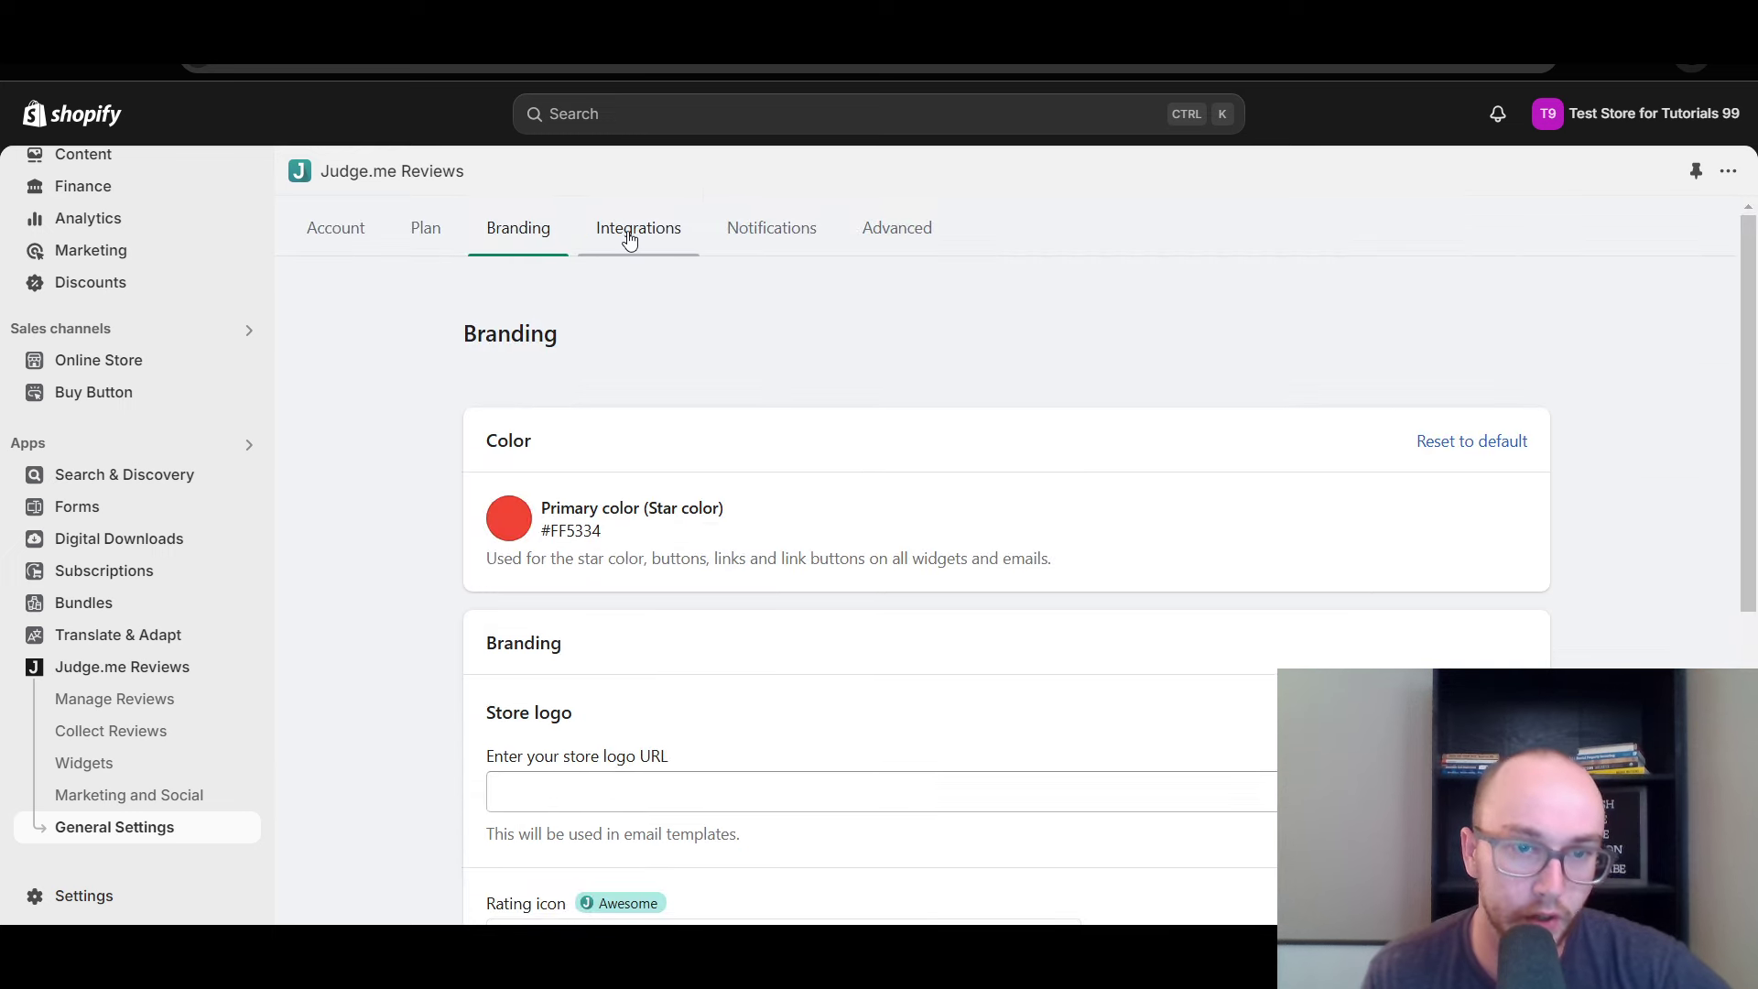
Look through the Judge.me Integrations, Notifications and Advanced settings
left_click(639, 274)
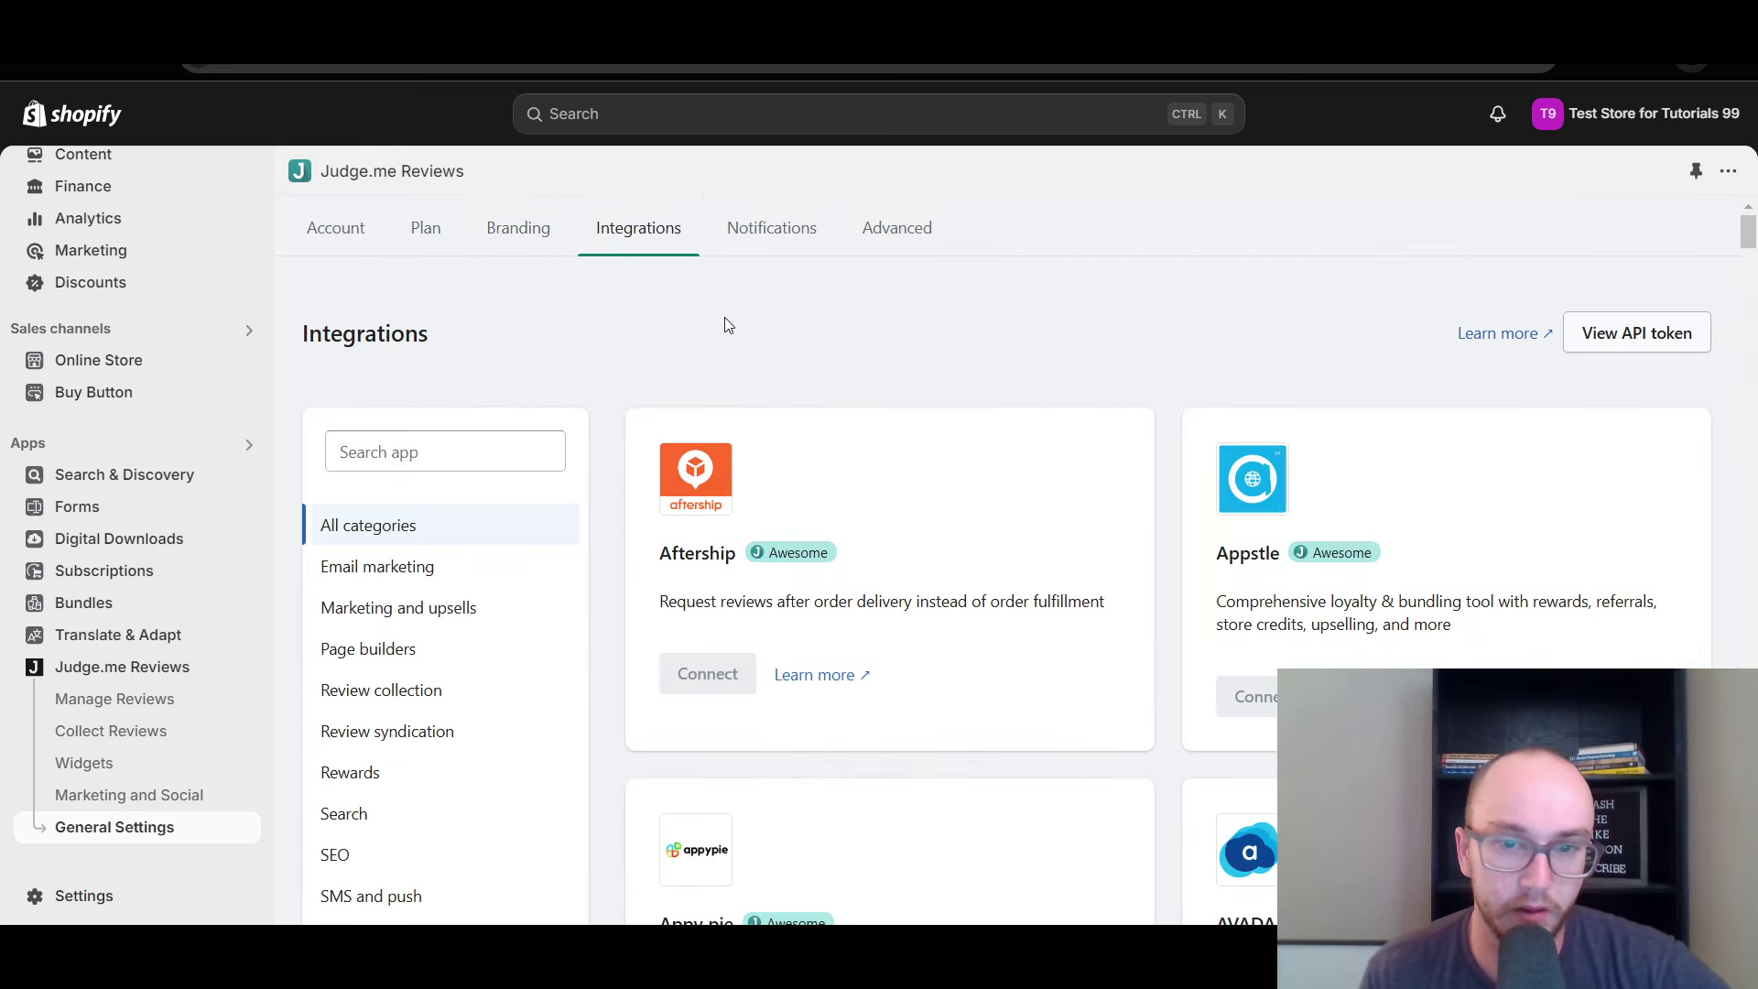
scroll(1008, 769, "down", 4)
scroll(1006, 762, "up", 4)
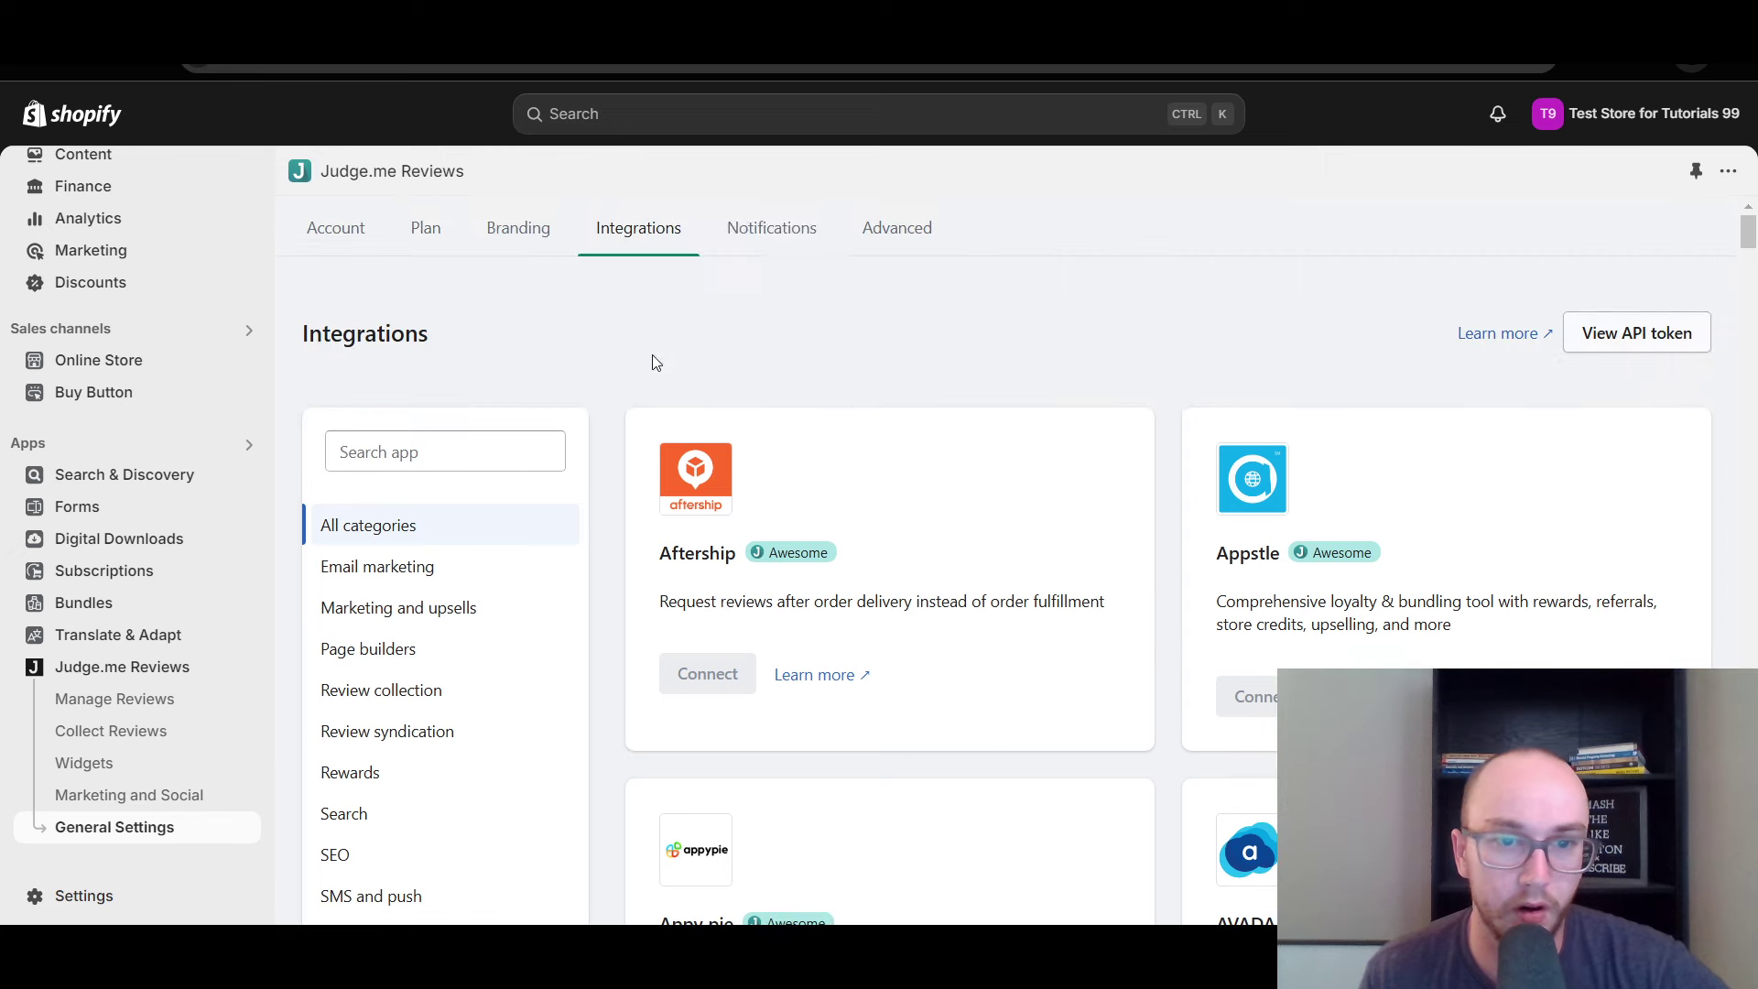
left_click(756, 248)
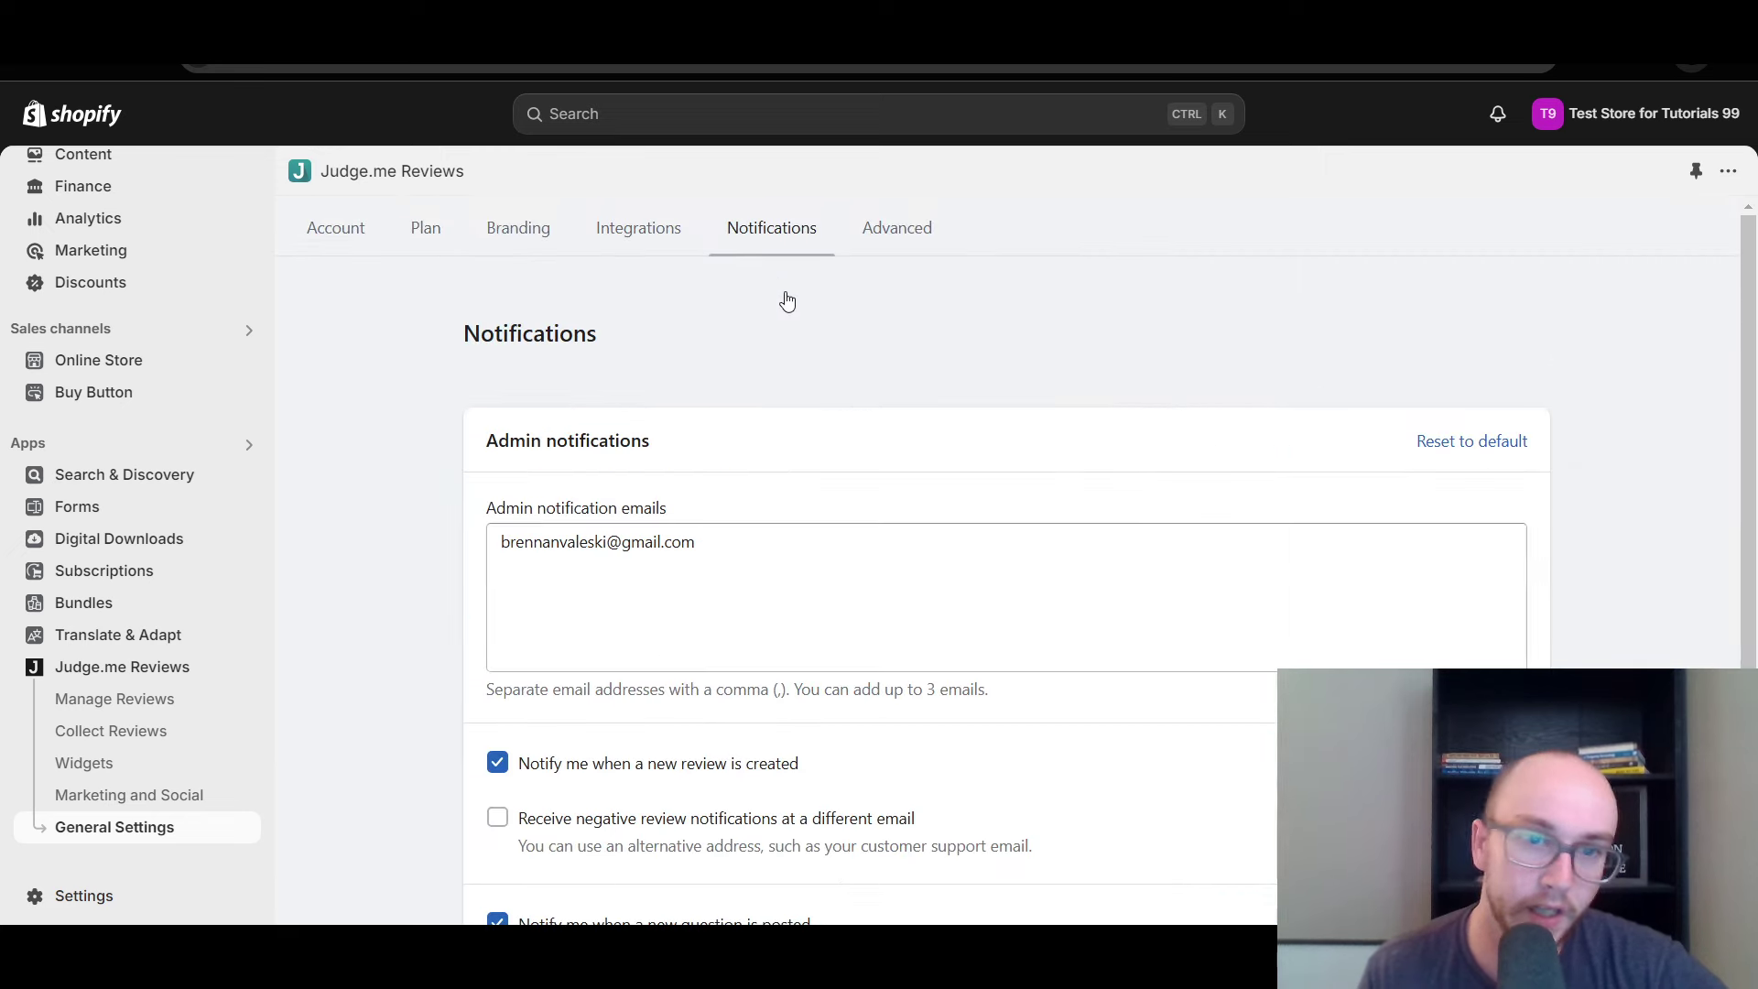
left_click(870, 240)
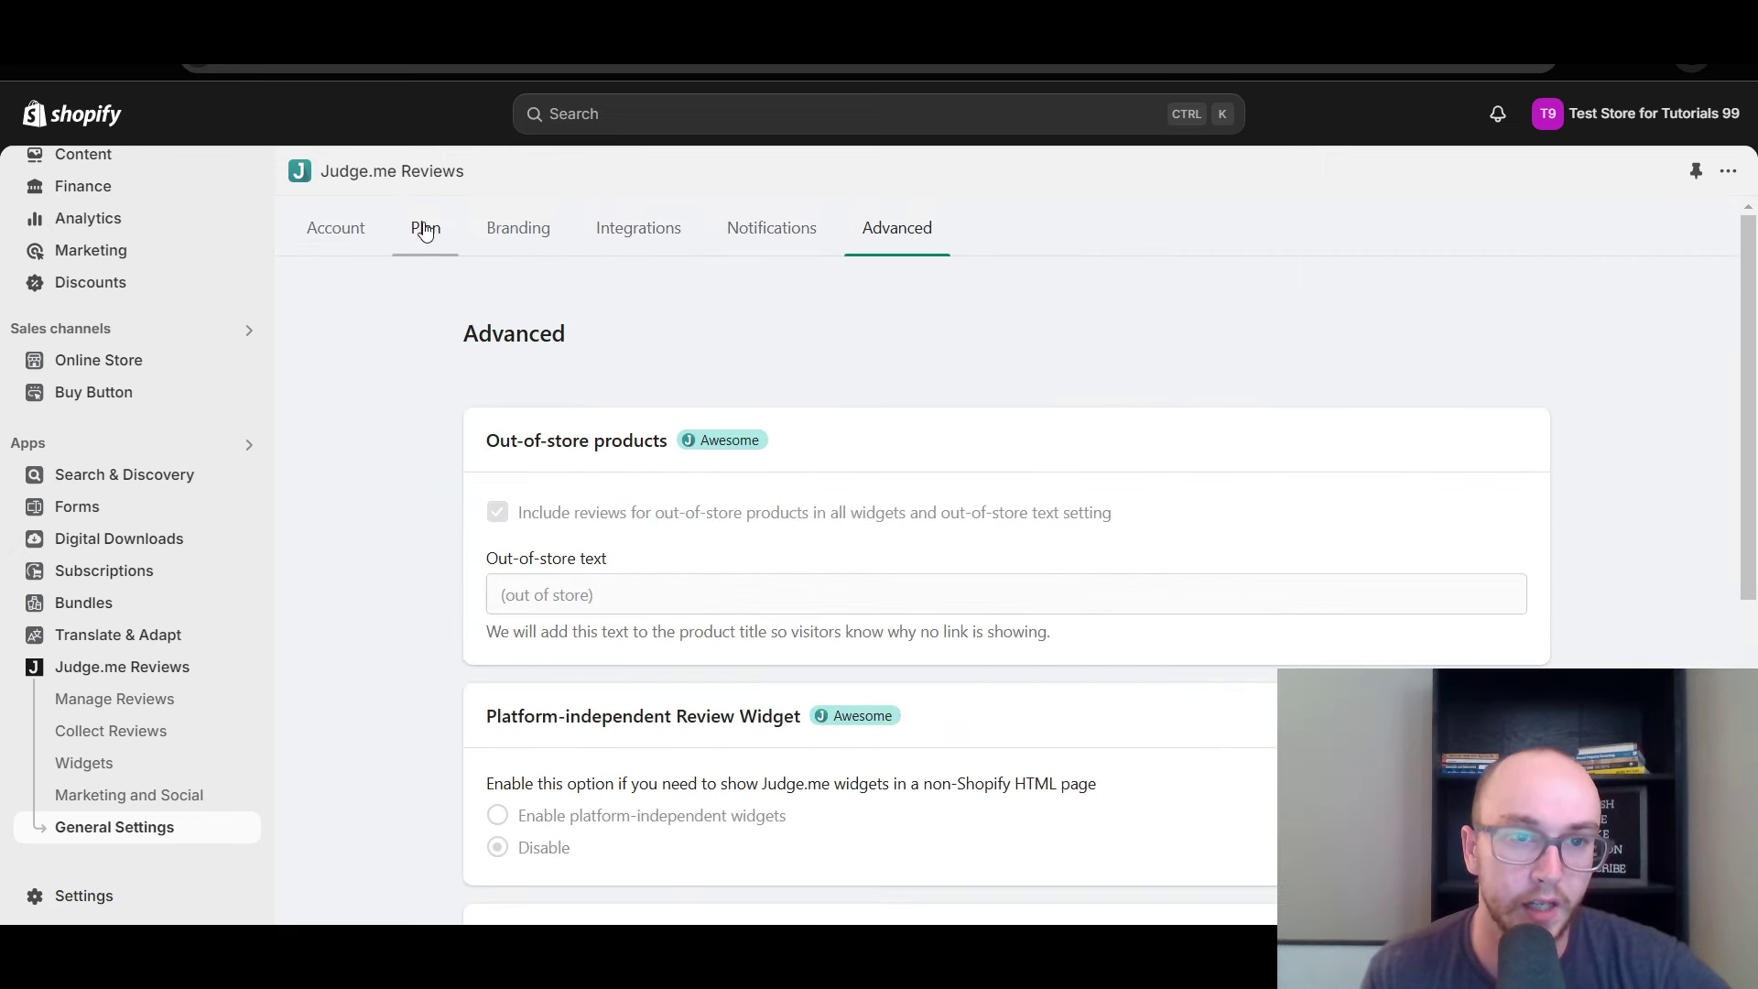
Check the Account settings and Plan pricing, ending on Account with English and mm/dd/yyyy format
left_click(347, 242)
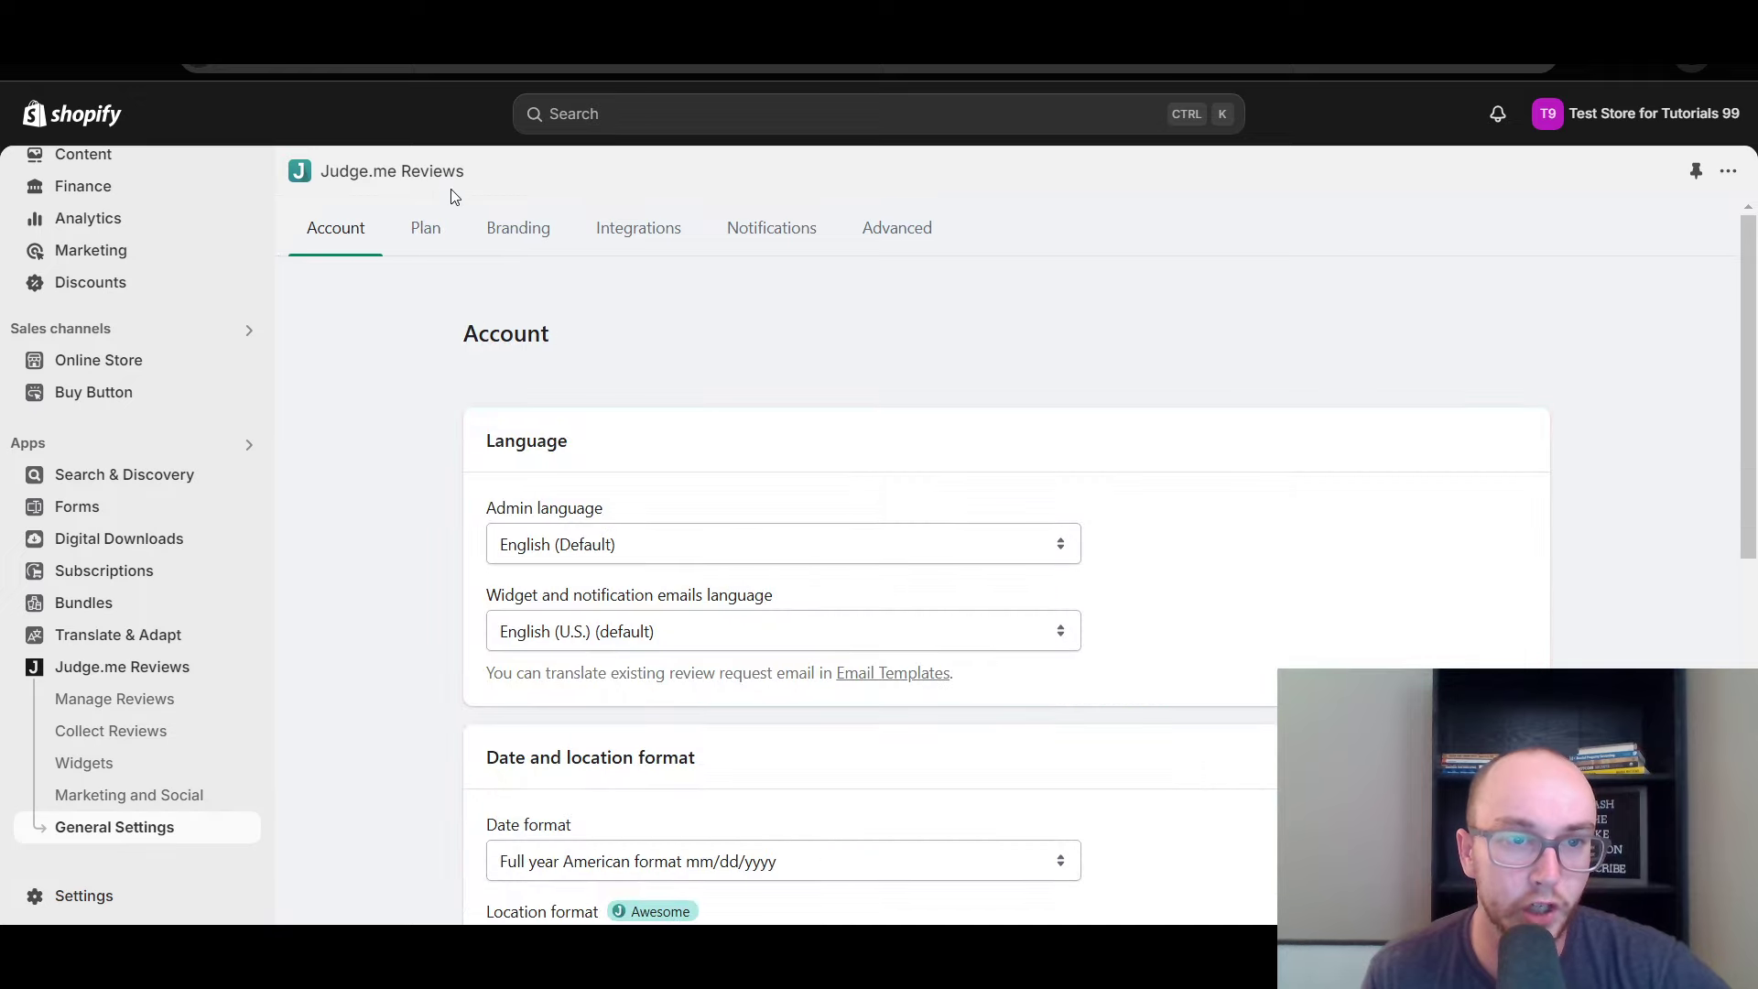
left_click(423, 233)
scroll(569, 506, "down", 5)
scroll(569, 506, "up", 5)
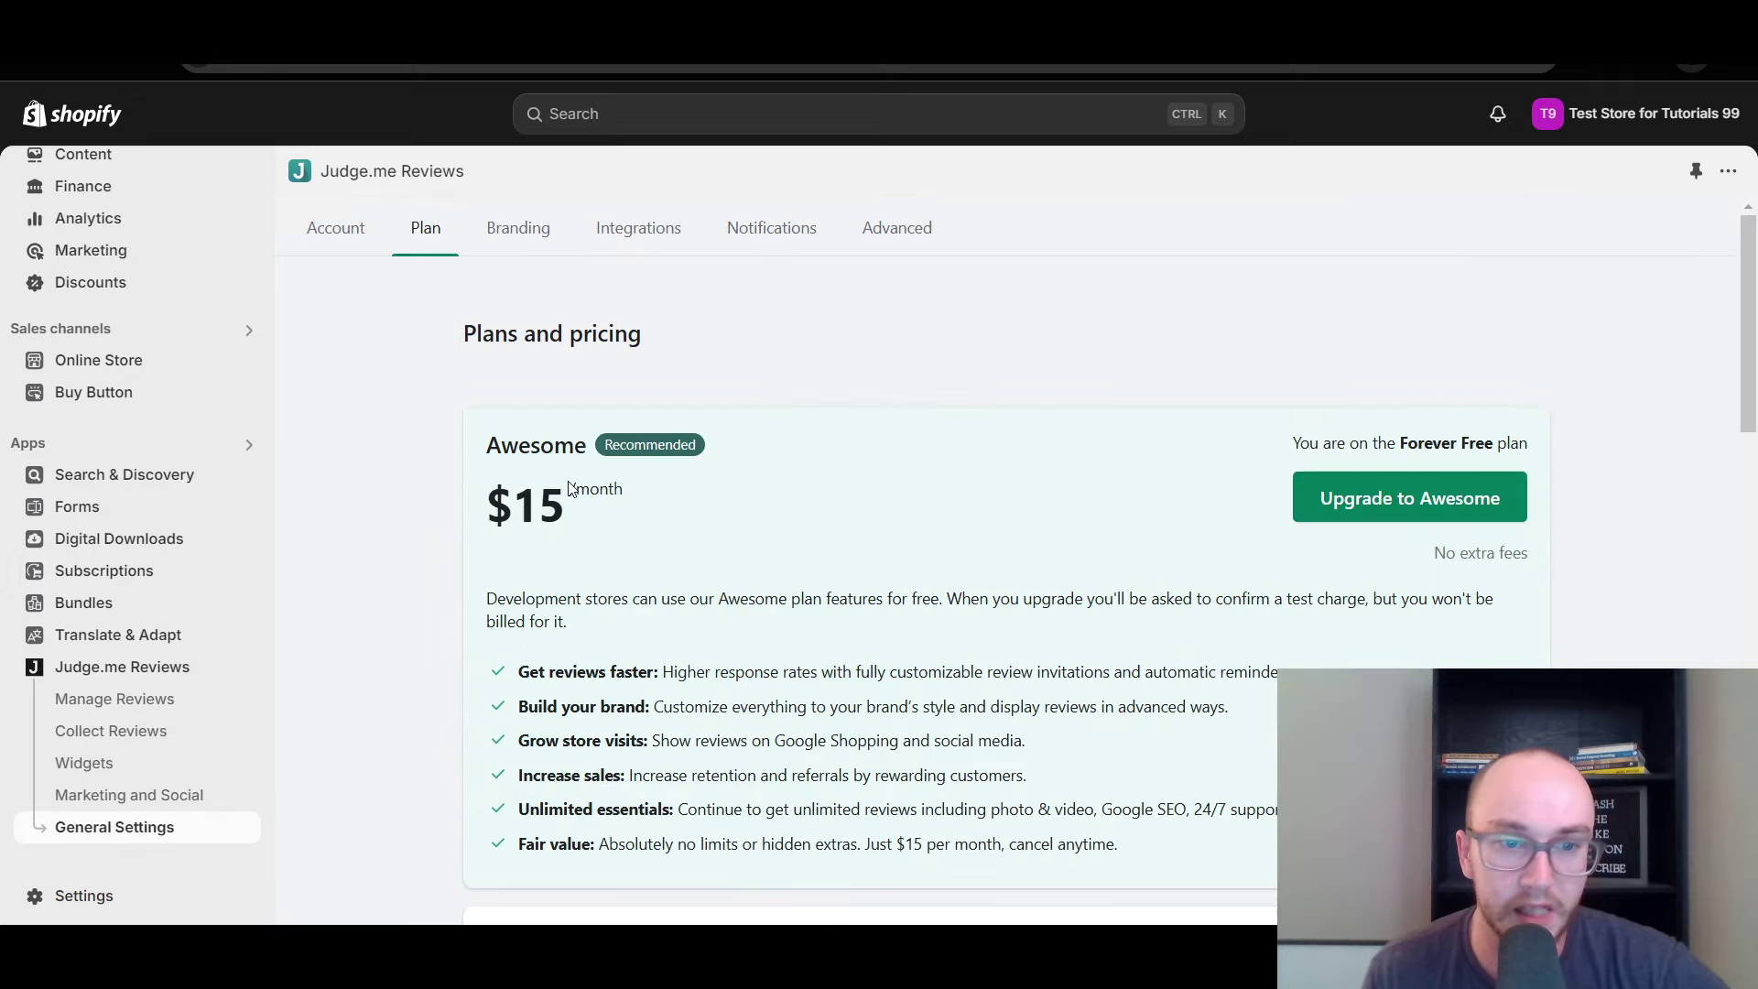
scroll(474, 686, "down", 12)
scroll(470, 634, "up", 12)
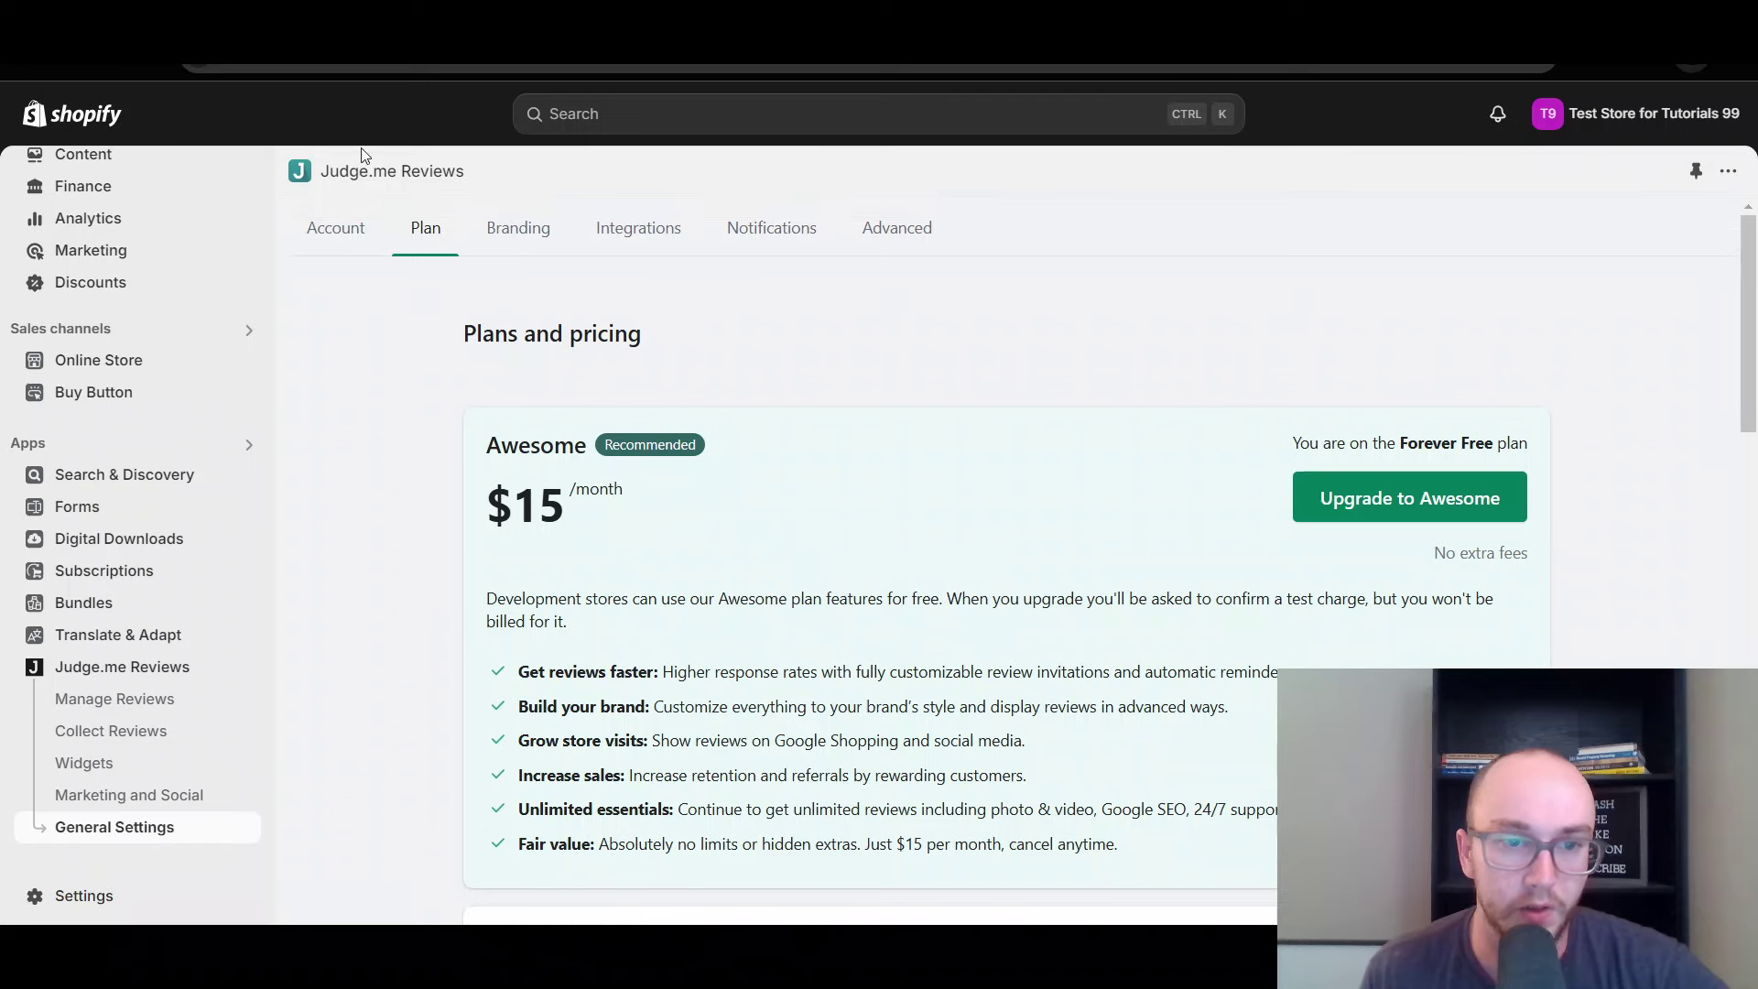
left_click(337, 229)
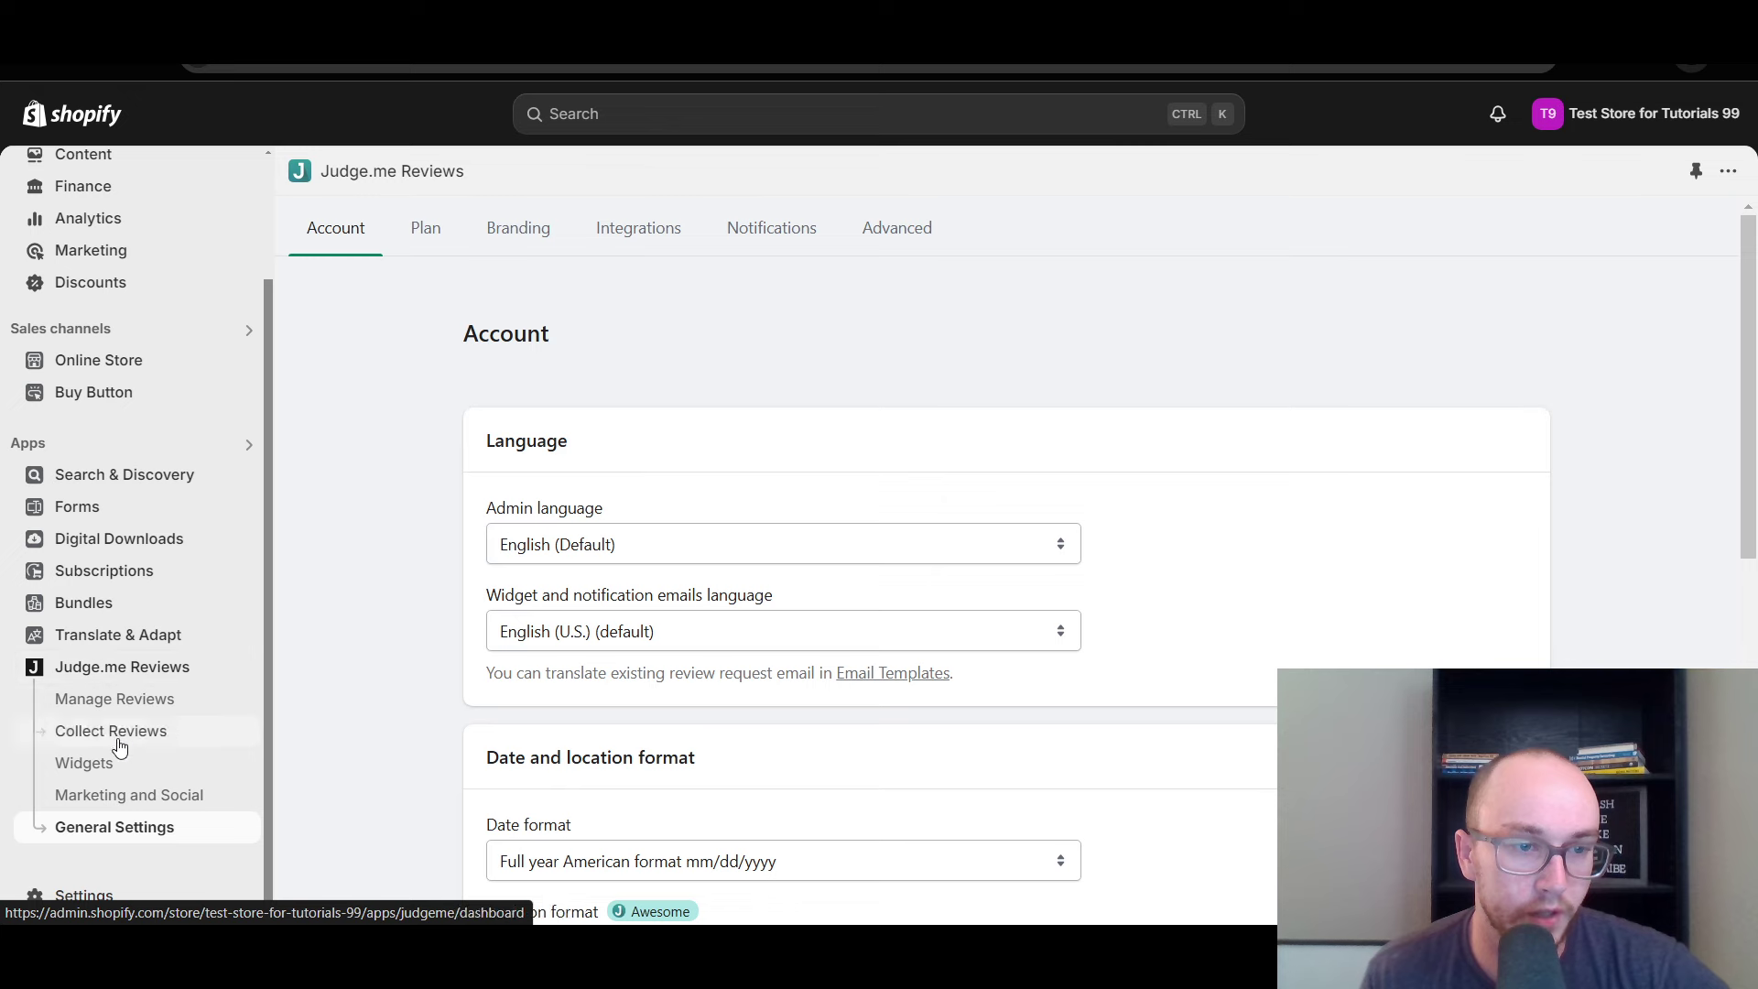
Look through the Judge.me Marketing and Social settings
left_click(101, 799)
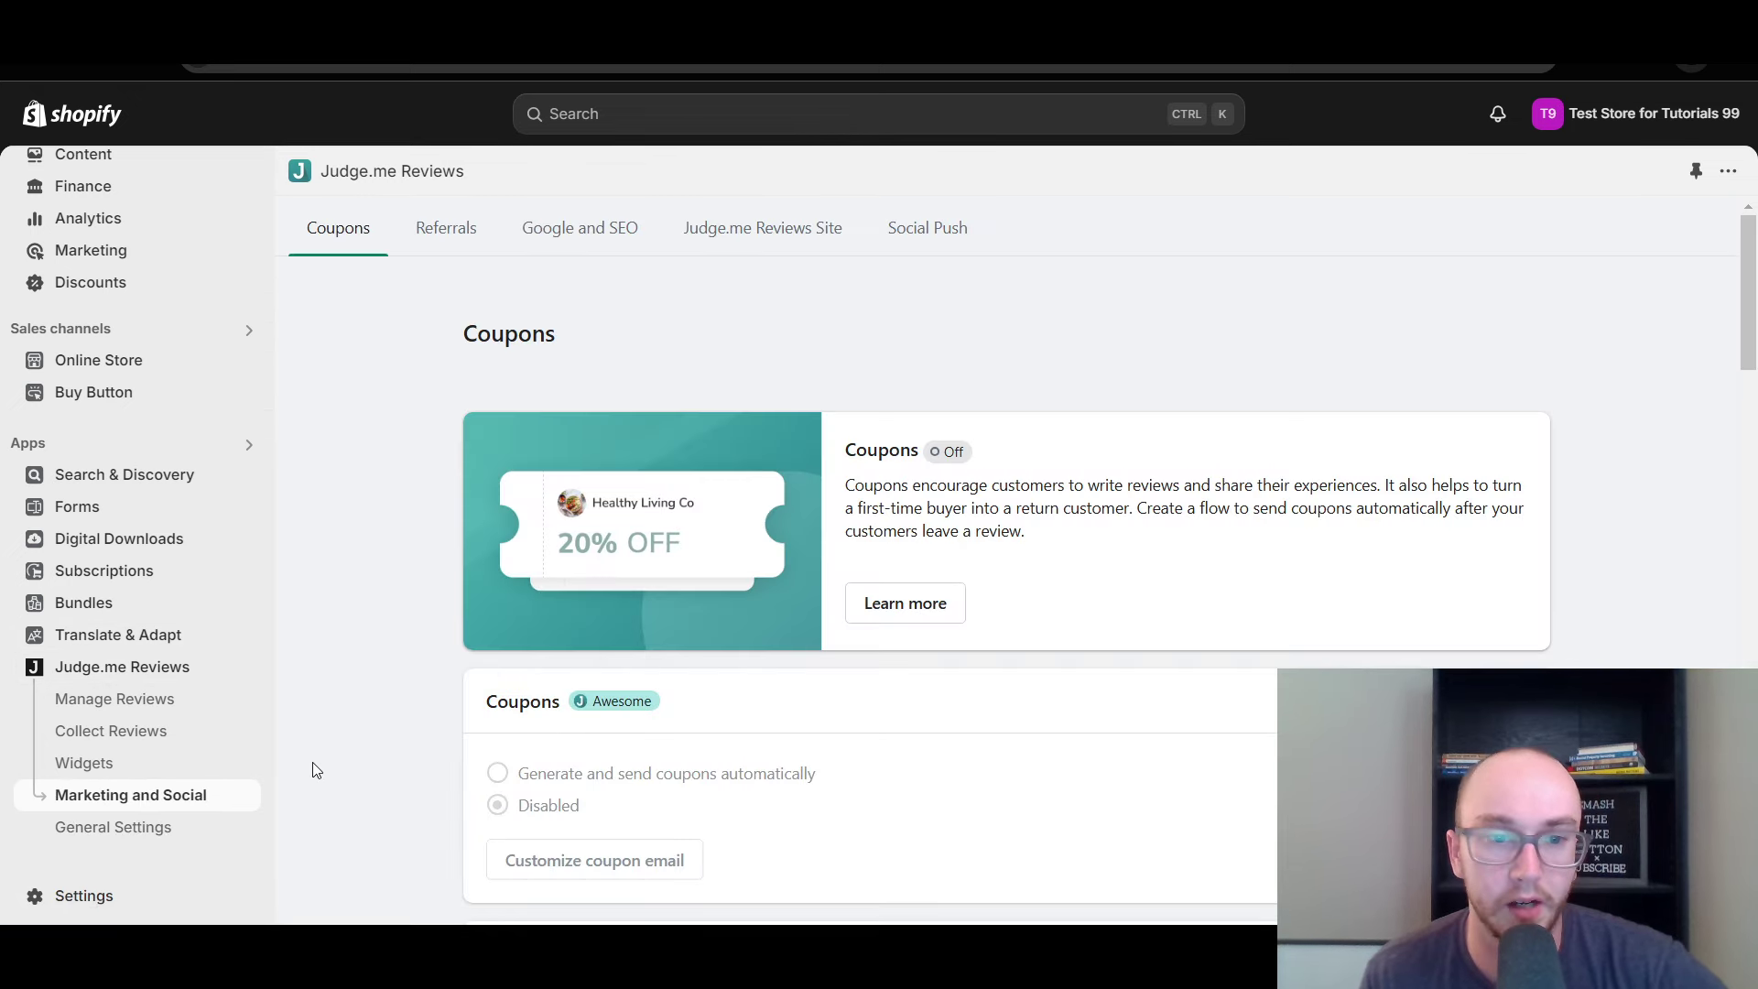
scroll(295, 760, "down", 5)
scroll(295, 756, "up", 5)
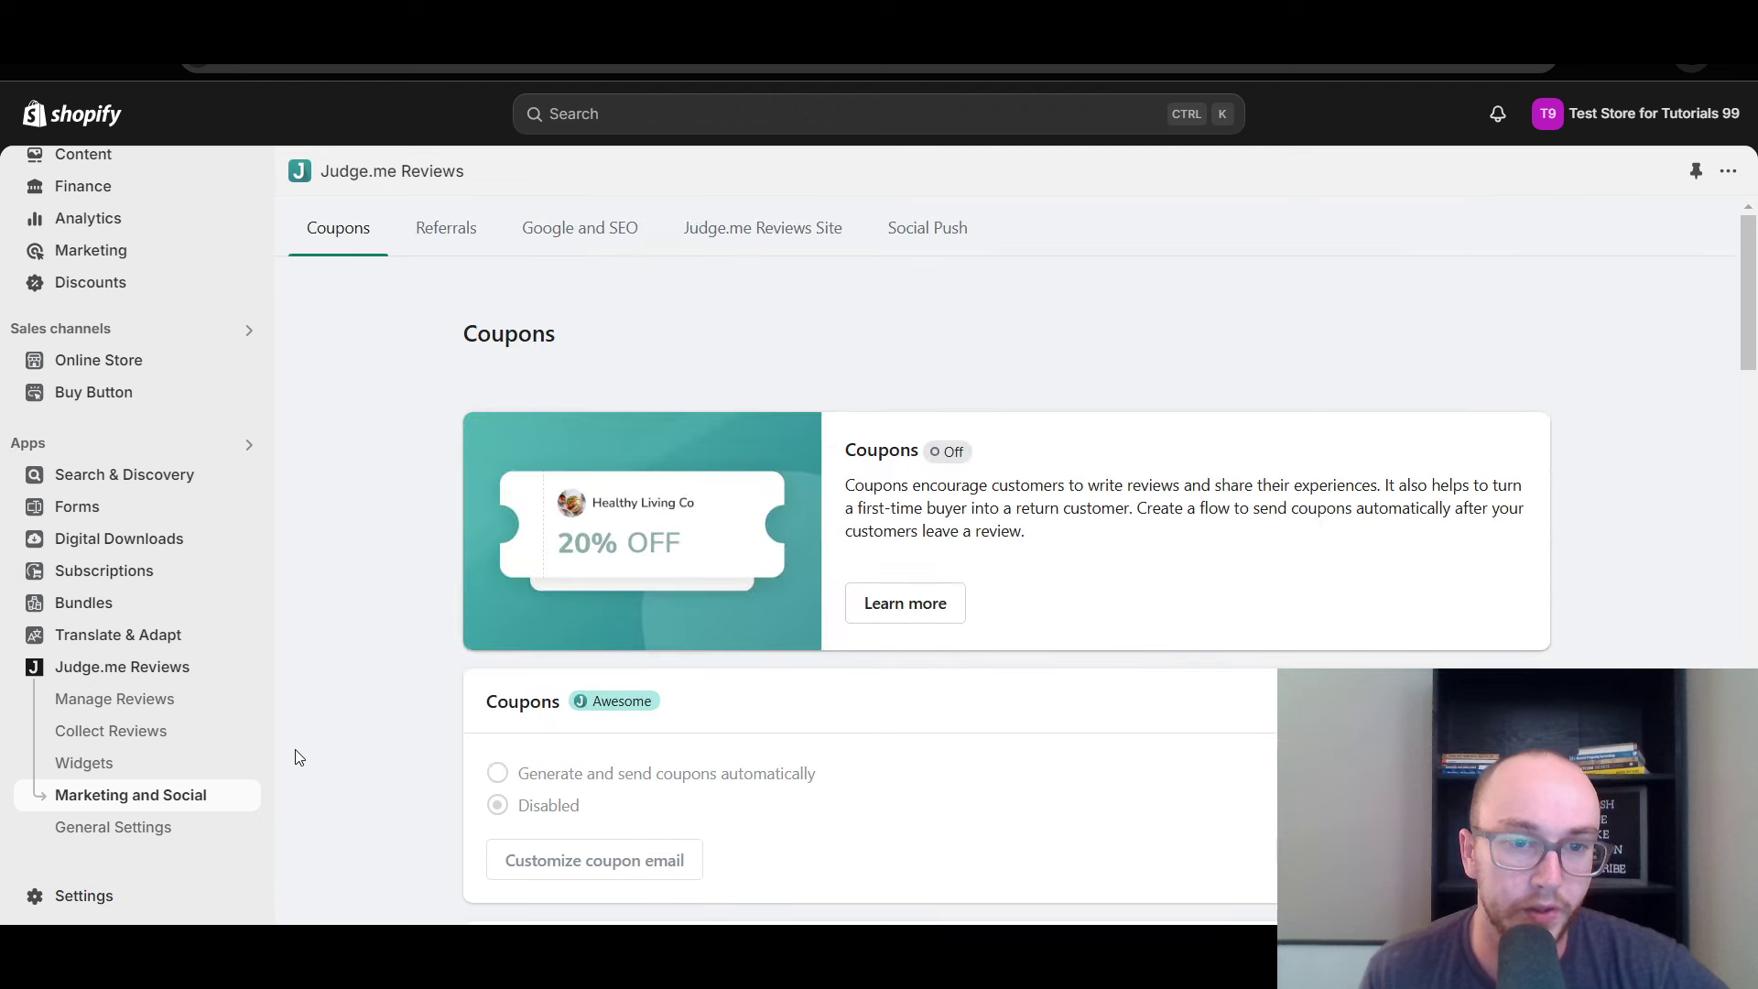
Scroll the Widgets overview, confirming Review Widget and Star Rating Badge are installed
left_click(157, 761)
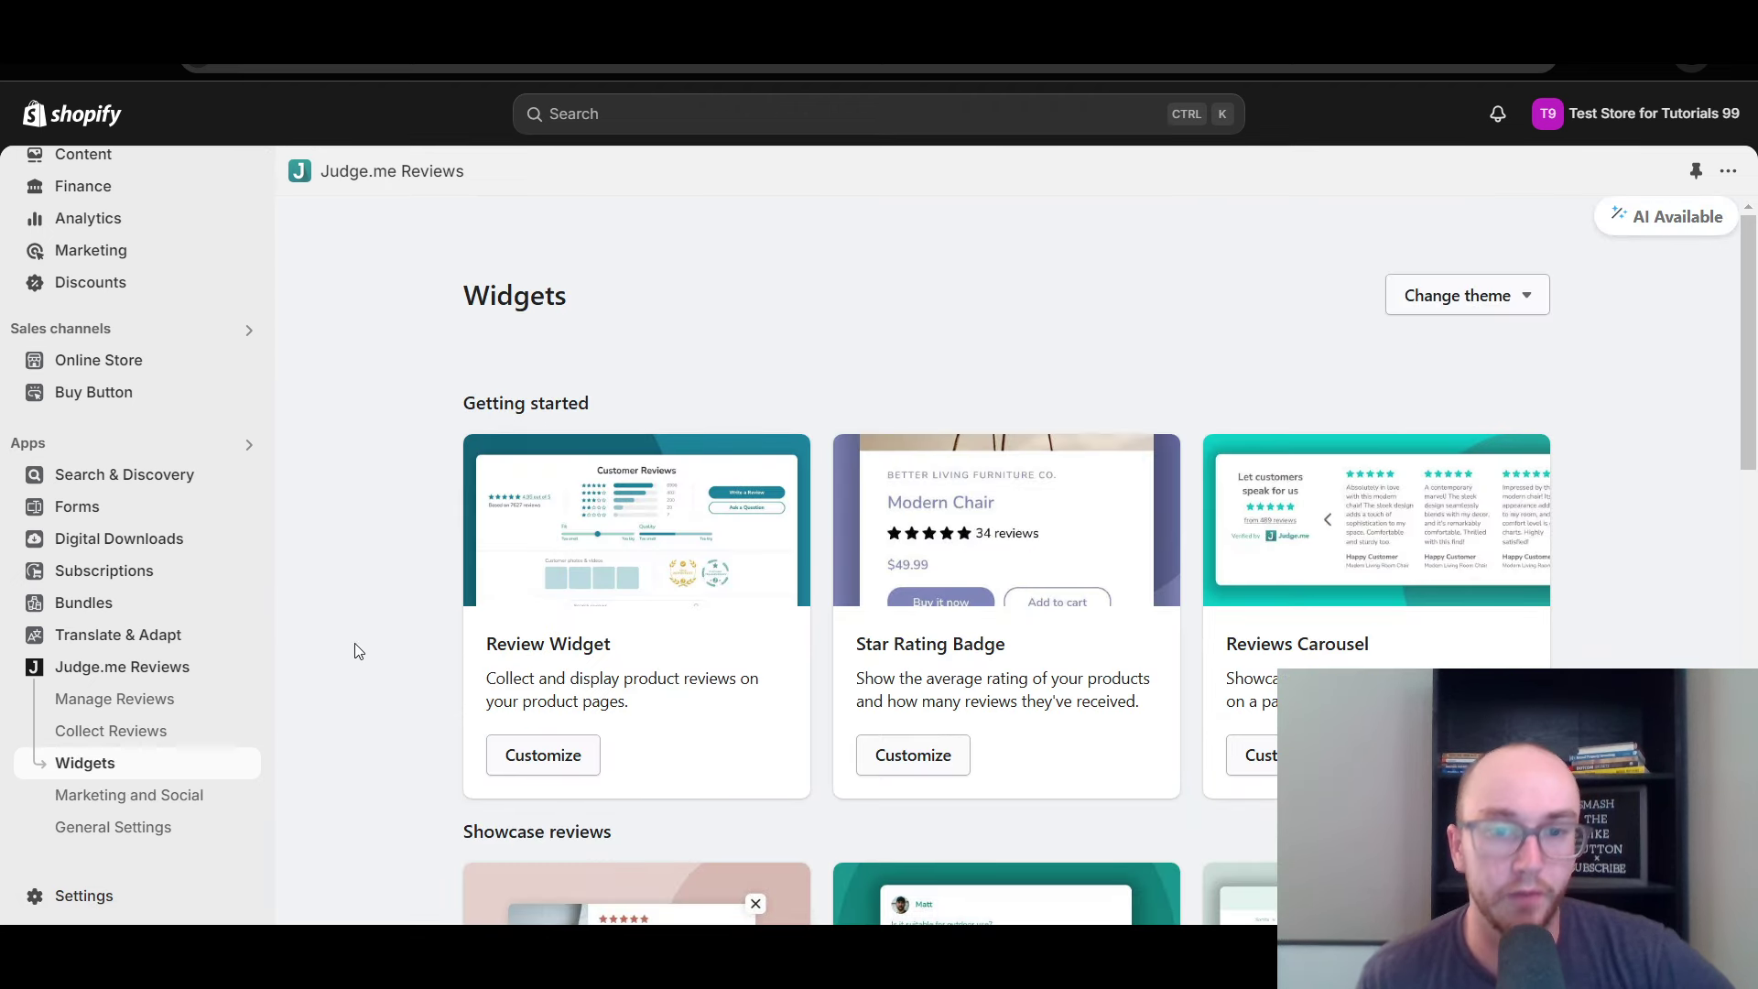
scroll(417, 645, "down", 1)
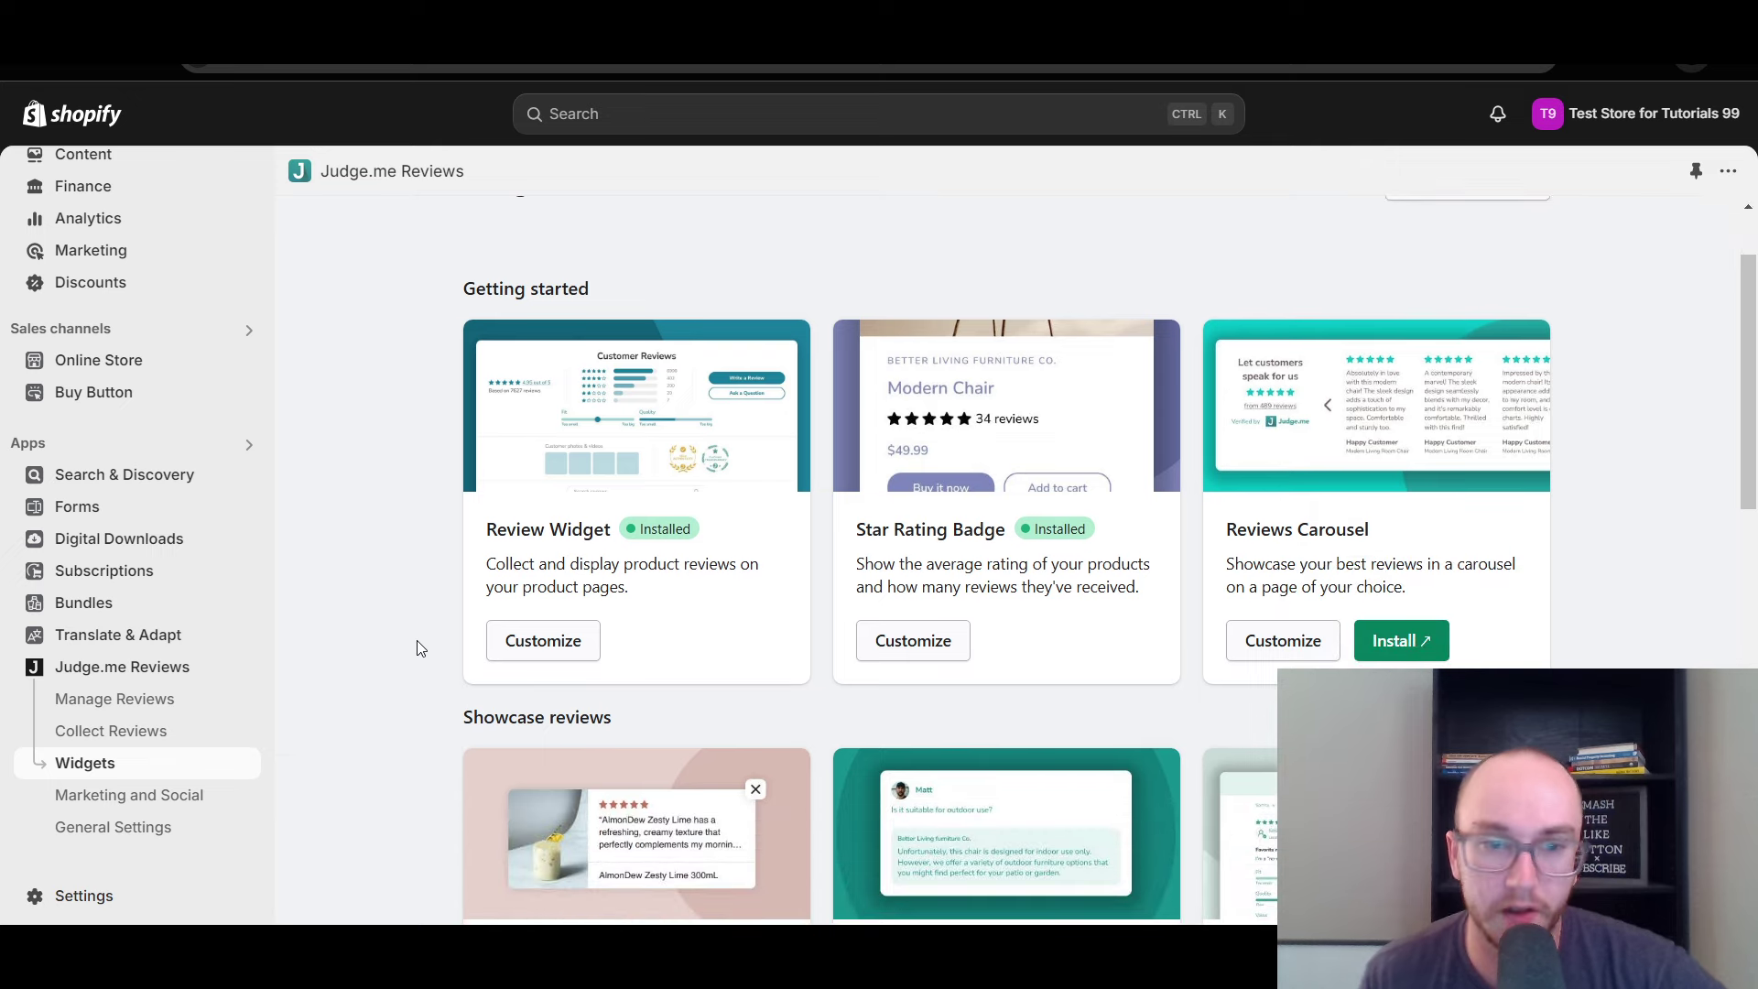
scroll(420, 648, "down", 1)
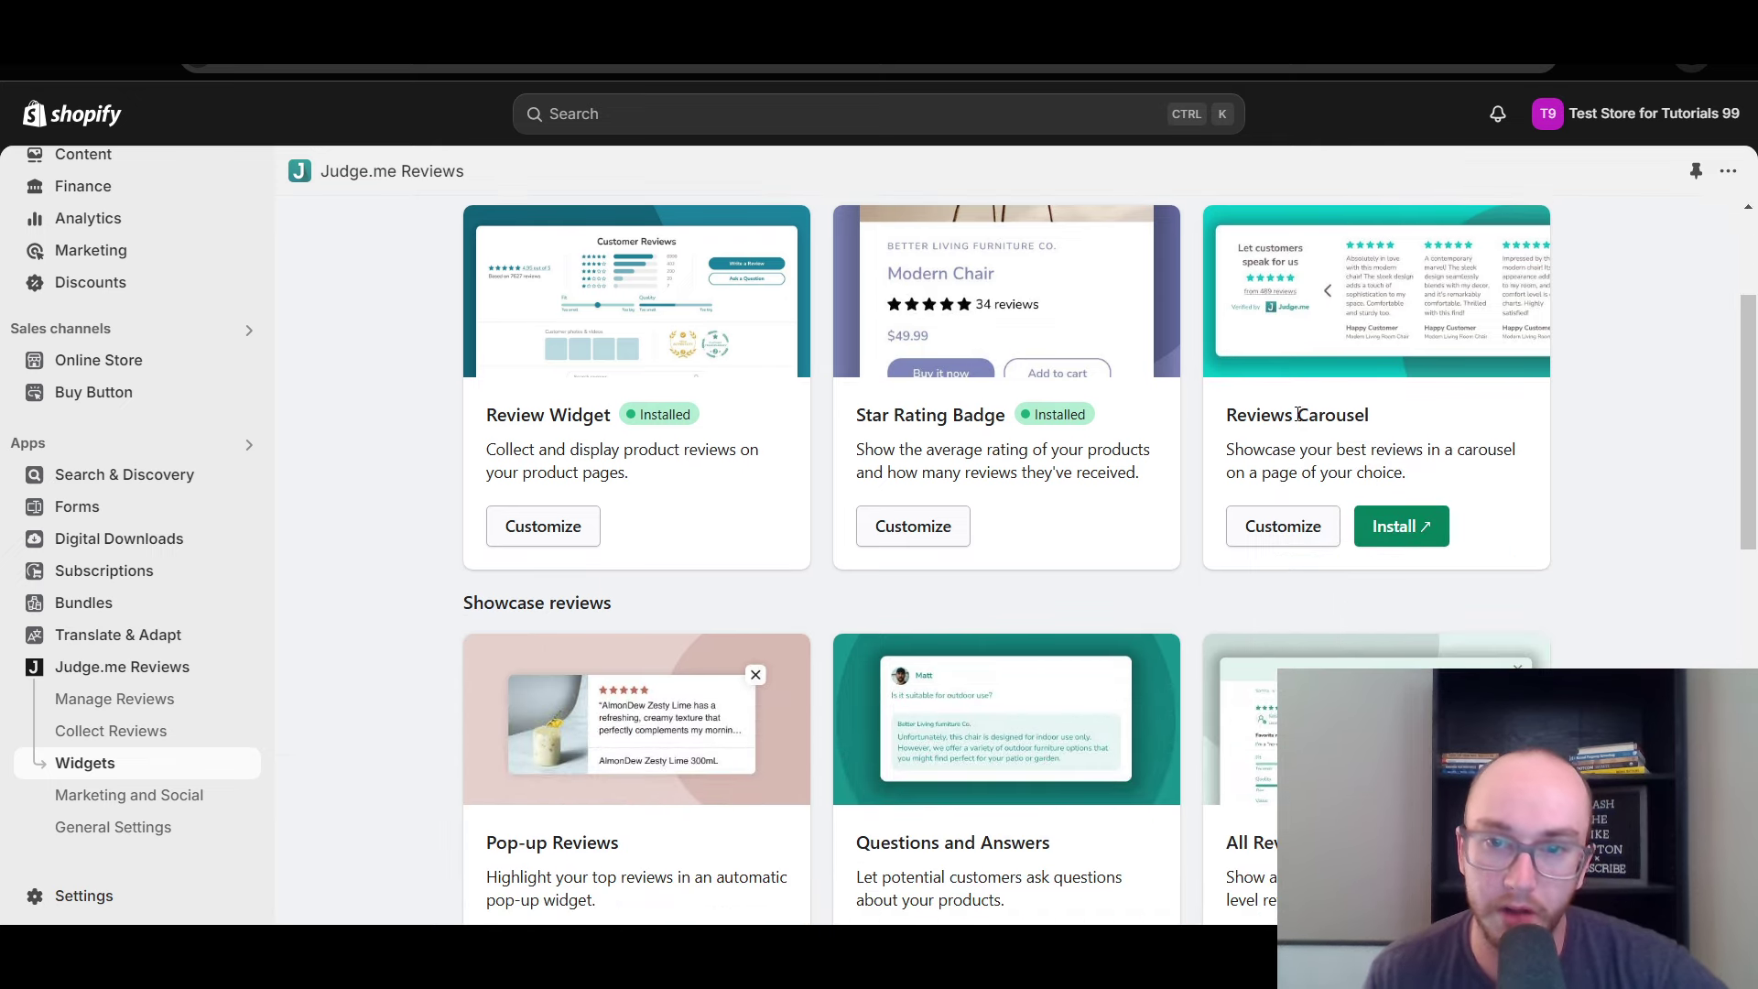
scroll(1547, 503, "down", 3)
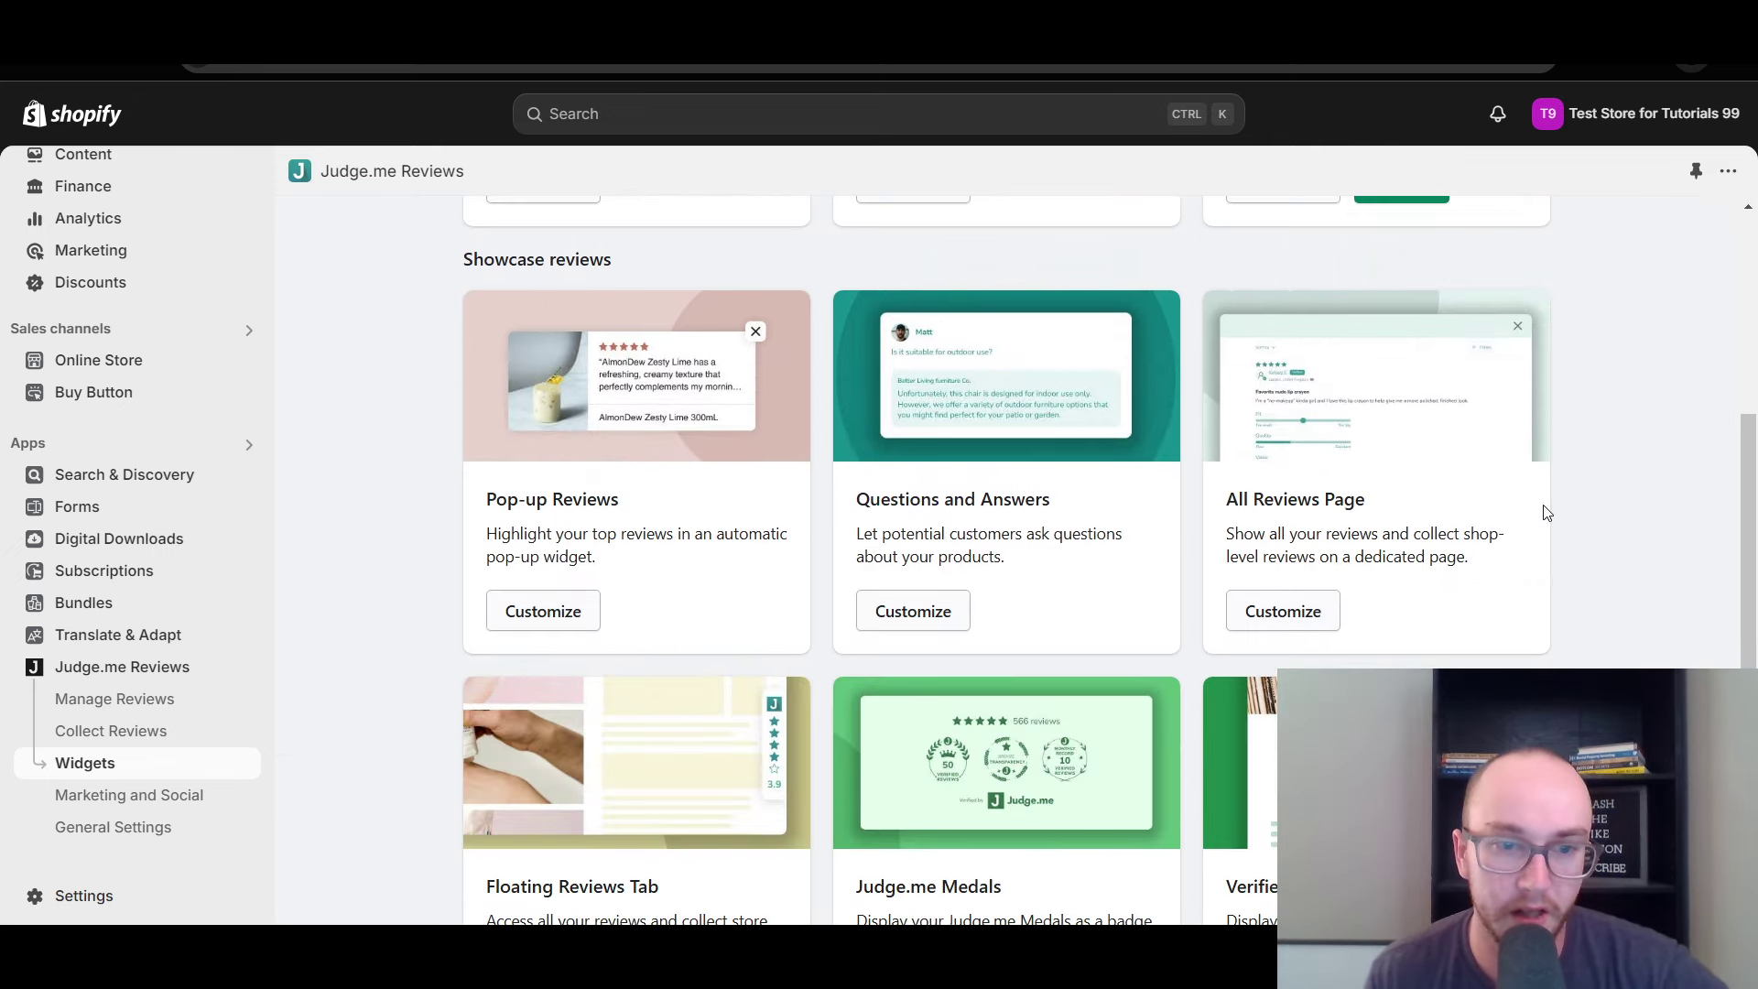
scroll(1638, 509, "up", 5)
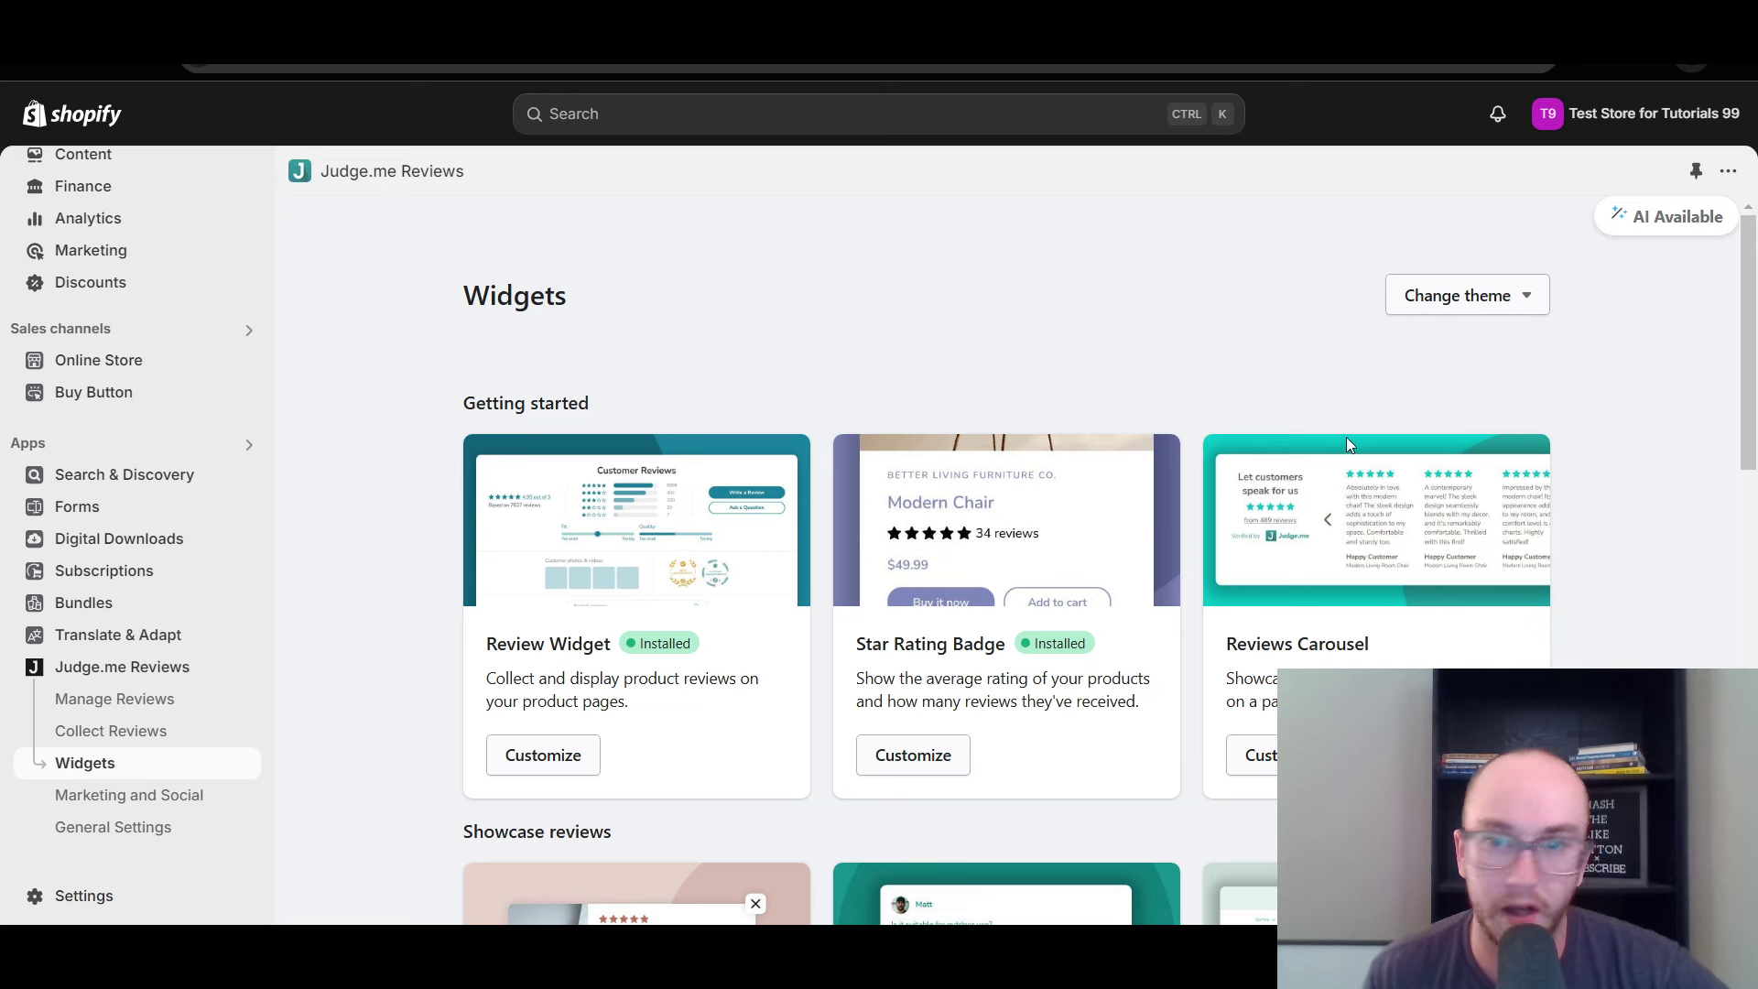
scroll(1346, 443, "down", 1)
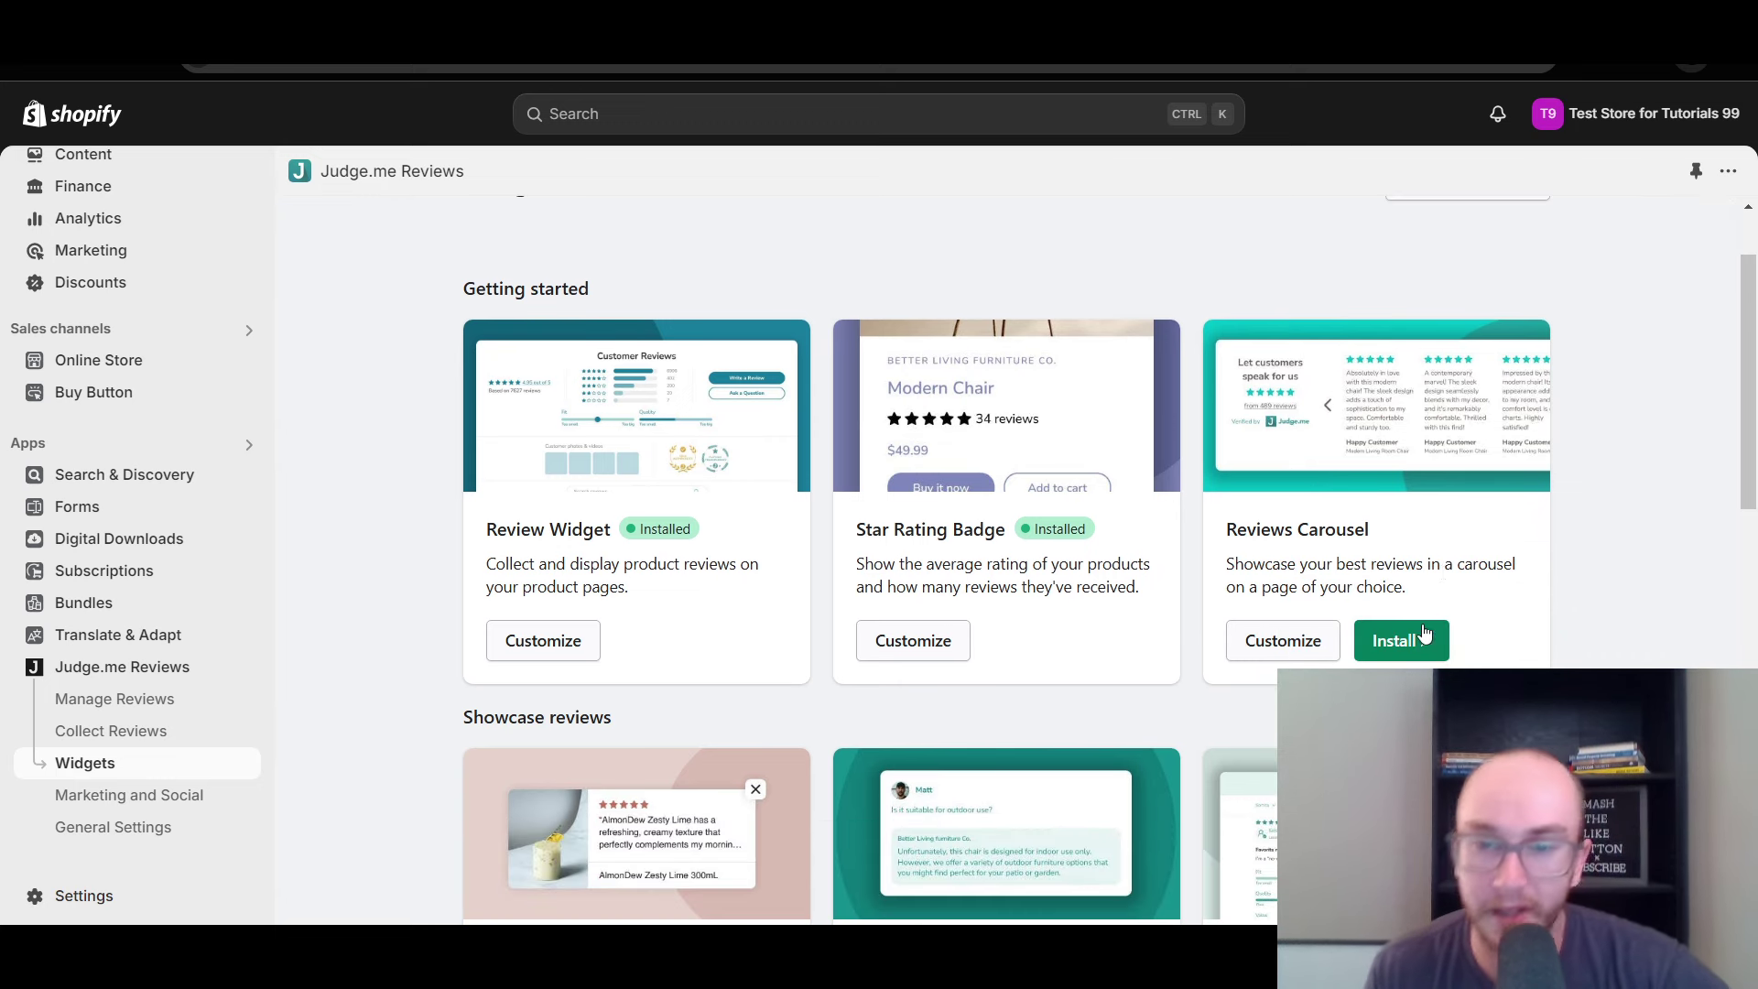
scroll(1414, 636, "down", 2)
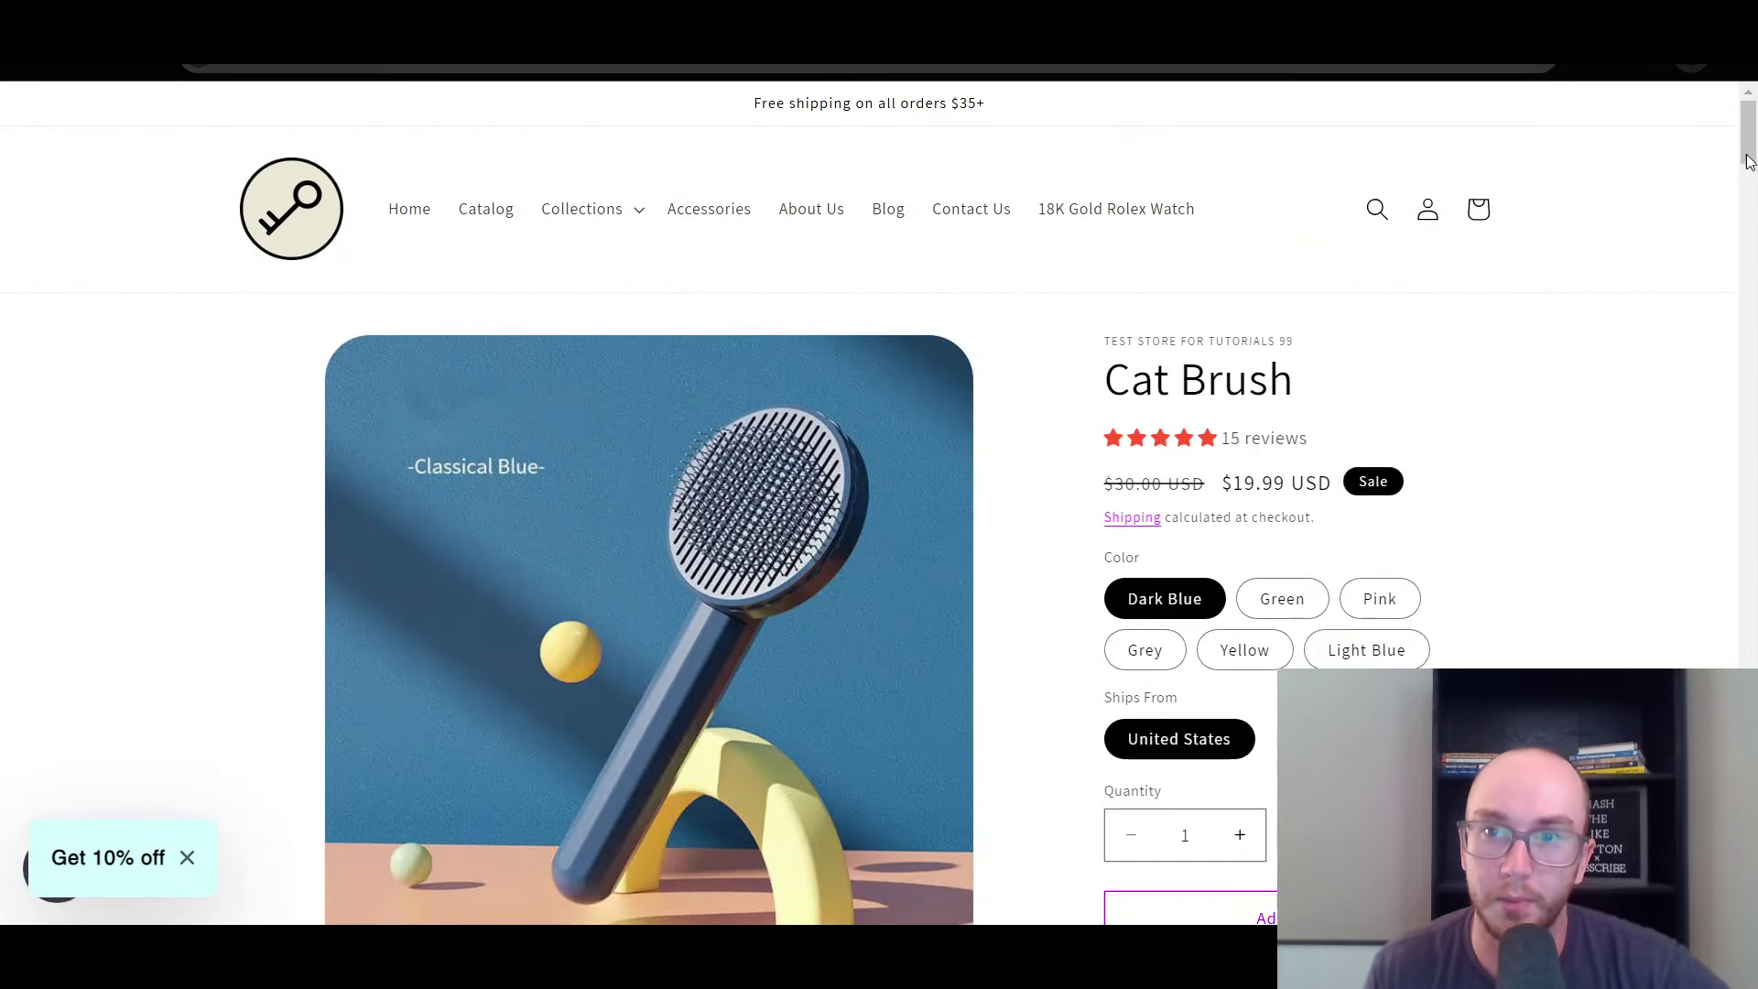
Scroll the Cat Brush page down to its 15 customer reviews and back to the title
mouse_move(1748, 162)
left_mouse_down()
mouse_move(1671, 569)
mouse_move(1684, 751)
mouse_move(1684, 723)
left_mouse_up()
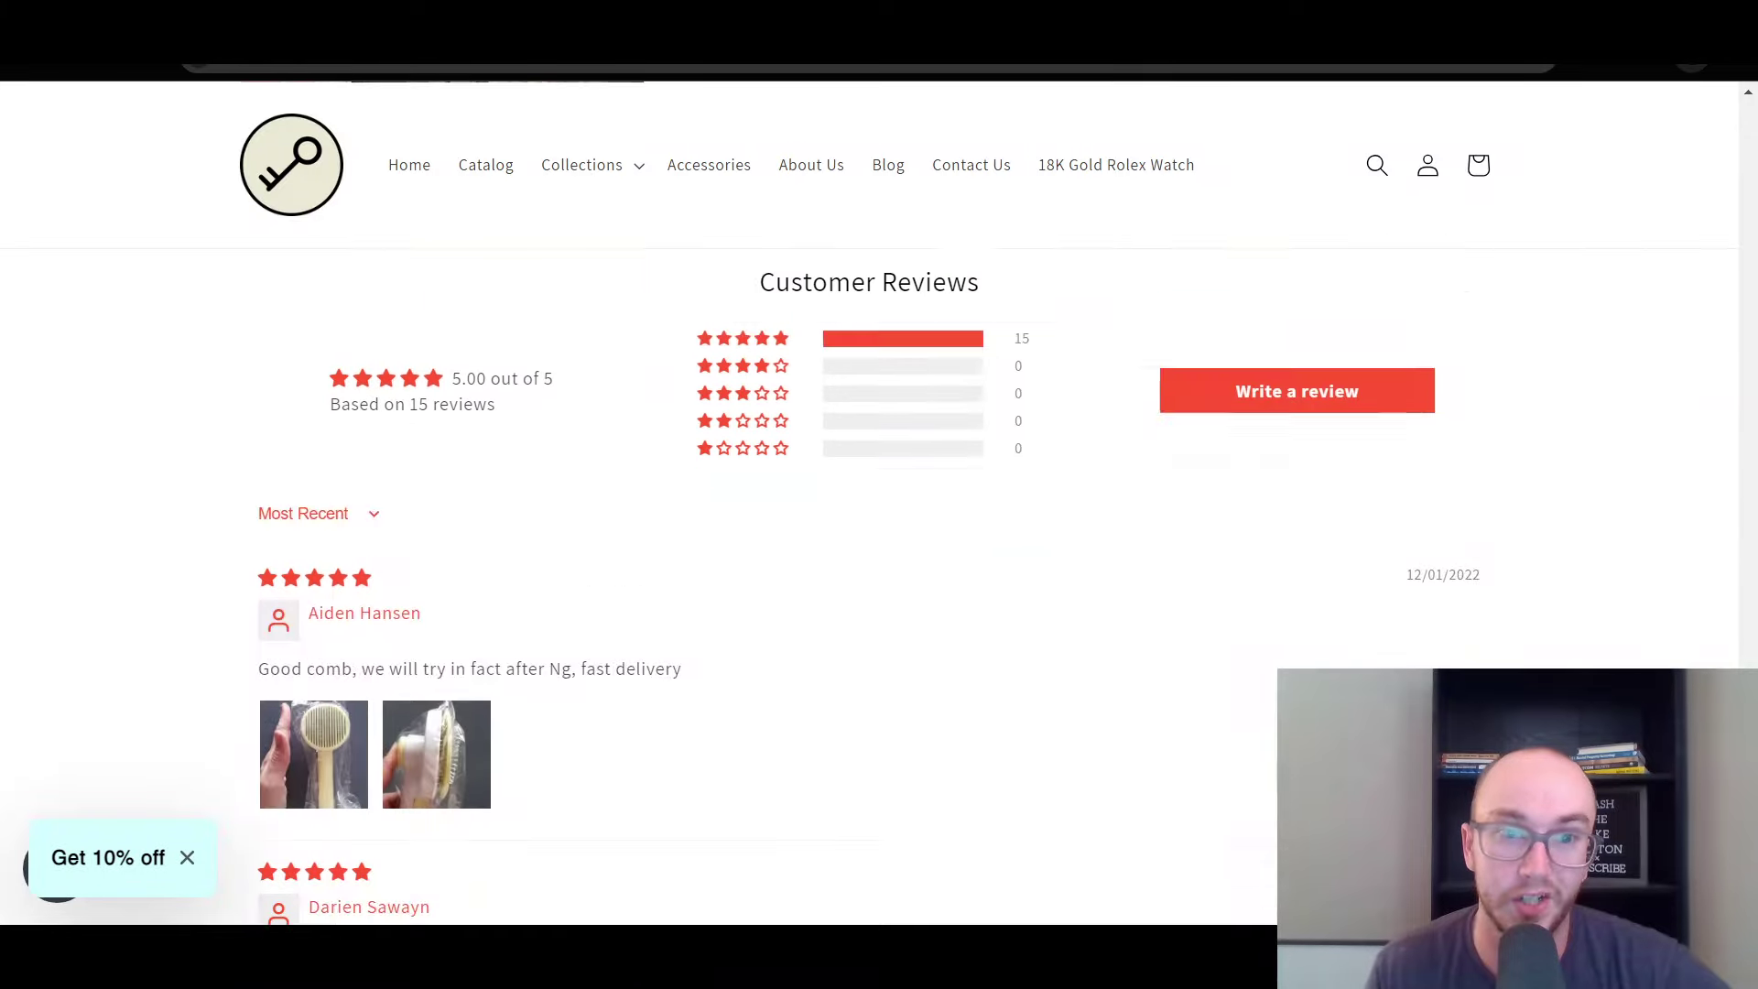
scroll(1346, 589, "up", 10)
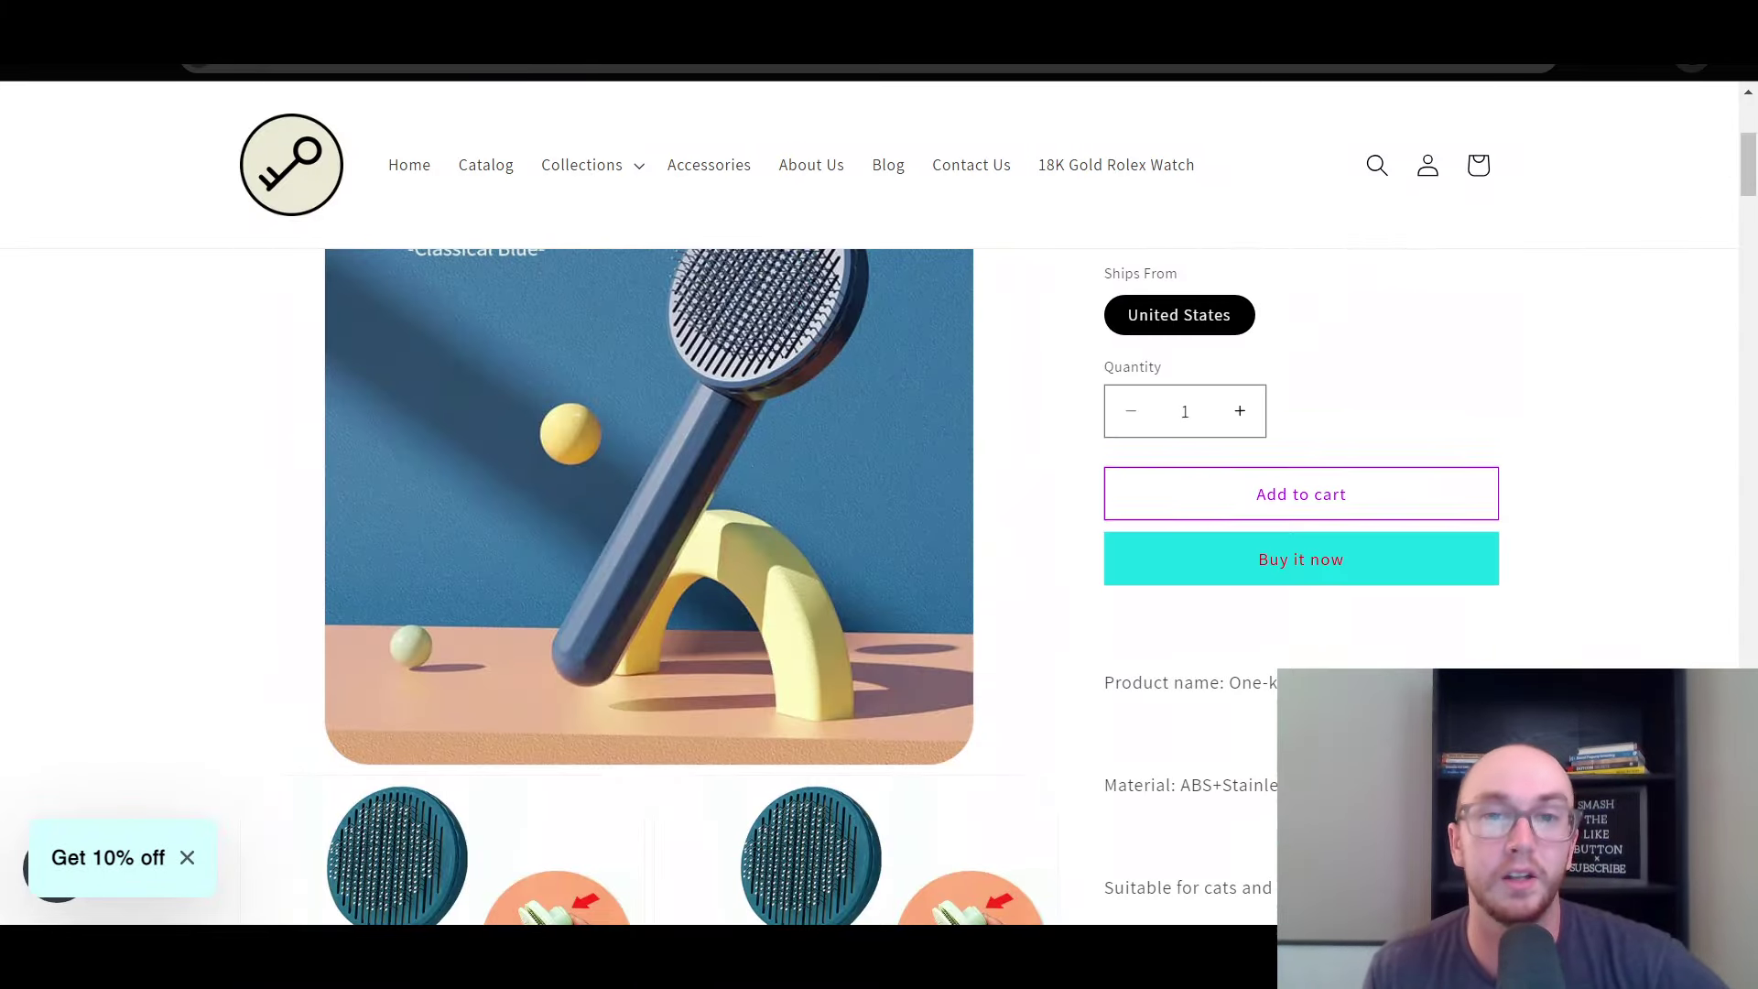
scroll(869, 513, "up", 5)
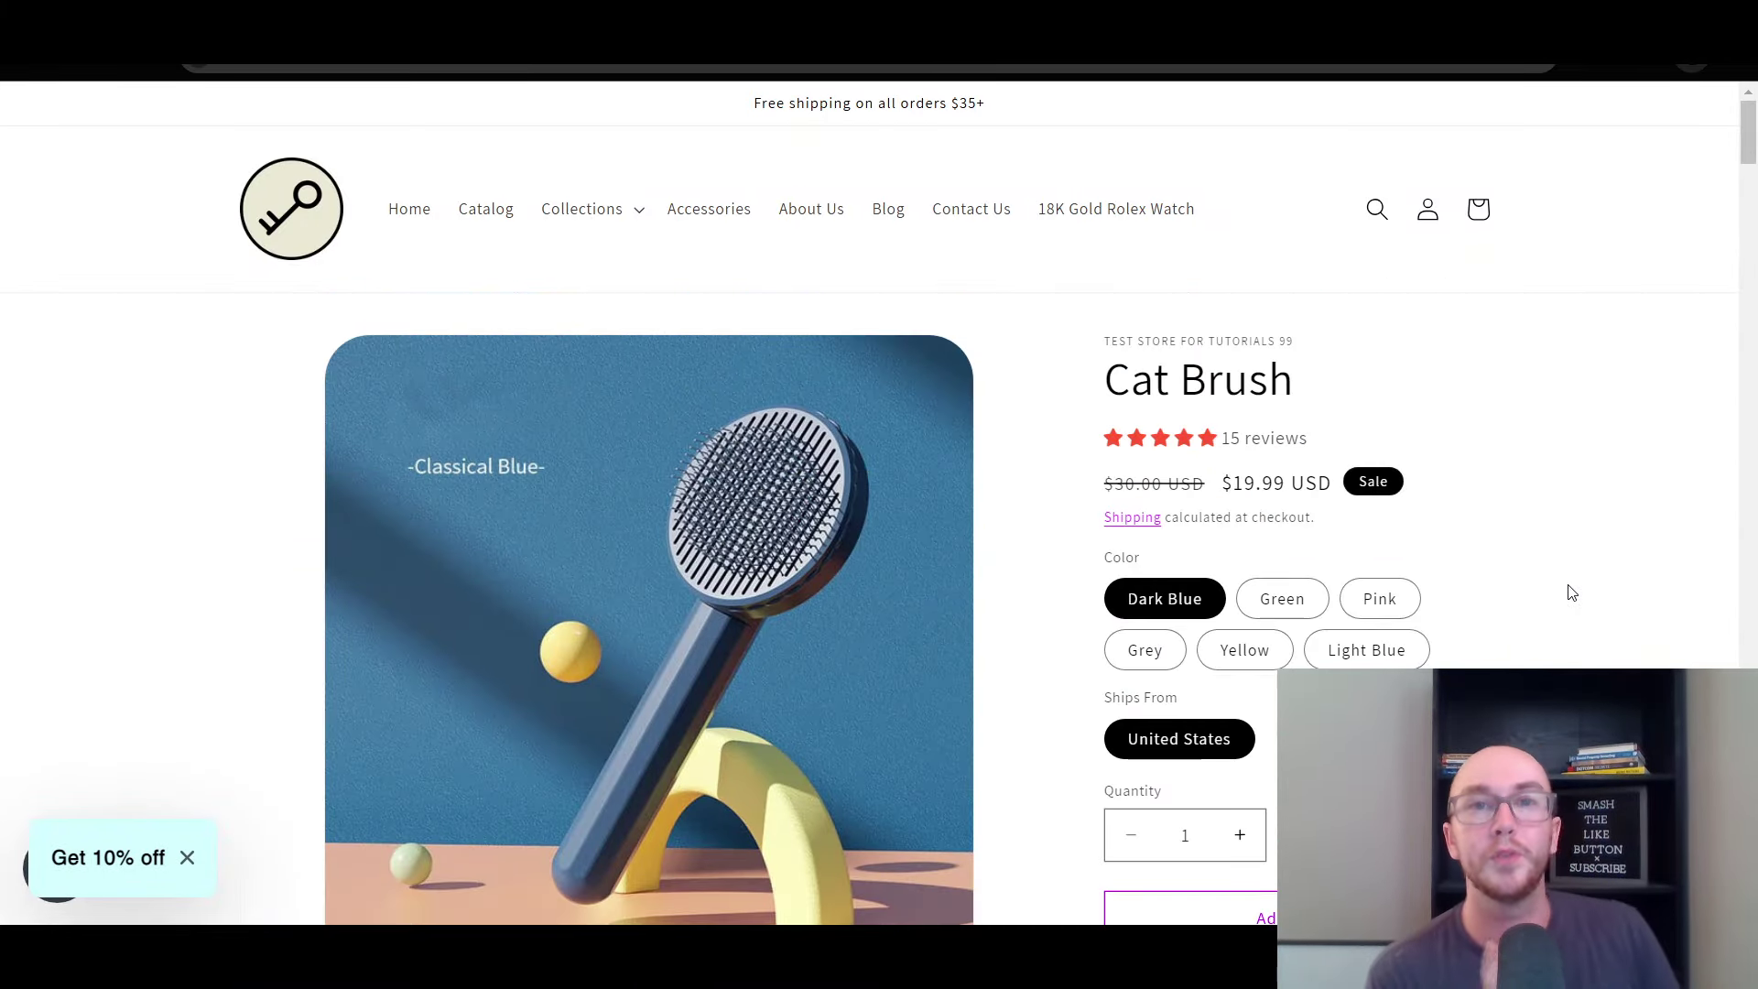